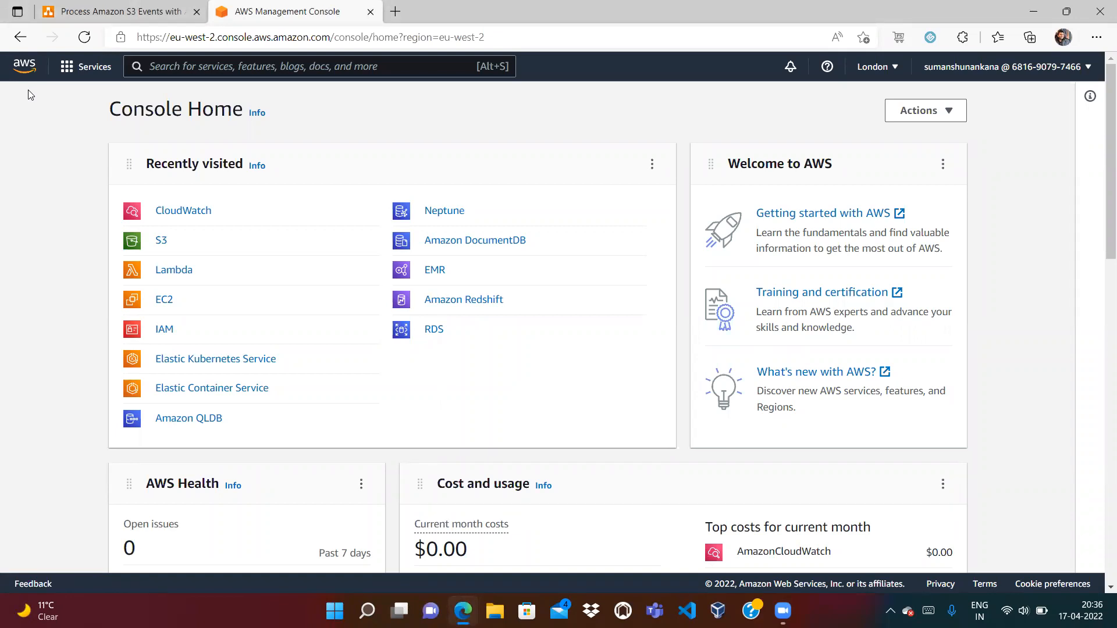
# Go from the console home into S3 and start creating a new bucket
pyautogui.click(52, 8)
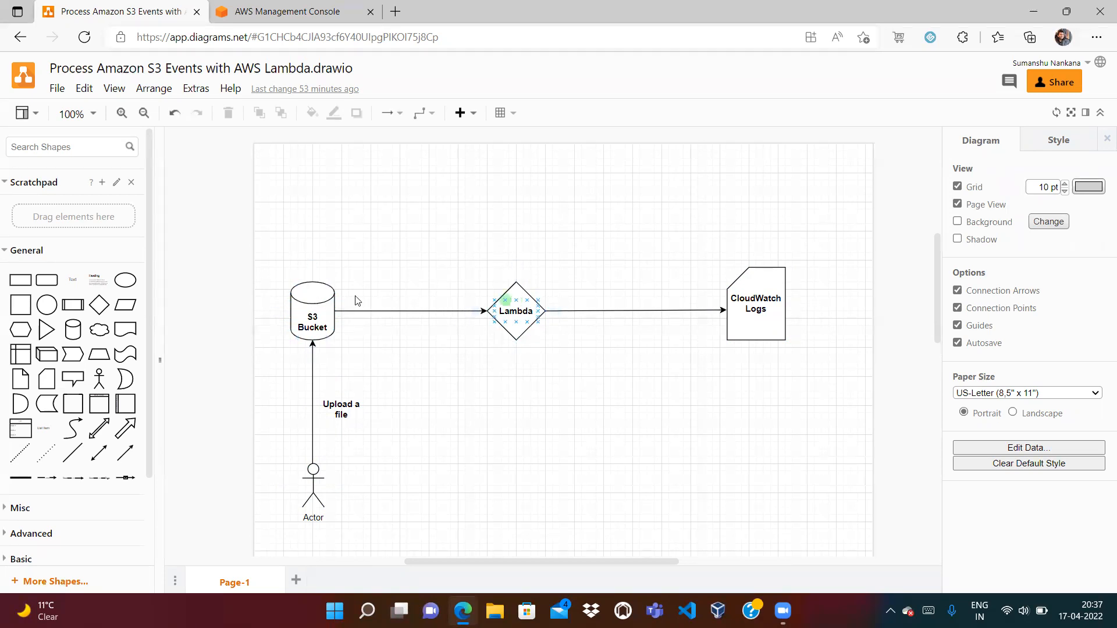
pyautogui.click(285, 8)
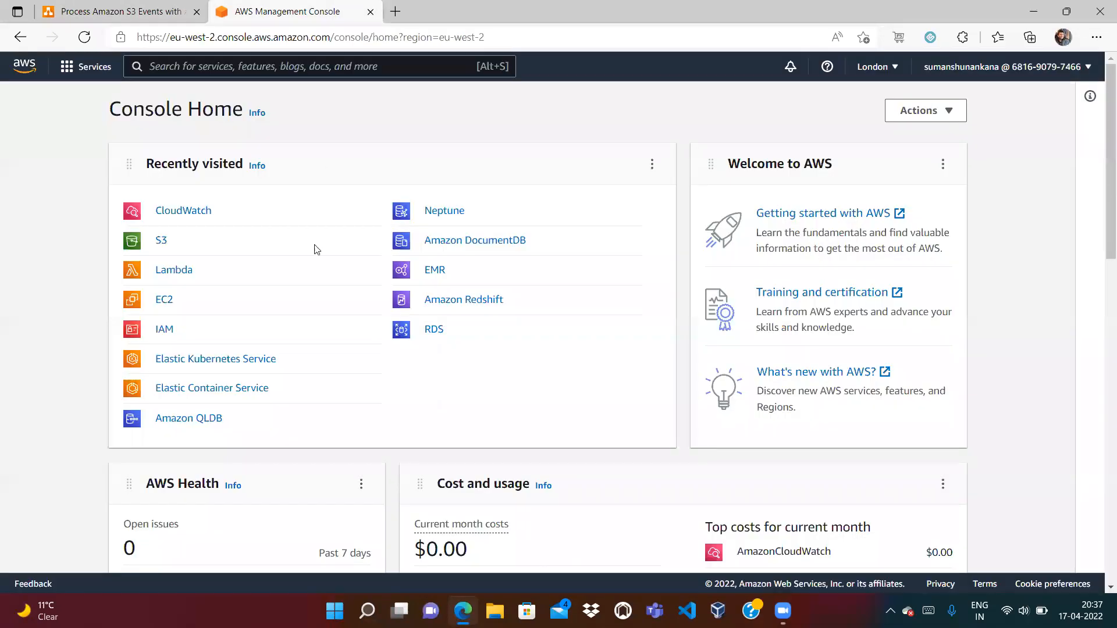
pyautogui.click(159, 242)
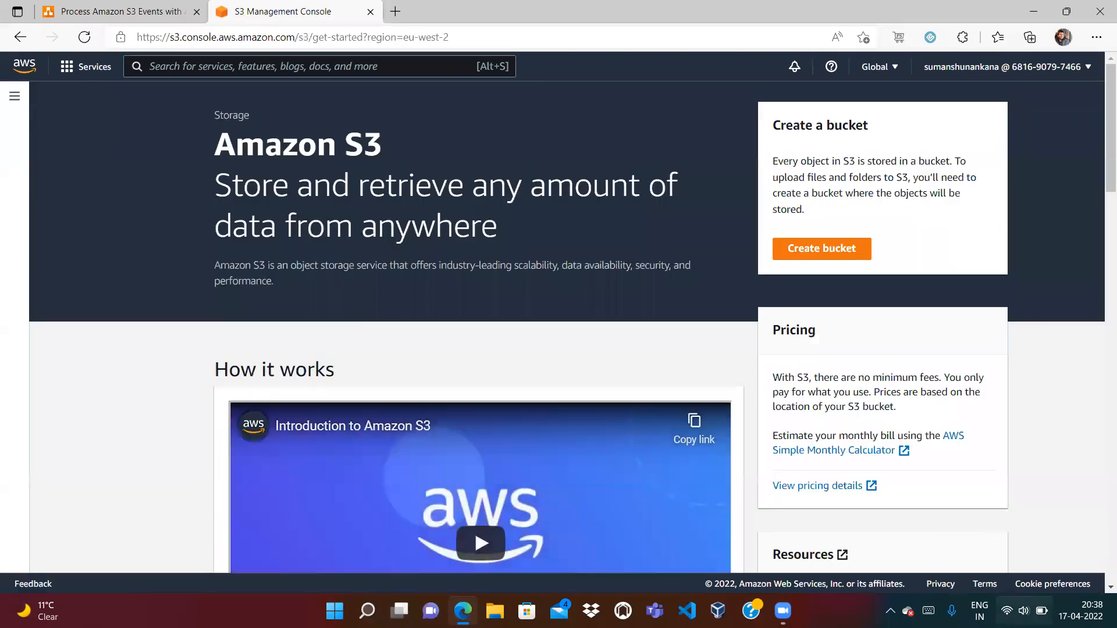
pyautogui.click(1024, 611)
pyautogui.press('Escape')
pyautogui.click(831, 251)
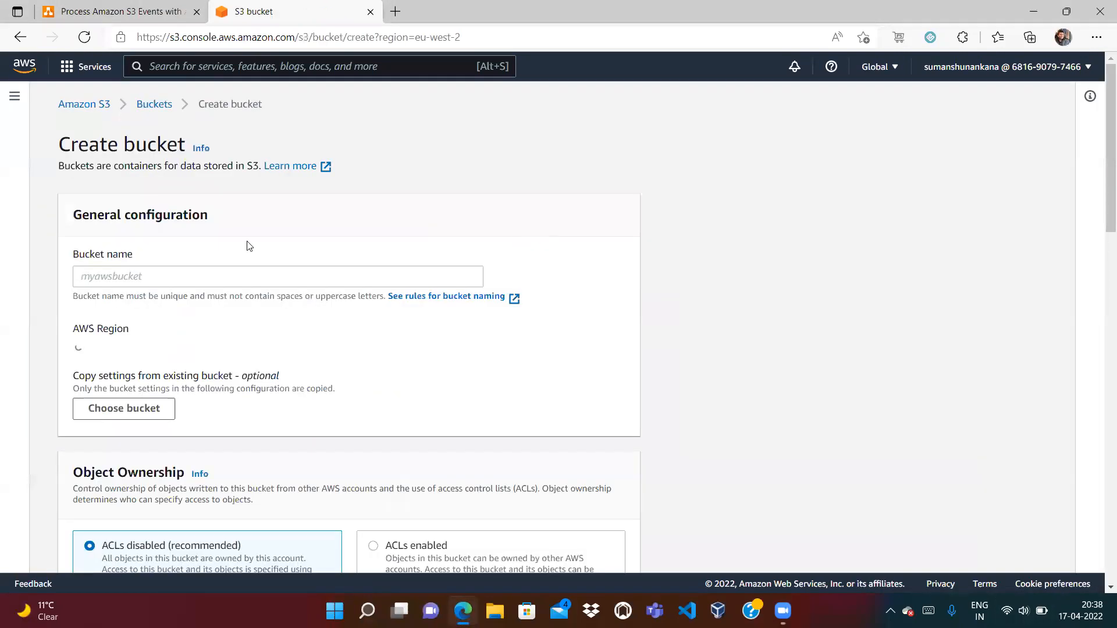
# Enter a valid bucket name ending in -s3, replacing the invalid underscore
pyautogui.click(191, 278)
pyautogui.write('sum')
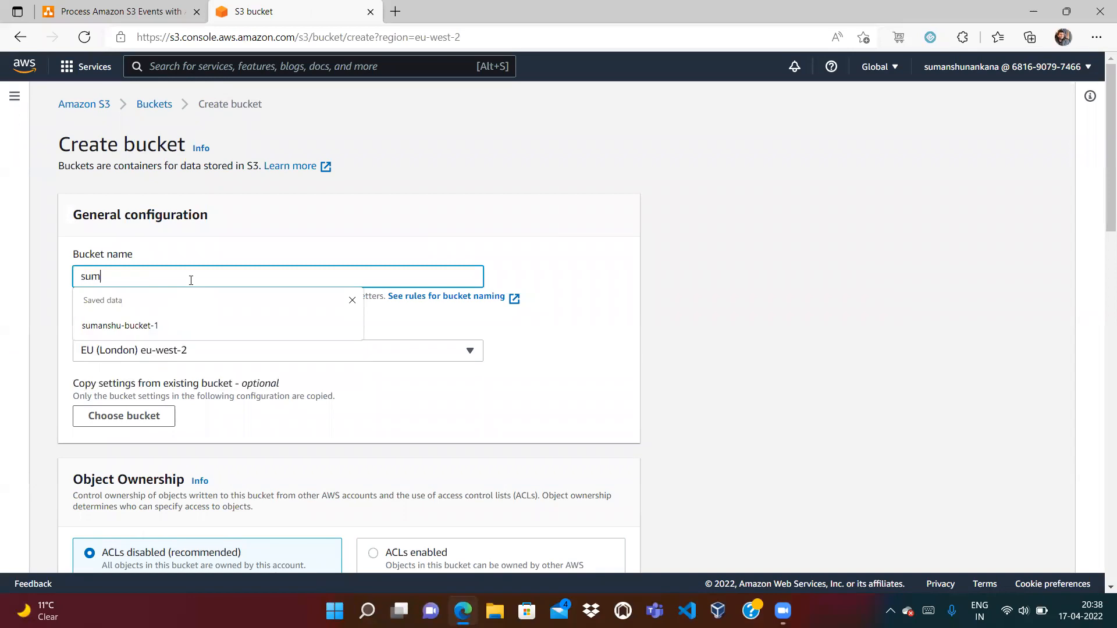
pyautogui.write('anshu_s')
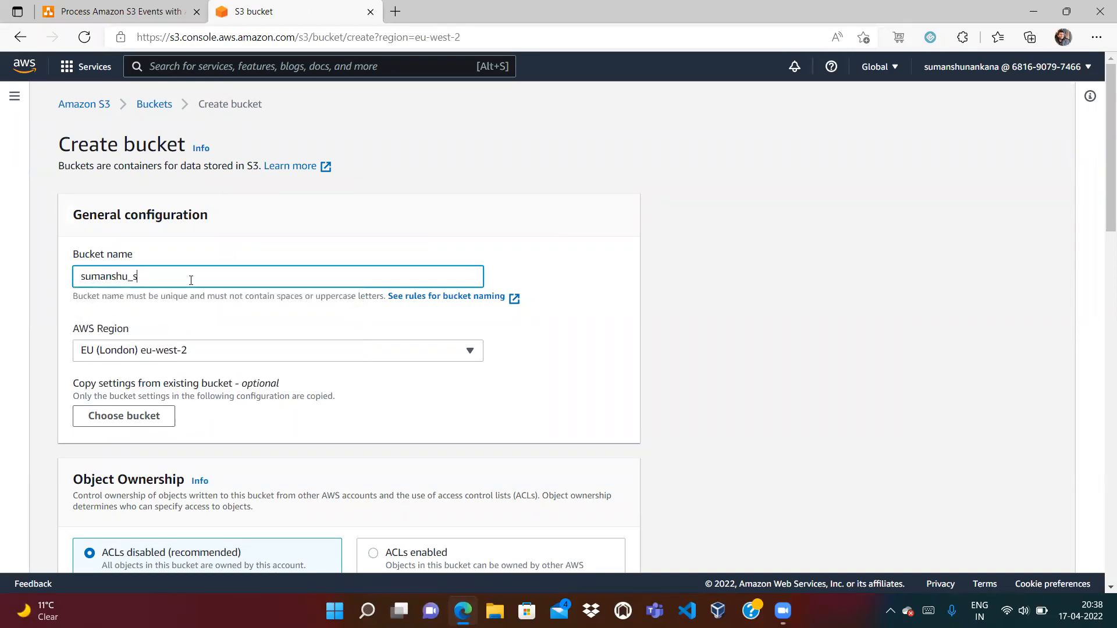
pyautogui.press('BackSpace')
pyautogui.write('-s3-bucket')
pyautogui.moveTo(1102, 168); pyautogui.dragTo(1102, 511)
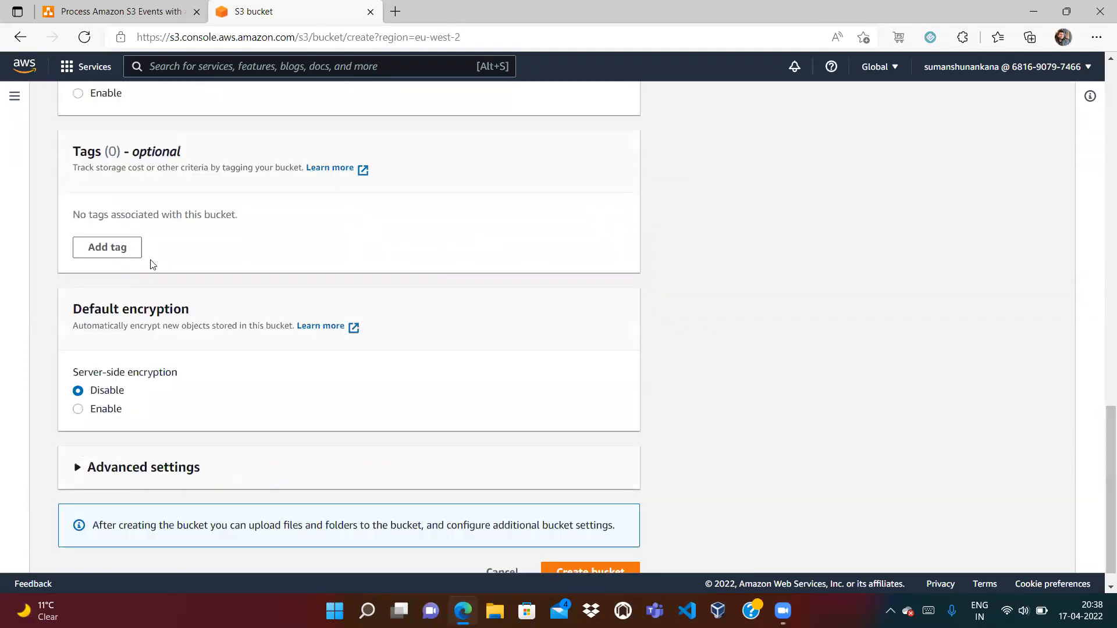
# Tag the bucket with key Owner and the owner's e-mail address, then create it
pyautogui.click(107, 242)
pyautogui.click(123, 242)
pyautogui.write('Owner')
pyautogui.press('Tab')
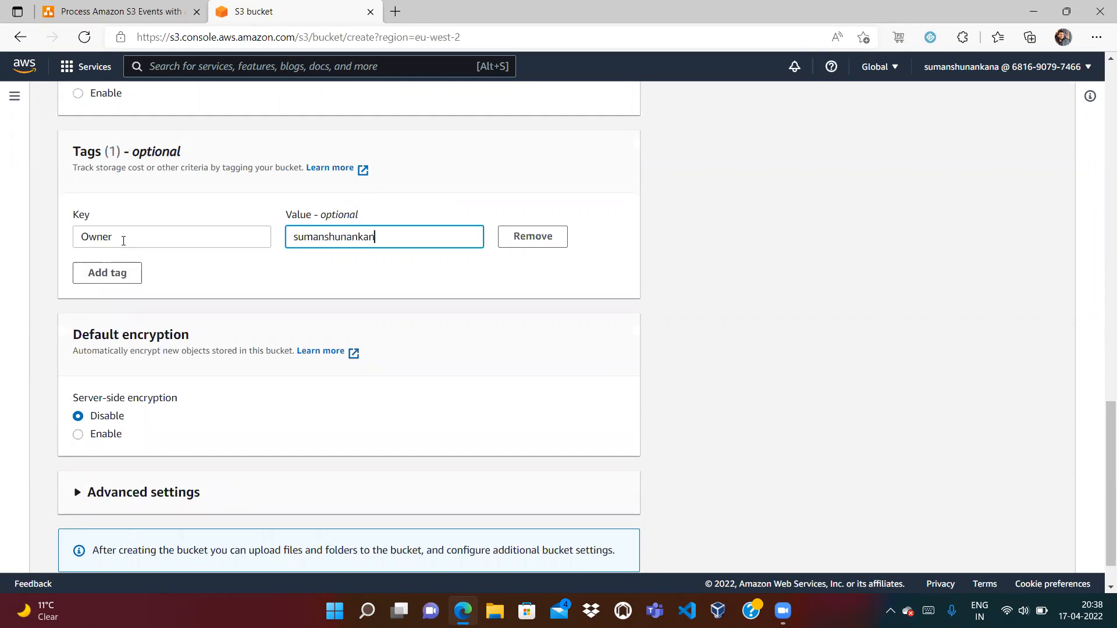
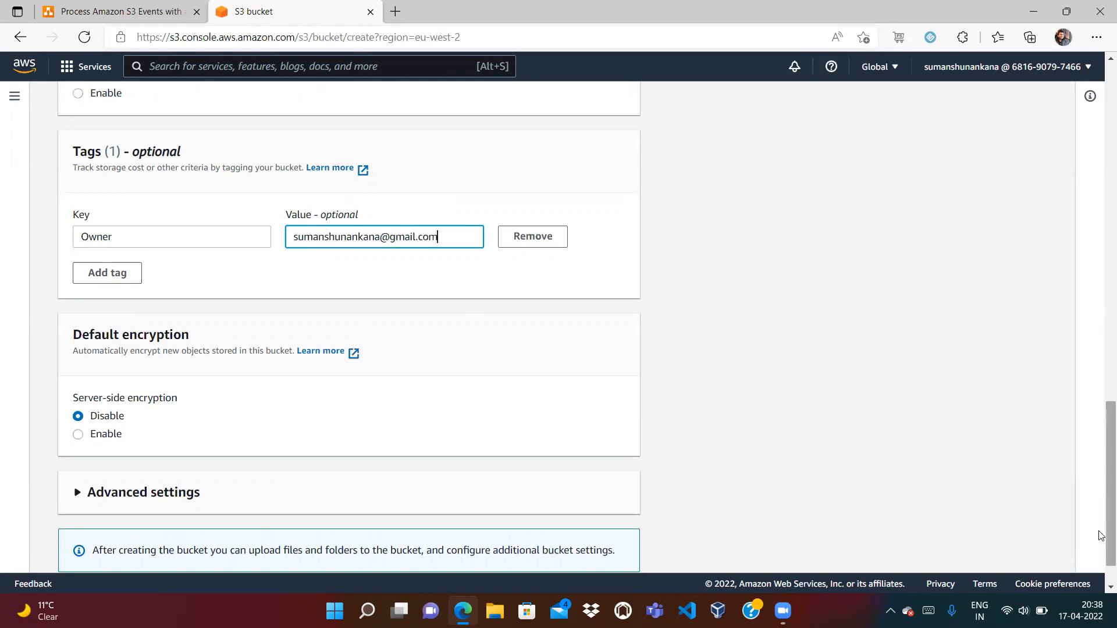
pyautogui.scroll(-1, 1102, 536)
pyautogui.click(606, 548)
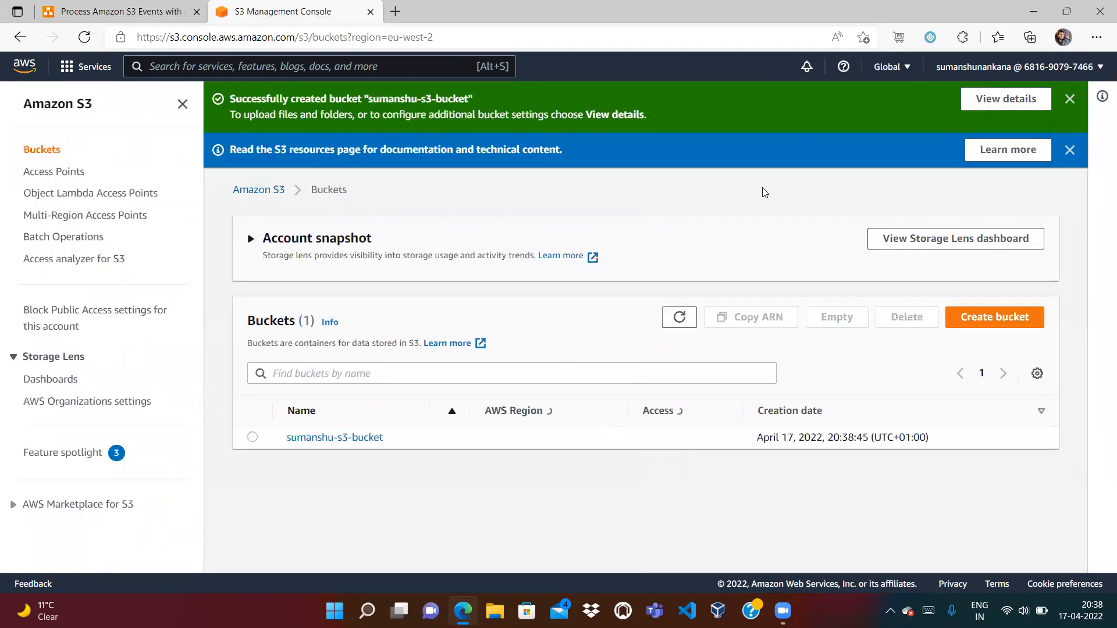
# Dismiss the S3 banners and view the new bucket's Properties
pyautogui.click(1069, 149)
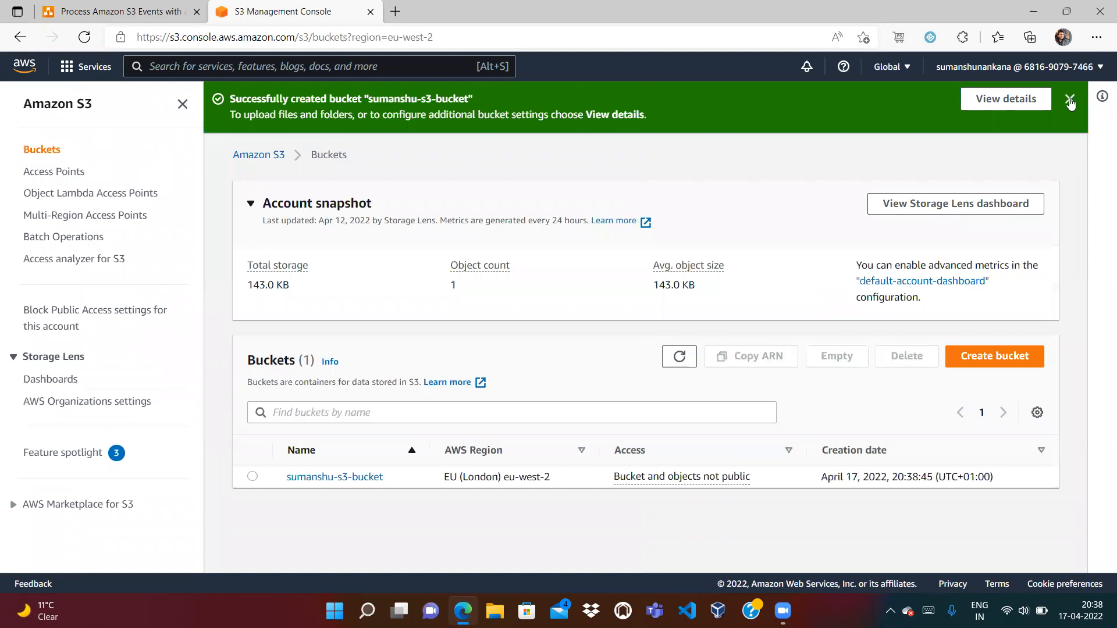
pyautogui.click(1071, 102)
pyautogui.click(328, 425)
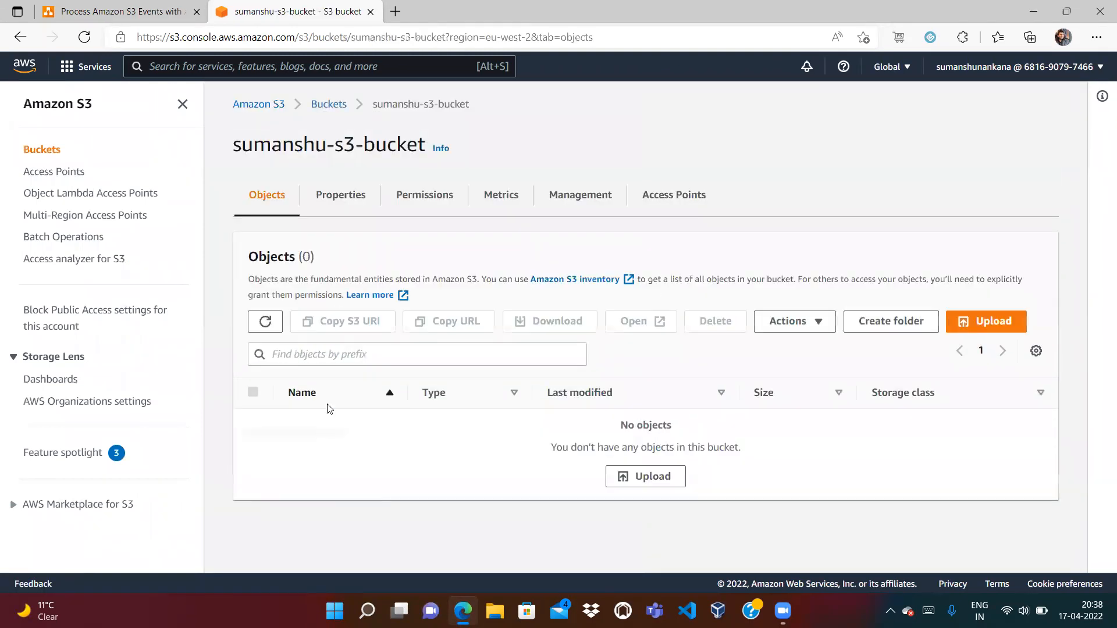
pyautogui.click(344, 198)
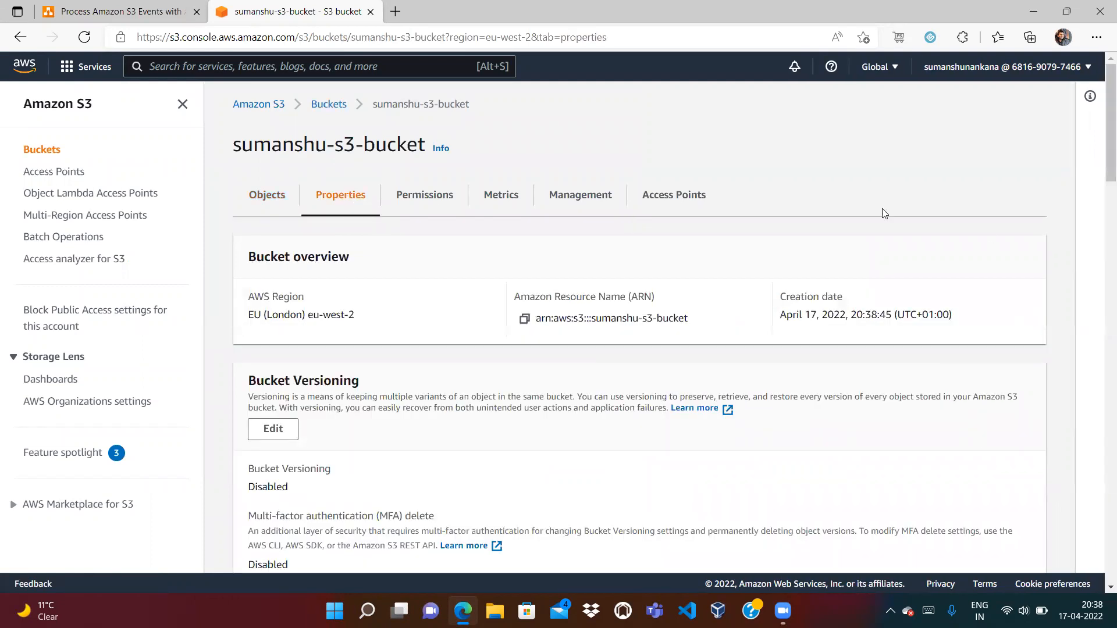
# Scroll to the bucket's empty Event notifications section, then bring back the architecture diagram
pyautogui.moveTo(1101, 153); pyautogui.dragTo(1101, 178)
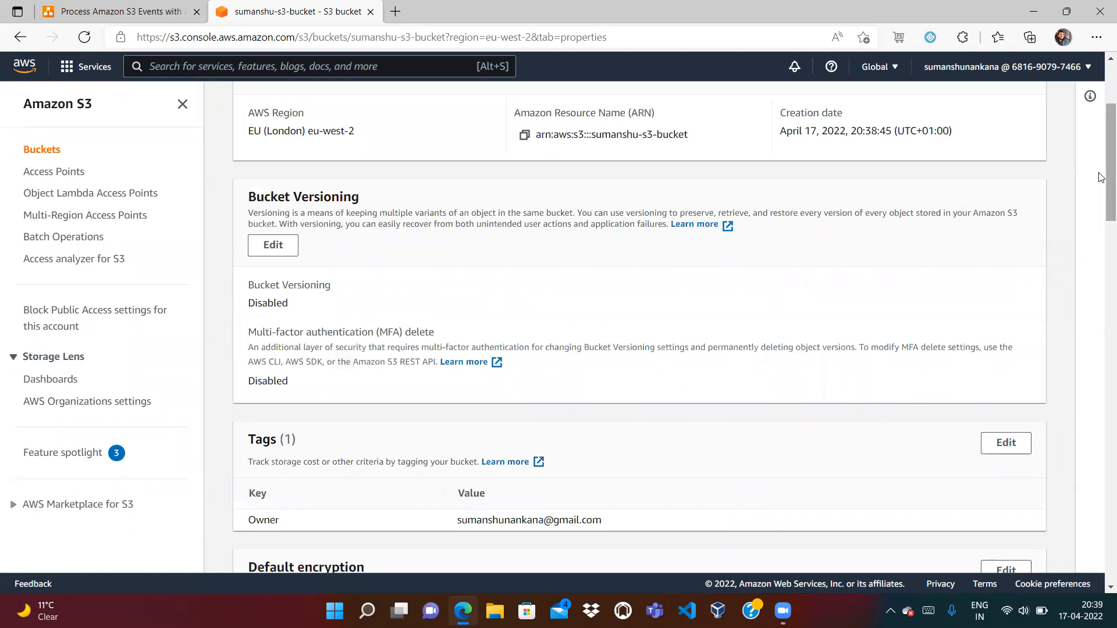
pyautogui.moveTo(1102, 174); pyautogui.dragTo(1101, 236)
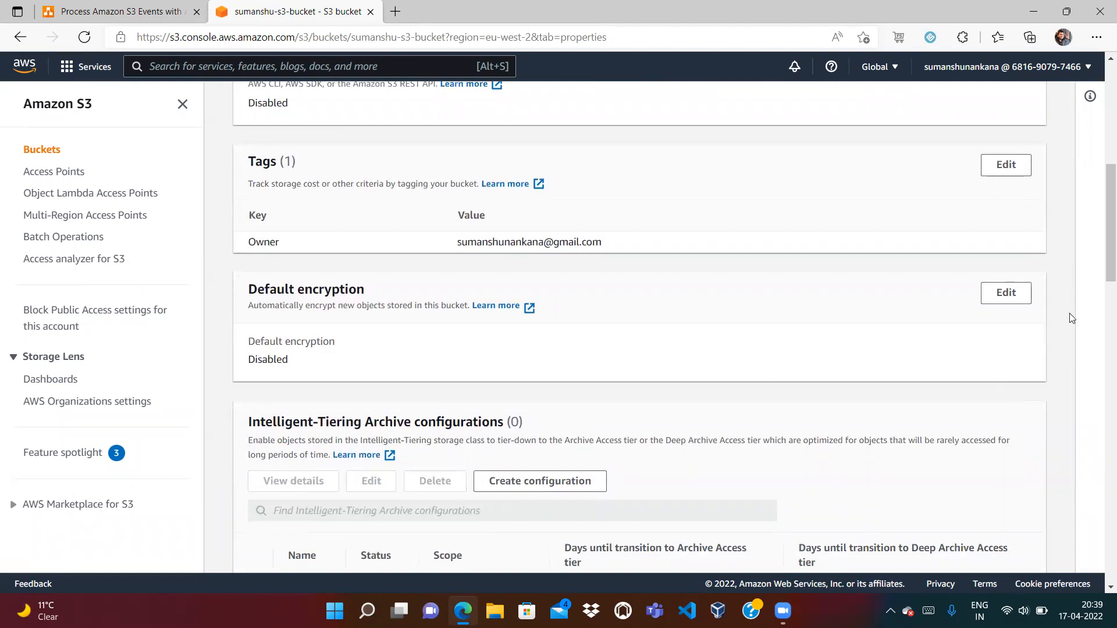
pyautogui.moveTo(1104, 244); pyautogui.dragTo(1104, 406)
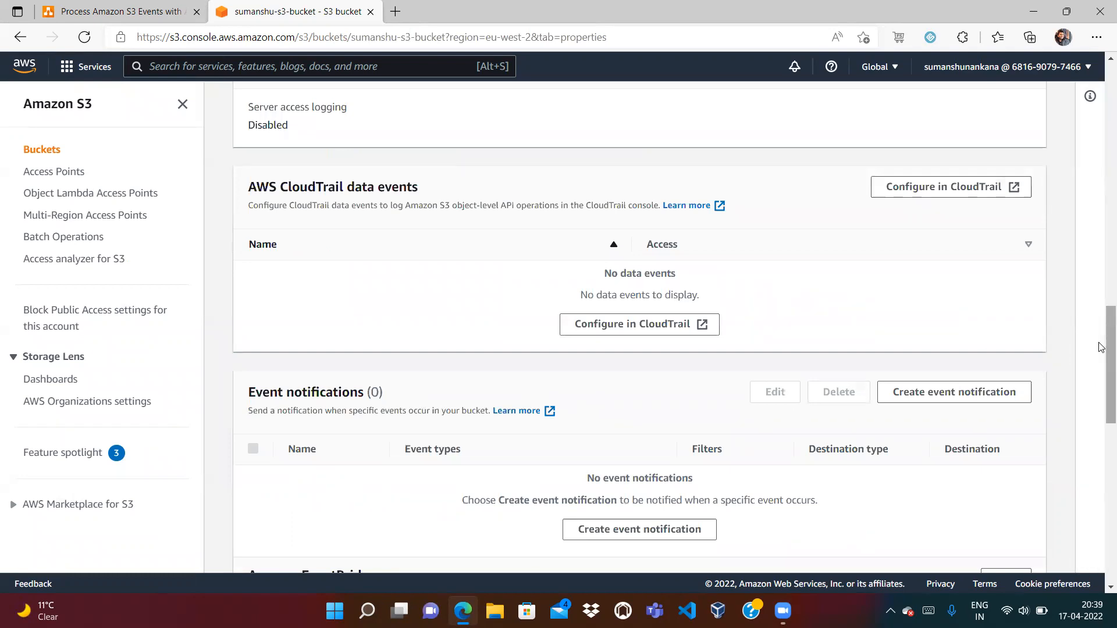
pyautogui.scroll(-3, 1101, 347)
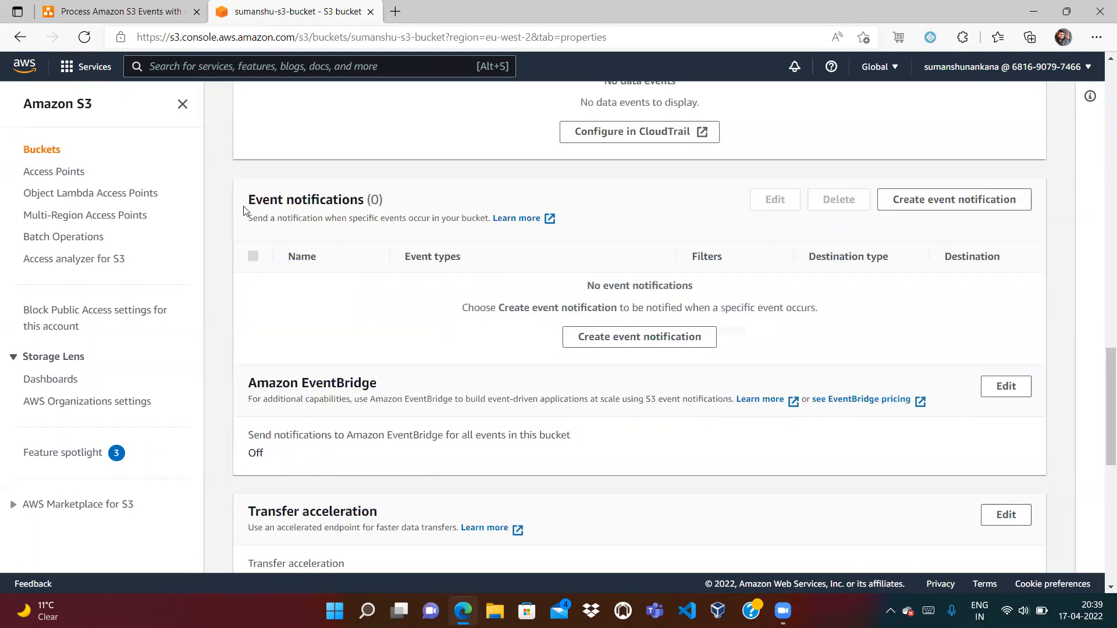
pyautogui.moveTo(249, 199); pyautogui.dragTo(381, 200)
pyautogui.click(163, 16)
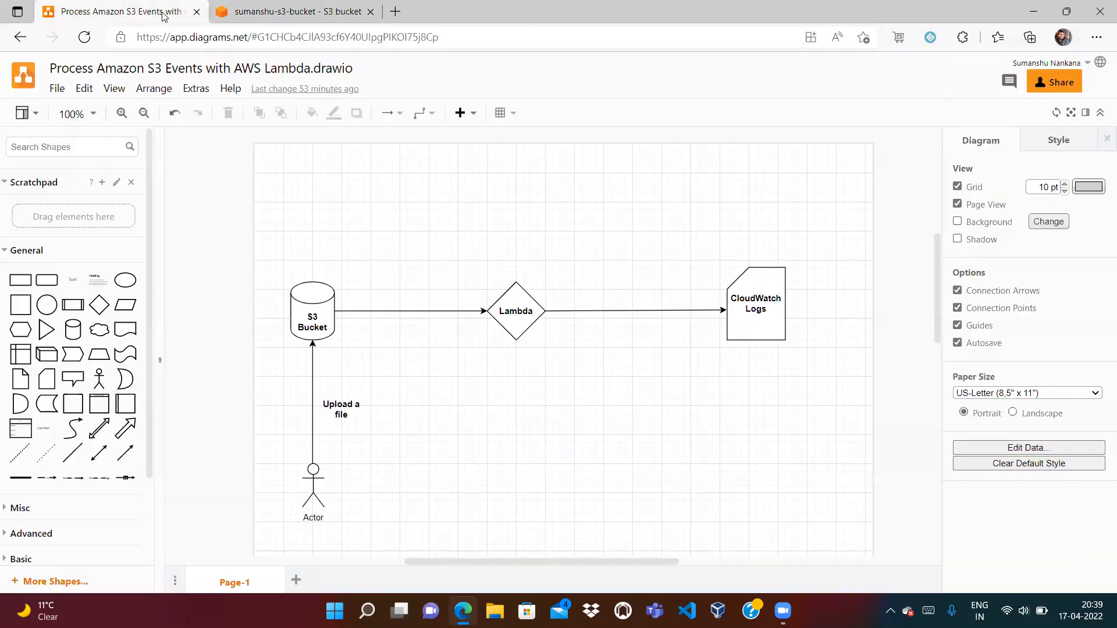
# Compare the bucket's Event notifications section with the architecture diagram
pyautogui.click(278, 6)
pyautogui.click(431, 198)
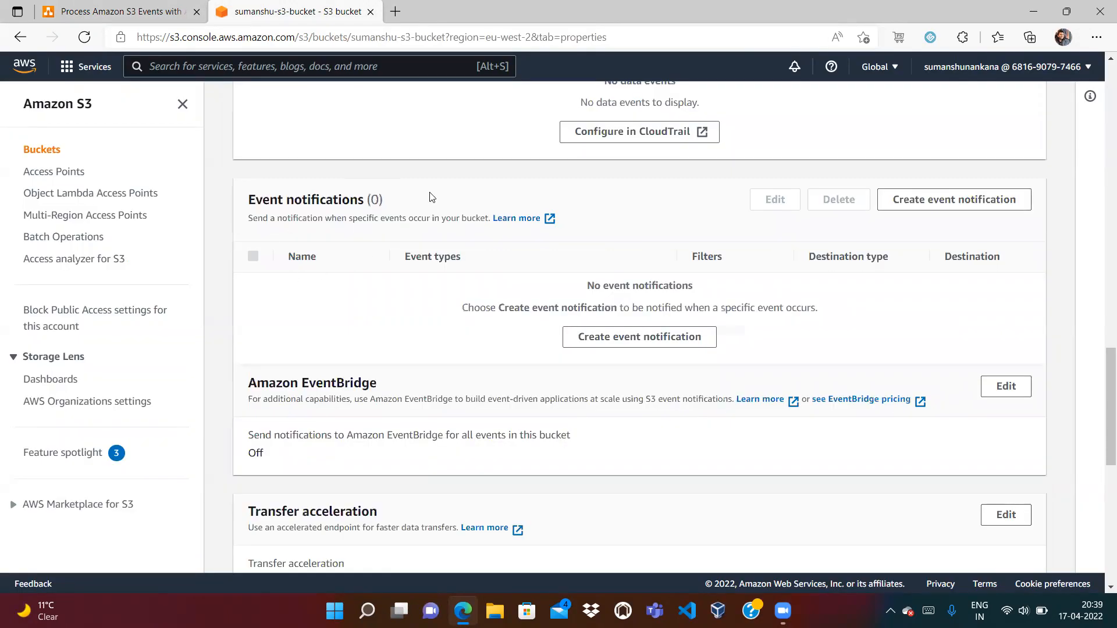
pyautogui.click(149, 13)
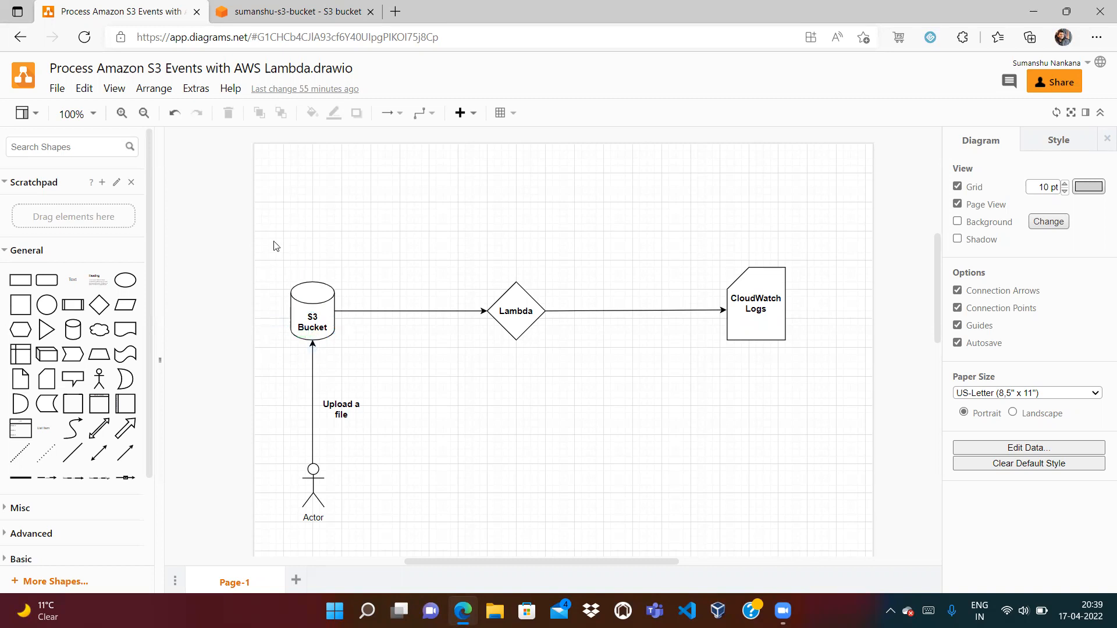
pyautogui.click(291, 12)
pyautogui.click(106, 9)
pyautogui.click(271, 13)
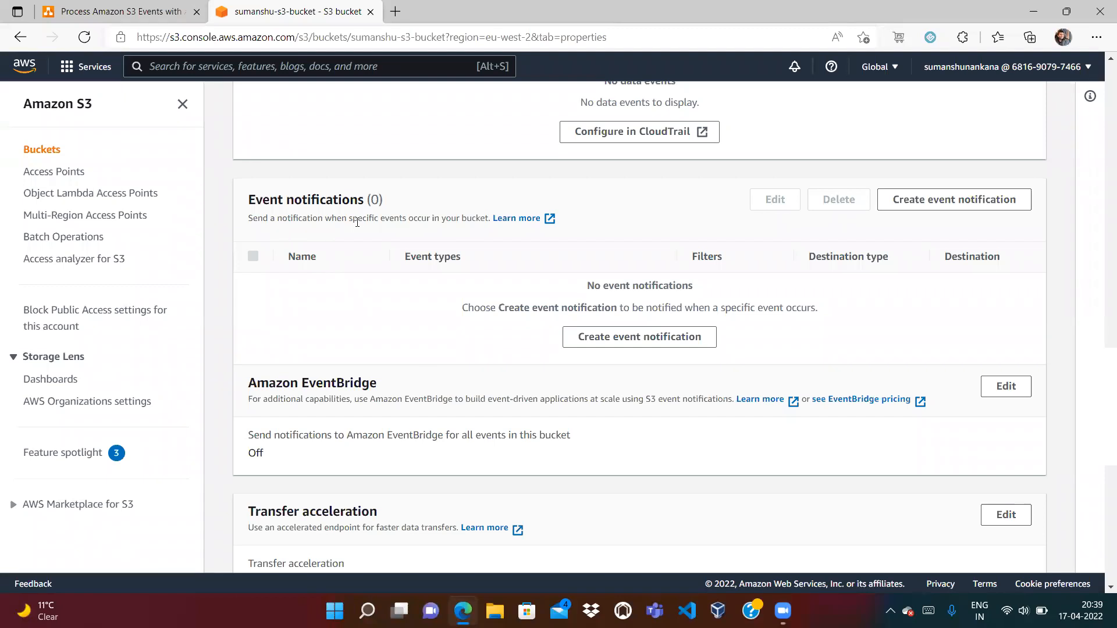
# Highlight the Event notifications columns: Name, Event types, Filters, Destination type, Destination
pyautogui.moveTo(382, 219); pyautogui.dragTo(488, 222)
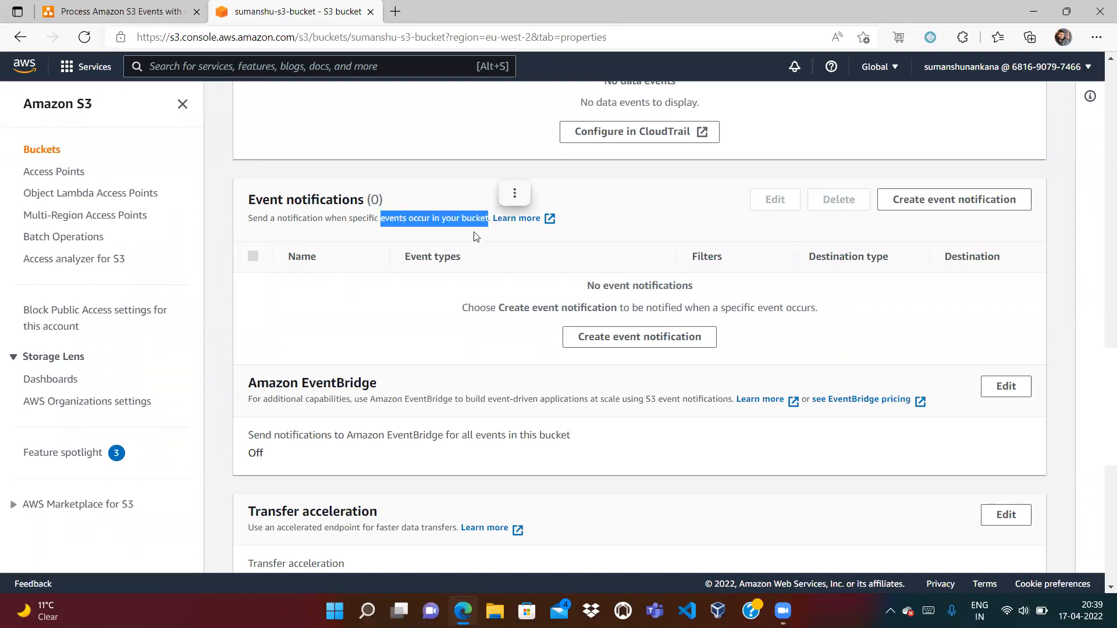
pyautogui.click(465, 246)
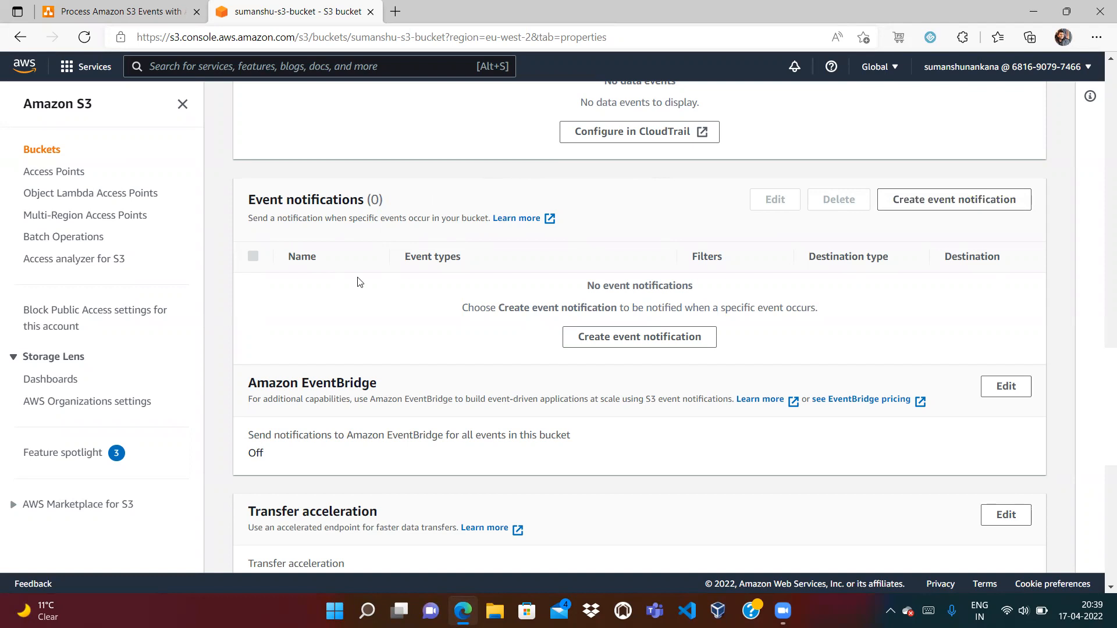
pyautogui.doubleClick(298, 260)
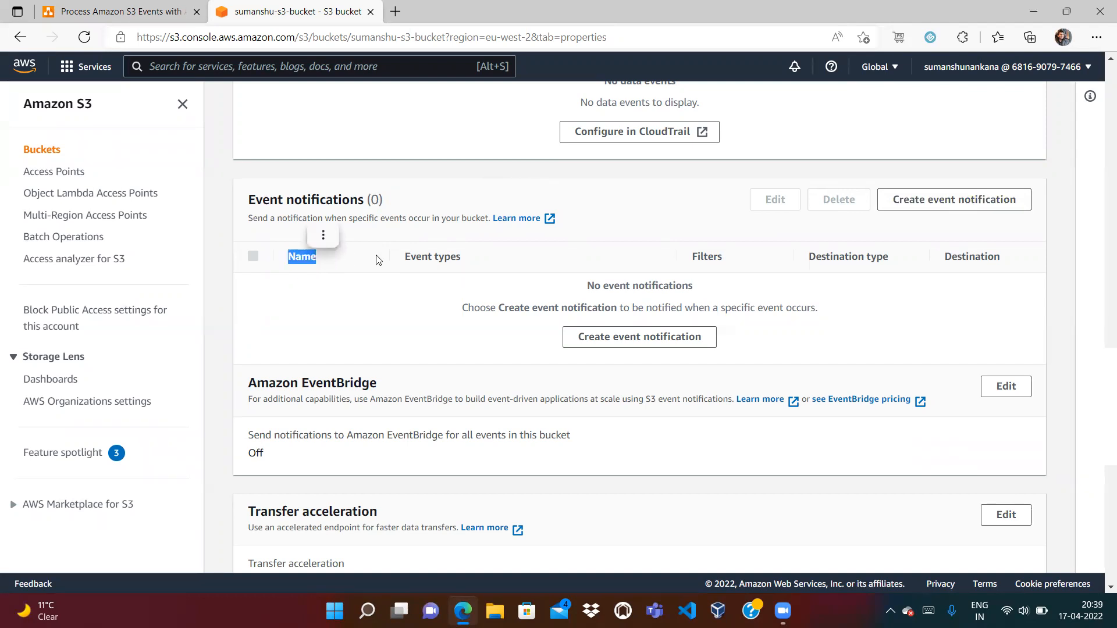
pyautogui.doubleClick(412, 259)
pyautogui.click(454, 280)
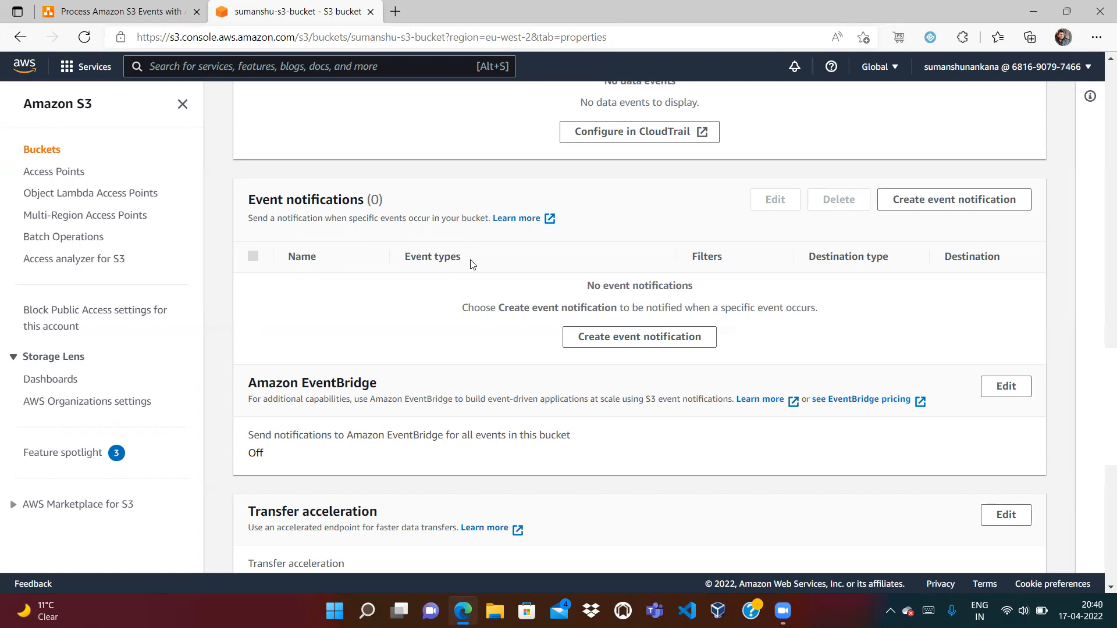
pyautogui.doubleClick(702, 256)
pyautogui.click(453, 254)
pyautogui.doubleClick(830, 260)
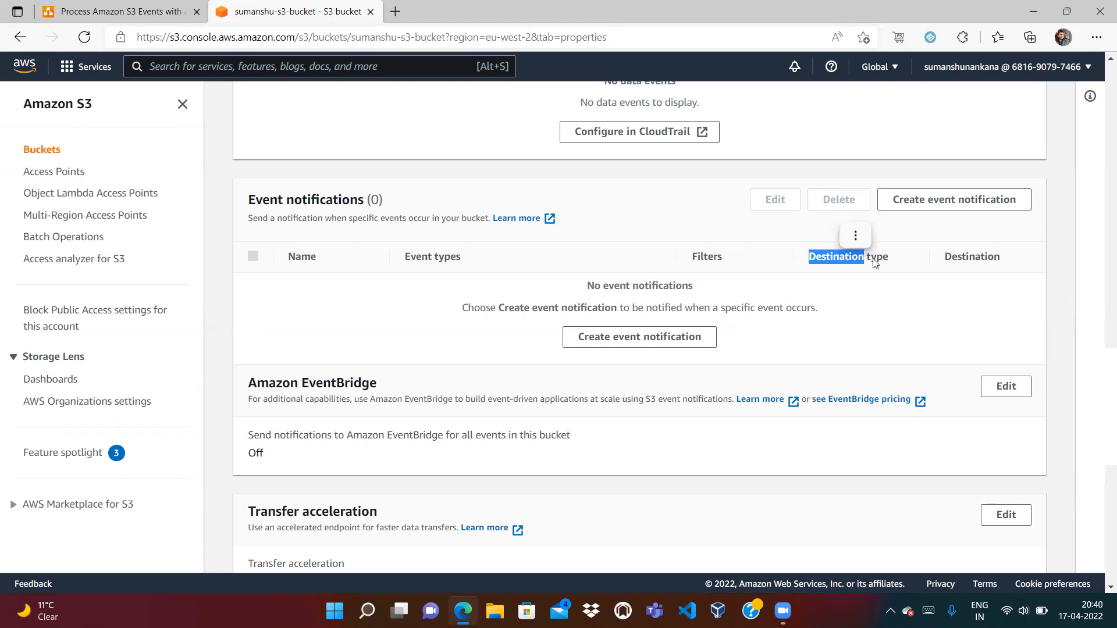
pyautogui.click(947, 268)
pyautogui.doubleClick(978, 265)
# Point out Lambda on the diagram, then return to the bucket's properties
pyautogui.click(117, 11)
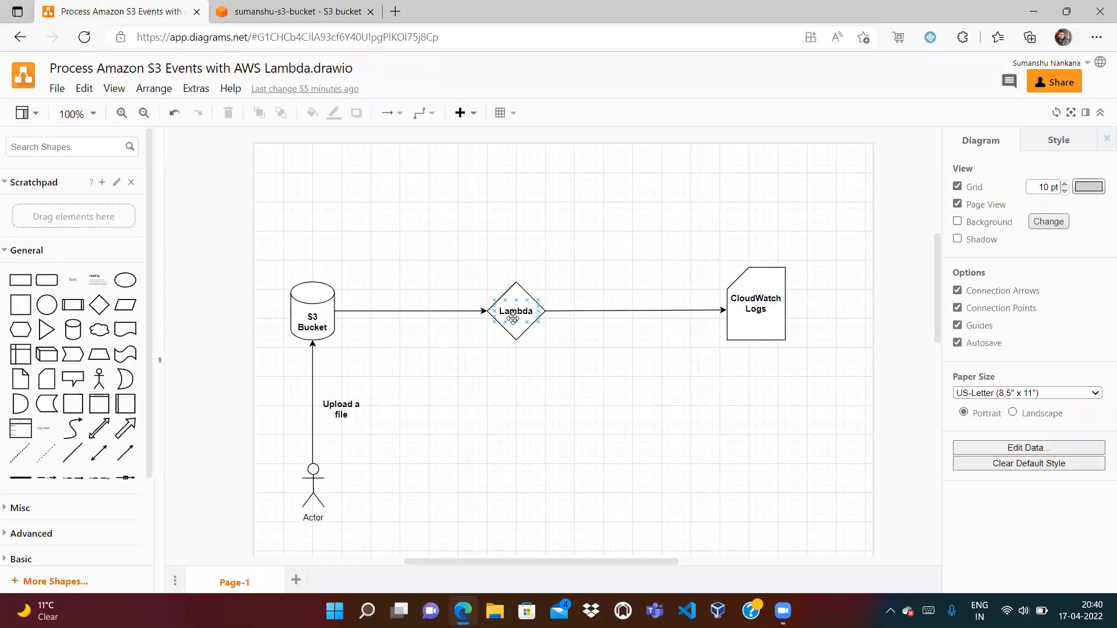
pyautogui.click(300, 11)
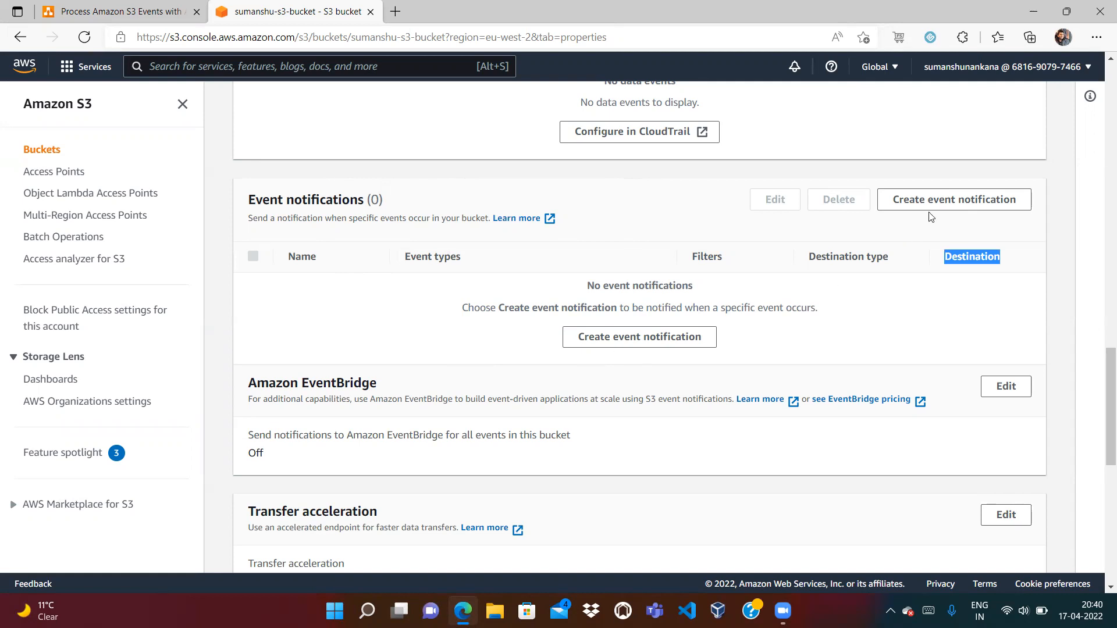
pyautogui.click(910, 290)
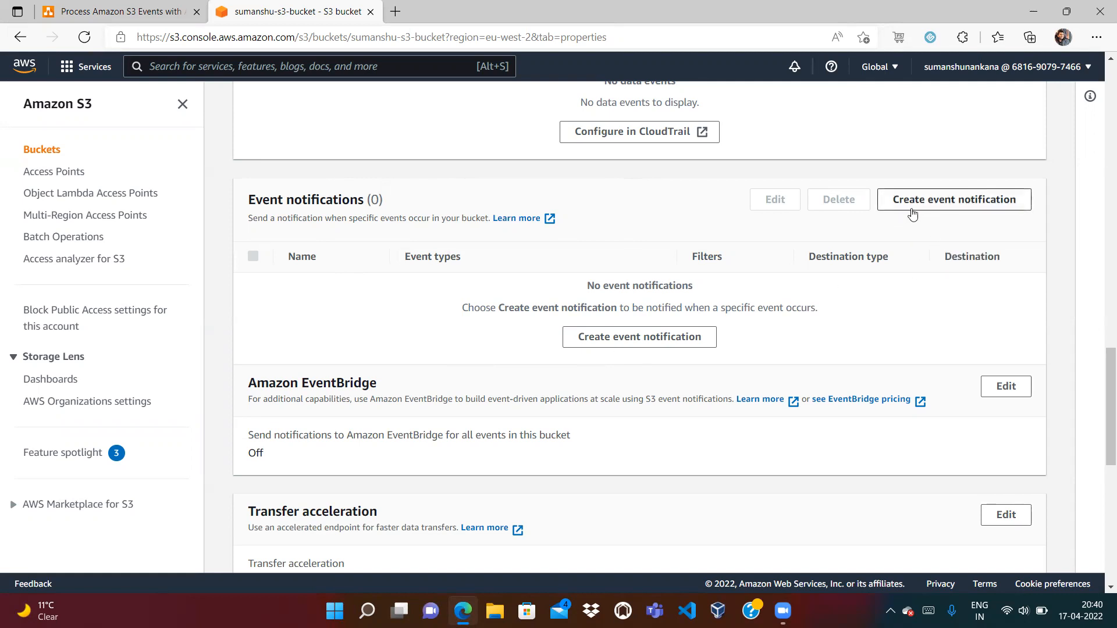
pyautogui.click(146, 12)
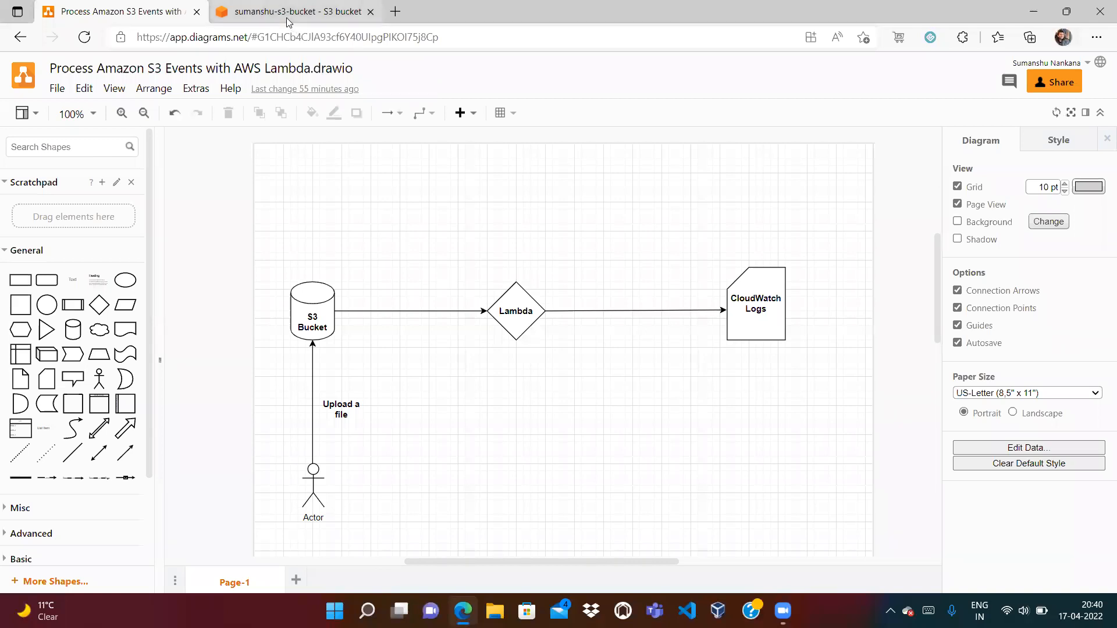
pyautogui.click(294, 15)
# Search for Lambda and open the Lambda console in a new tab
pyautogui.write('Lambda')
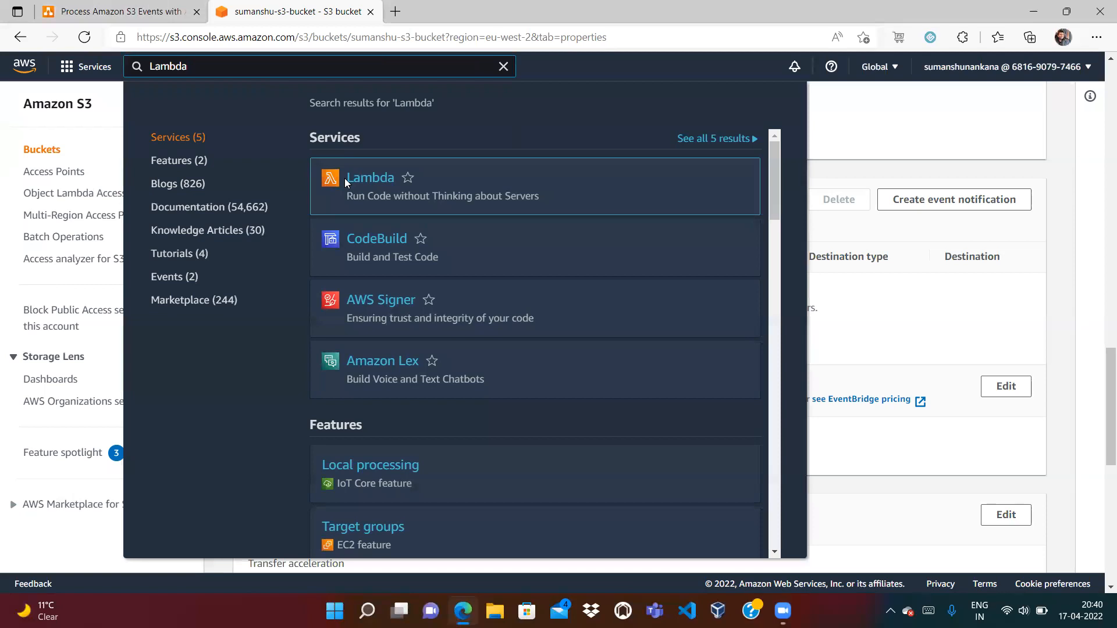
pyautogui.rightClick(356, 178)
pyautogui.click(390, 194)
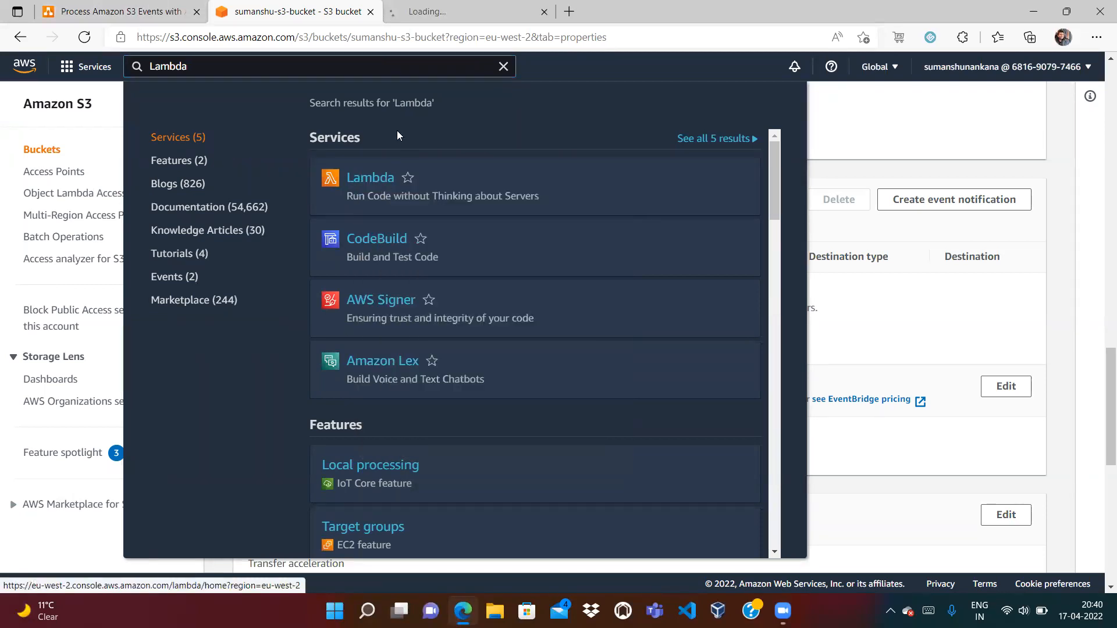
pyautogui.click(504, 69)
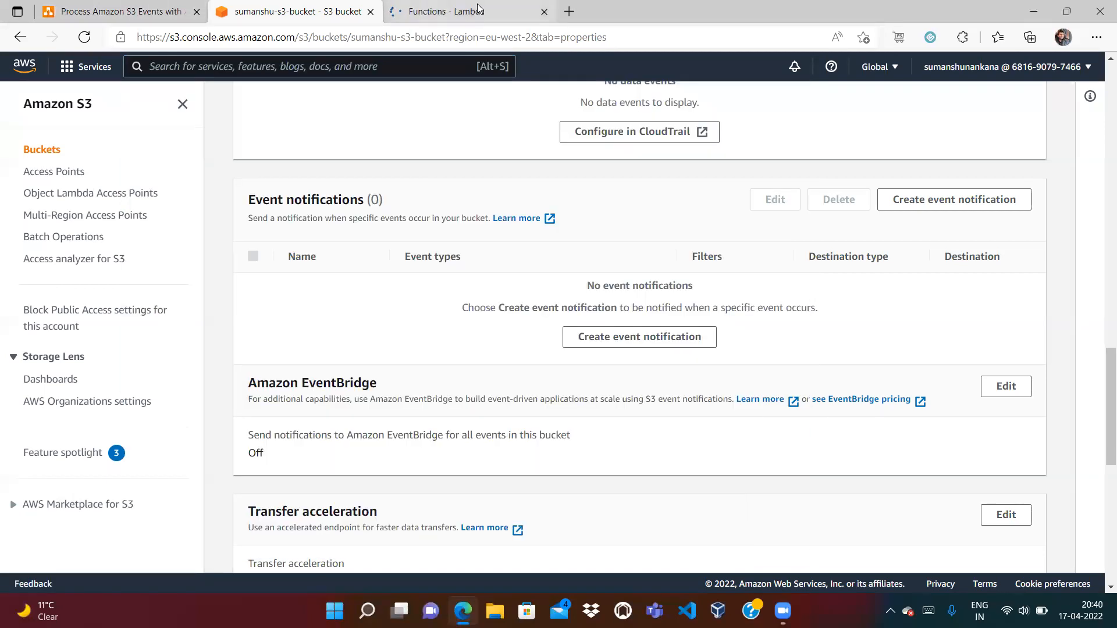
pyautogui.click(484, 17)
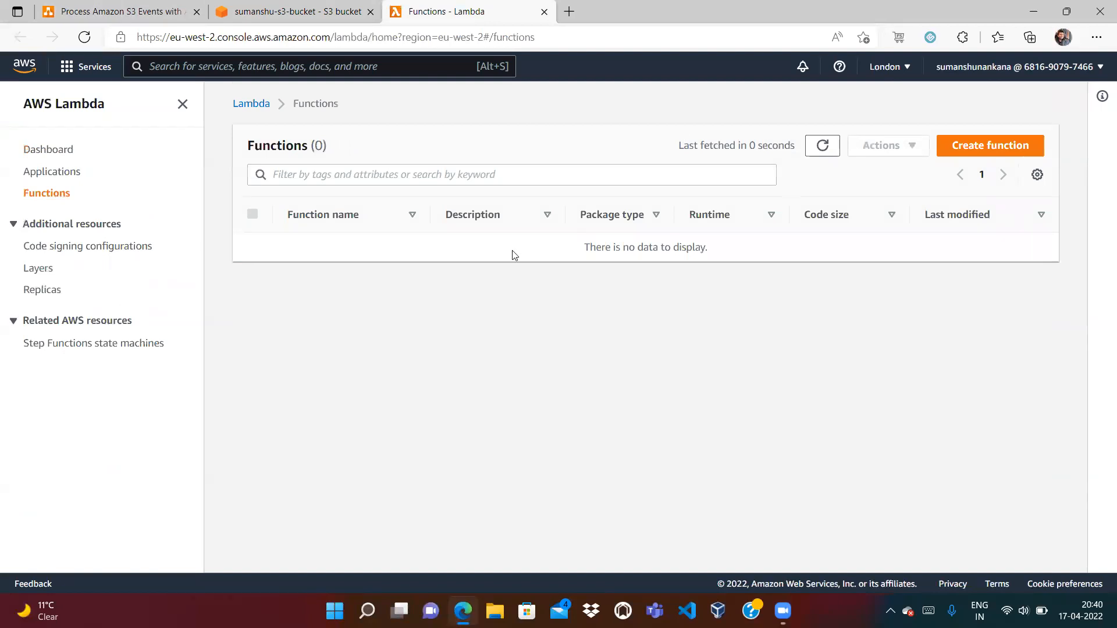
# Start a function named my_lambda_function on Python 3.8 and reveal its execution role options
pyautogui.click(951, 145)
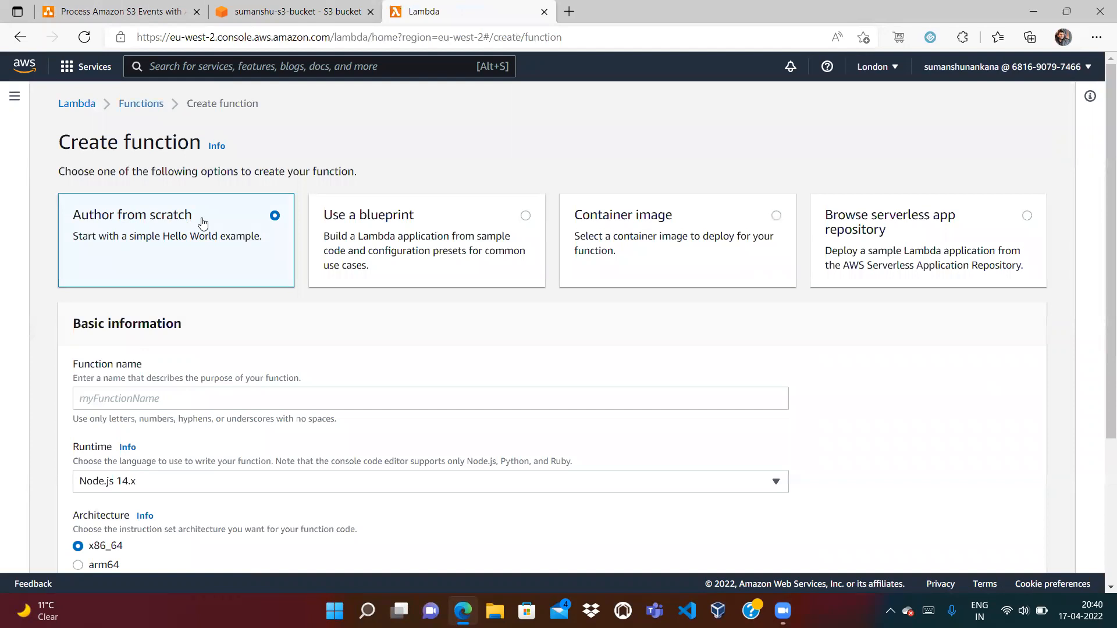
pyautogui.click(128, 396)
pyautogui.write('my_lambda_function')
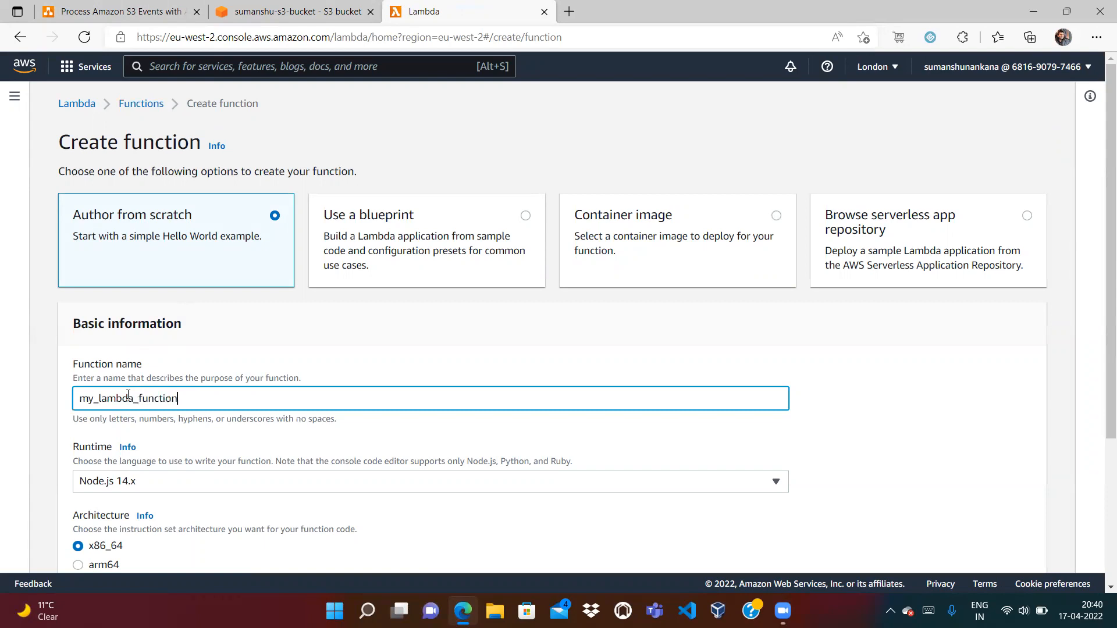
pyautogui.click(160, 481)
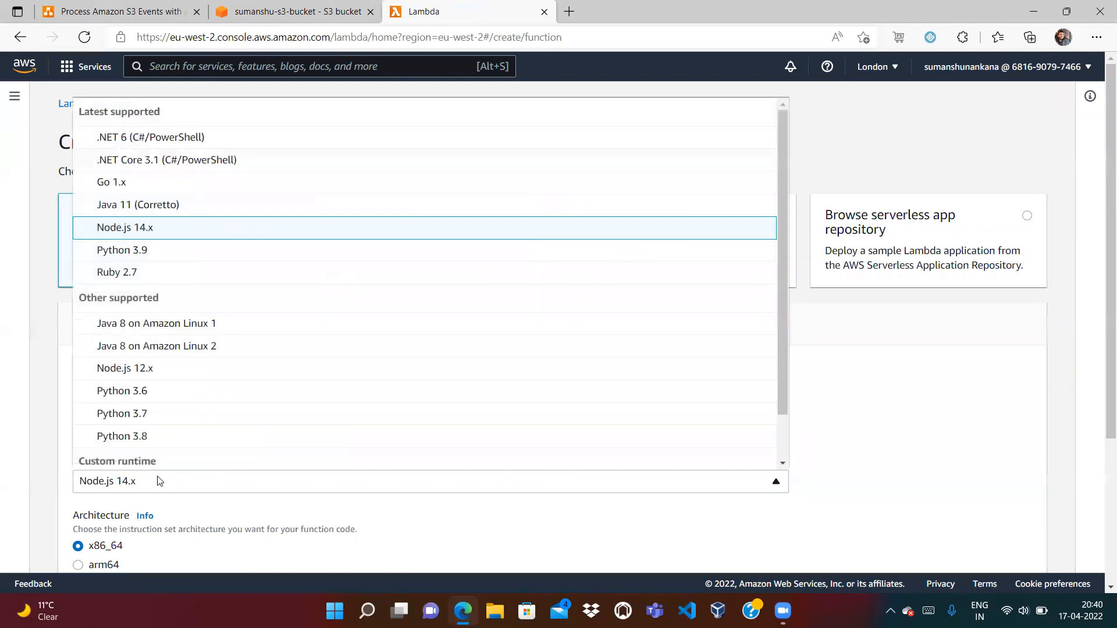
pyautogui.click(141, 438)
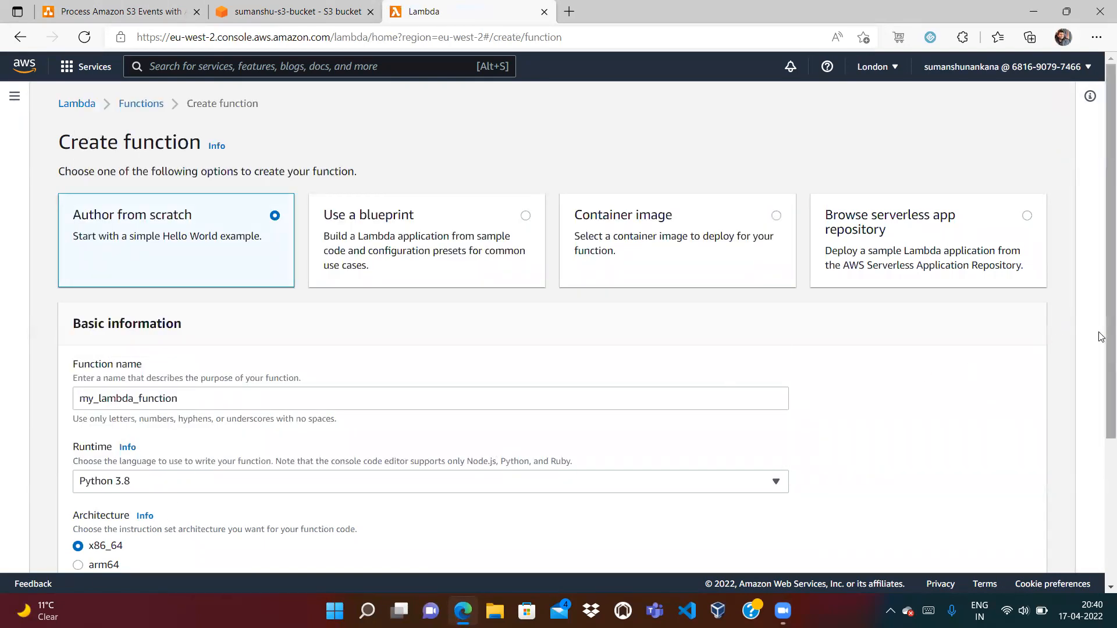
pyautogui.scroll(-2, 1102, 337)
pyautogui.scroll(-2, 1102, 464)
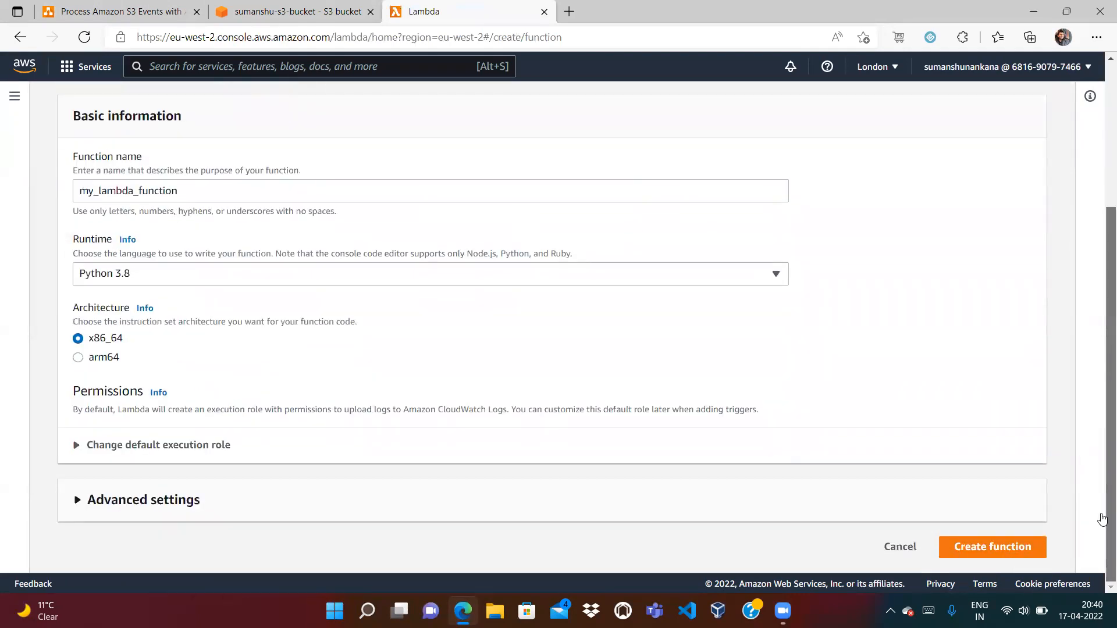
pyautogui.click(75, 446)
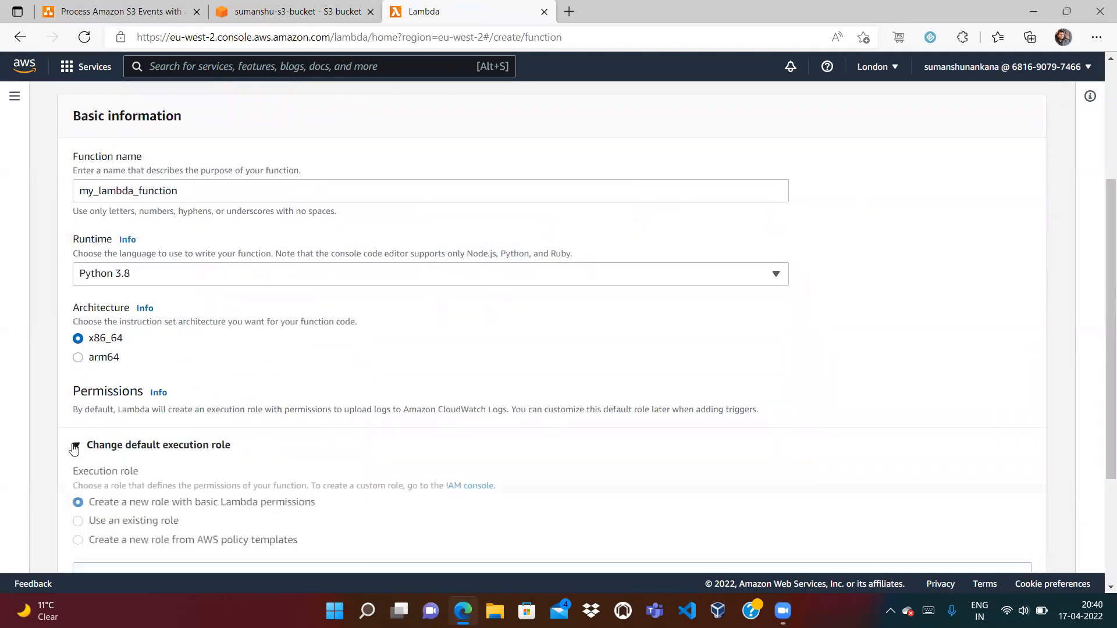
# Cross-check the function form against the S3 properties and diagram, then focus the service search
pyautogui.click(209, 7)
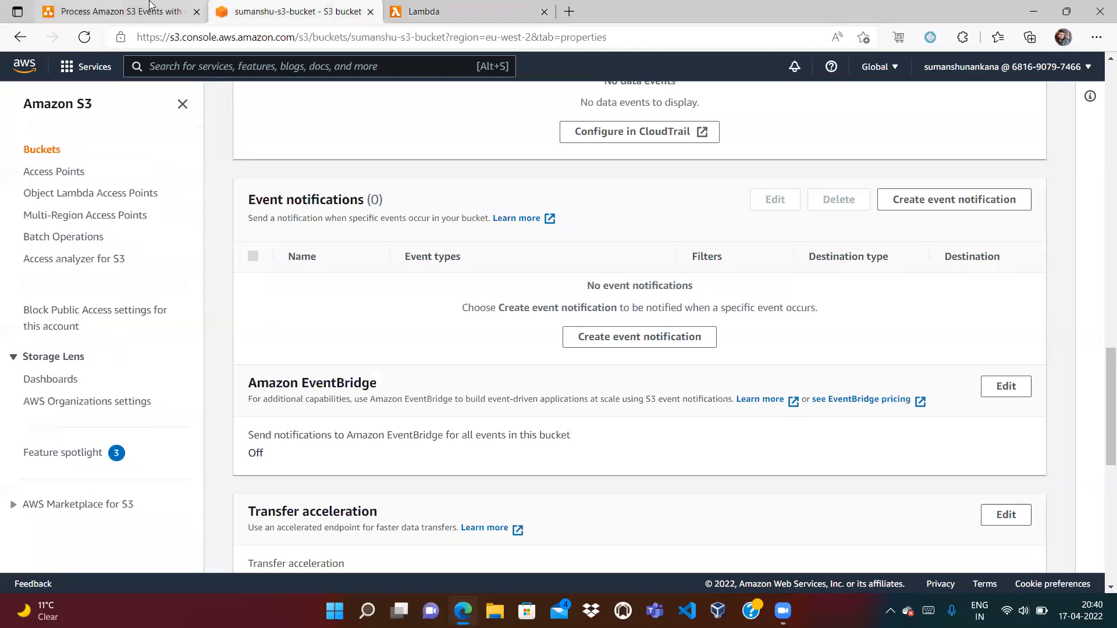
pyautogui.click(152, 9)
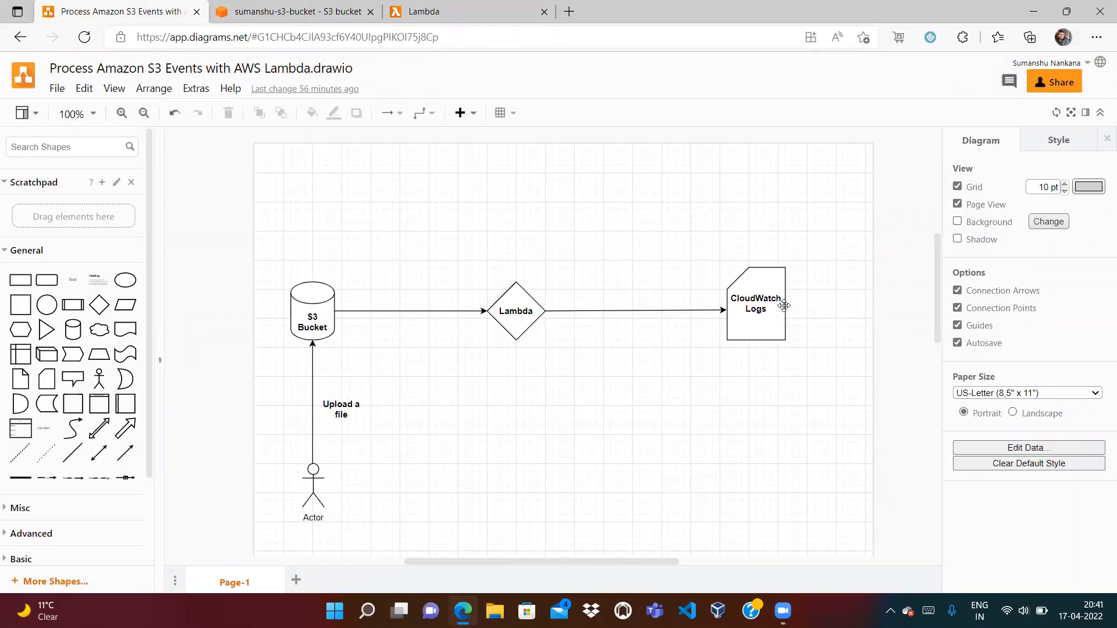
pyautogui.click(485, 14)
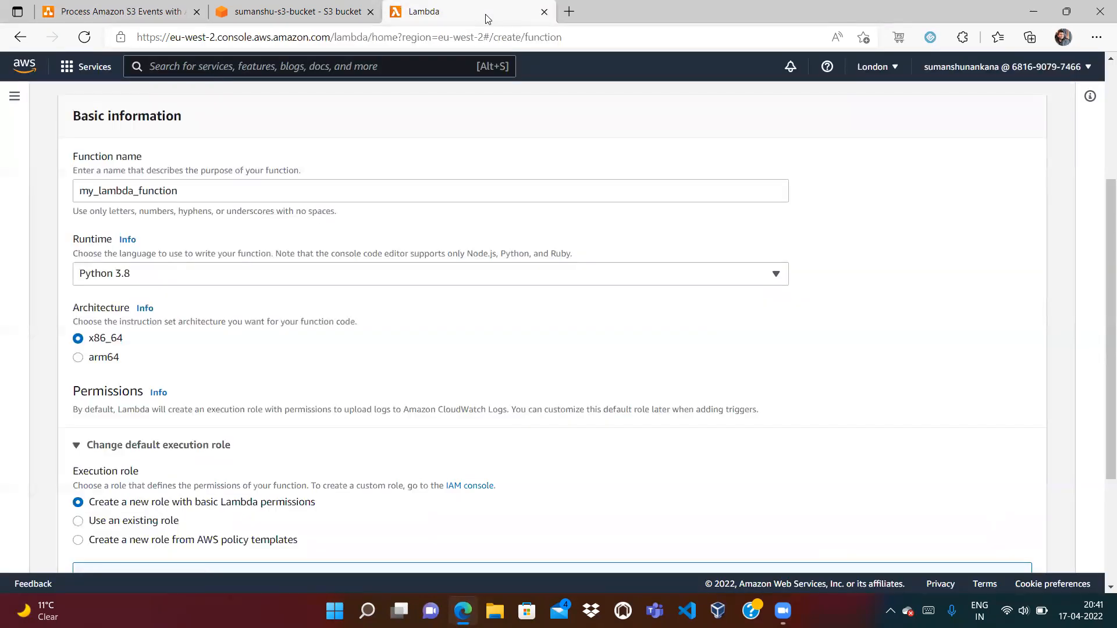
pyautogui.moveTo(1105, 351); pyautogui.dragTo(1102, 428)
pyautogui.scroll(-2, 1102, 428)
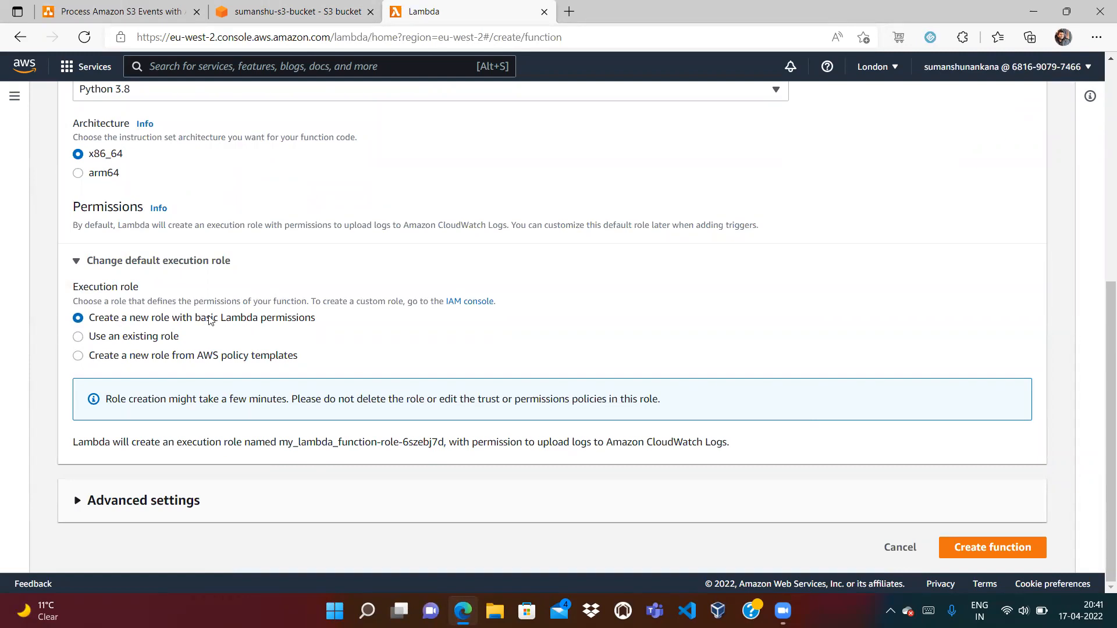
pyautogui.click(298, 9)
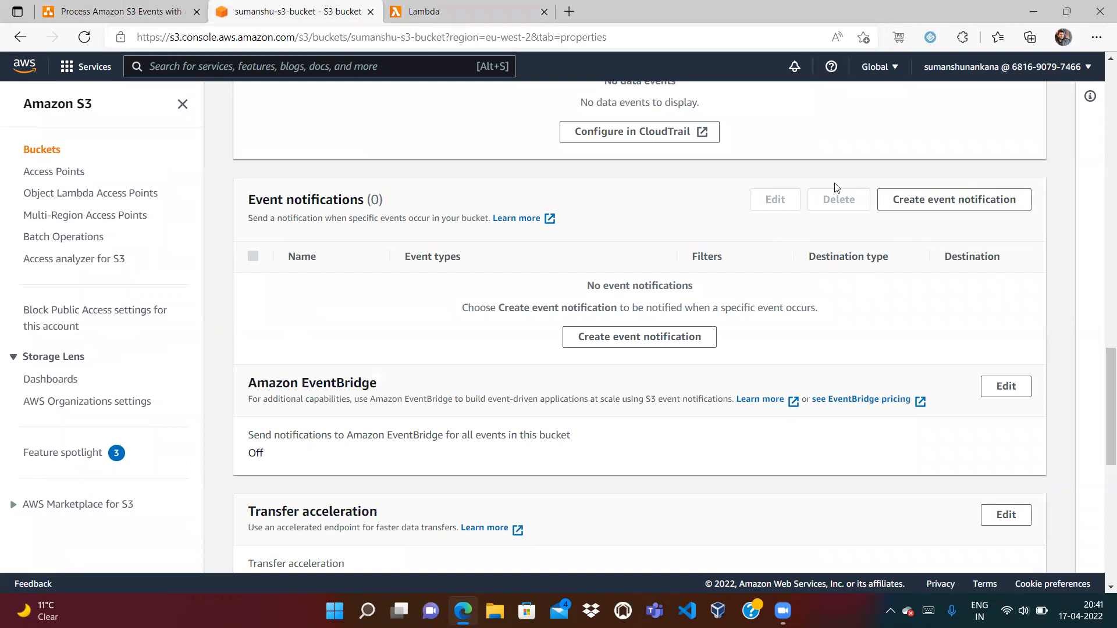
pyautogui.click(436, 62)
# Search for IAM and open the IAM console in a new tab
pyautogui.write('IAM')
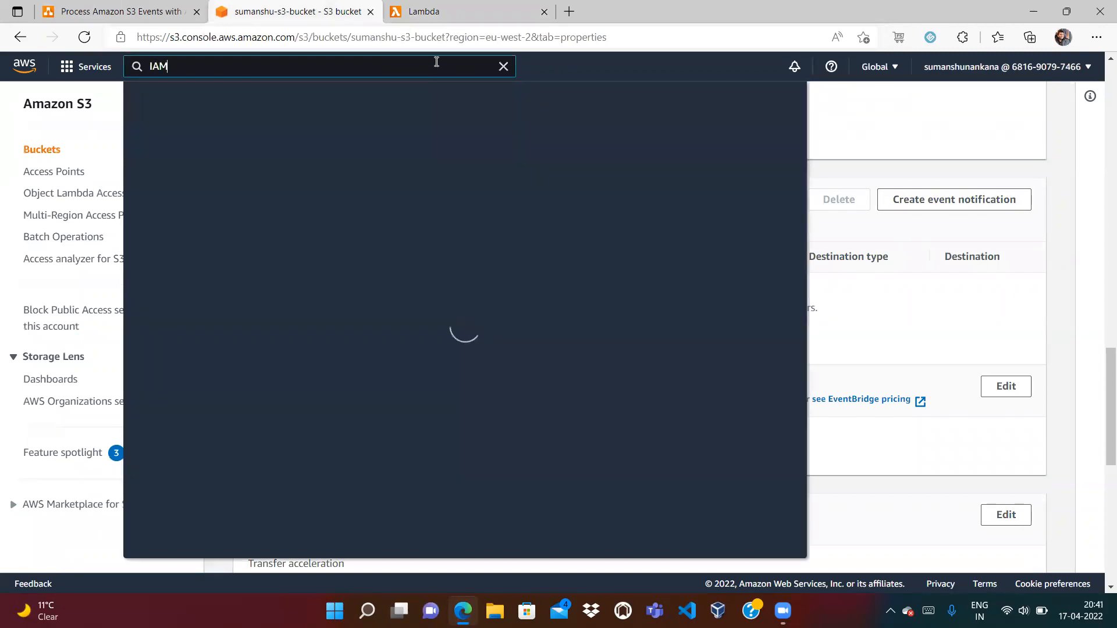
pyautogui.rightClick(362, 176)
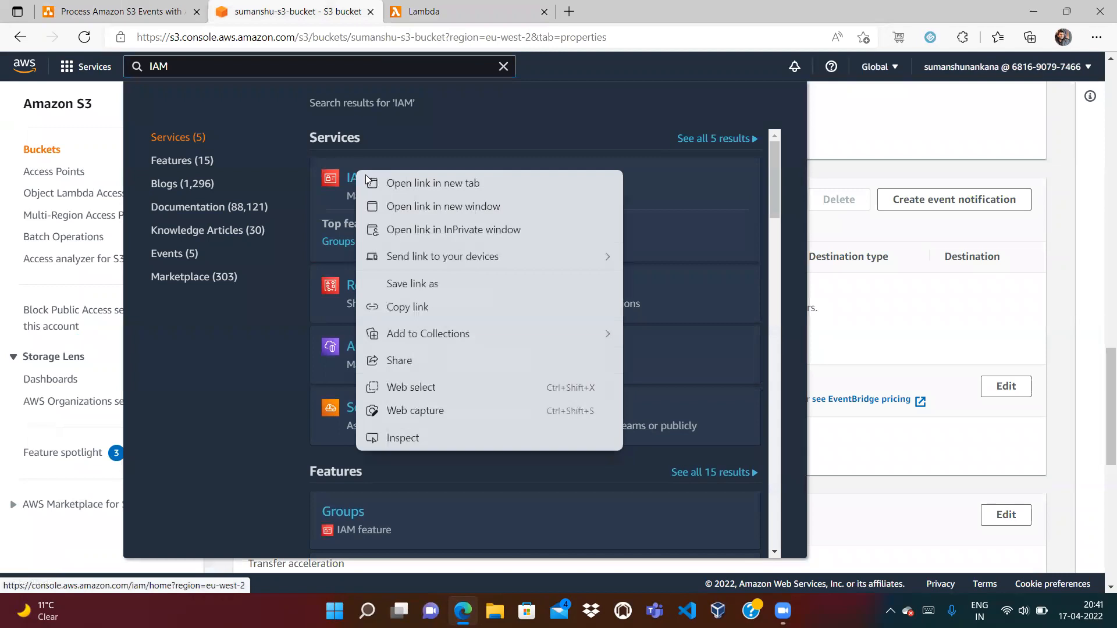
pyautogui.click(402, 181)
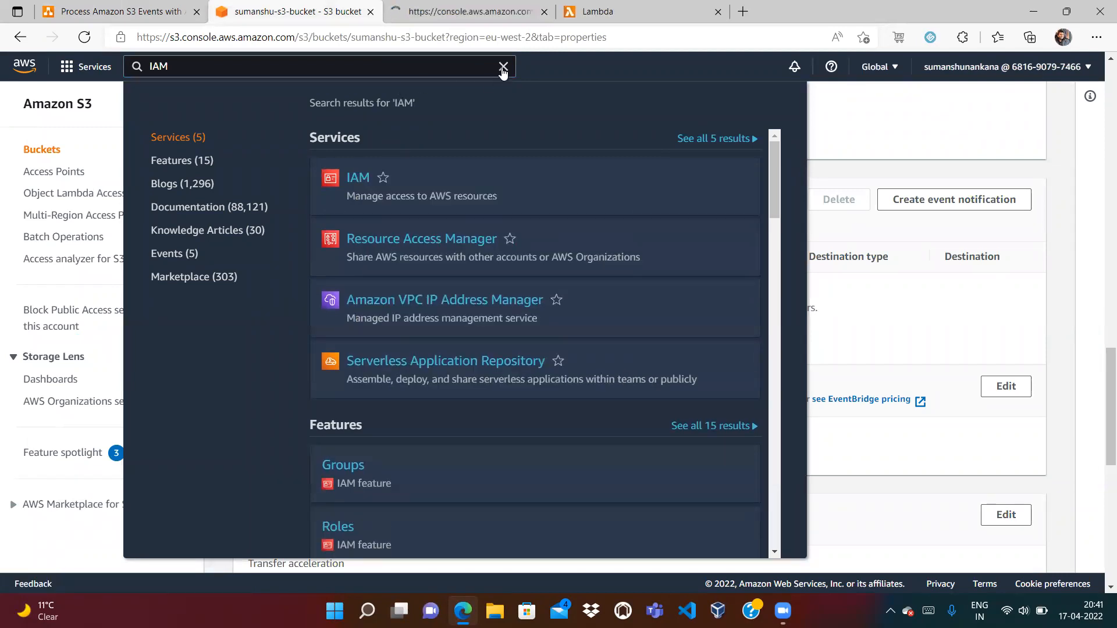
pyautogui.click(504, 66)
pyautogui.click(471, 14)
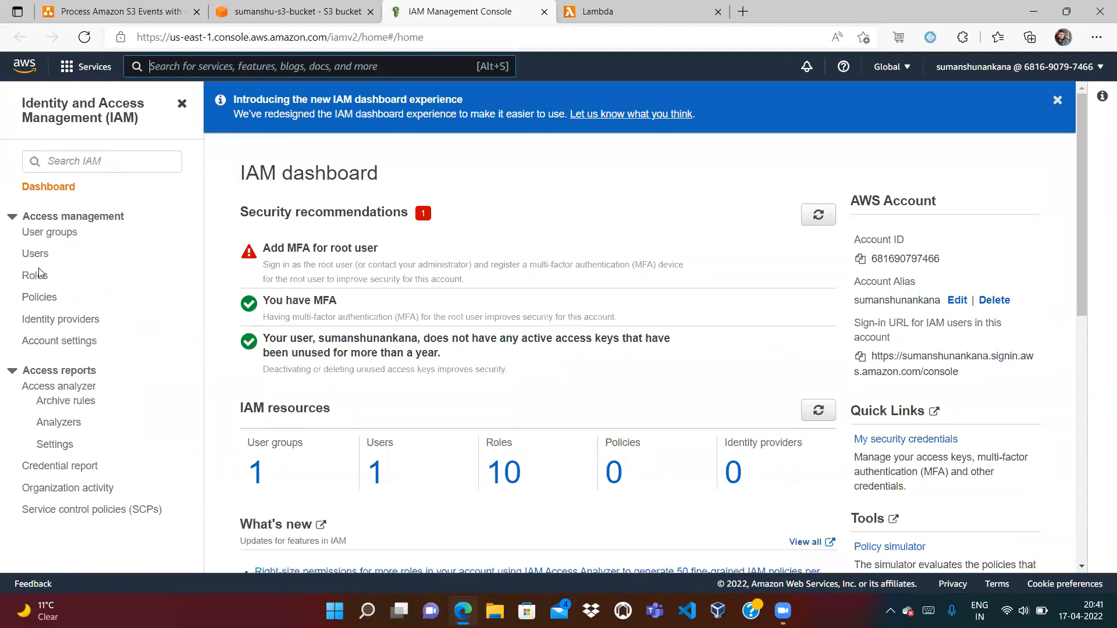
# Browse the IAM Roles and Policies lists, then return to the Lambda form
pyautogui.click(34, 275)
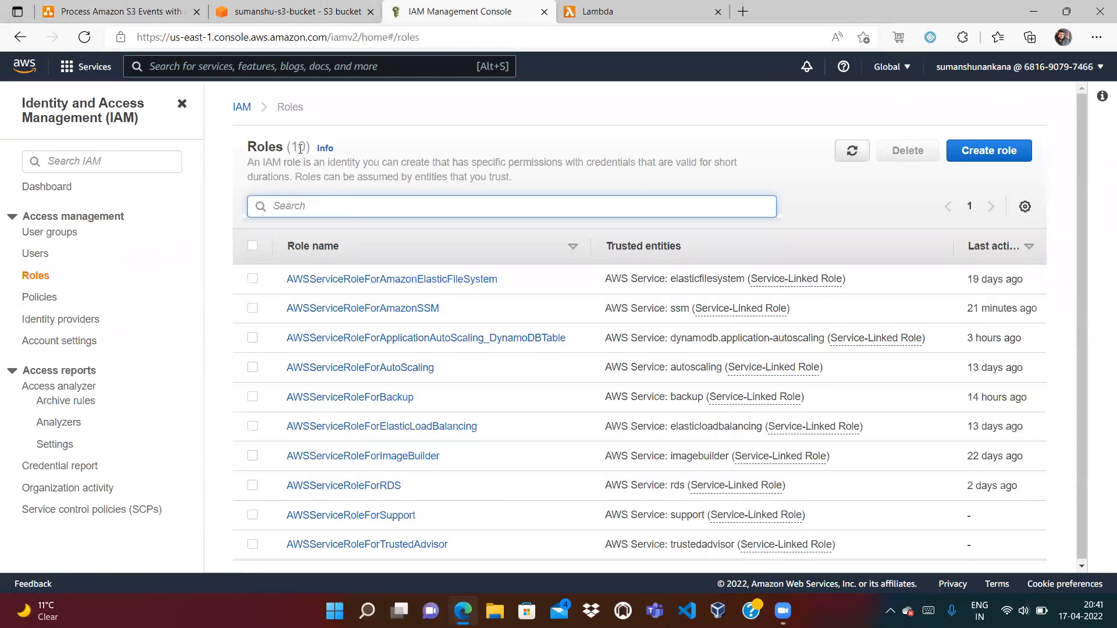
pyautogui.click(42, 298)
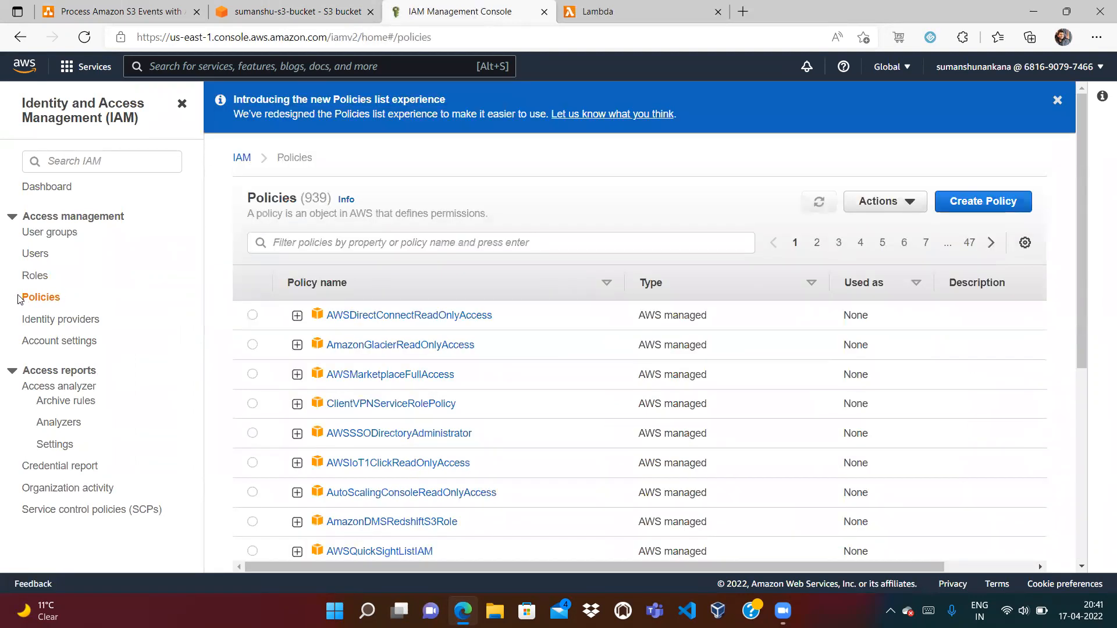
pyautogui.click(35, 277)
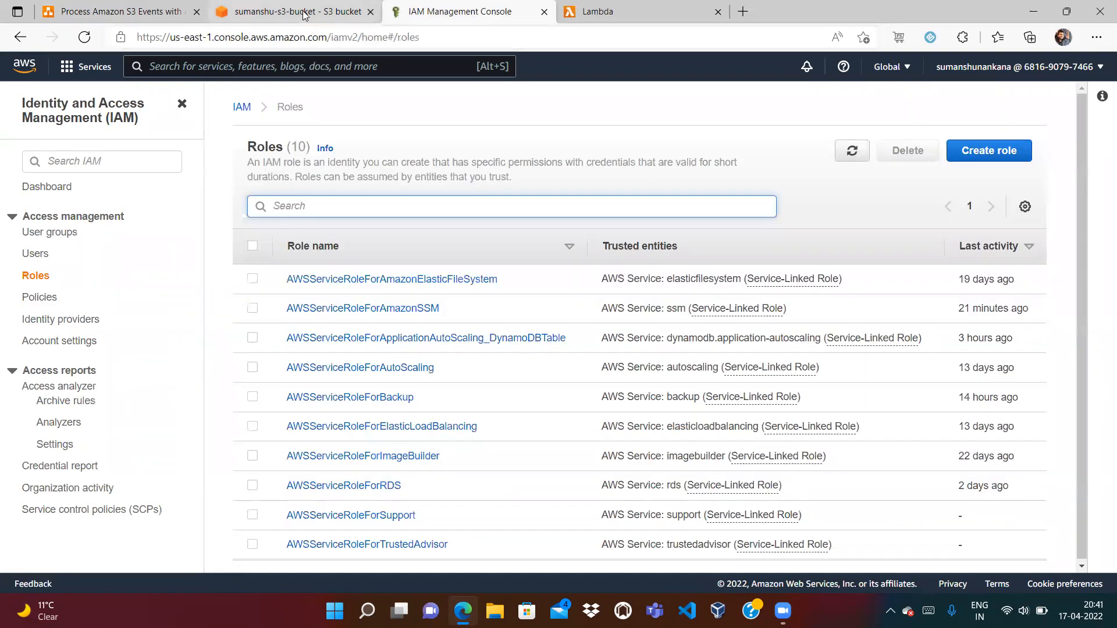
pyautogui.click(303, 15)
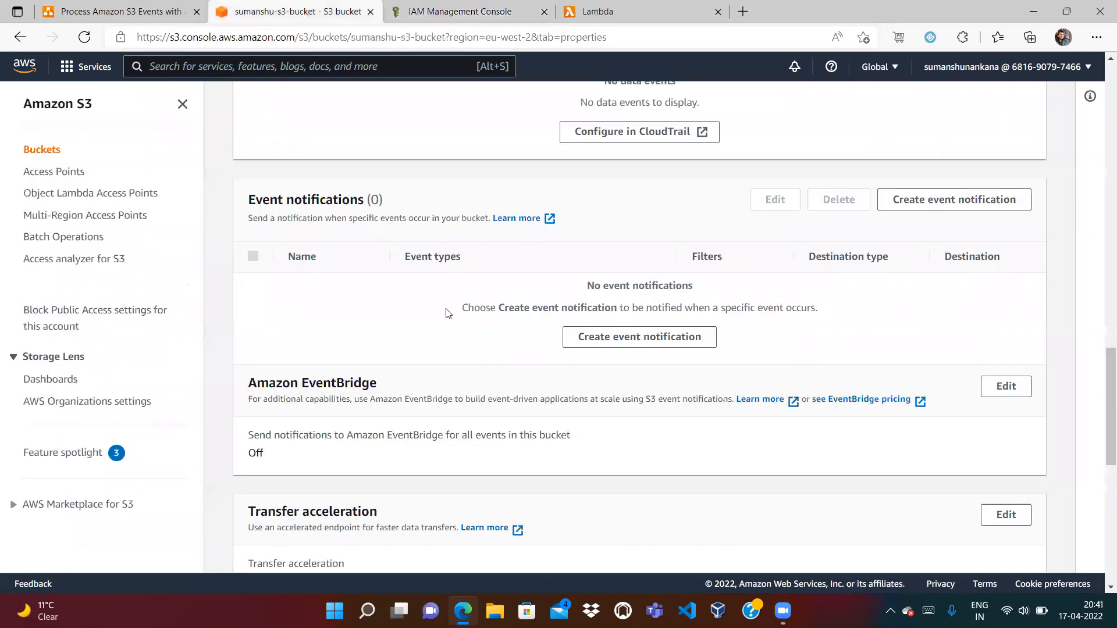
pyautogui.click(142, 11)
pyautogui.click(657, 11)
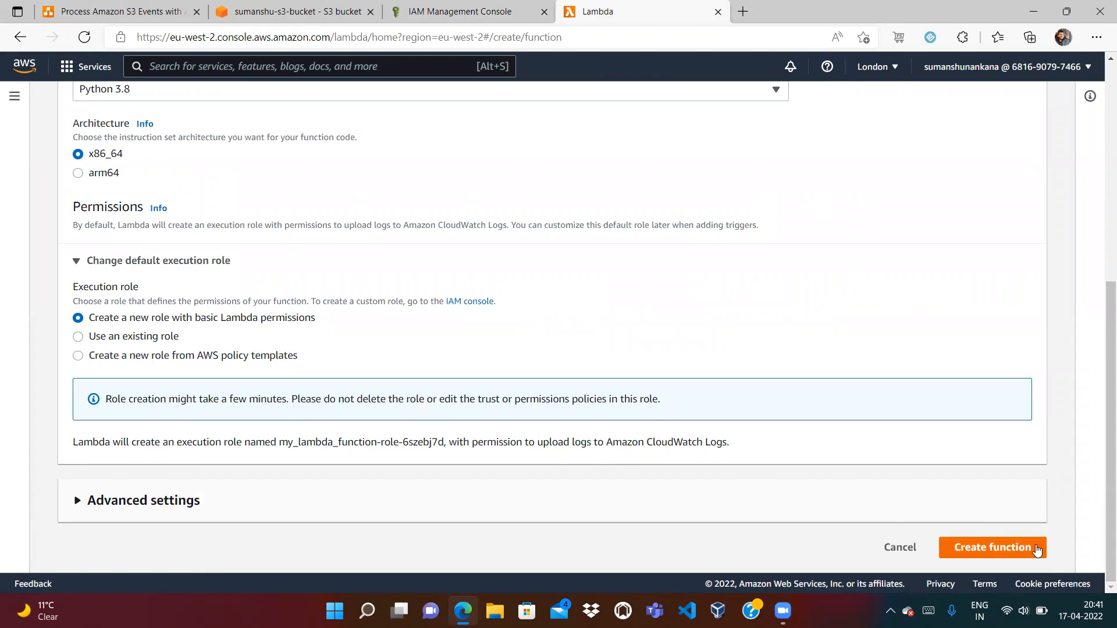
# Create my_lambda_function with the basic-permissions role, then view the IAM Roles list
pyautogui.click(996, 548)
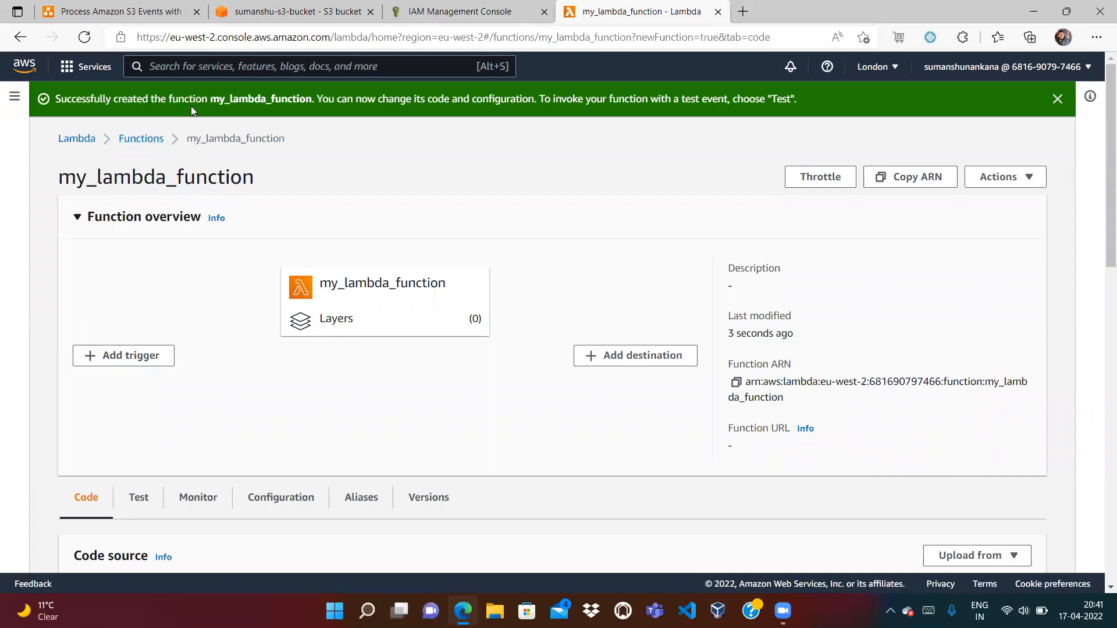
pyautogui.click(442, 7)
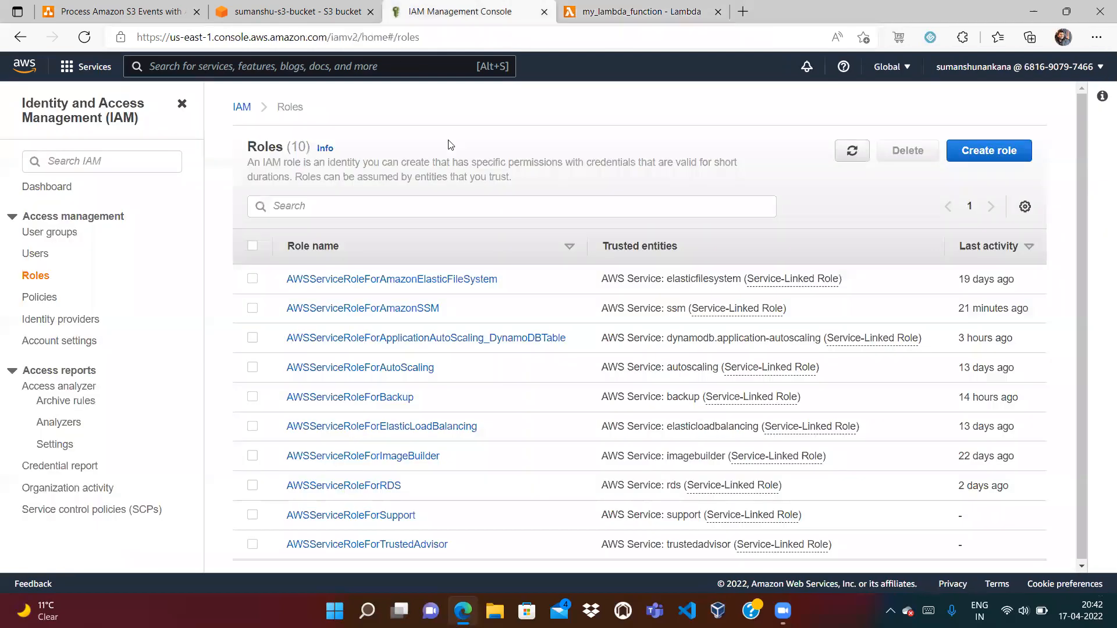
# Inspect the Lambda basic execution policy JSON, highlighting CreateLogGroup and PutLogEvents permissions
pyautogui.click(852, 153)
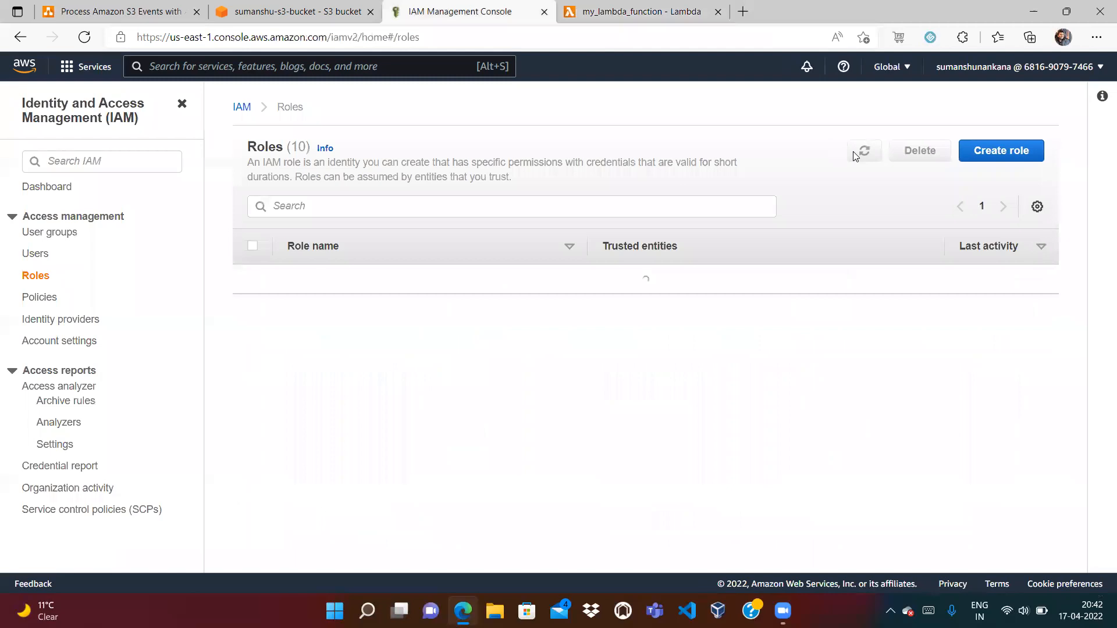
pyautogui.click(37, 297)
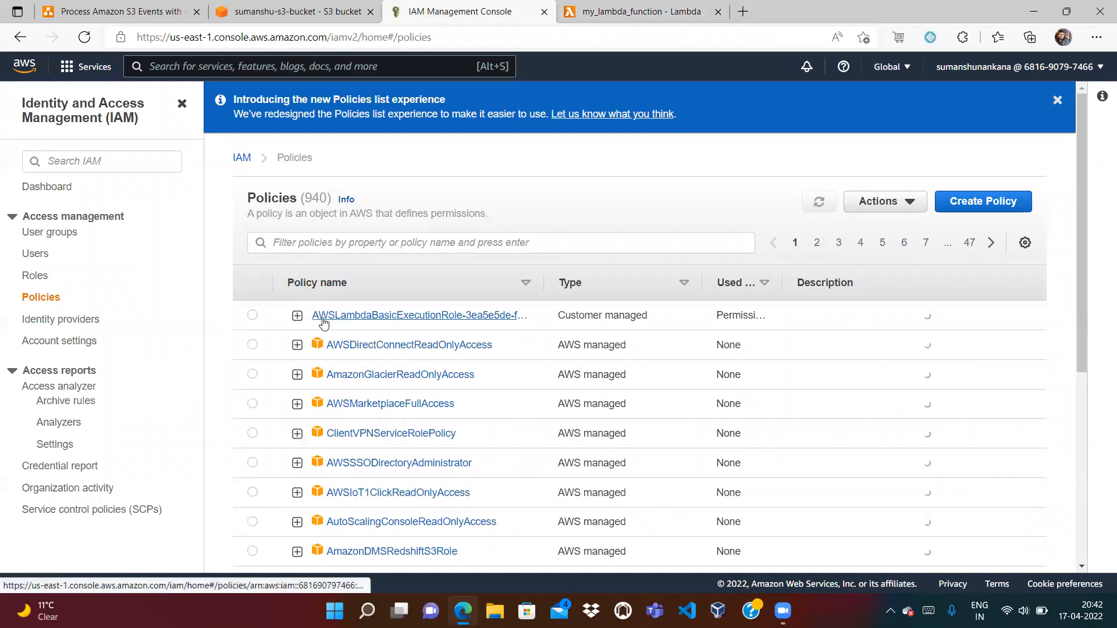
pyautogui.click(297, 316)
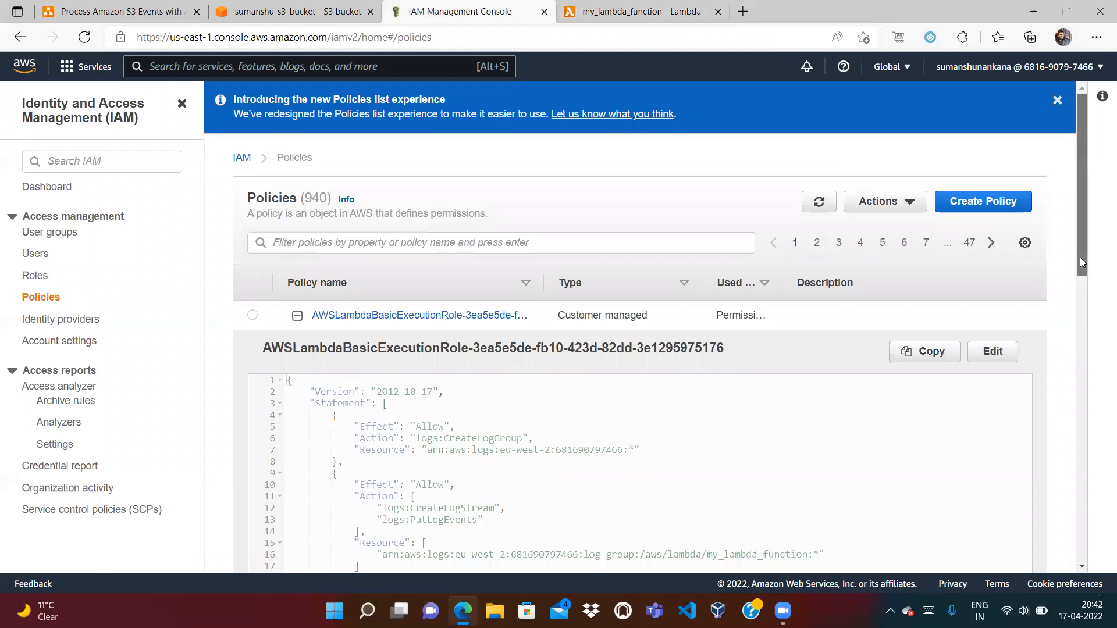
pyautogui.moveTo(1080, 258); pyautogui.dragTo(1078, 329)
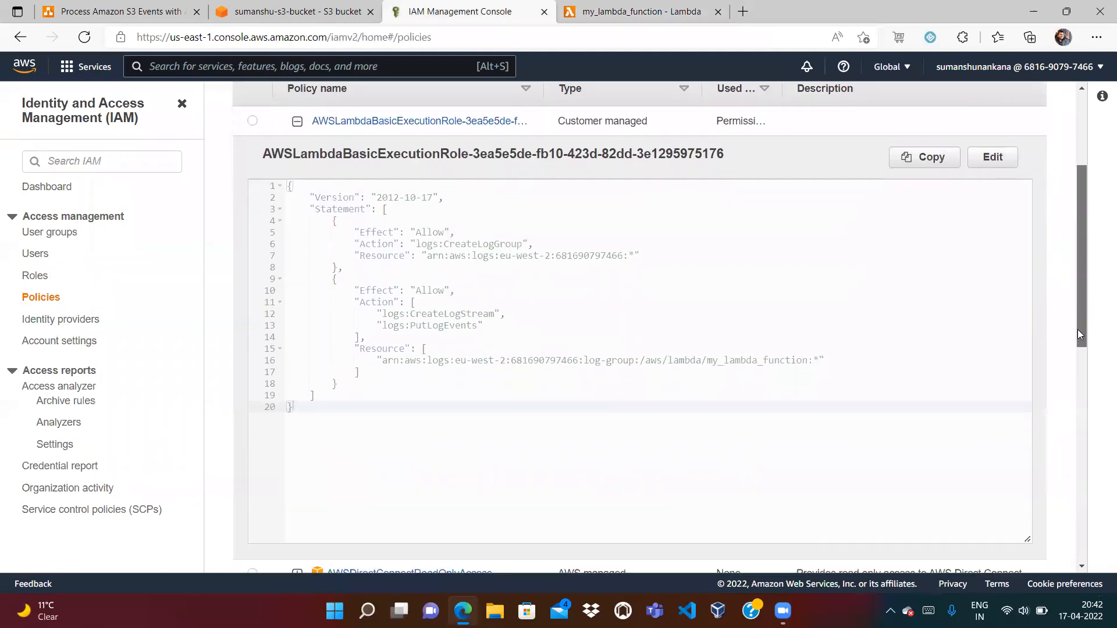
pyautogui.doubleClick(466, 247)
pyautogui.click(303, 12)
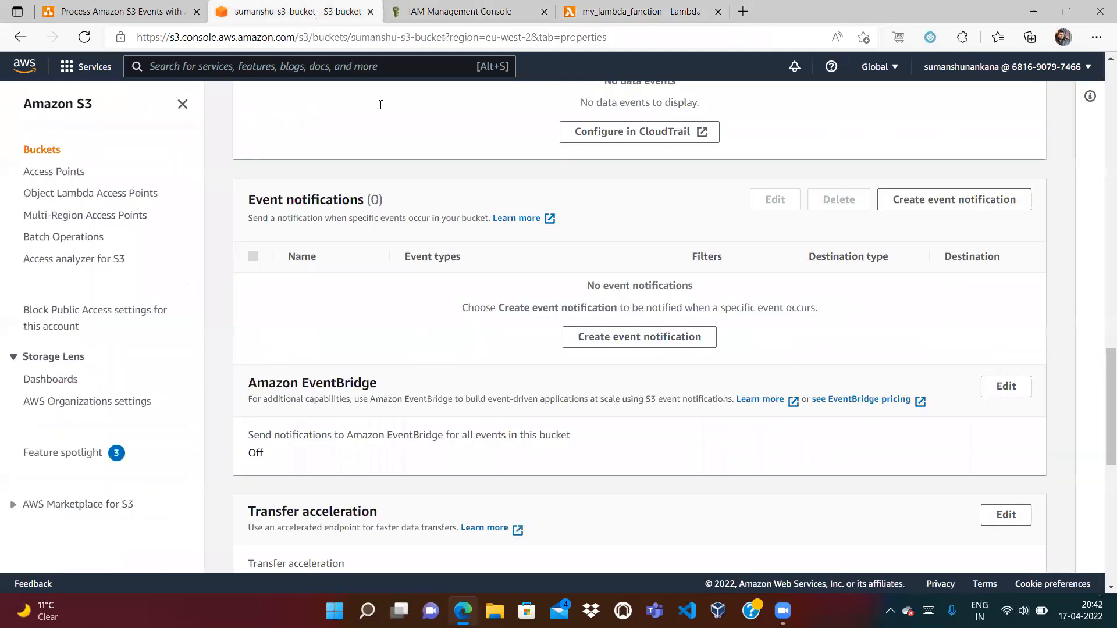
pyautogui.click(564, 8)
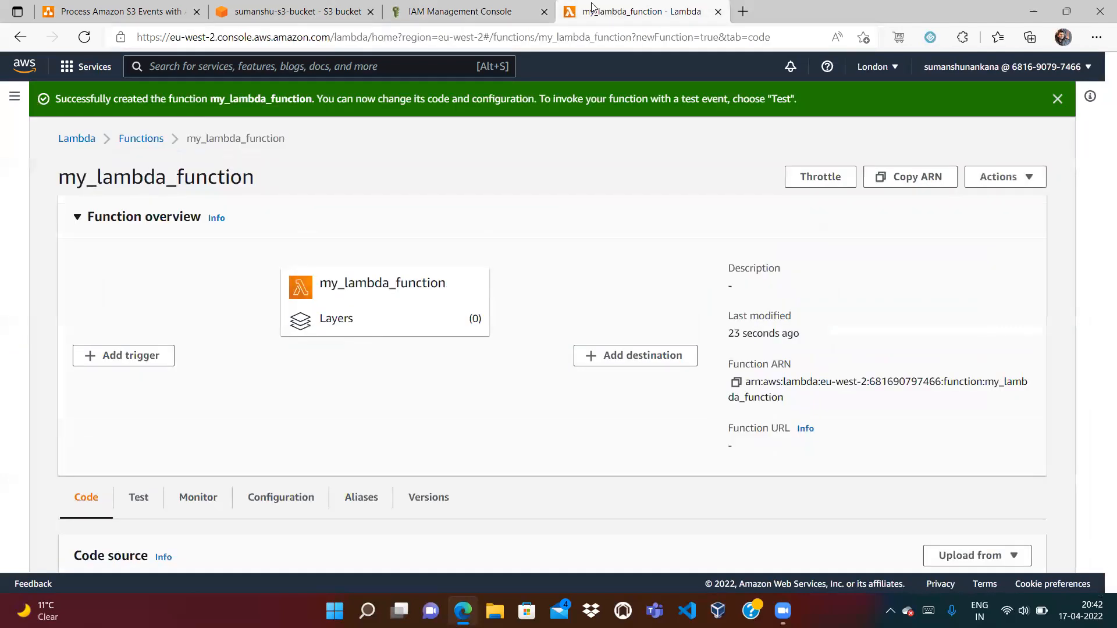
pyautogui.click(116, 12)
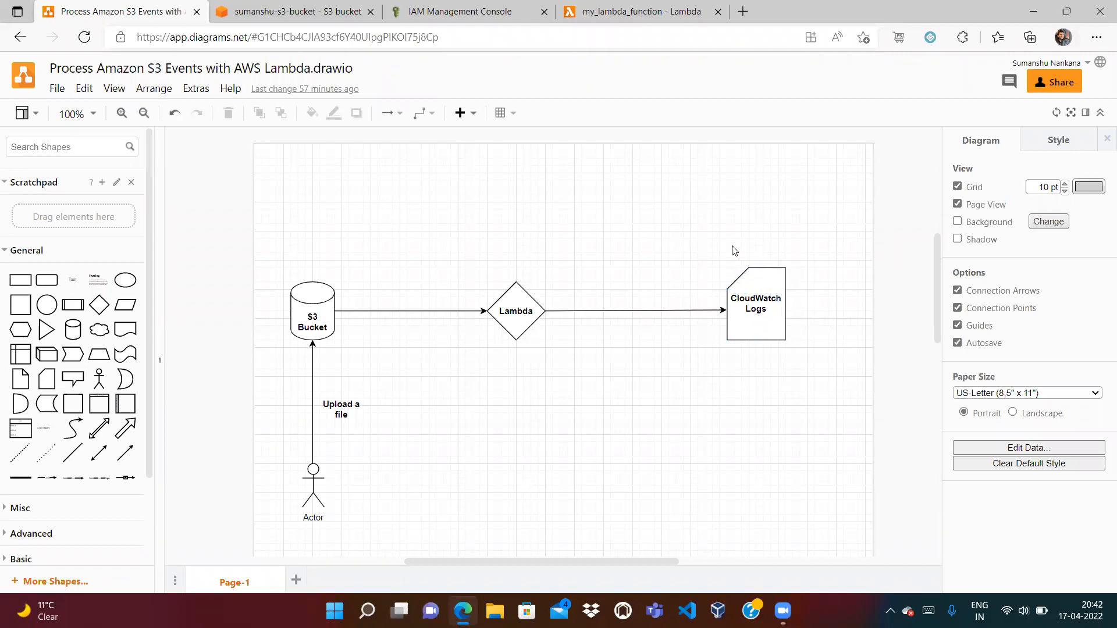
pyautogui.click(488, 12)
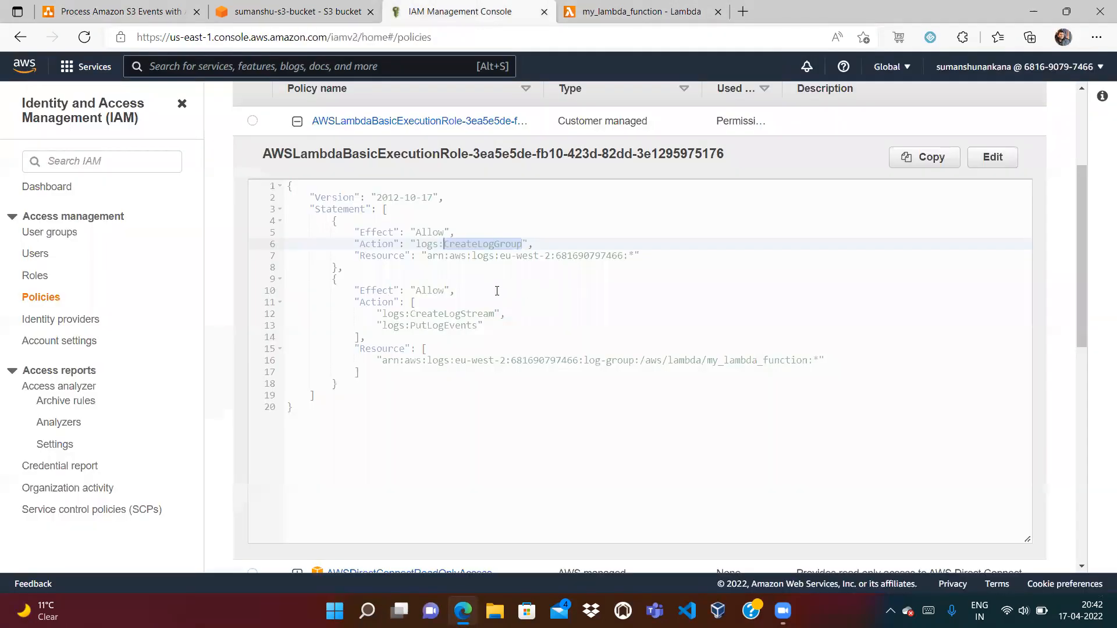
pyautogui.doubleClick(434, 330)
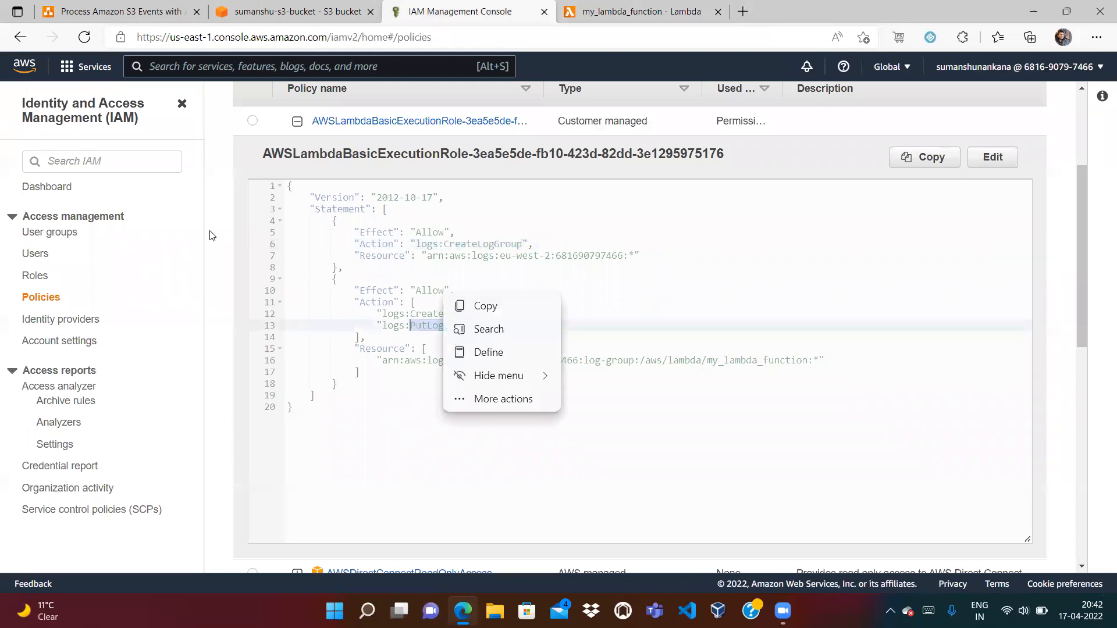
# Review my_lambda_function-role-6szebj7d's attached policy, then close the IAM tab
pyautogui.click(25, 281)
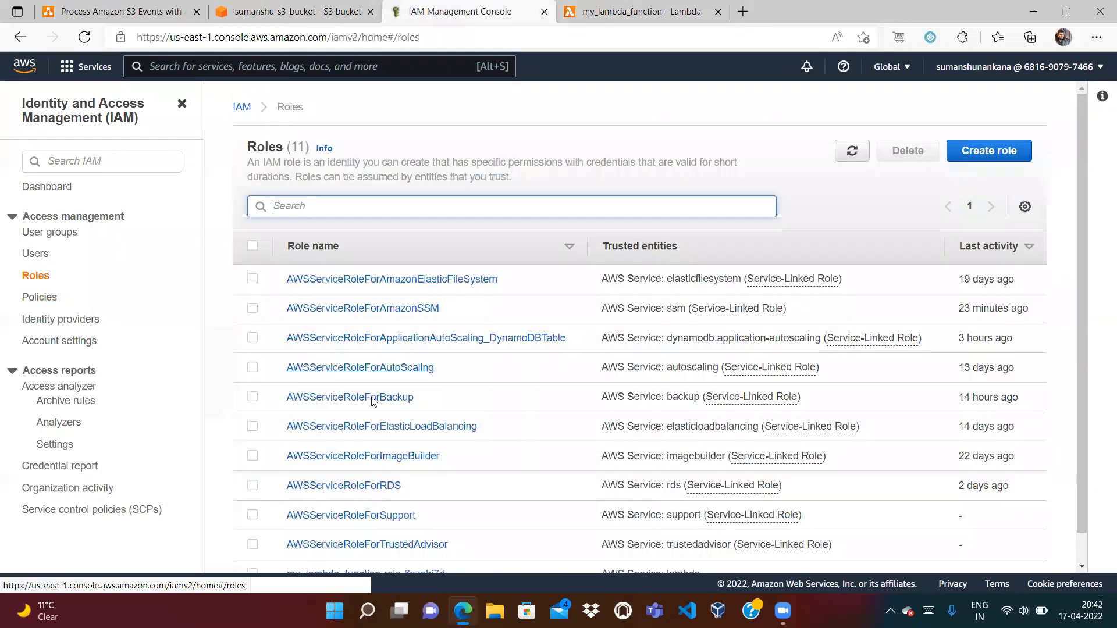
pyautogui.click(1083, 547)
pyautogui.click(387, 543)
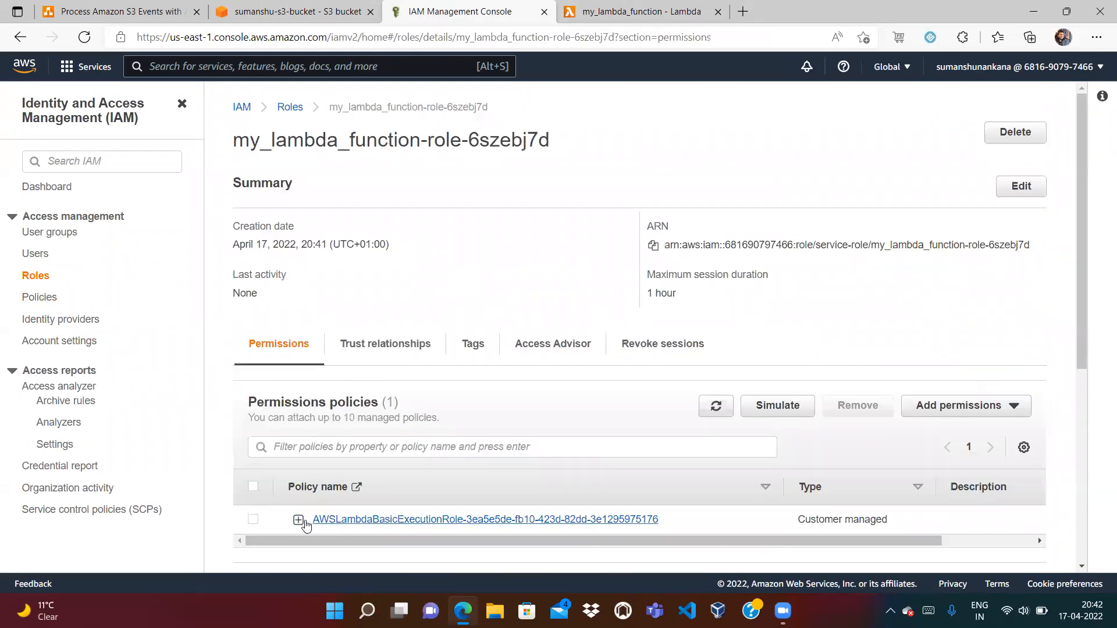
pyautogui.click(298, 520)
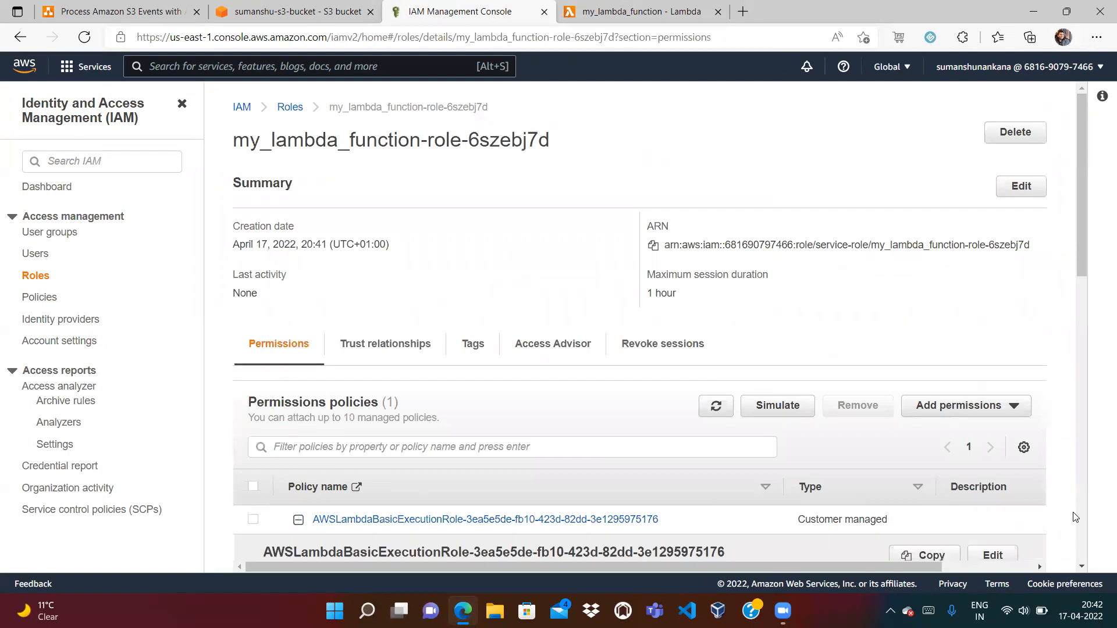
pyautogui.scroll(-7, 1081, 516)
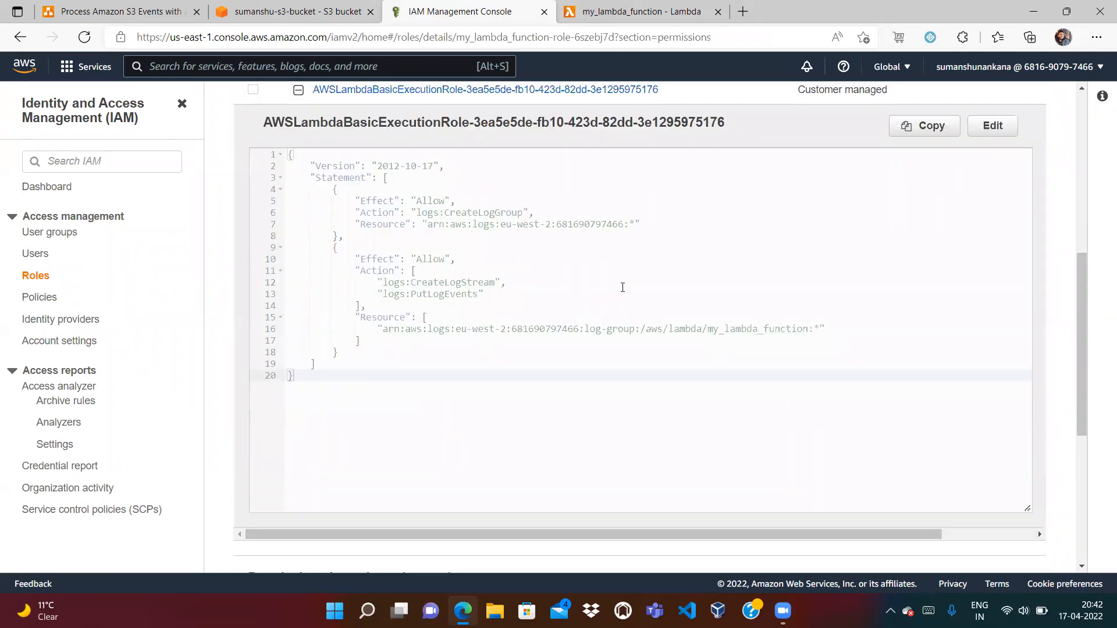
pyautogui.scroll(7, 1086, 187)
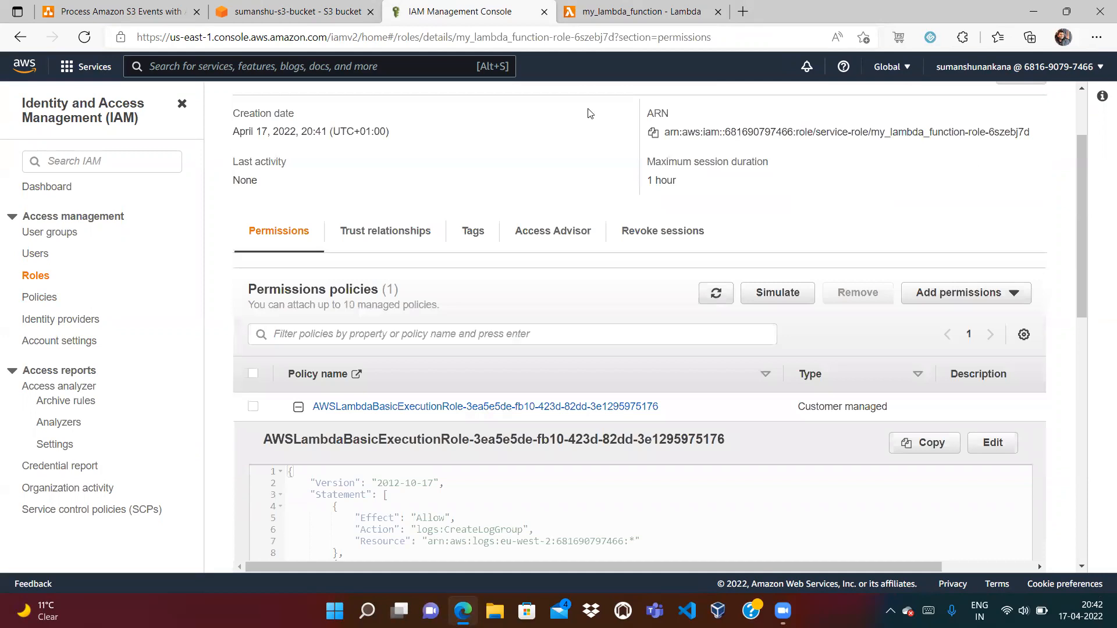
pyautogui.click(544, 12)
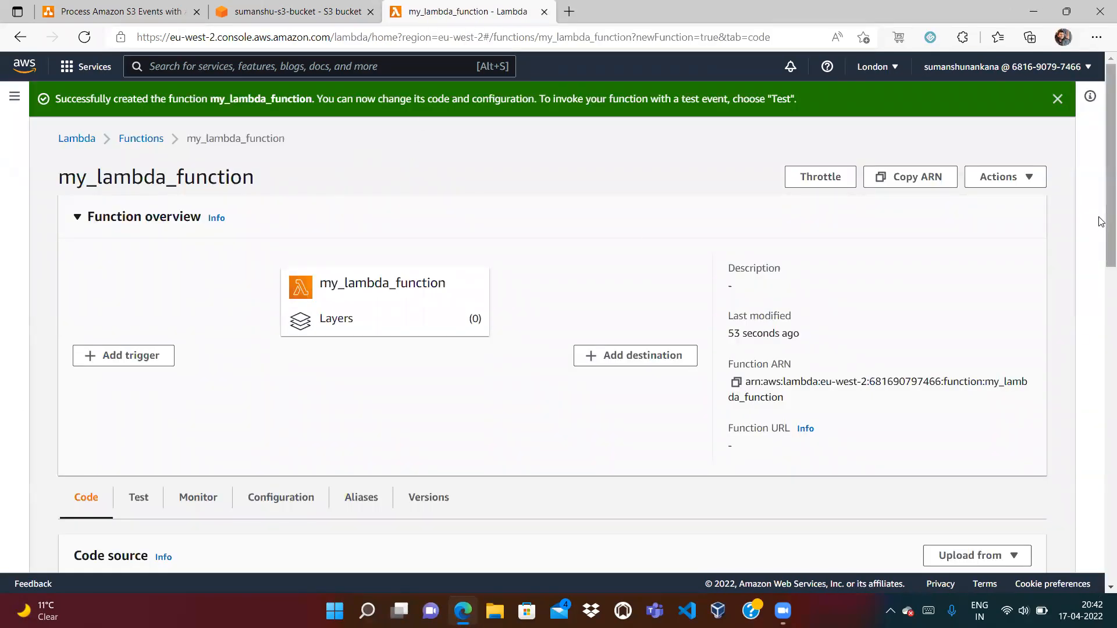
# Strip the template code, deleting the TODO/return block and the import json line
pyautogui.rightClick(1099, 301)
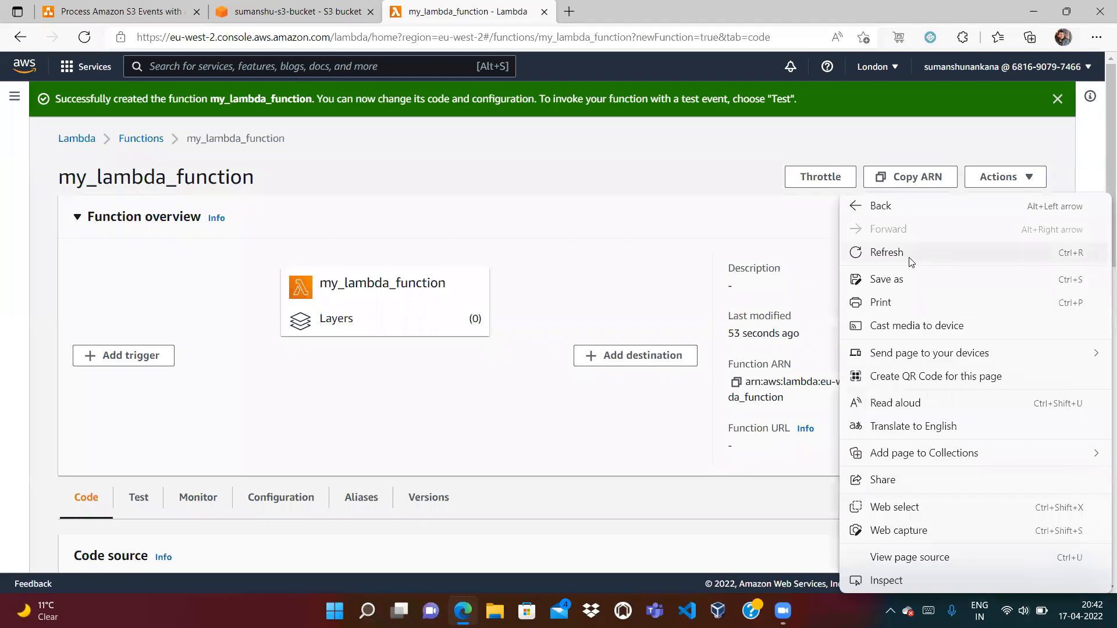
pyautogui.click(690, 208)
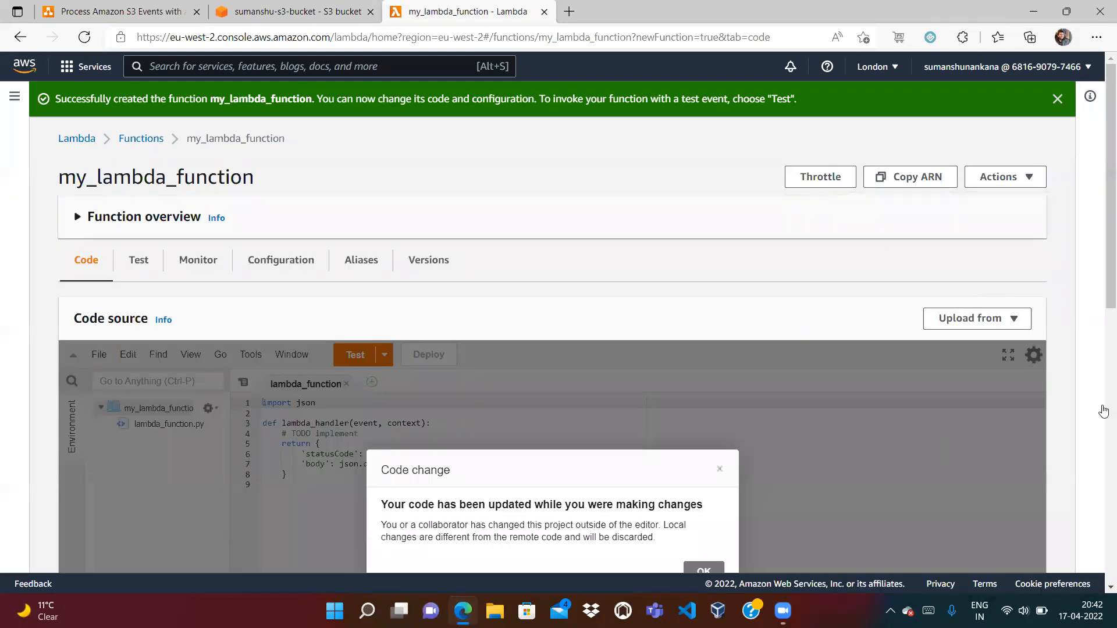
pyautogui.click(702, 569)
pyautogui.click(312, 454)
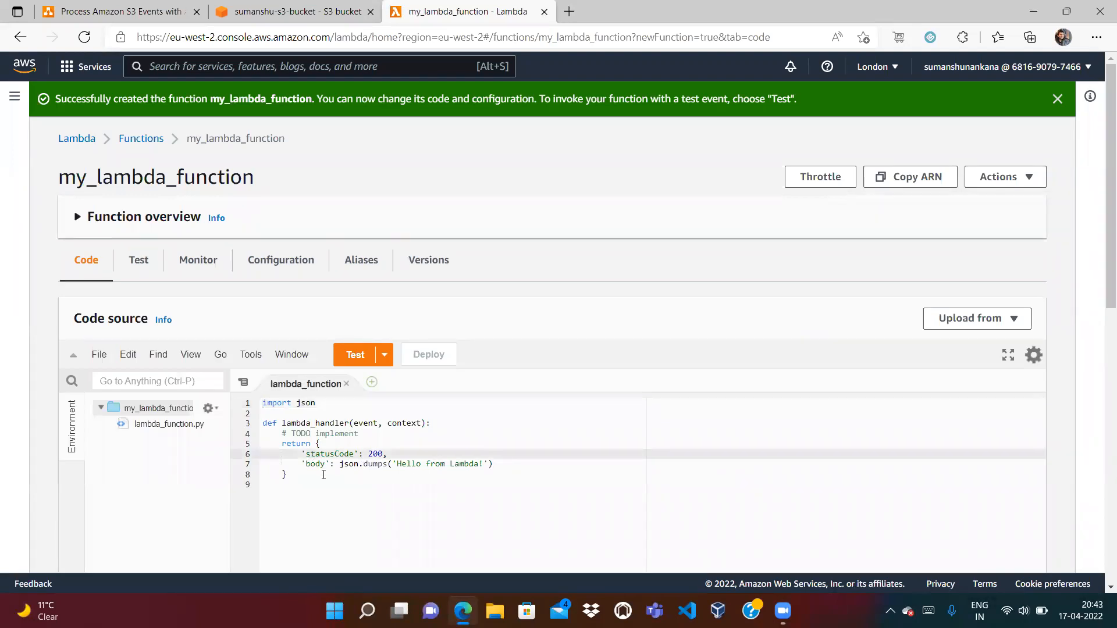
pyautogui.moveTo(287, 479); pyautogui.dragTo(254, 439)
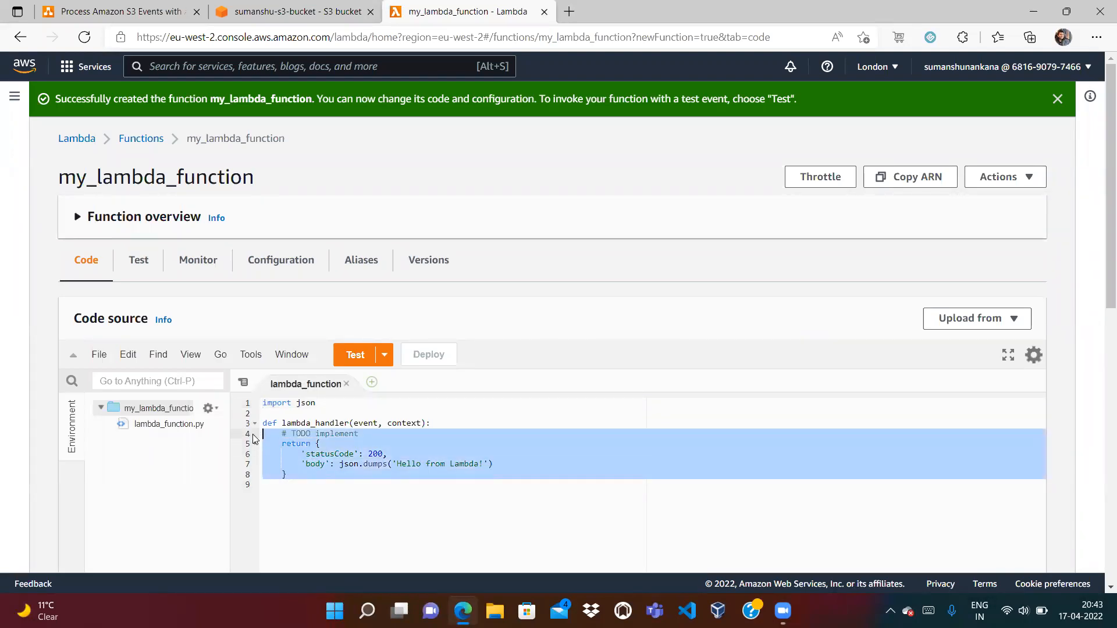
pyautogui.press('BackSpace')
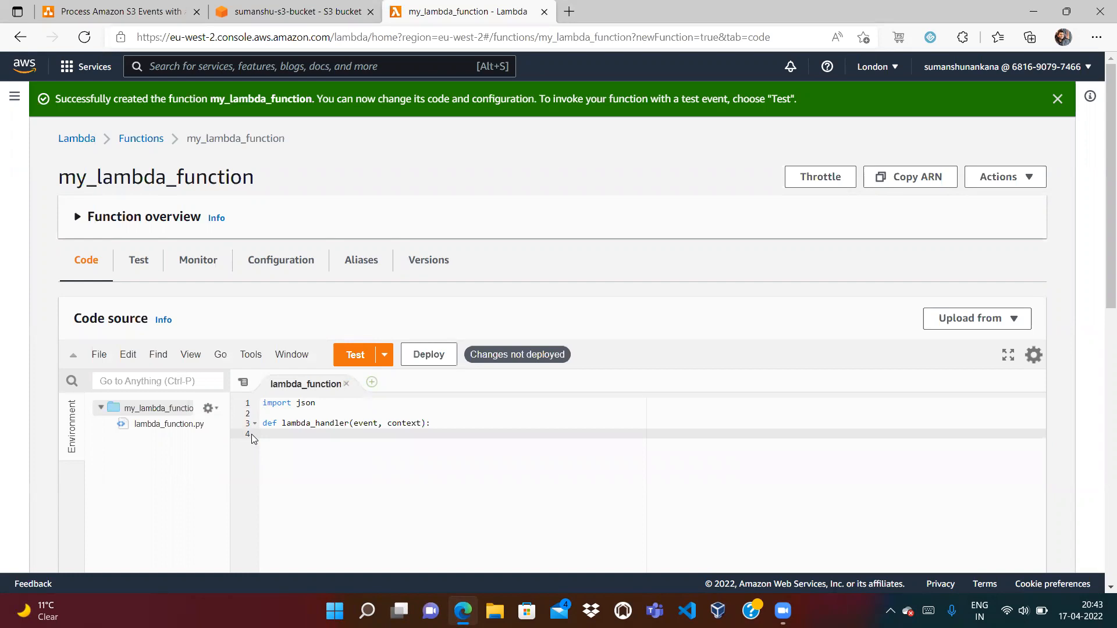
pyautogui.click(320, 415)
pyautogui.press('BackSpace')
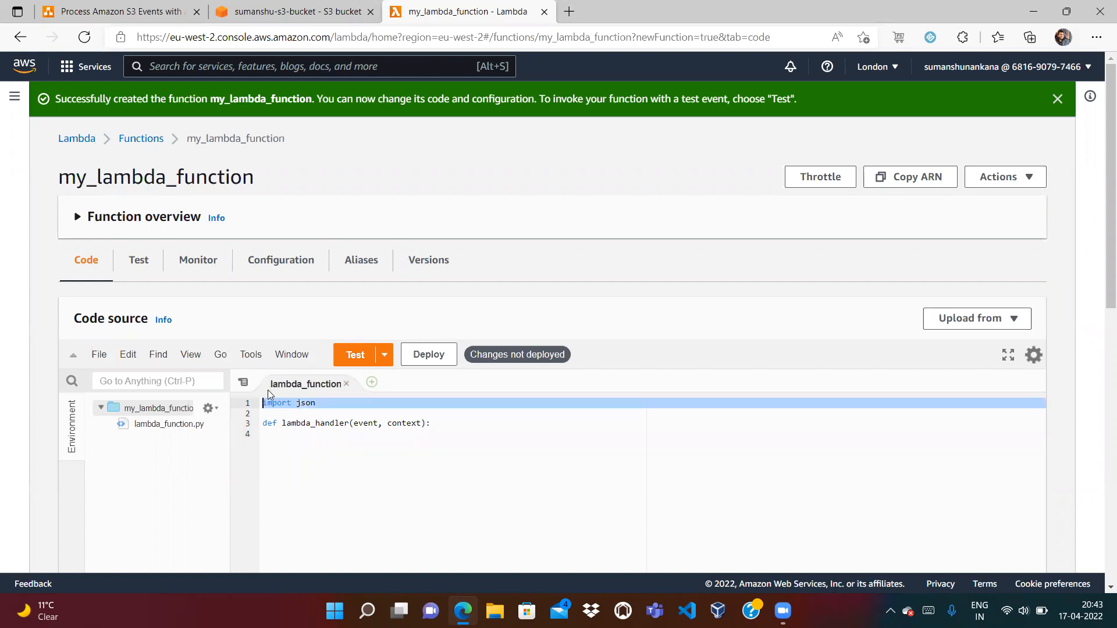
pyautogui.hotkey('ctrl', 's')
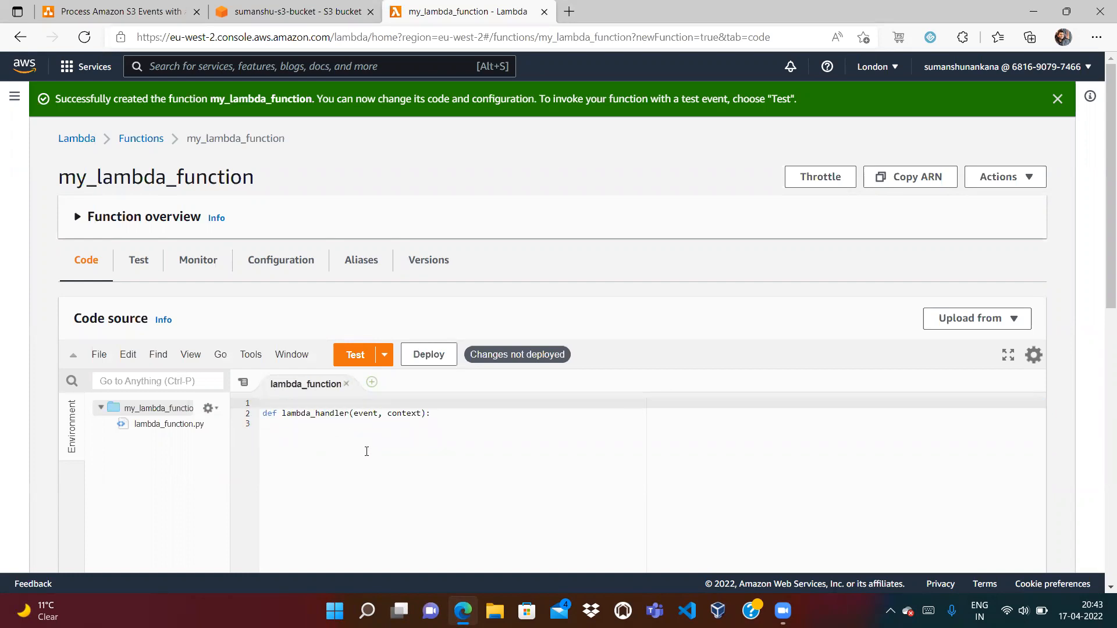
pyautogui.press('Delete')
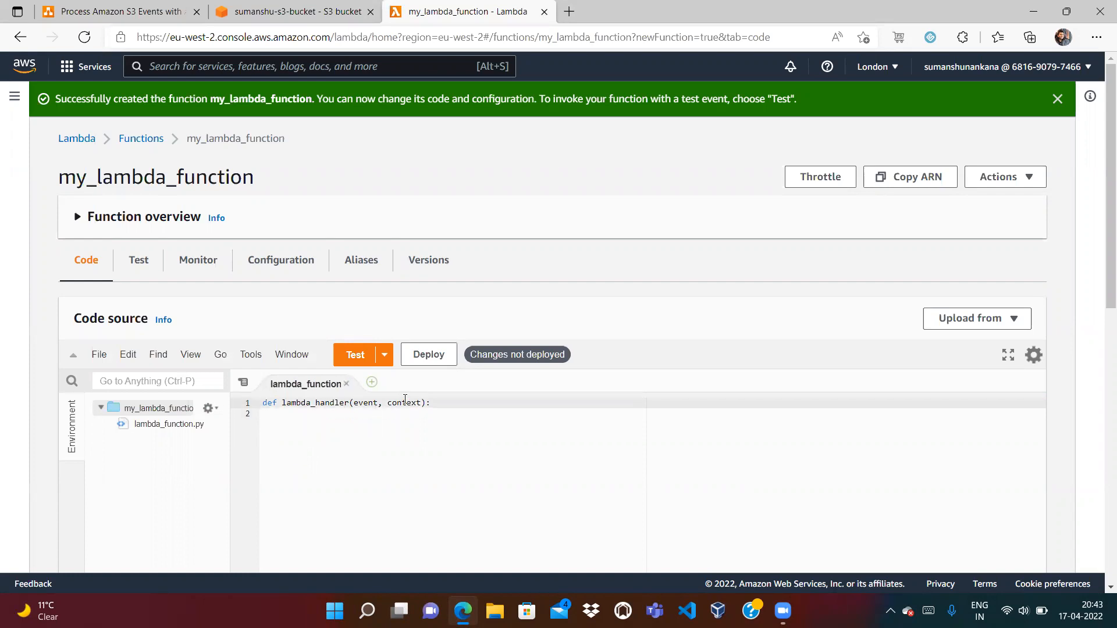
# Write print(event) as the lambda_handler body
pyautogui.press('Return')
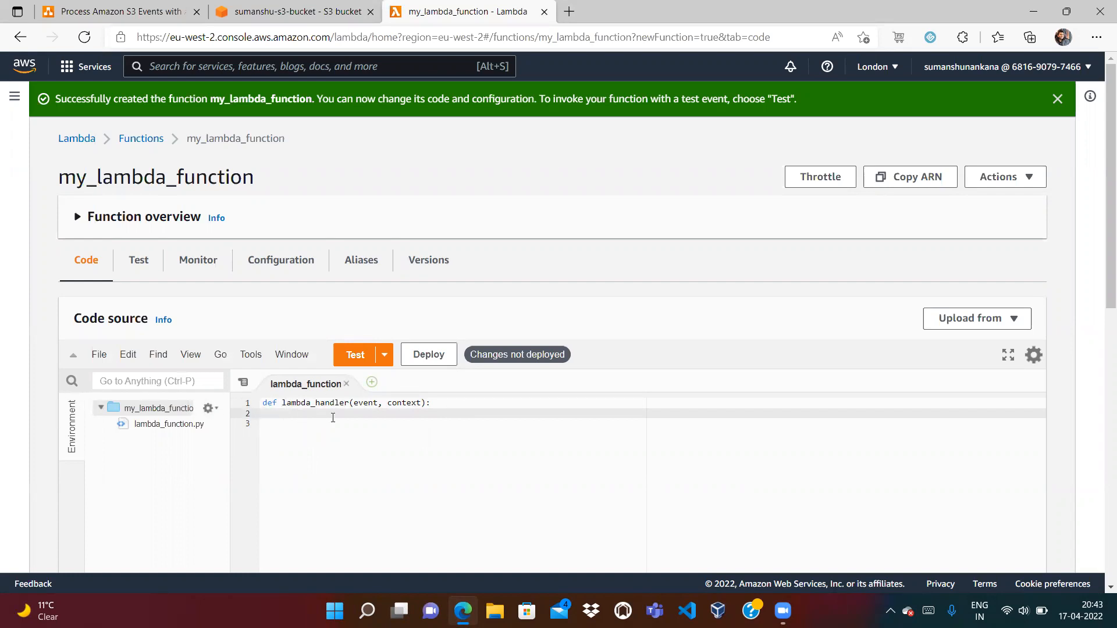
pyautogui.doubleClick(360, 401)
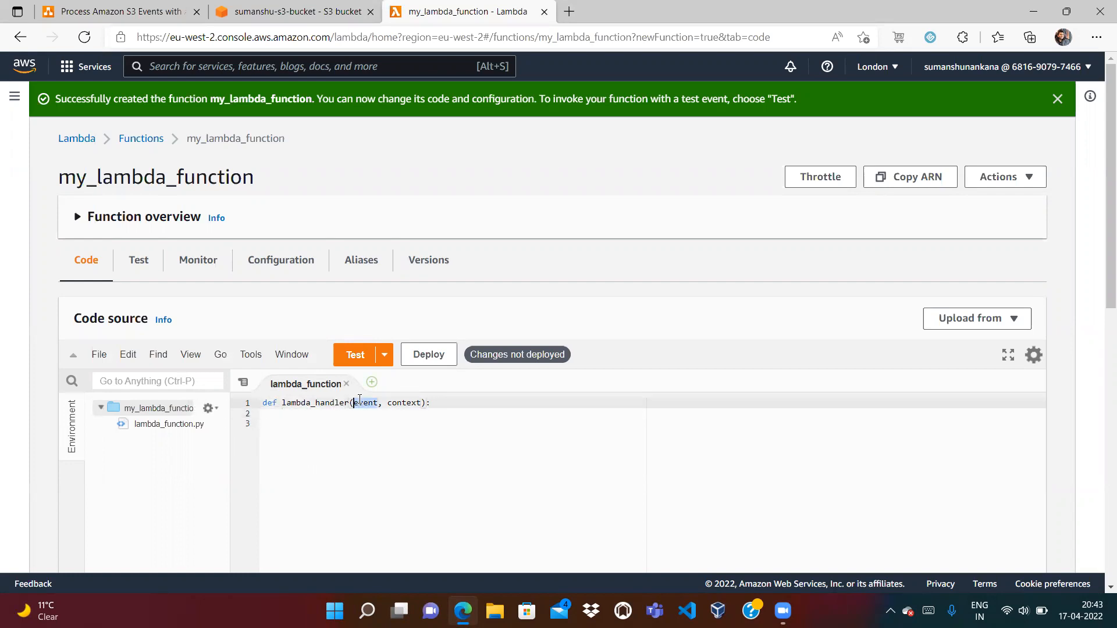
pyautogui.click(294, 417)
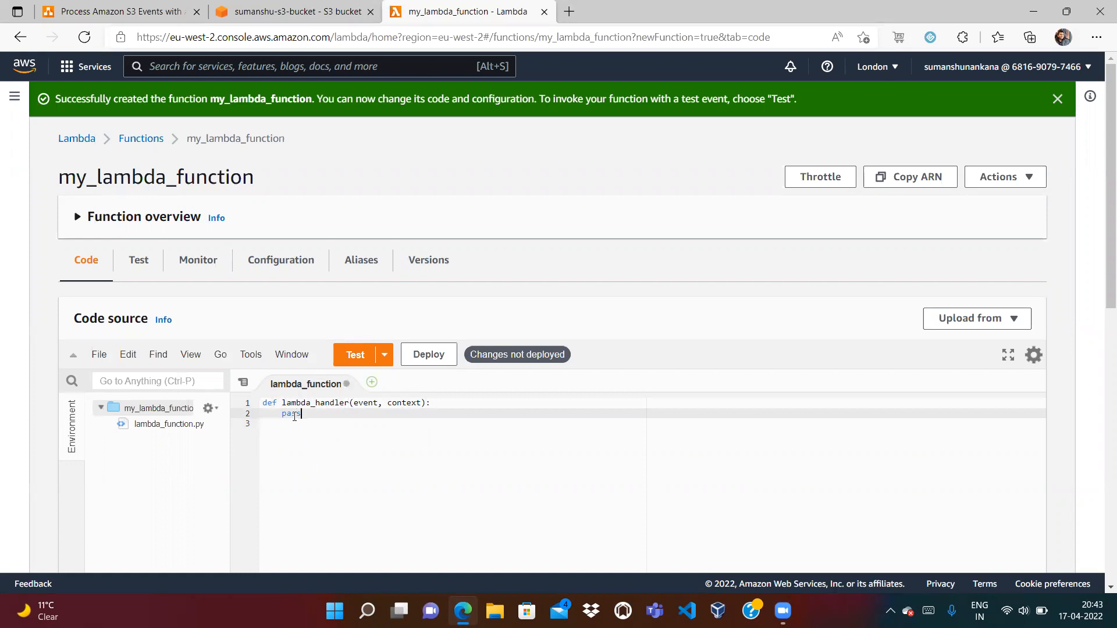
pyautogui.write('print(event')
pyautogui.doubleClick(365, 404)
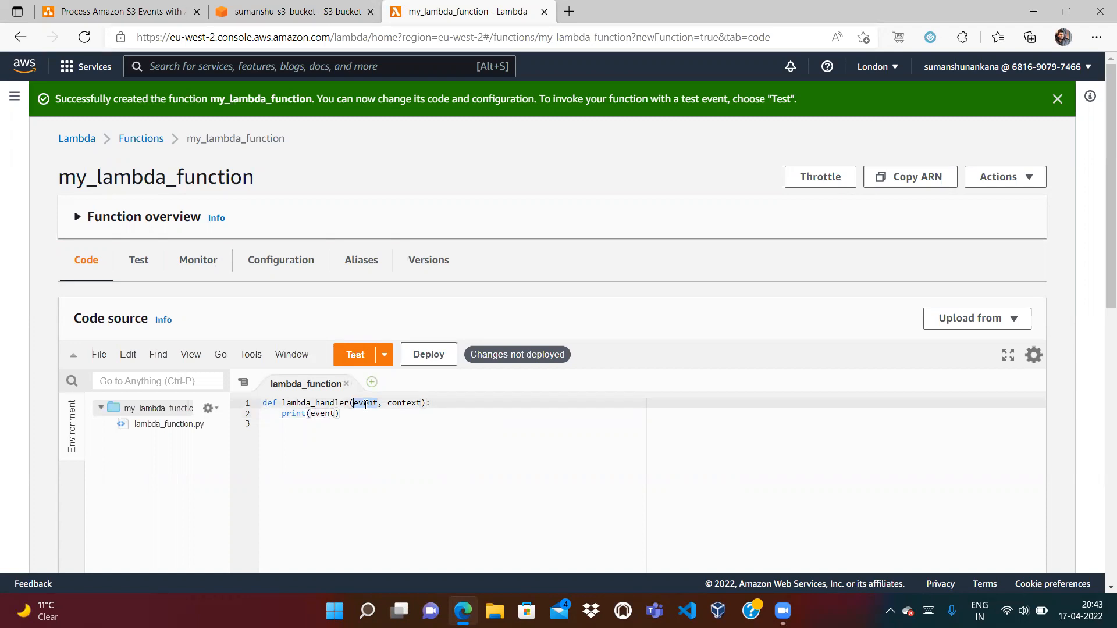
pyautogui.click(327, 414)
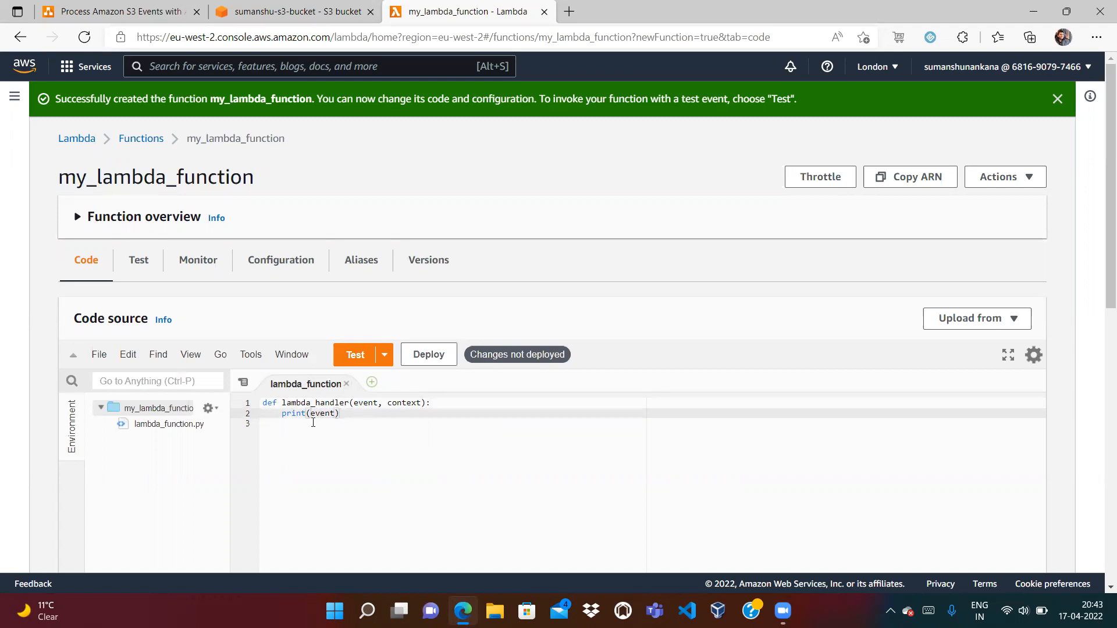
# Deploy the print(event) handler and dismiss the update success banner
pyautogui.click(426, 359)
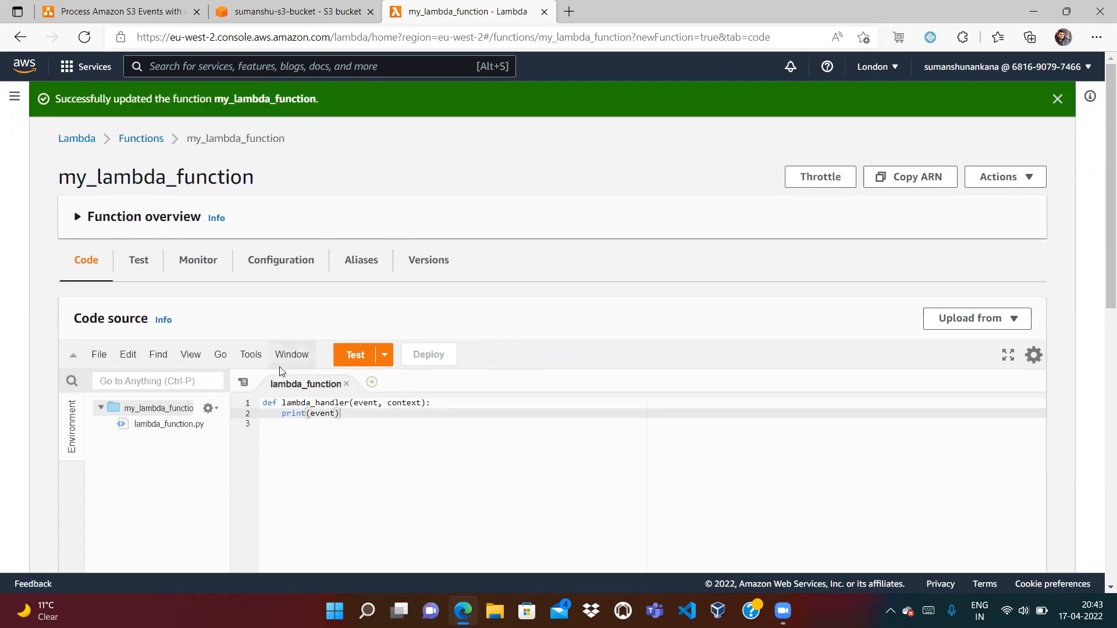
pyautogui.click(272, 13)
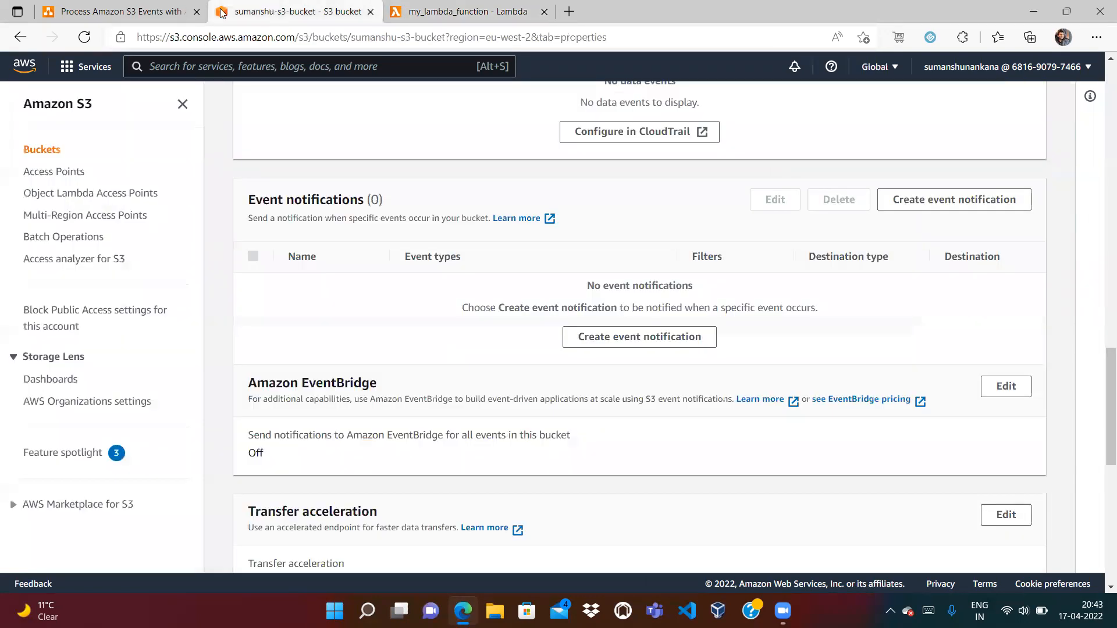
pyautogui.click(177, 16)
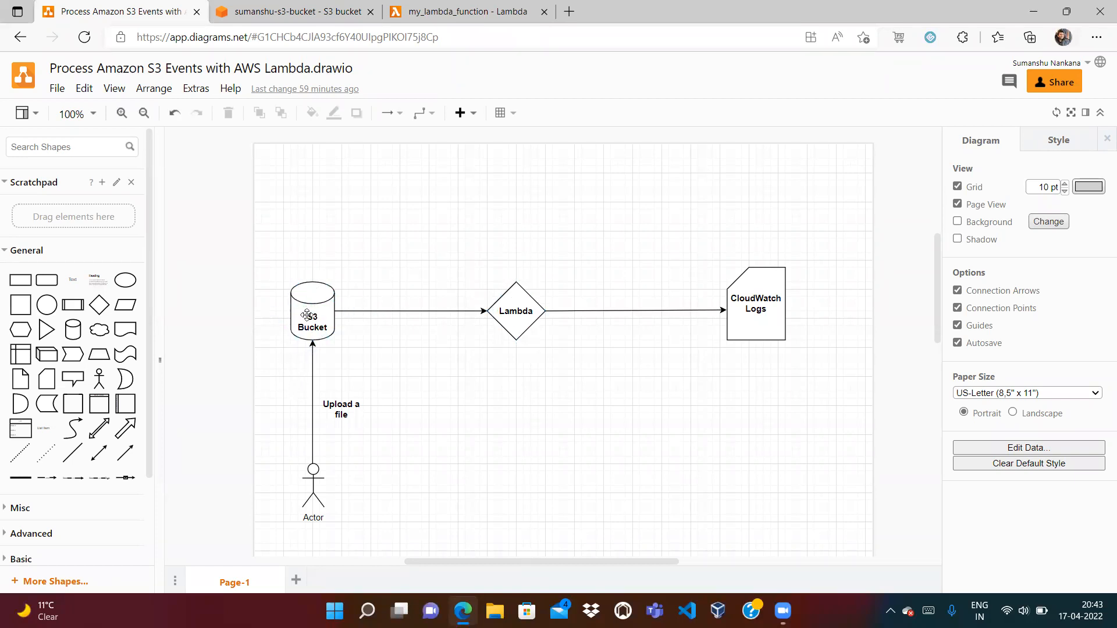
pyautogui.click(286, 12)
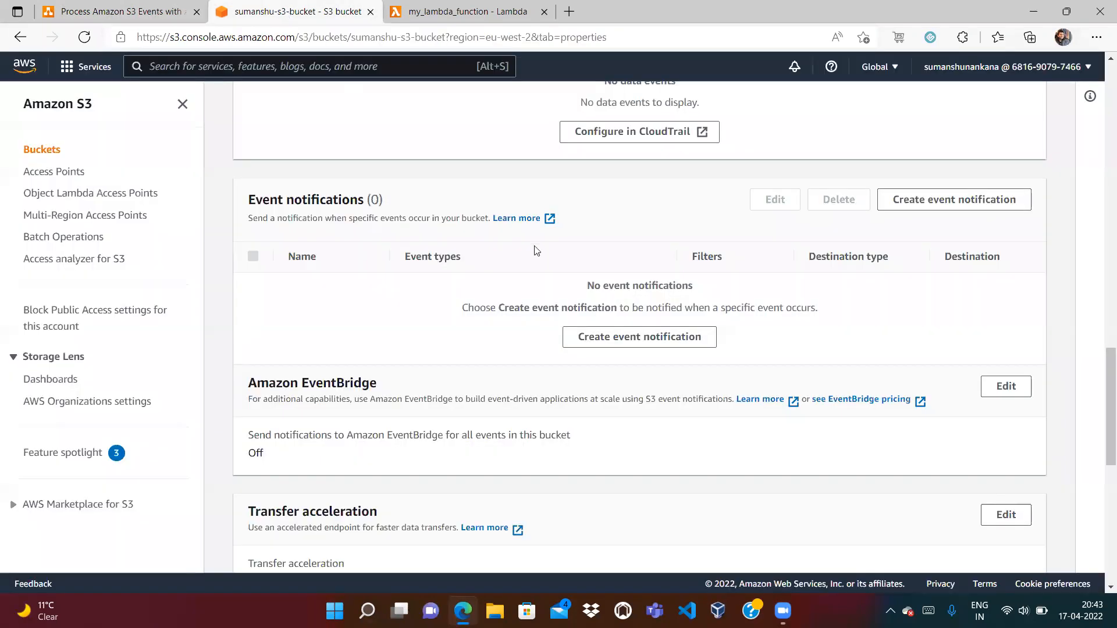
pyautogui.click(501, 12)
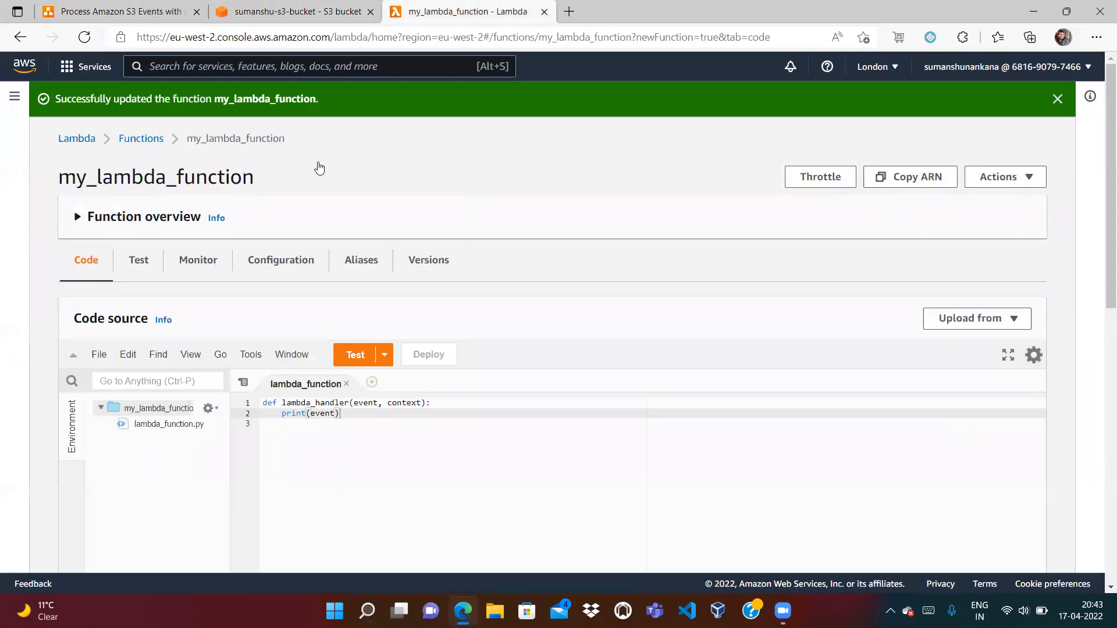
pyautogui.click(267, 13)
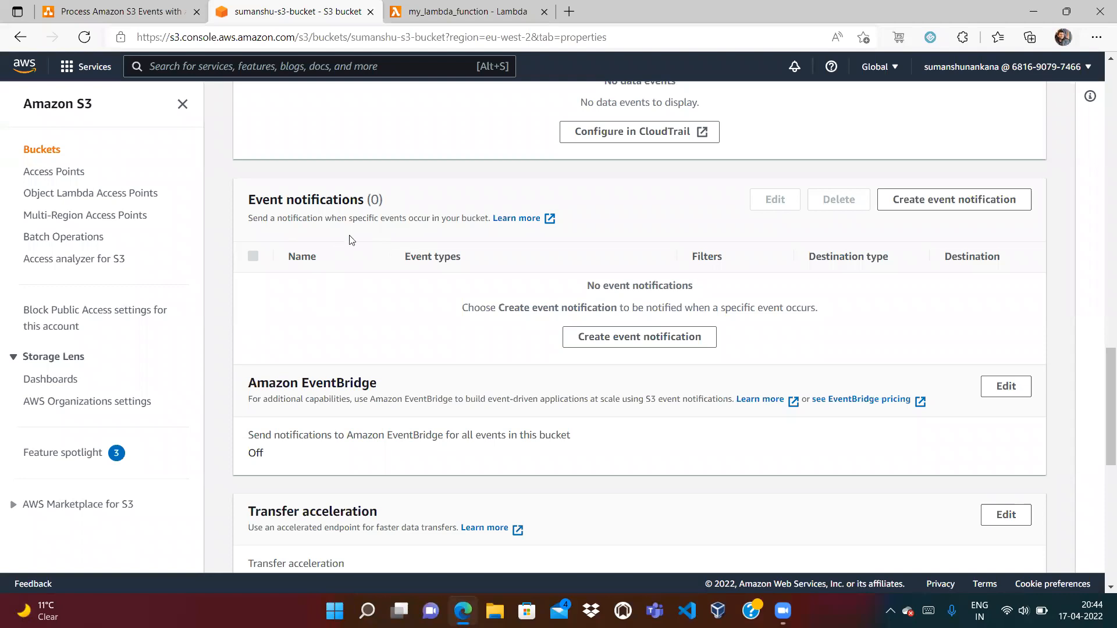
pyautogui.click(462, 16)
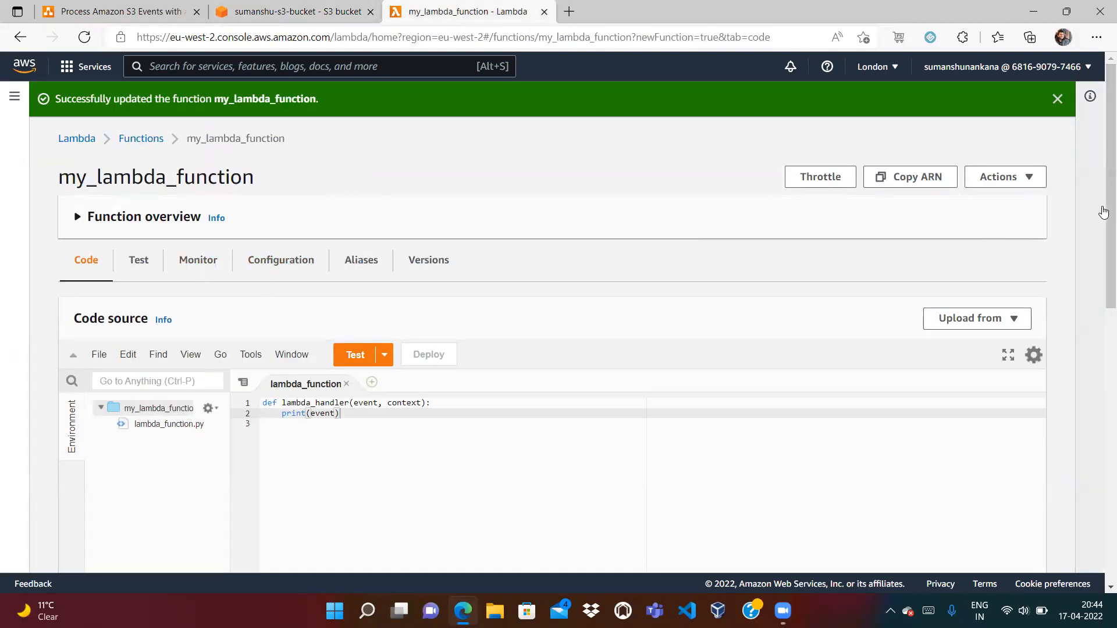
pyautogui.click(1057, 99)
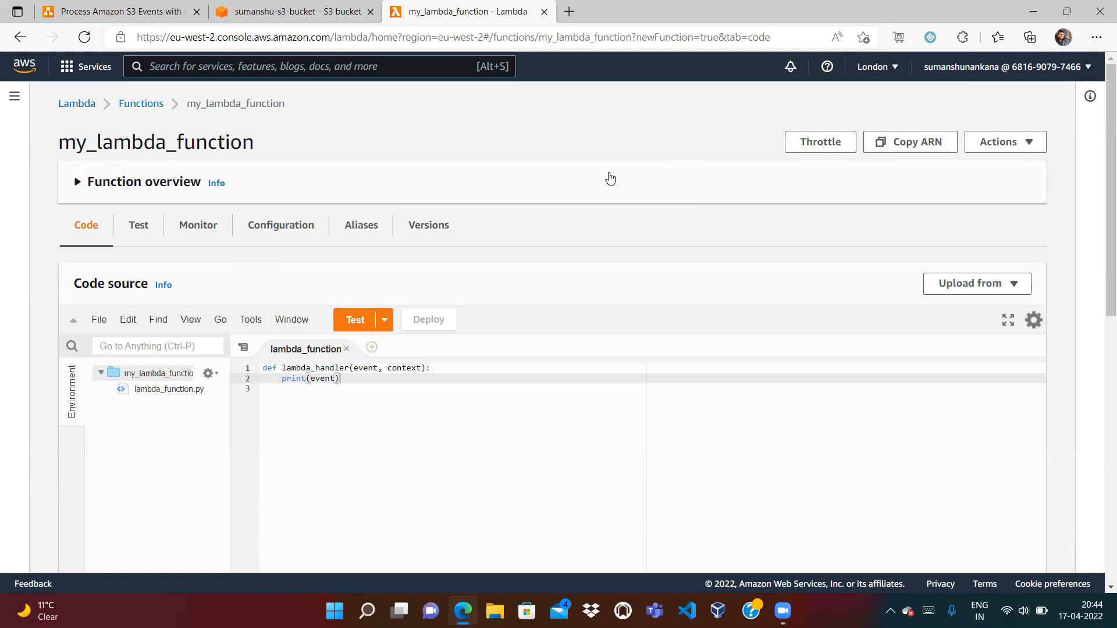
# Reopen my_lambda_function from the Functions list, expand its overview, then view the diagram
pyautogui.click(146, 106)
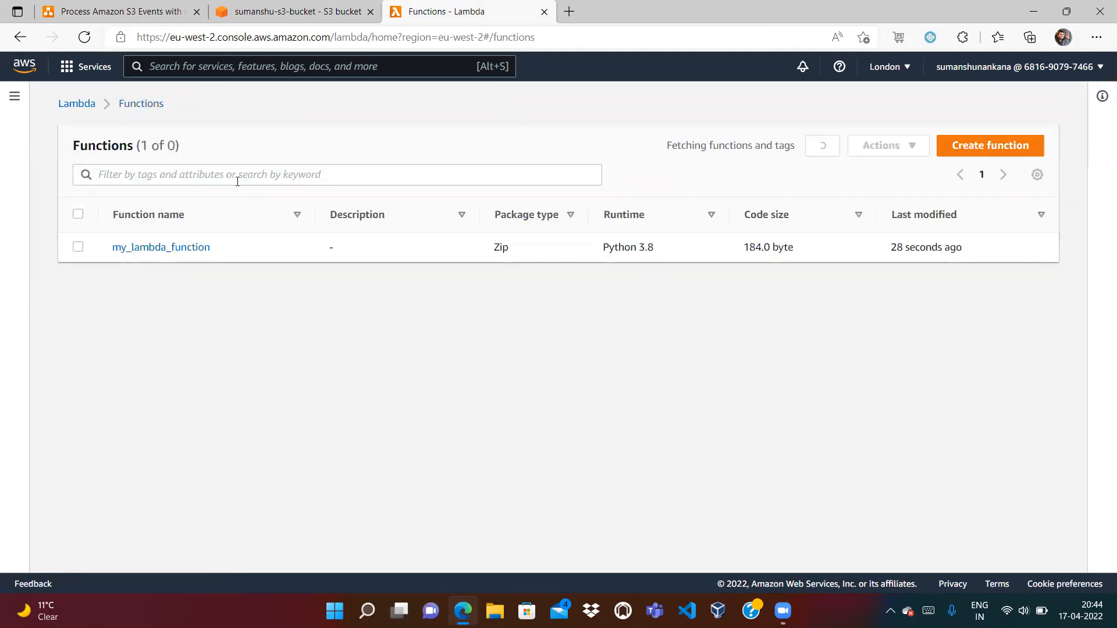
pyautogui.click(181, 249)
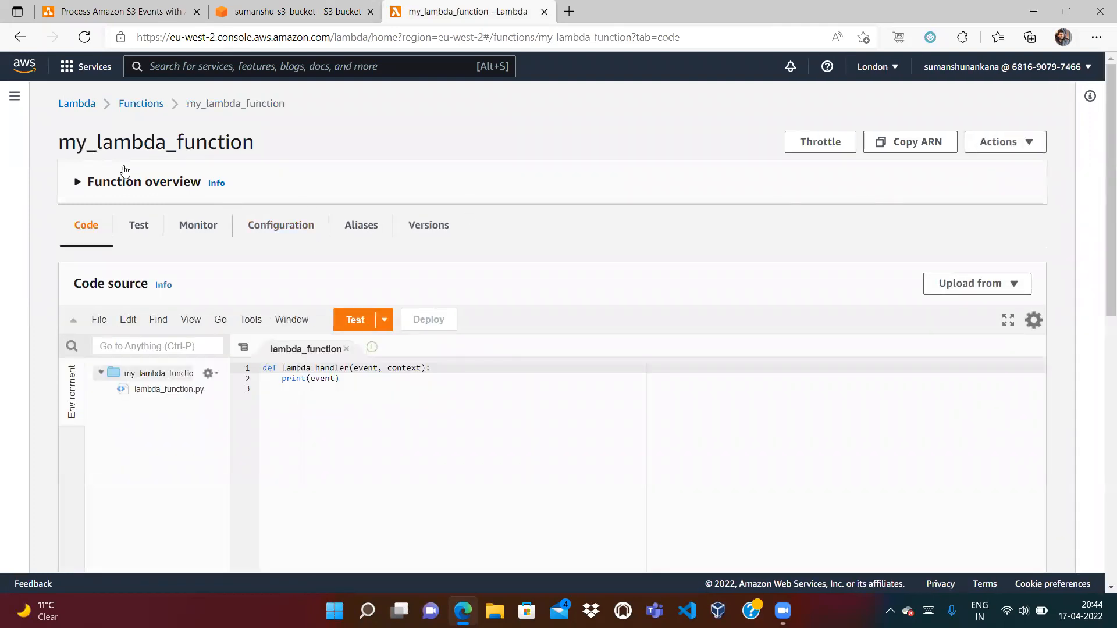
pyautogui.click(76, 184)
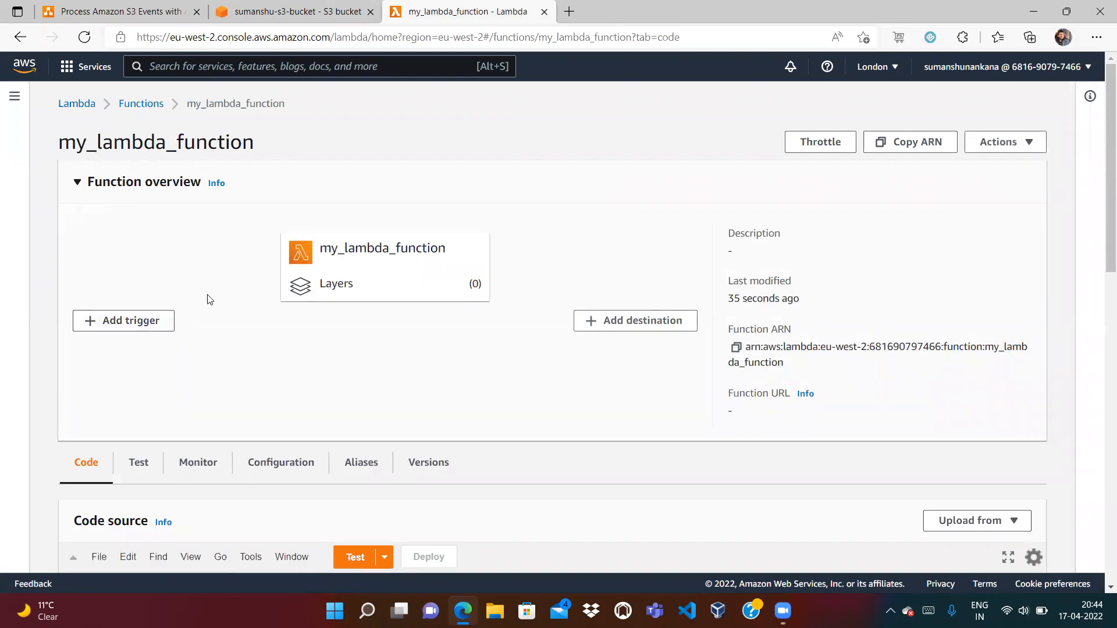
pyautogui.click(279, 11)
pyautogui.click(135, 7)
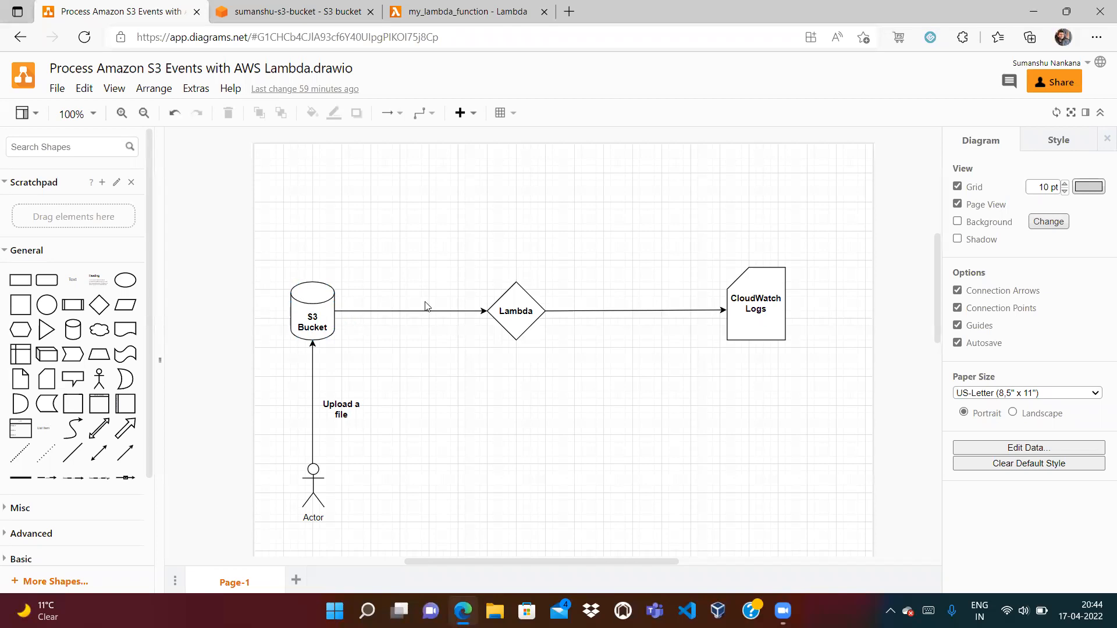
# Open the bucket's Create event notification form, look through it, and cancel so no notification is created
pyautogui.click(298, 14)
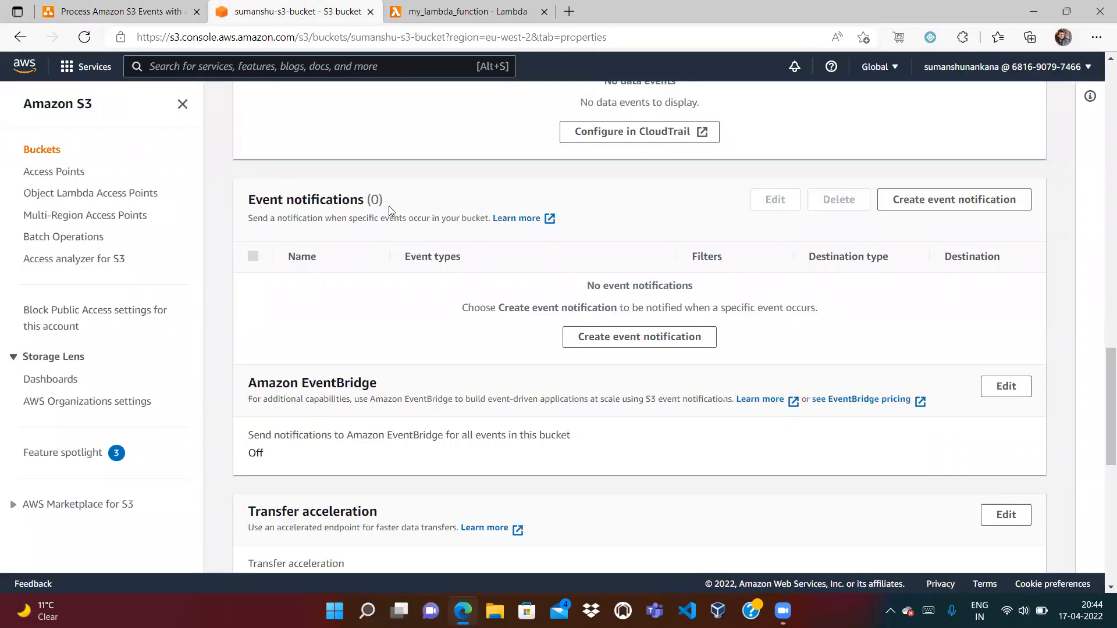
pyautogui.click(933, 208)
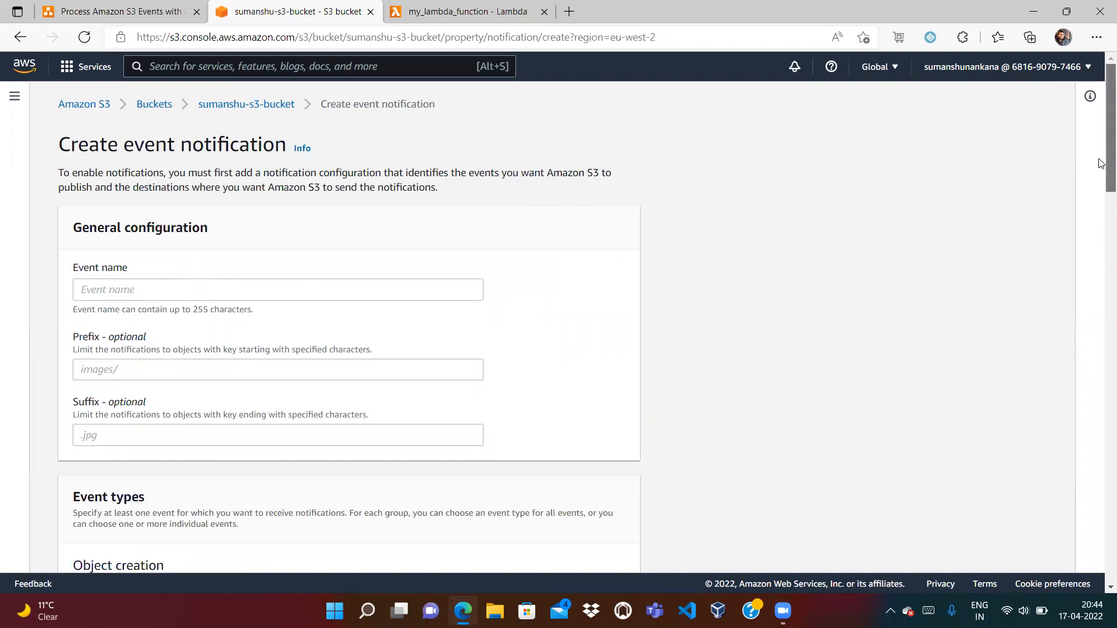
pyautogui.scroll(-4, 1101, 218)
pyautogui.scroll(-3, 1101, 218)
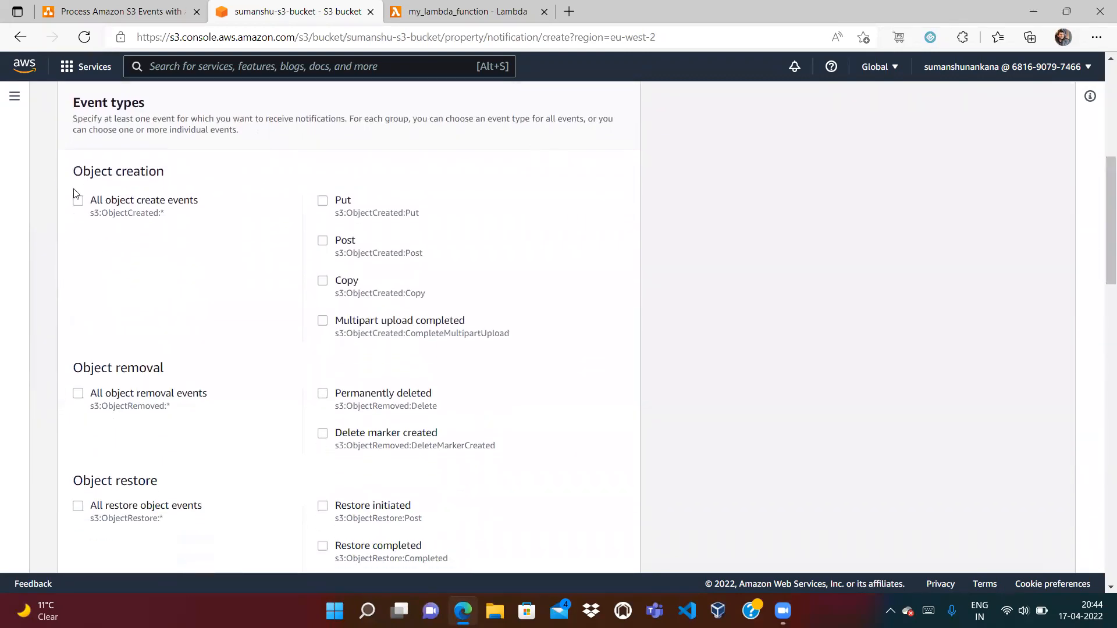
pyautogui.moveTo(1105, 242); pyautogui.dragTo(1101, 546)
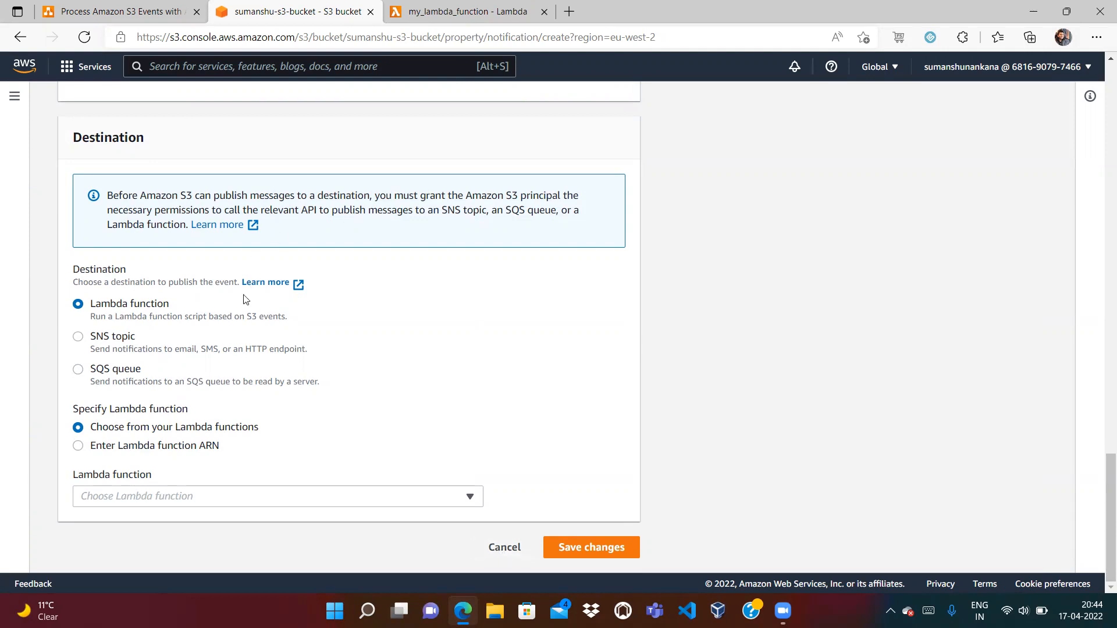
pyautogui.click(491, 554)
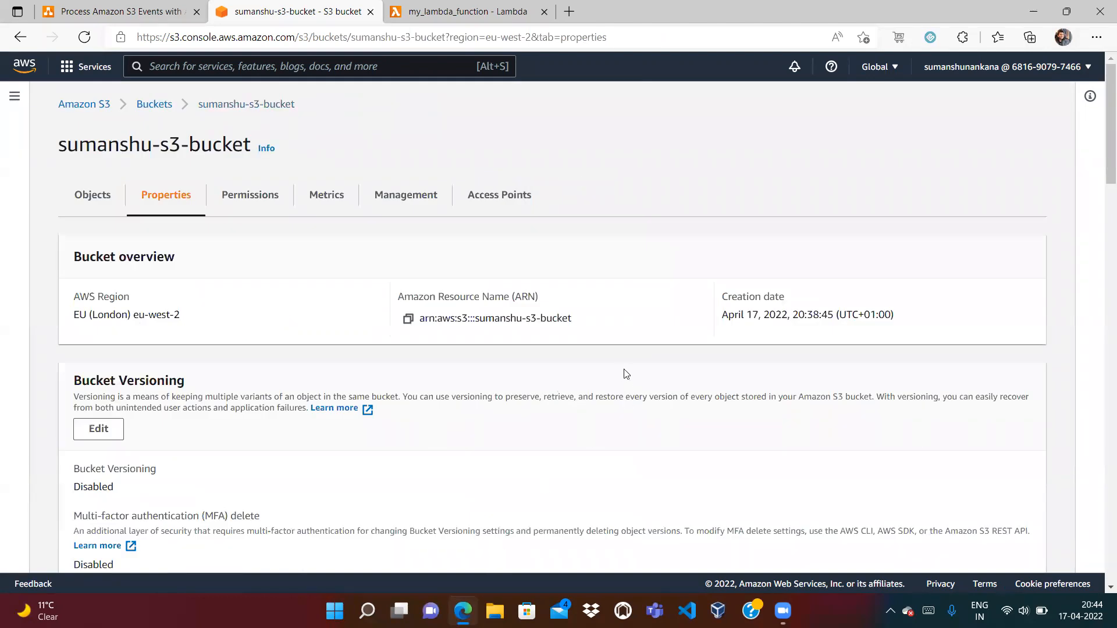
pyautogui.moveTo(1102, 152); pyautogui.dragTo(1099, 433)
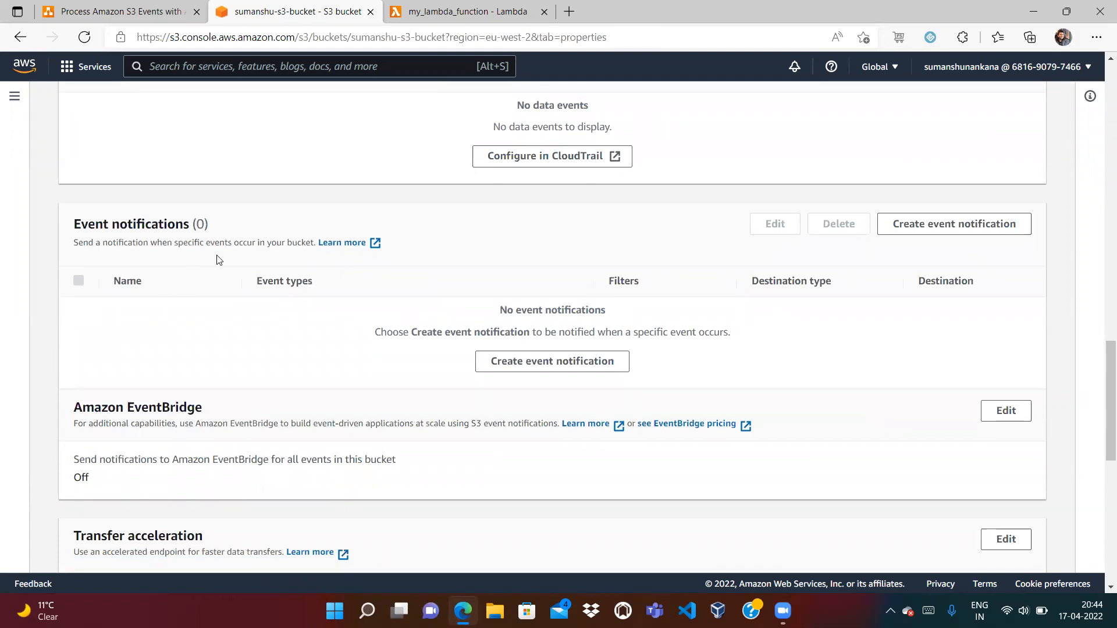
pyautogui.click(435, 10)
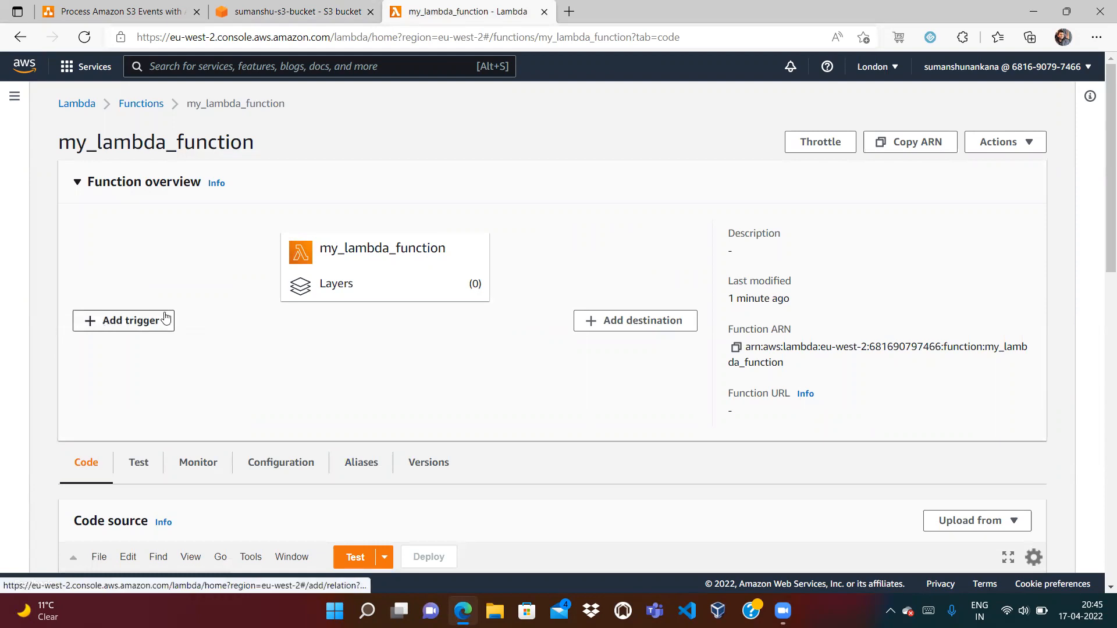
# Begin adding an S3 trigger to my_lambda_function with sumanshu-s3-bucket as the source
pyautogui.click(121, 324)
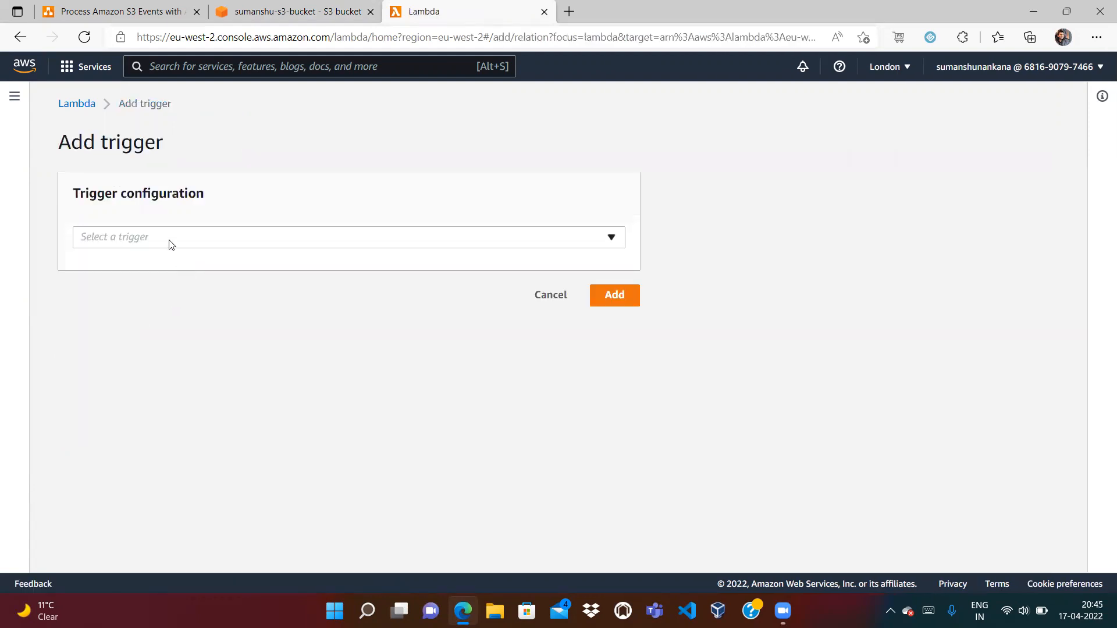
pyautogui.click(171, 244)
pyautogui.write('S3')
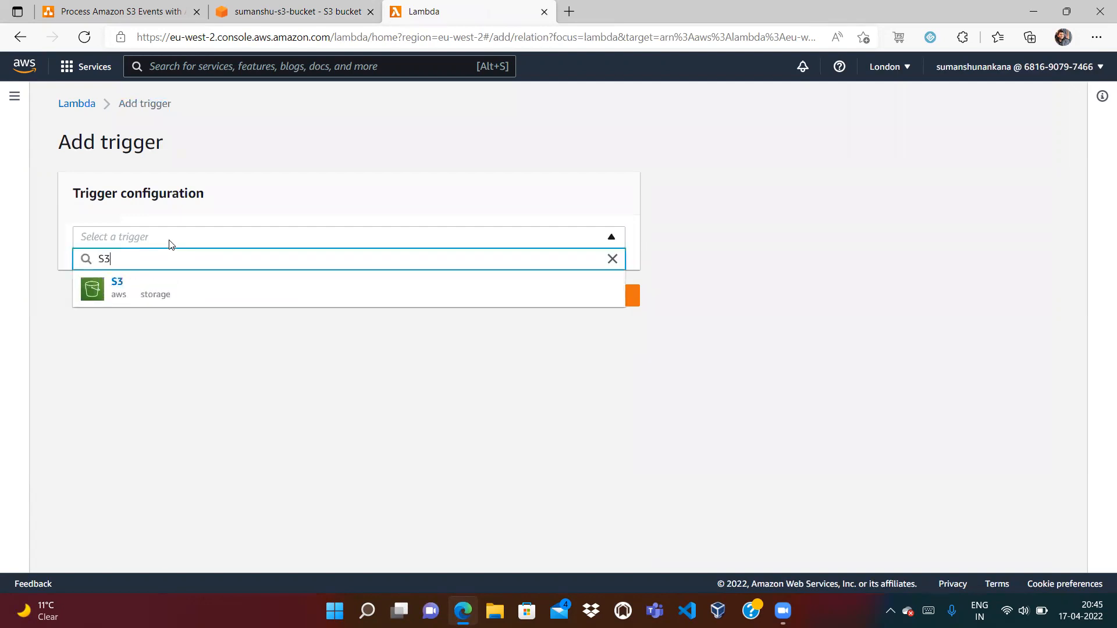
pyautogui.click(131, 297)
pyautogui.click(172, 321)
pyautogui.click(151, 359)
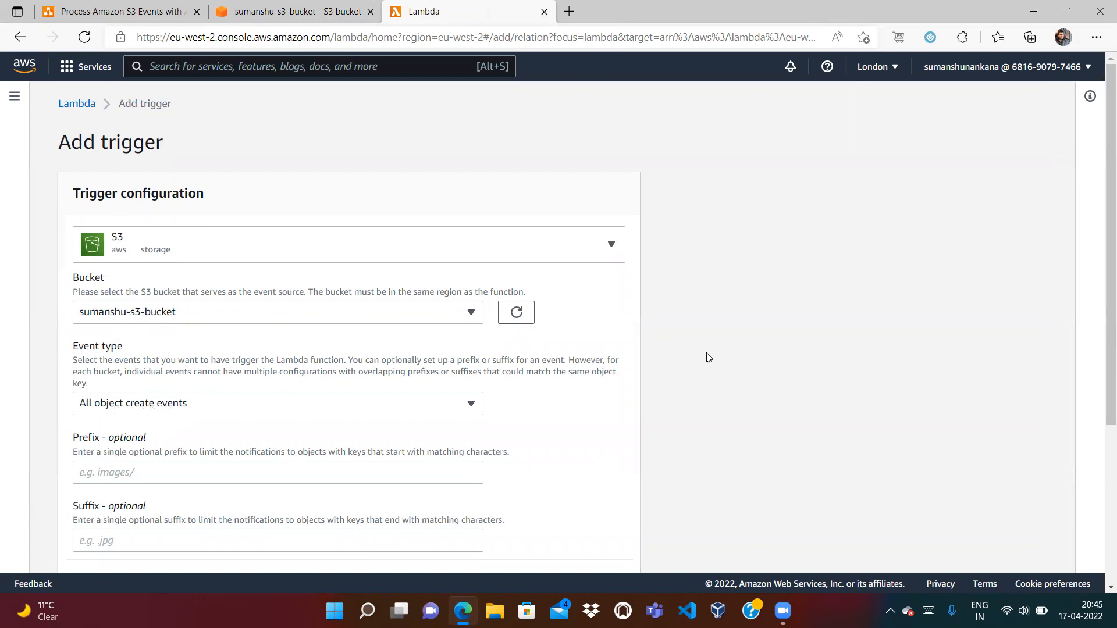
# Acknowledge the recursive invocation warning and add the S3 trigger
pyautogui.rightClick(1101, 335)
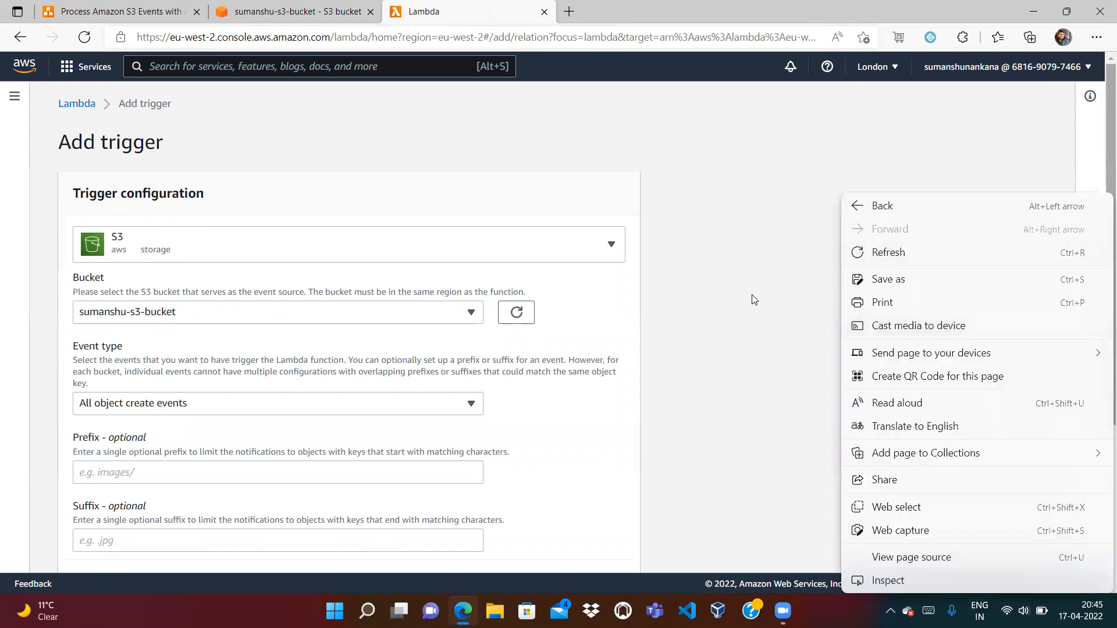
pyautogui.press('Escape')
pyautogui.scroll(-4, 301, 207)
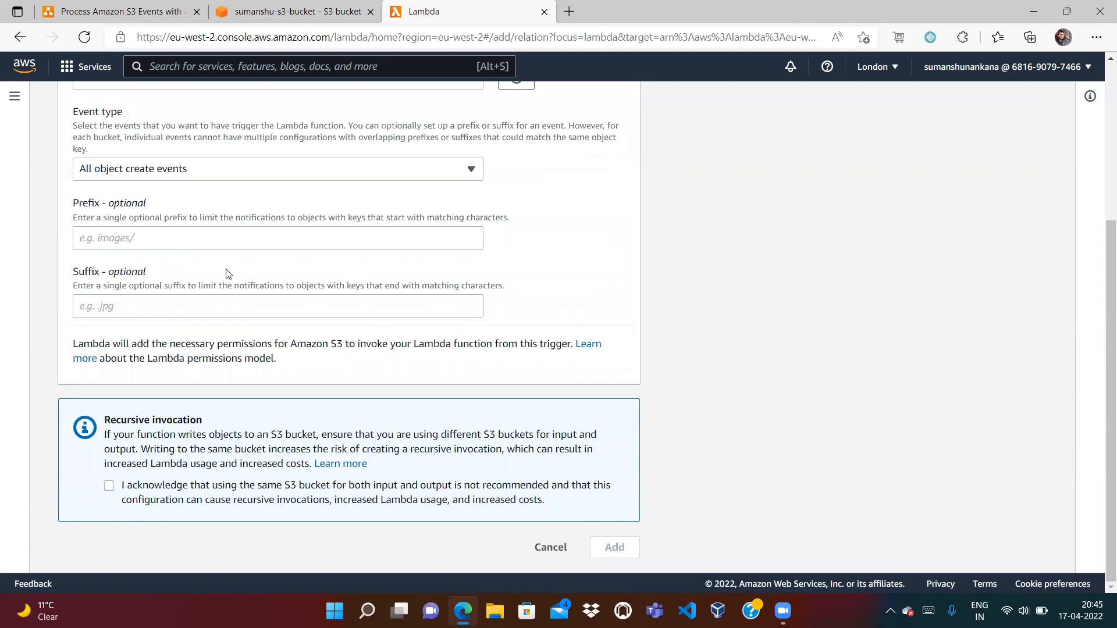
pyautogui.click(109, 486)
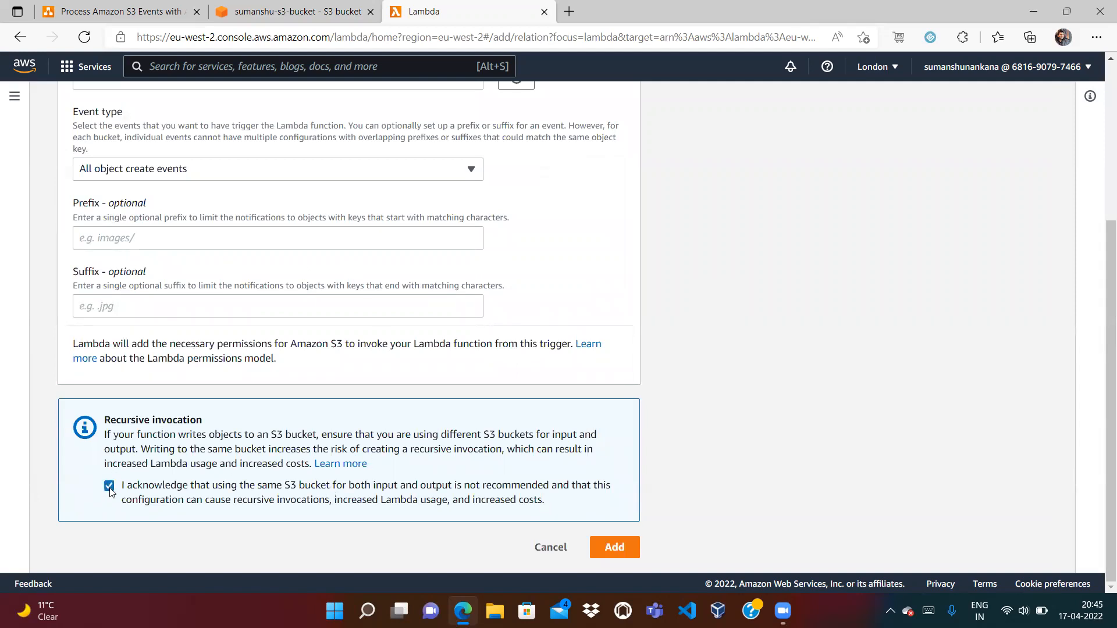
pyautogui.click(303, 14)
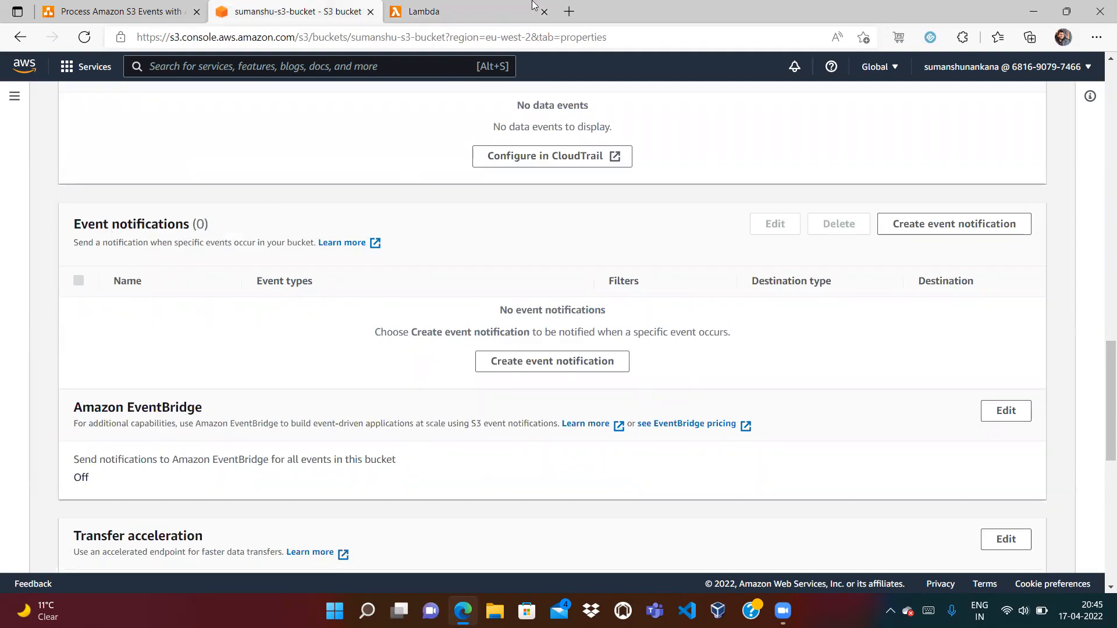
pyautogui.click(503, 11)
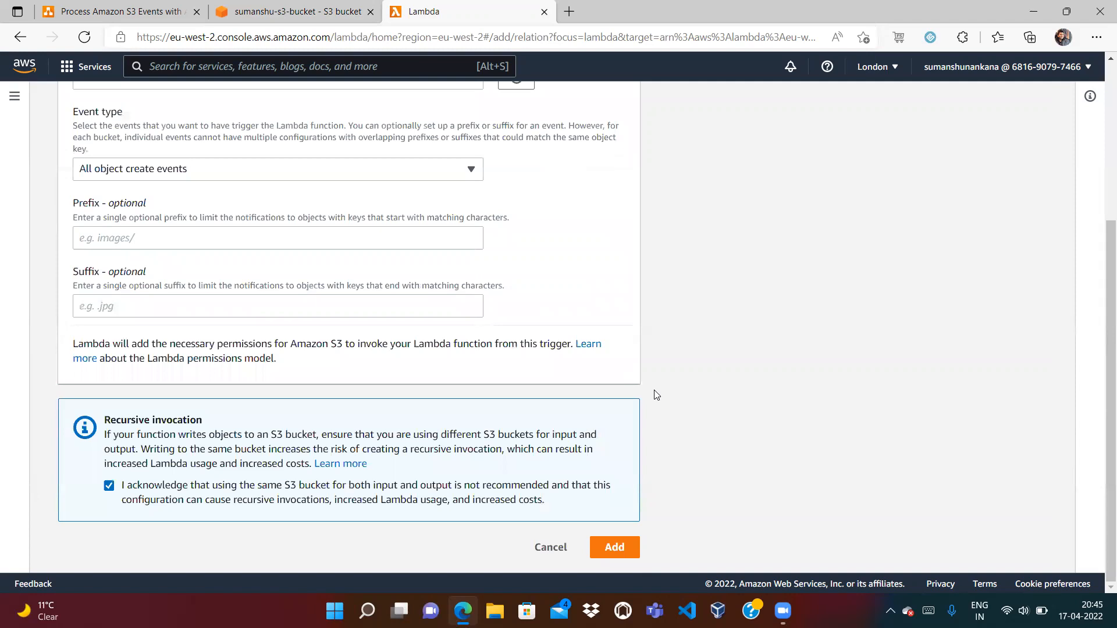
pyautogui.click(616, 548)
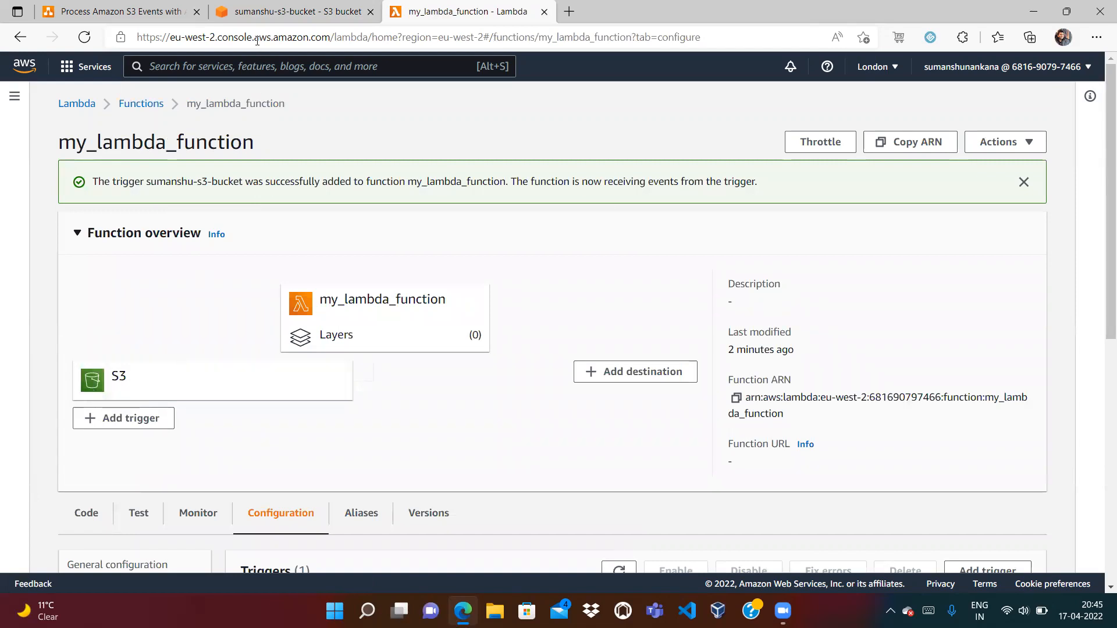
# Reload the bucket properties and check that Event notifications now lists one notification
pyautogui.click(259, 11)
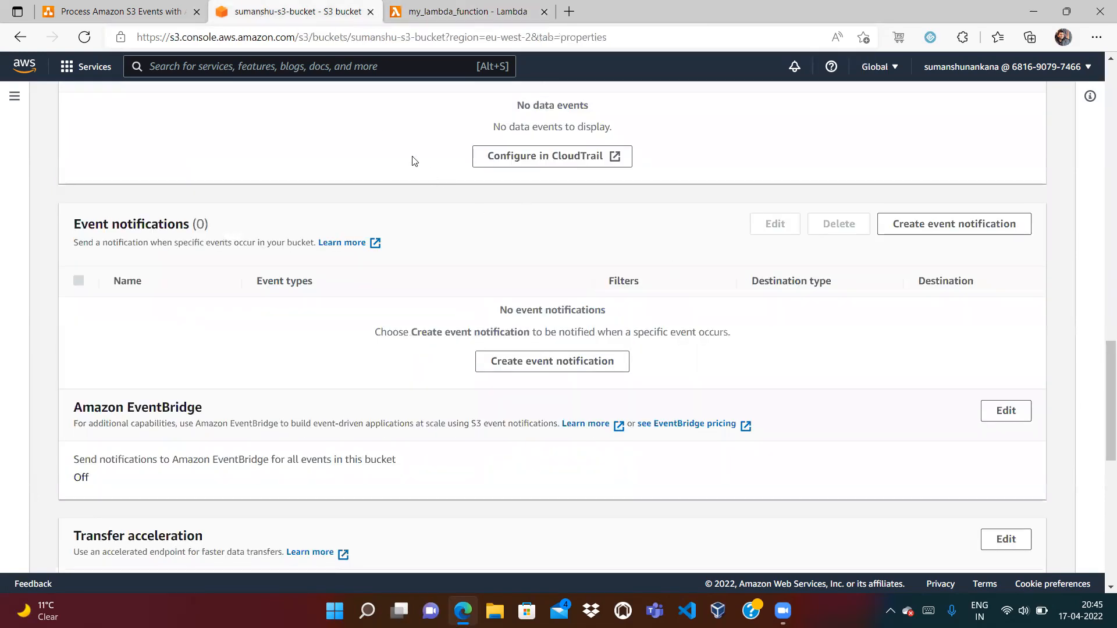
pyautogui.click(82, 34)
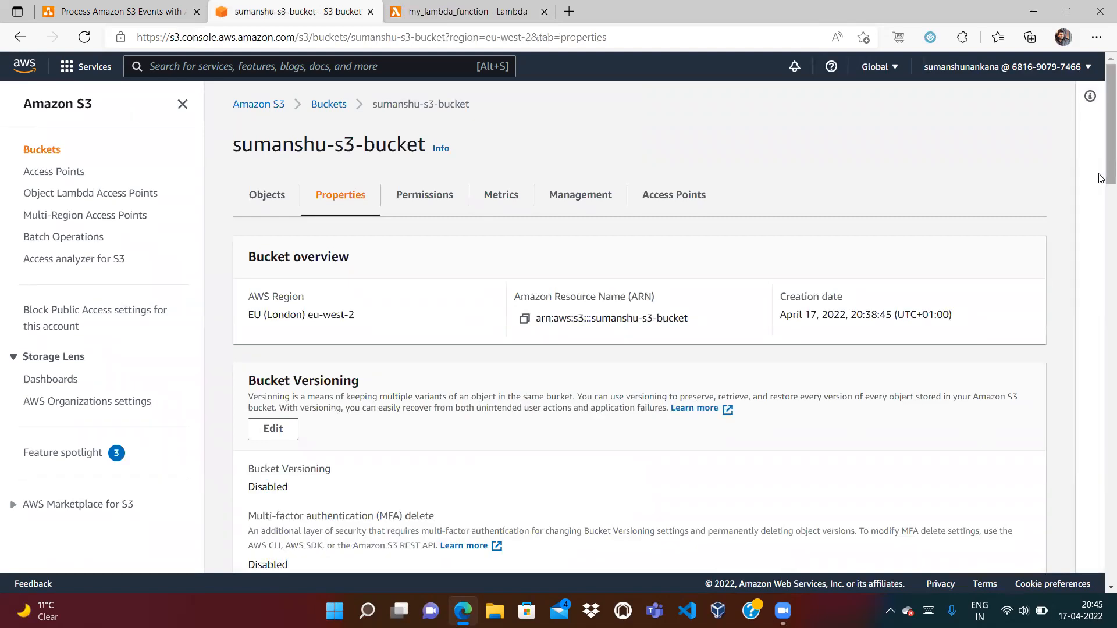
pyautogui.scroll(-8, 1101, 233)
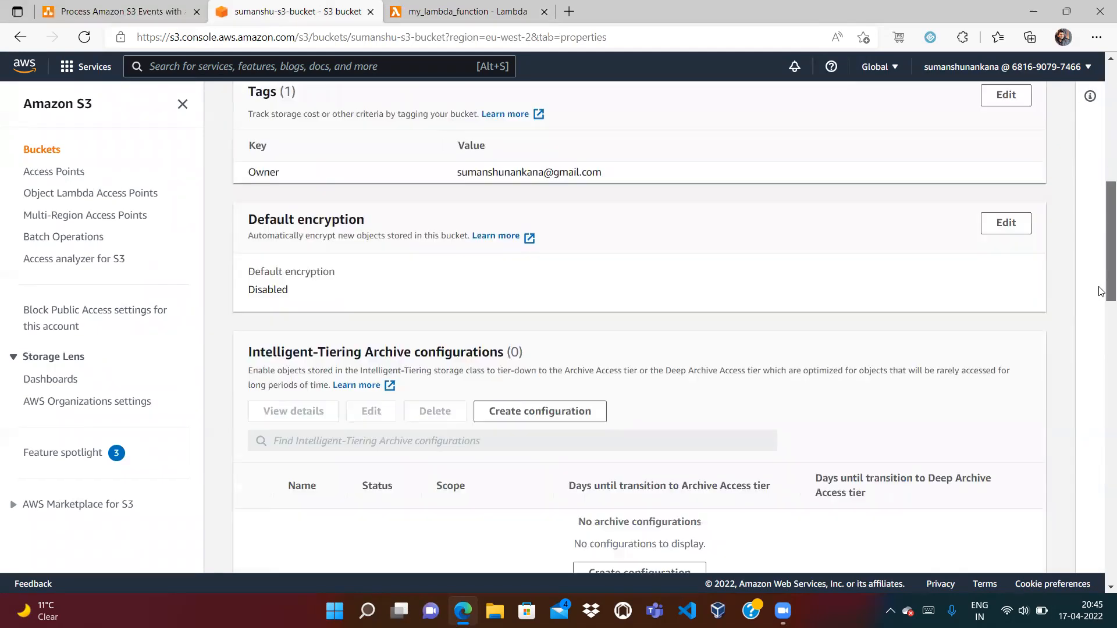
pyautogui.scroll(-13, 1101, 291)
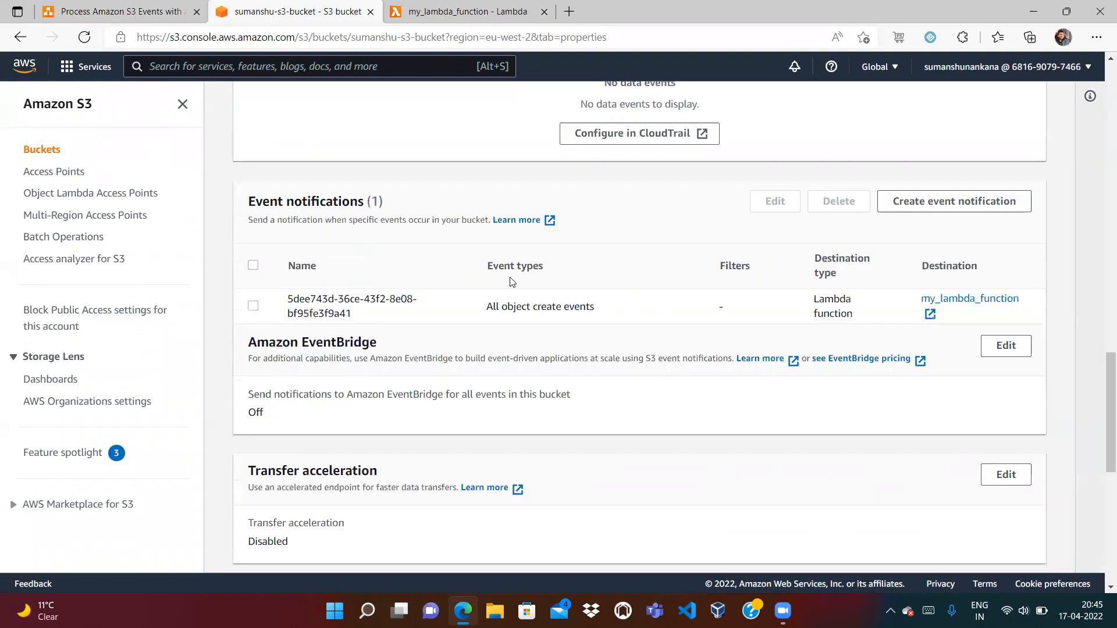
pyautogui.moveTo(368, 204); pyautogui.dragTo(386, 204)
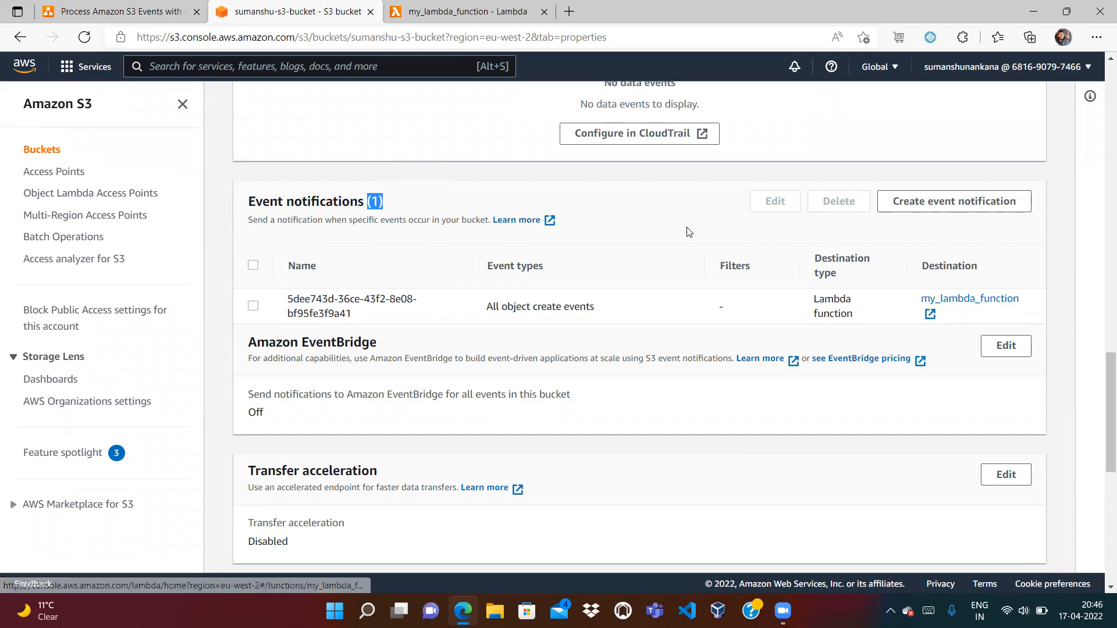
pyautogui.click(907, 200)
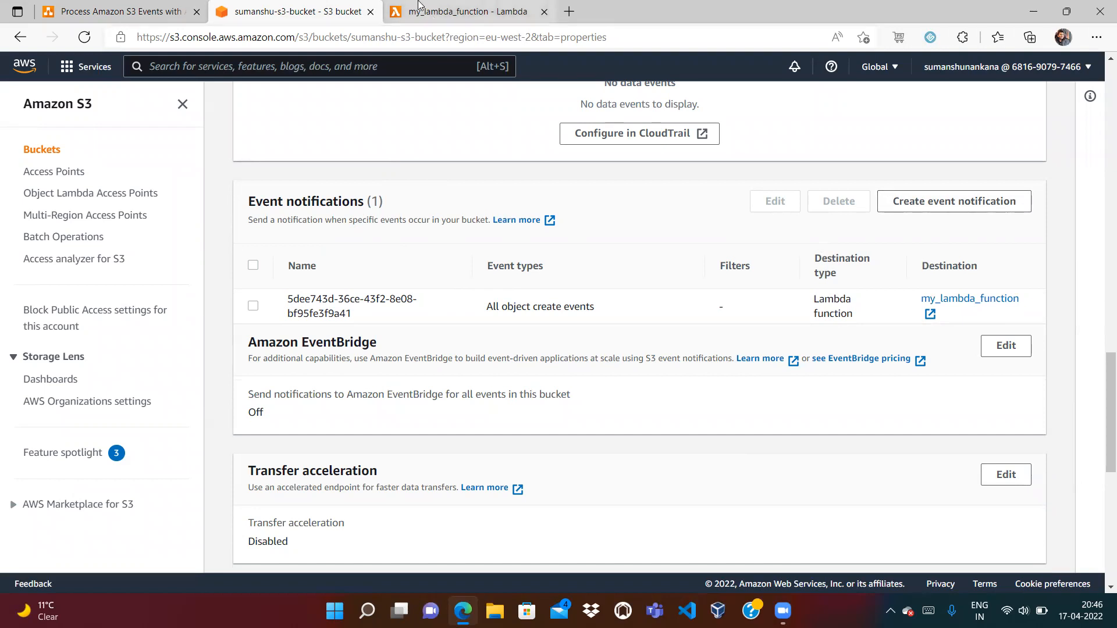
# Compare the S3 and Lambda pages and dismiss the green trigger-added success banner
pyautogui.click(460, 11)
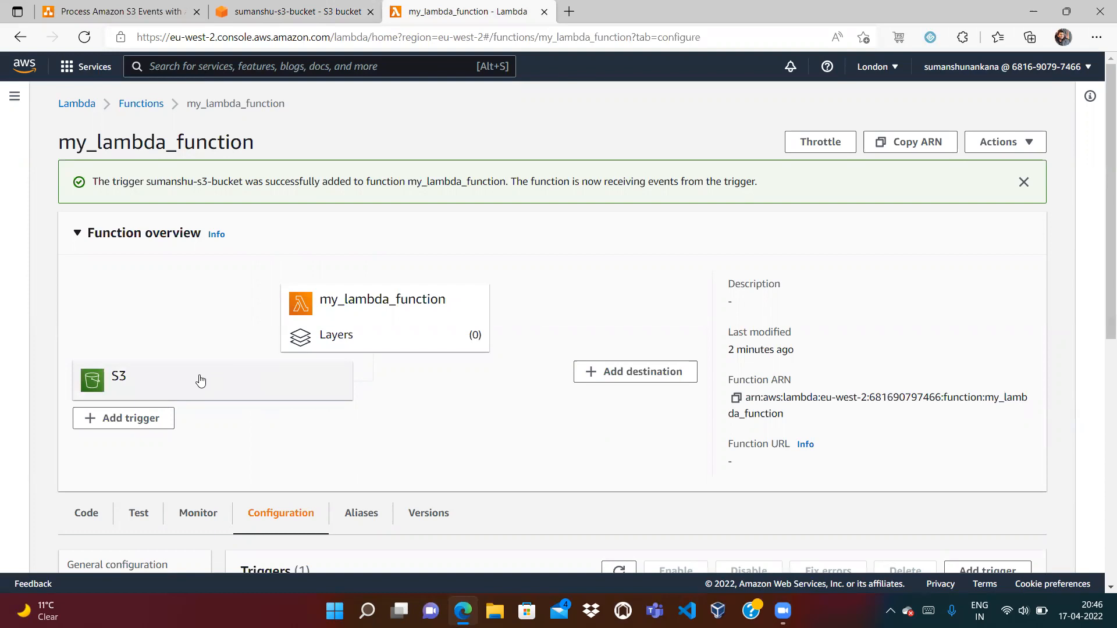
pyautogui.click(322, 9)
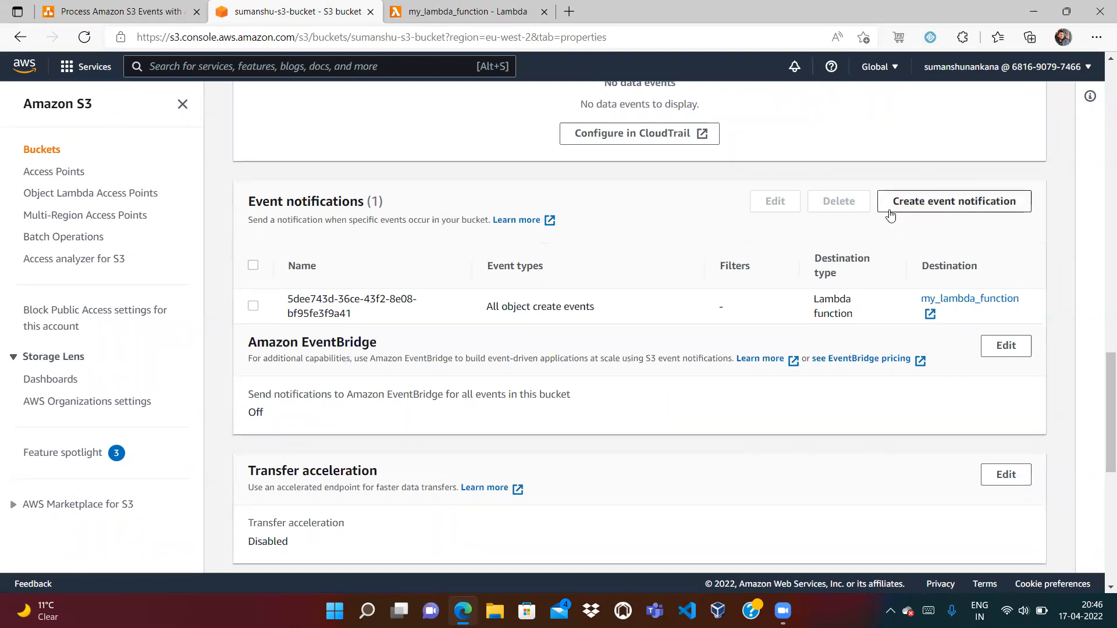
pyautogui.click(466, 12)
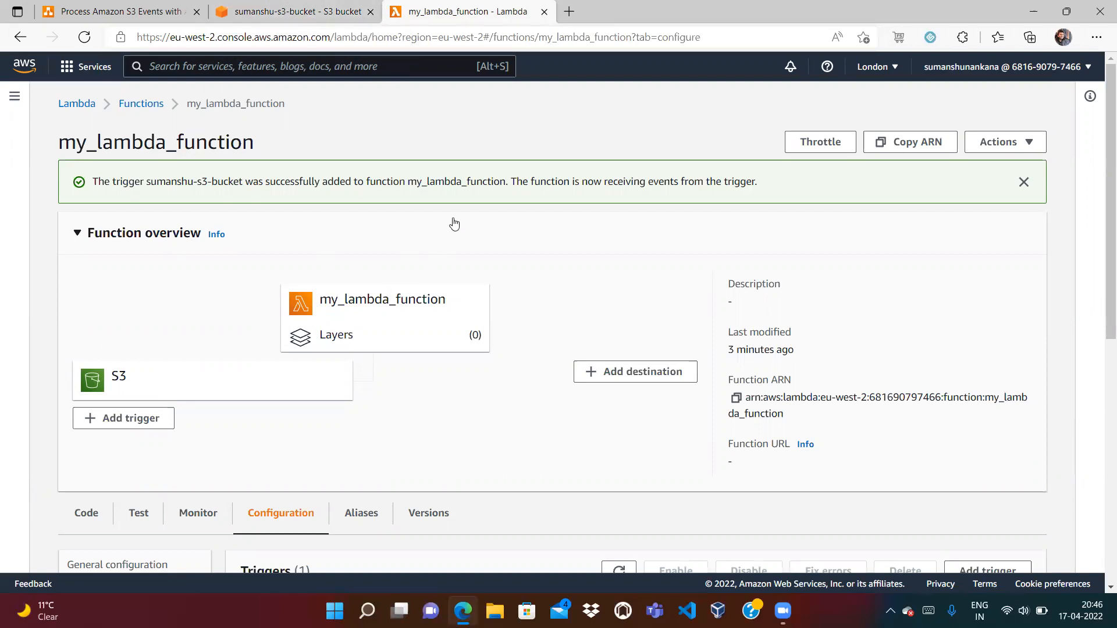
pyautogui.click(1023, 183)
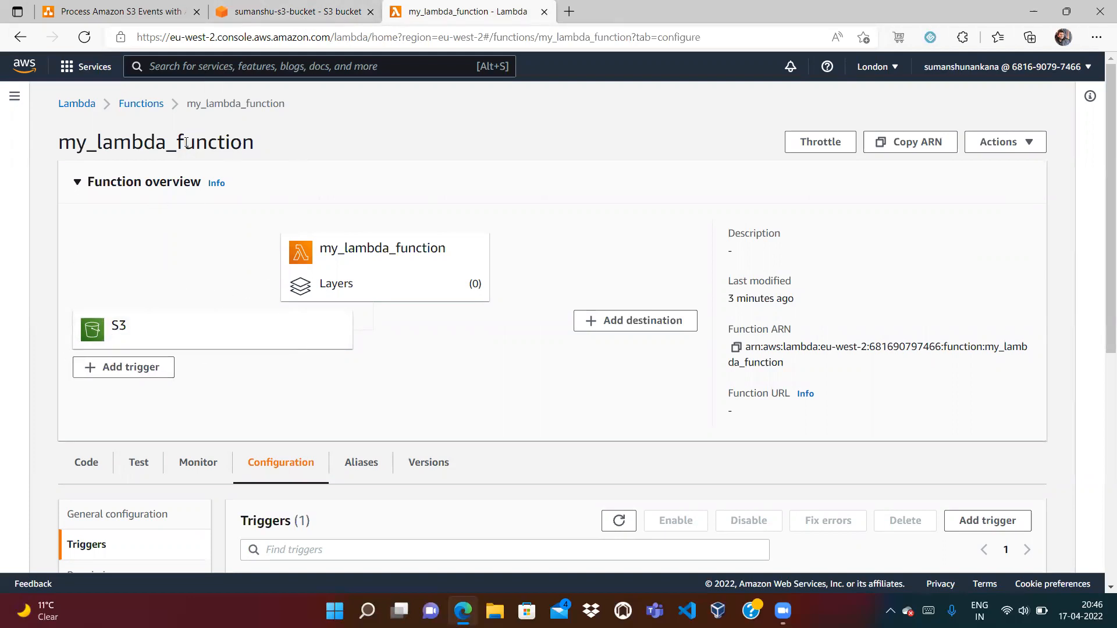
pyautogui.click(269, 9)
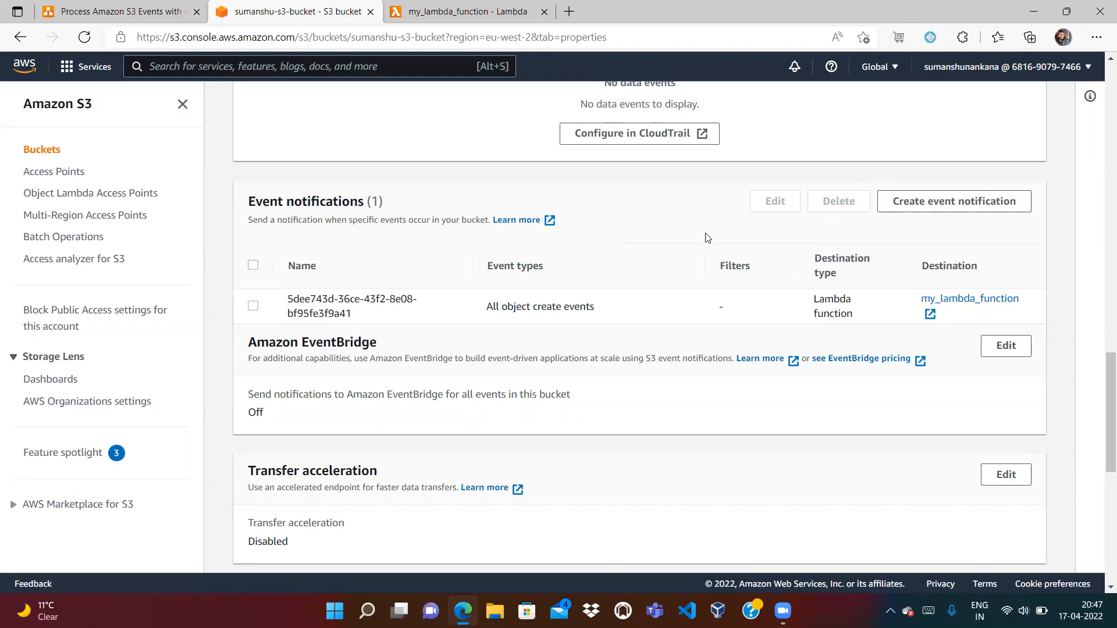
pyautogui.click(465, 14)
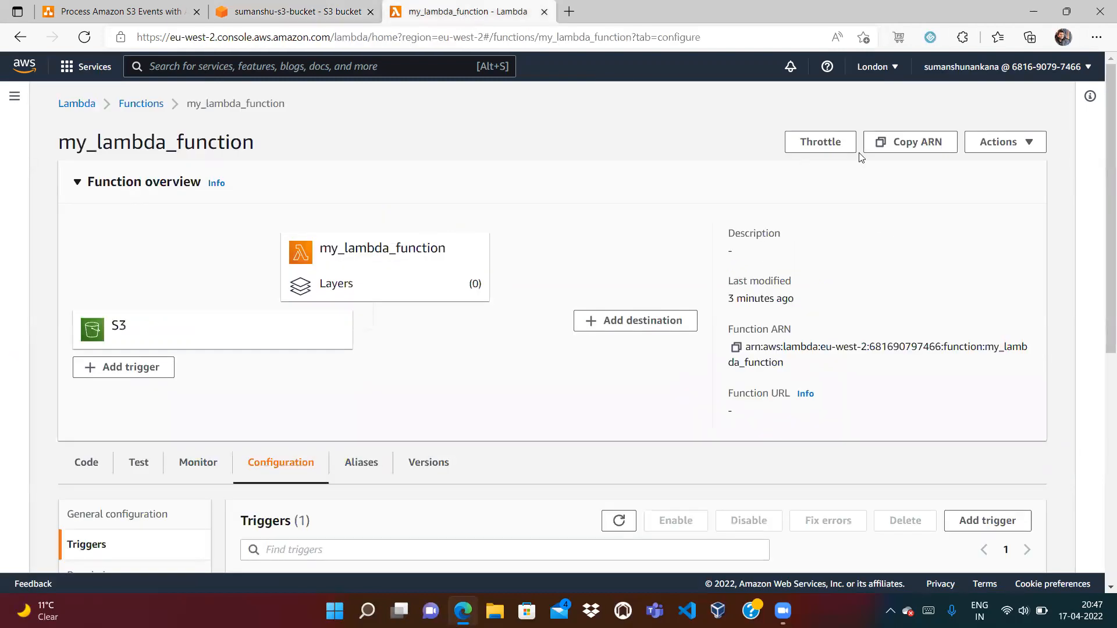
pyautogui.rightClick(1099, 259)
# Expand the Lambda S3 trigger's Details and match its notification name against the bucket's
pyautogui.click(1099, 164)
pyautogui.scroll(-1, 1085, 228)
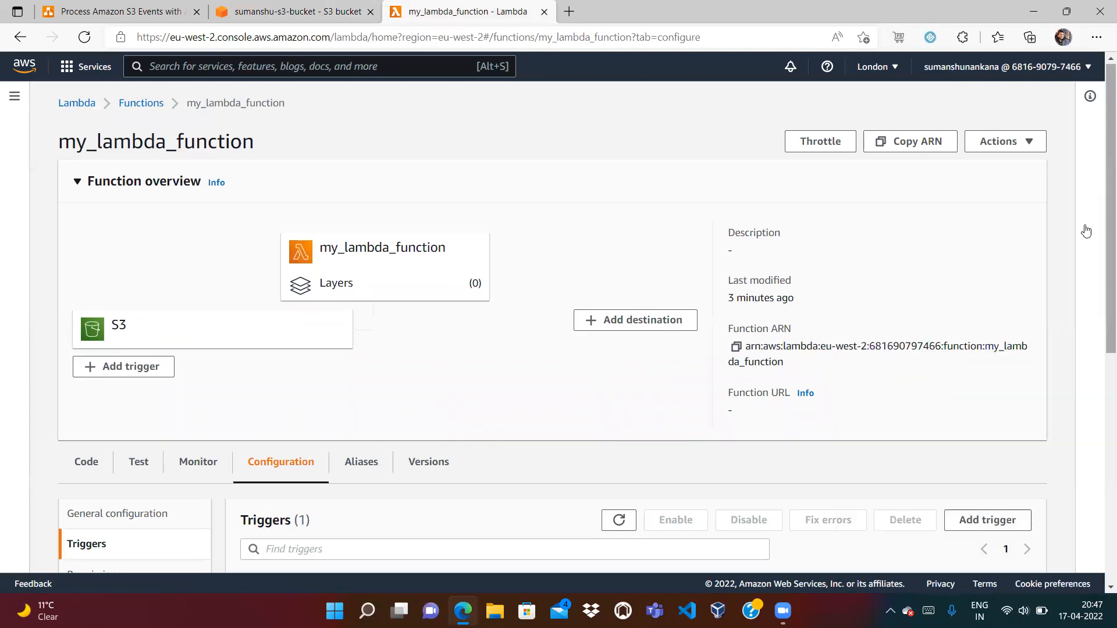
pyautogui.scroll(-5, 1053, 393)
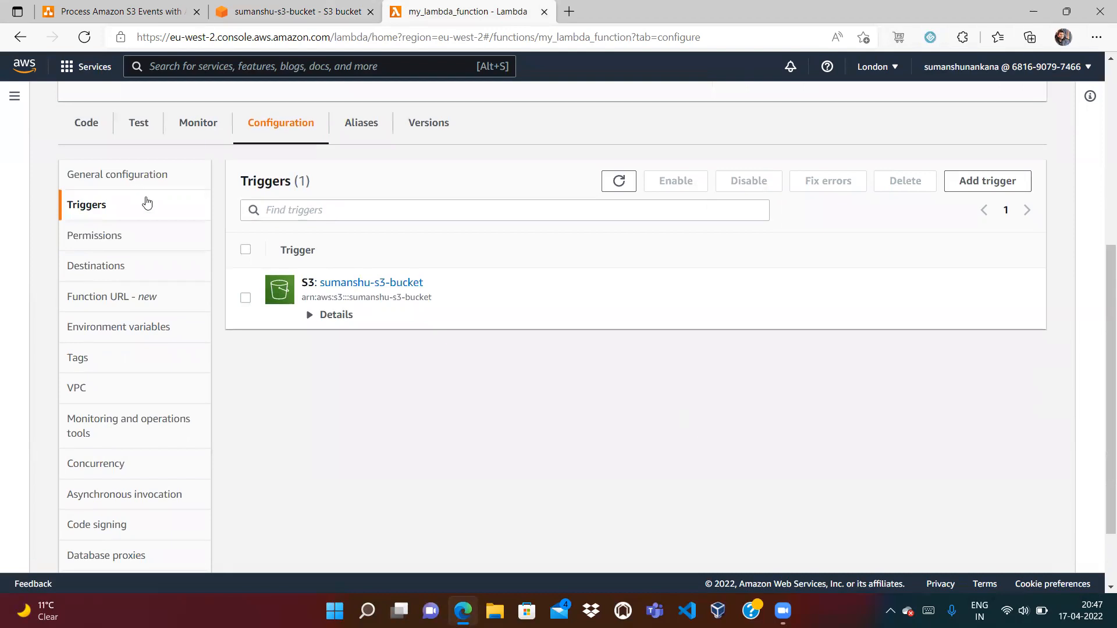
pyautogui.click(306, 316)
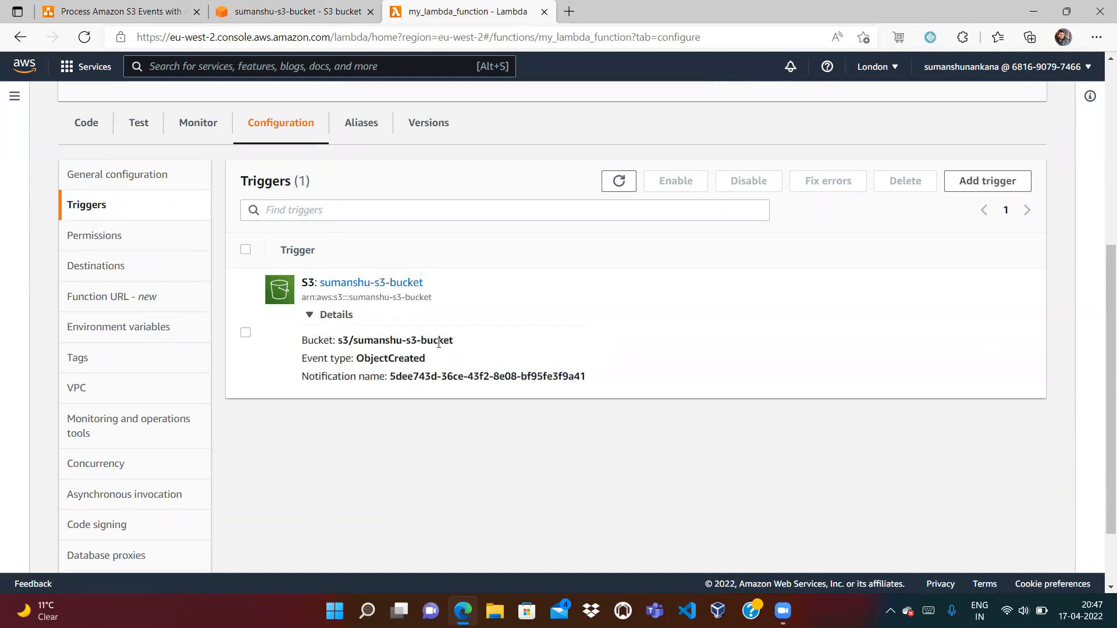
pyautogui.doubleClick(451, 376)
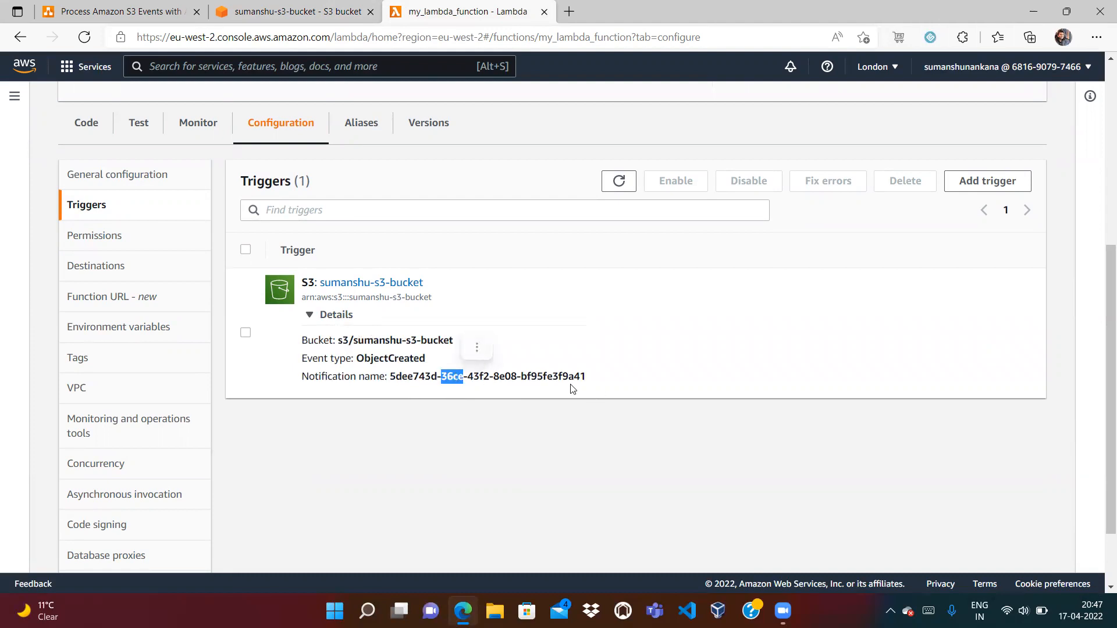
pyautogui.click(261, 11)
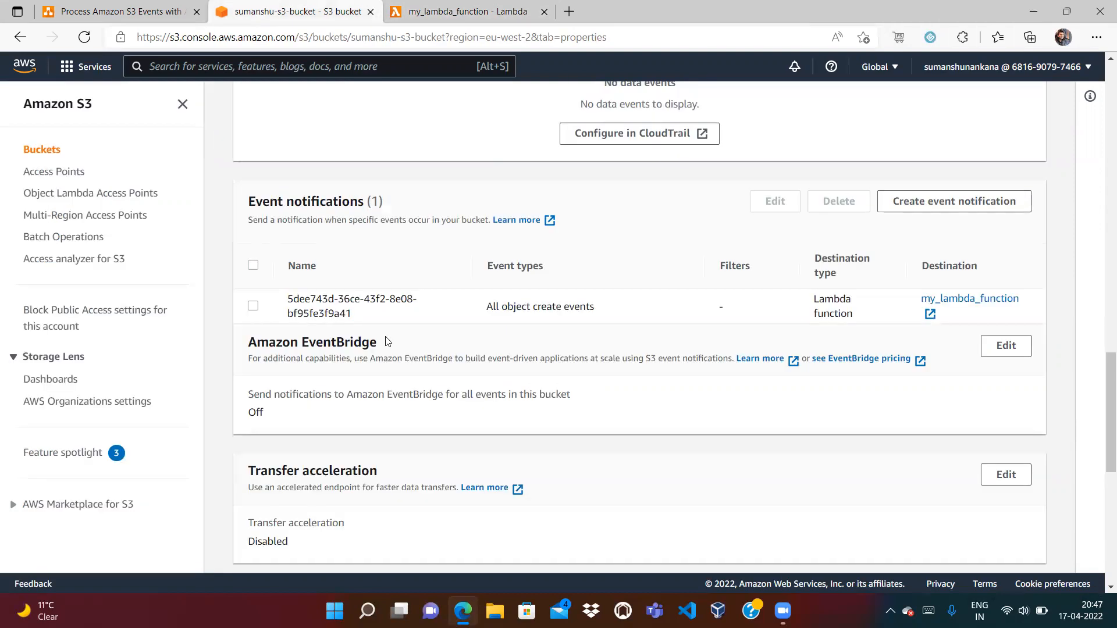
pyautogui.moveTo(329, 313); pyautogui.dragTo(352, 314)
pyautogui.scroll(3, 1101, 78)
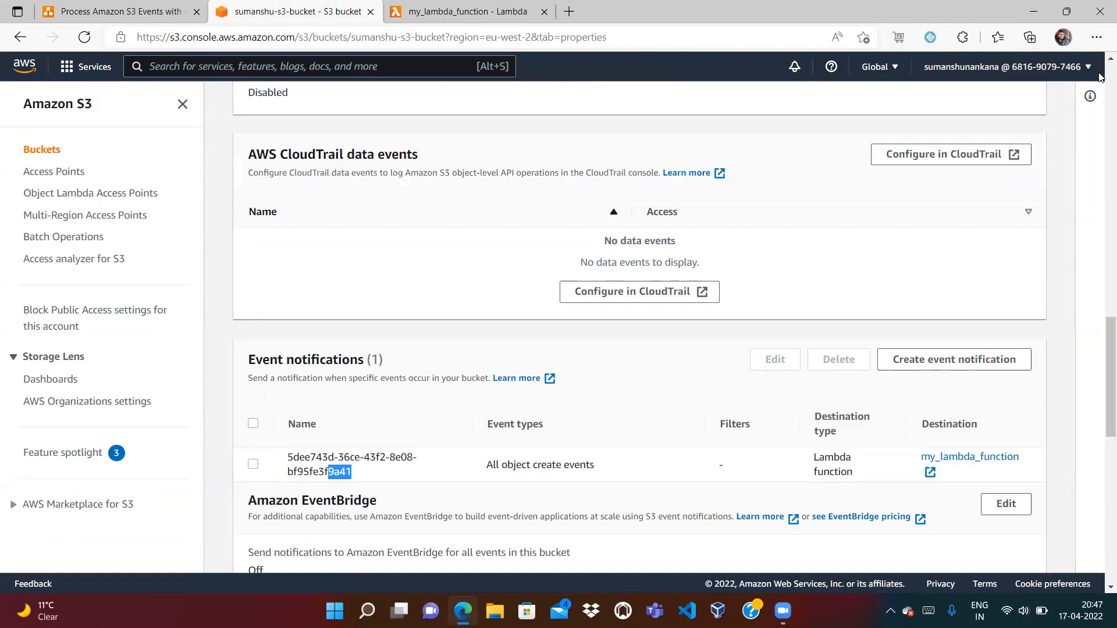
pyautogui.scroll(15, 1101, 78)
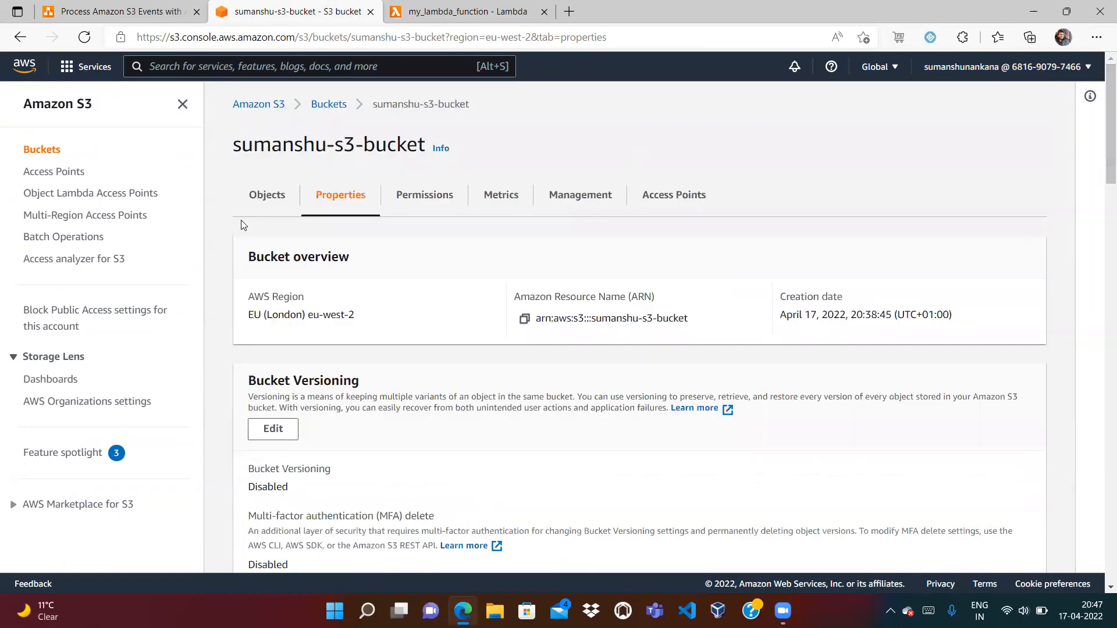
# Upload sample.txt from the Desktop into the bucket through the Objects tab
pyautogui.click(265, 195)
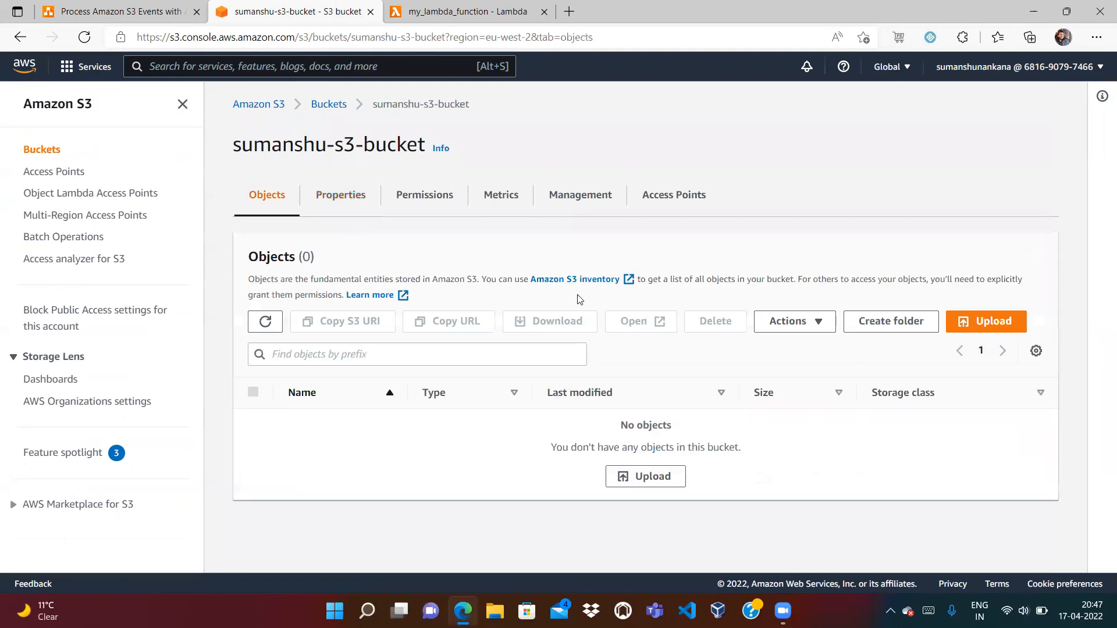
pyautogui.click(989, 321)
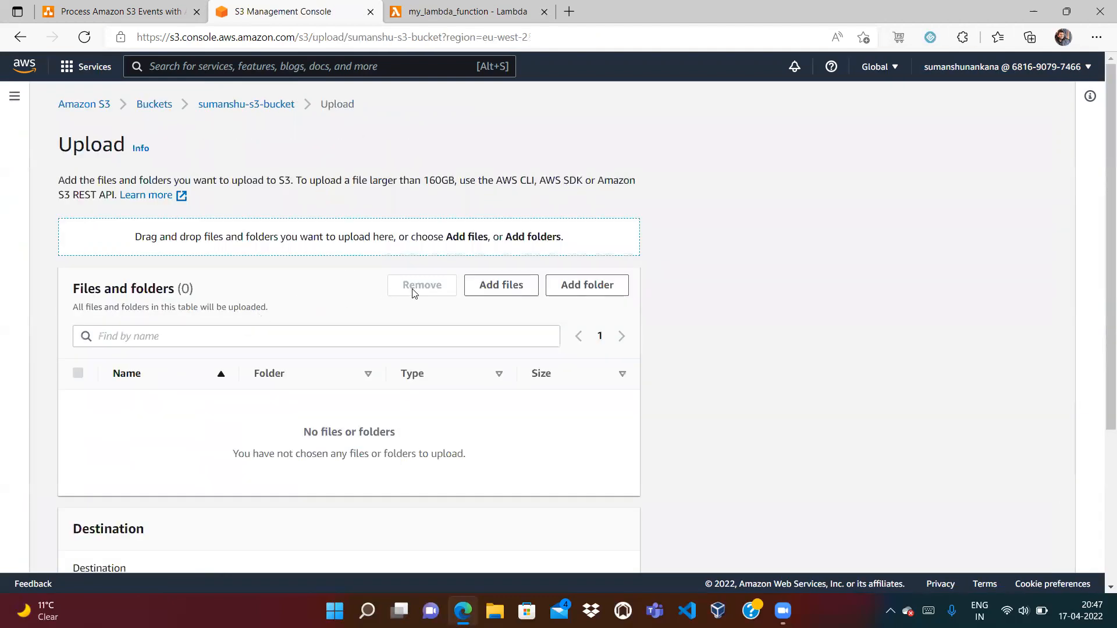
pyautogui.click(501, 285)
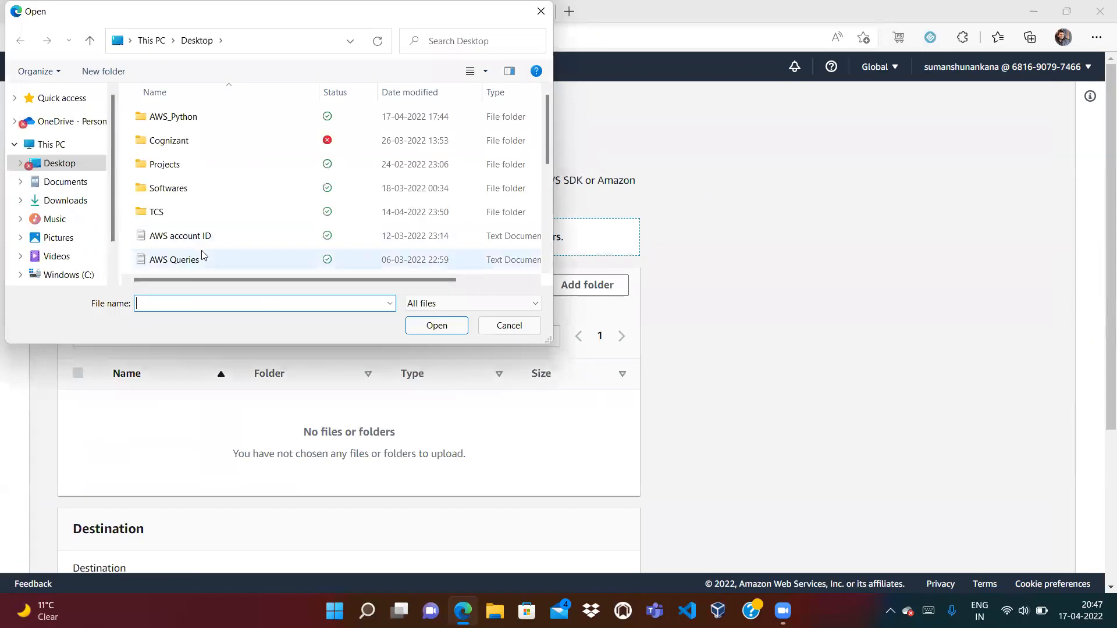
pyautogui.scroll(-5, 201, 255)
pyautogui.click(202, 256)
pyautogui.click(431, 325)
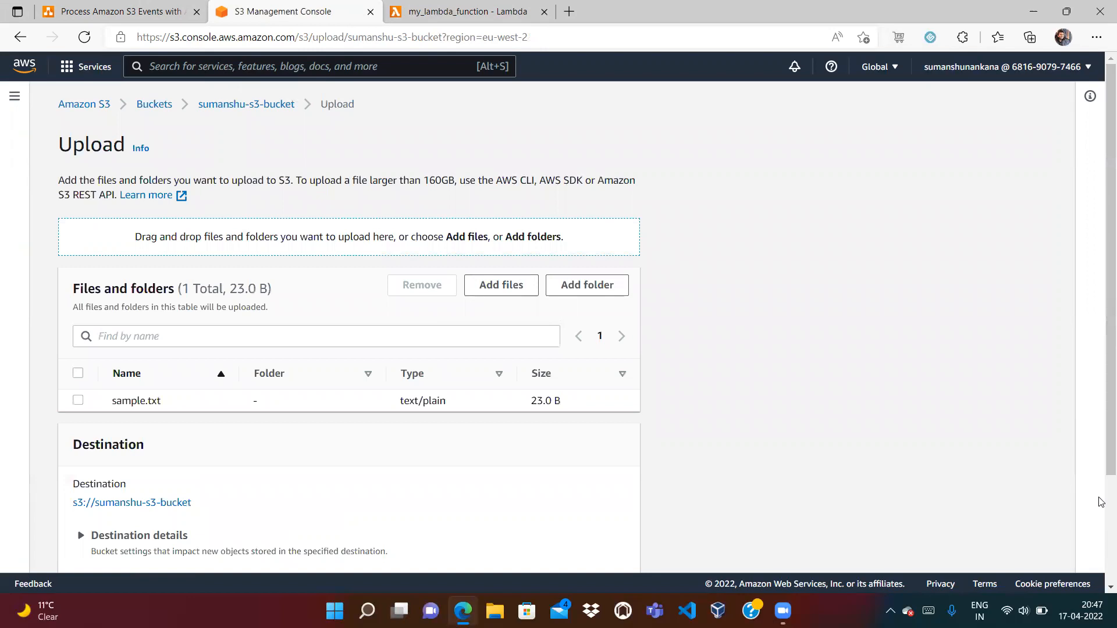
pyautogui.scroll(-3, 683, 459)
pyautogui.click(603, 548)
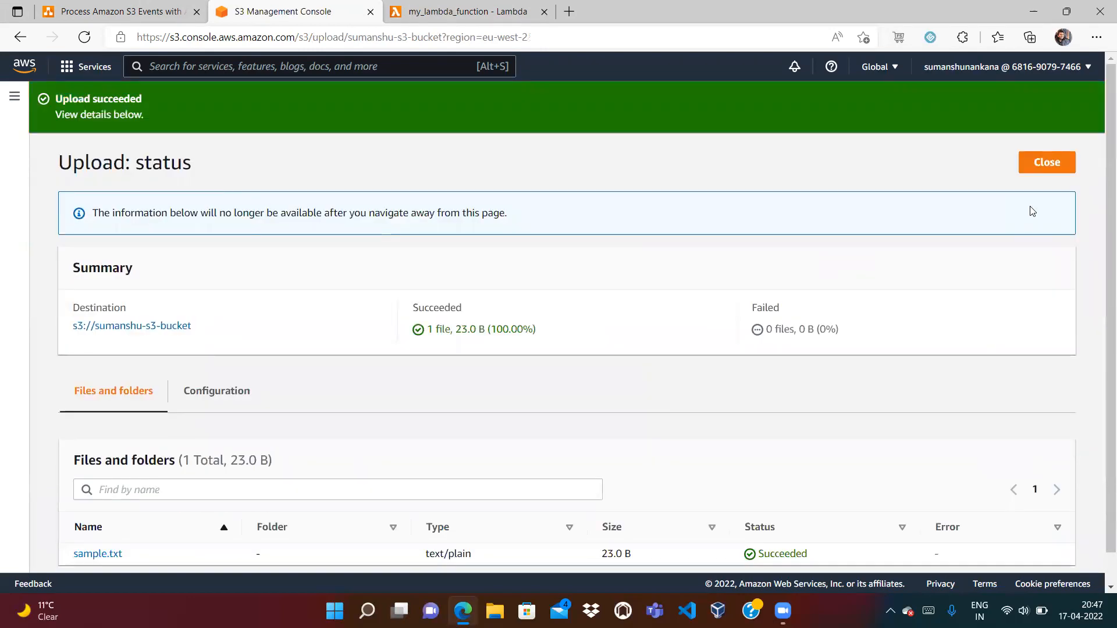
pyautogui.click(1031, 166)
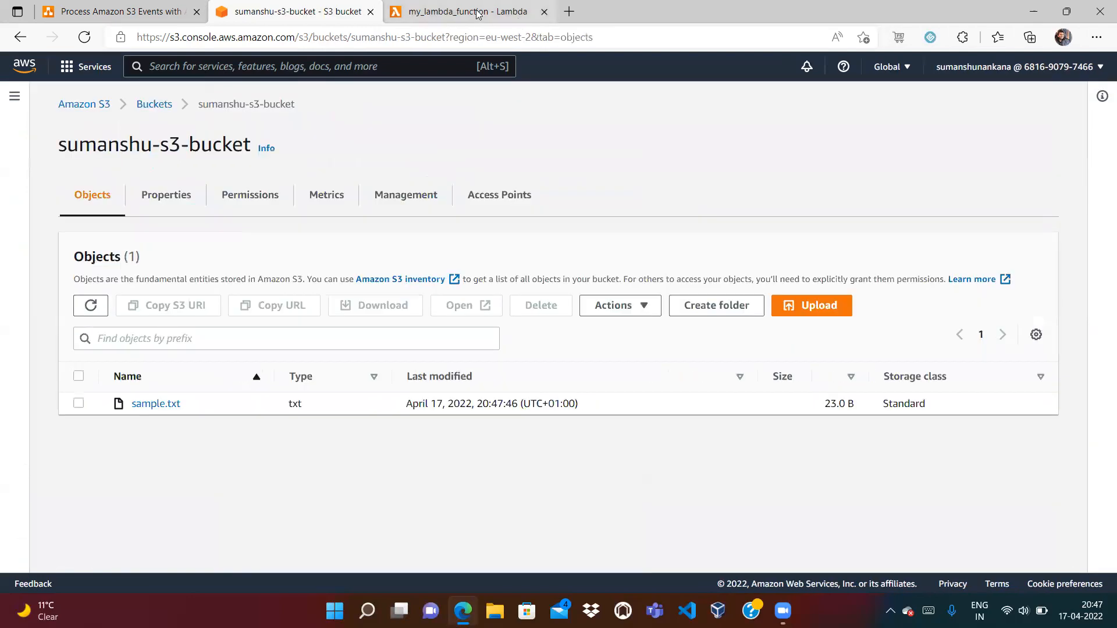
pyautogui.click(466, 11)
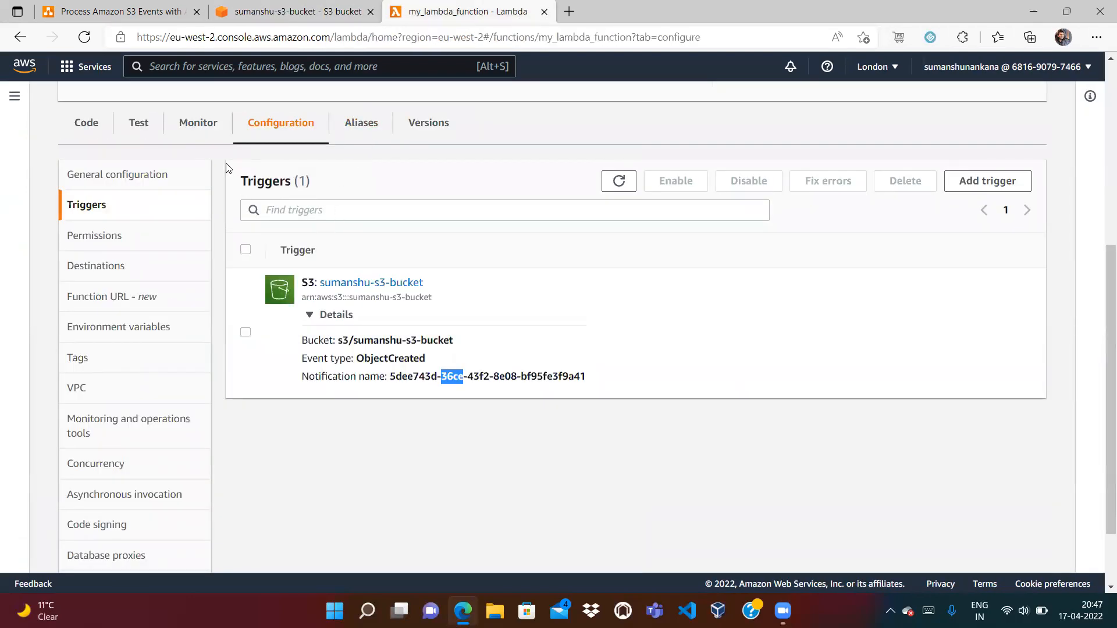
# Search for CloudWatch and open it in a new browser tab
pyautogui.click(307, 70)
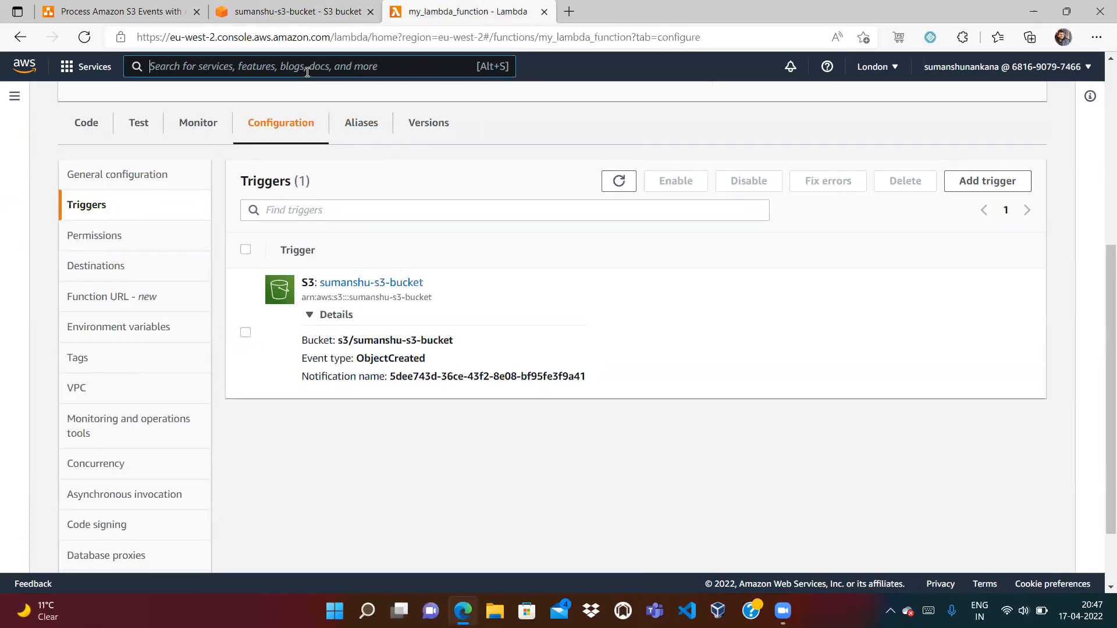
pyautogui.write('Cloud')
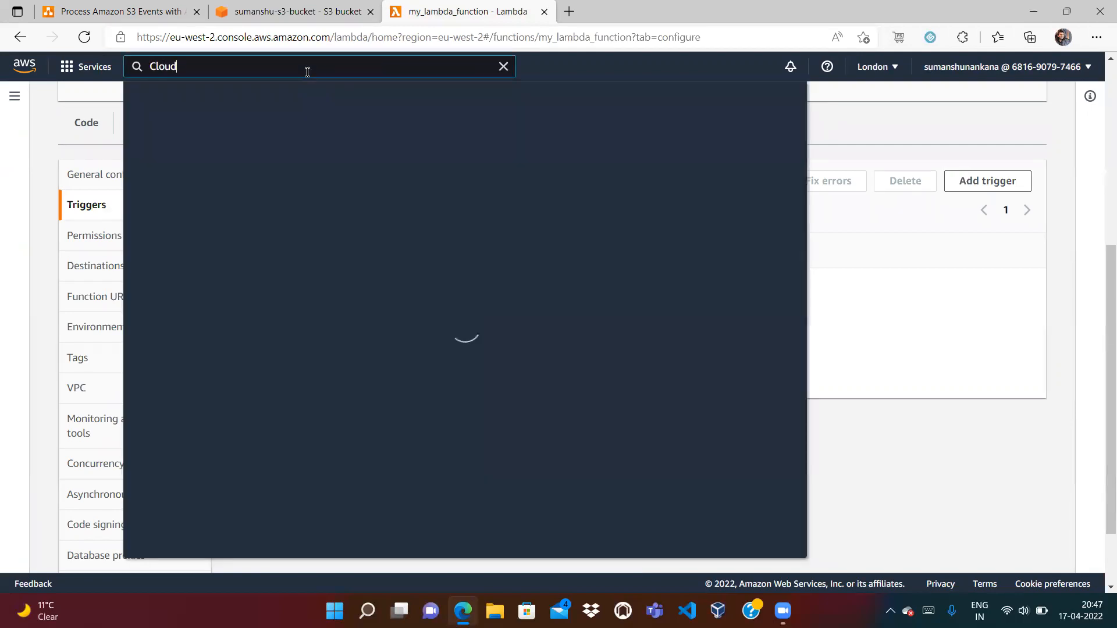
pyautogui.write('wat')
pyautogui.rightClick(383, 176)
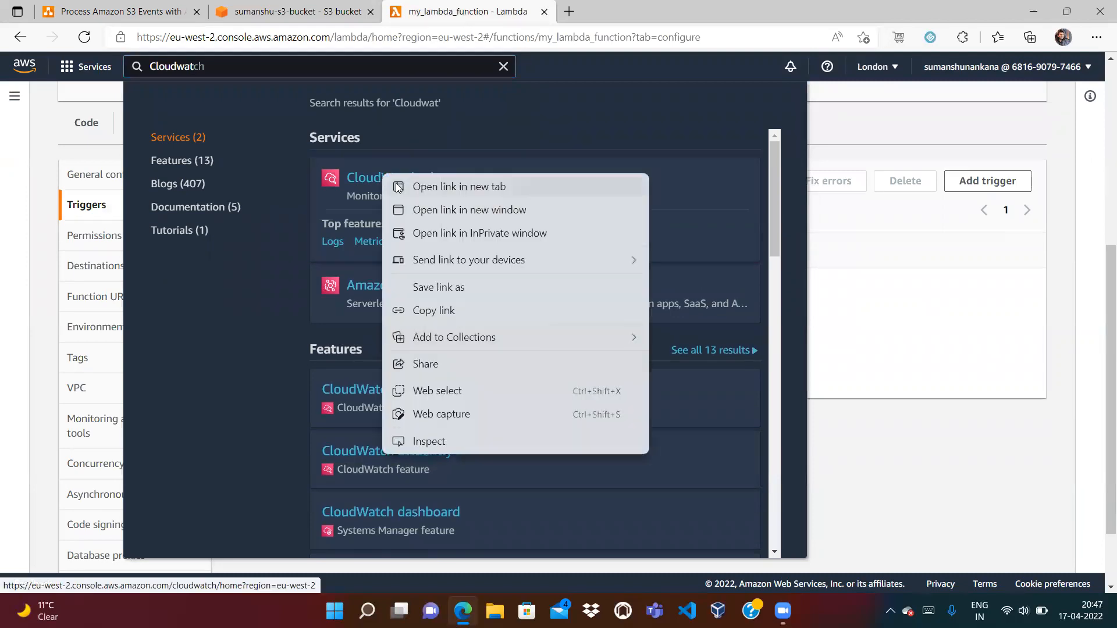
pyautogui.click(399, 186)
pyautogui.click(634, 13)
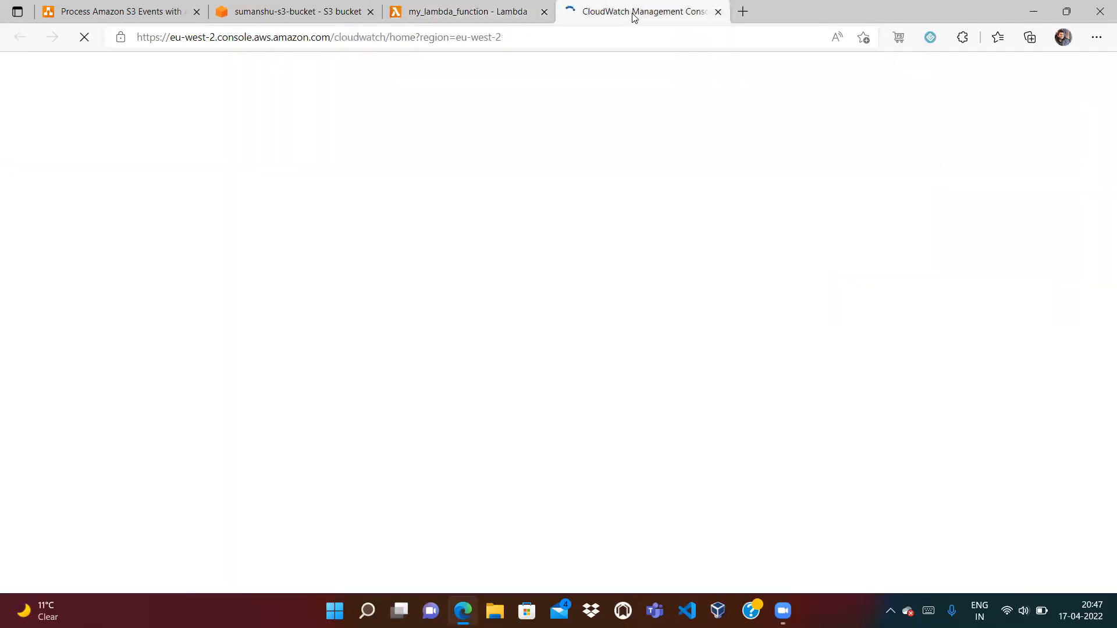
# View my_lambda_function's Monitor logs section, then go to the CloudWatch console
pyautogui.click(504, 10)
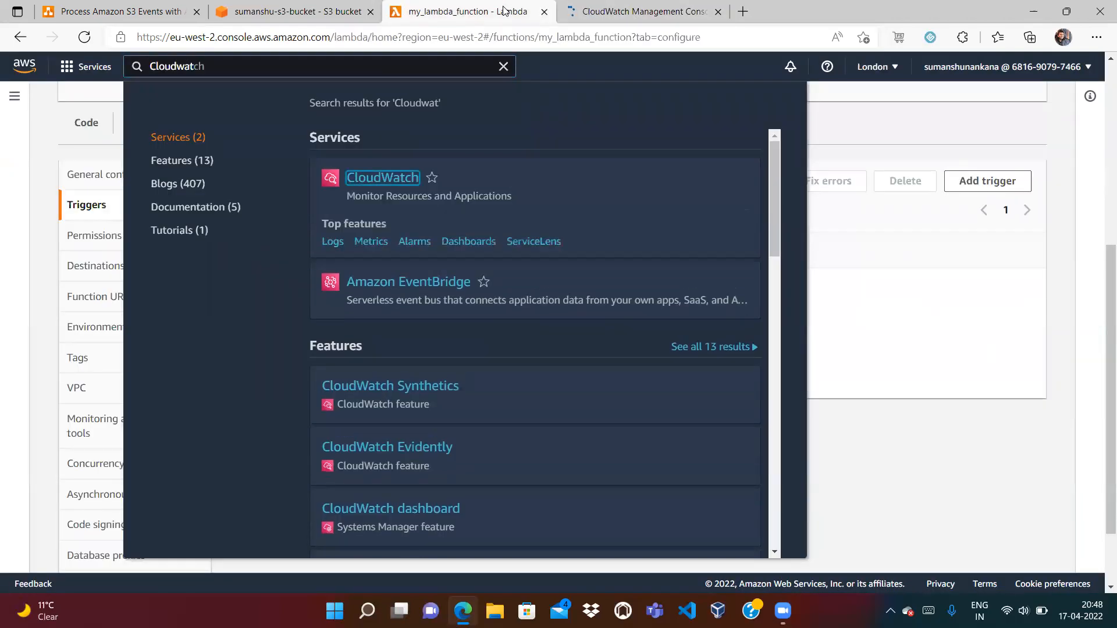
pyautogui.click(504, 68)
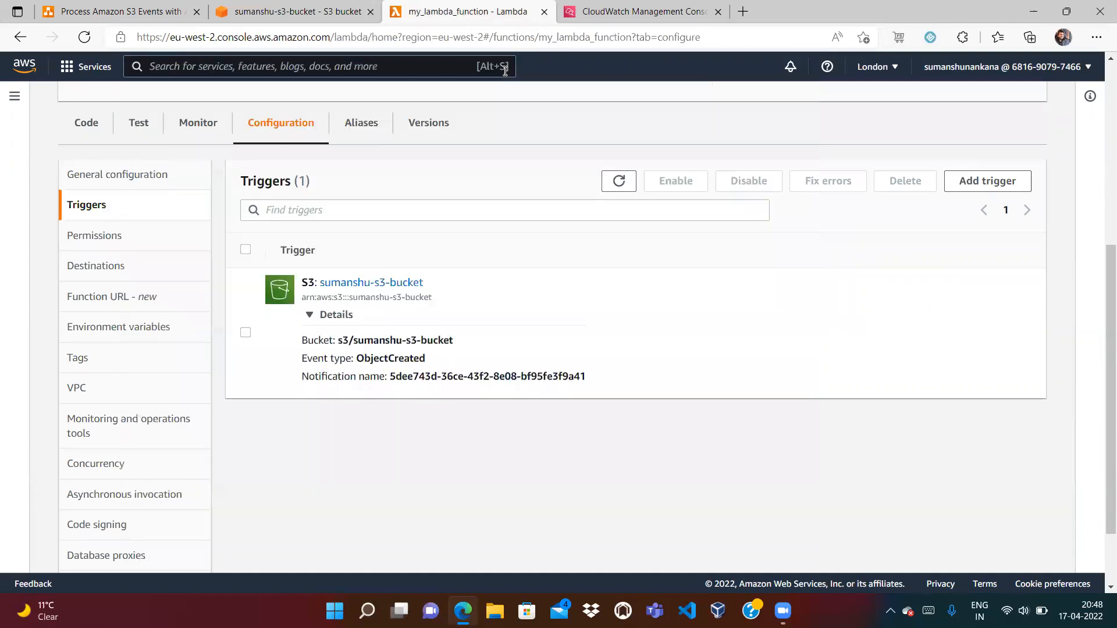
pyautogui.click(186, 124)
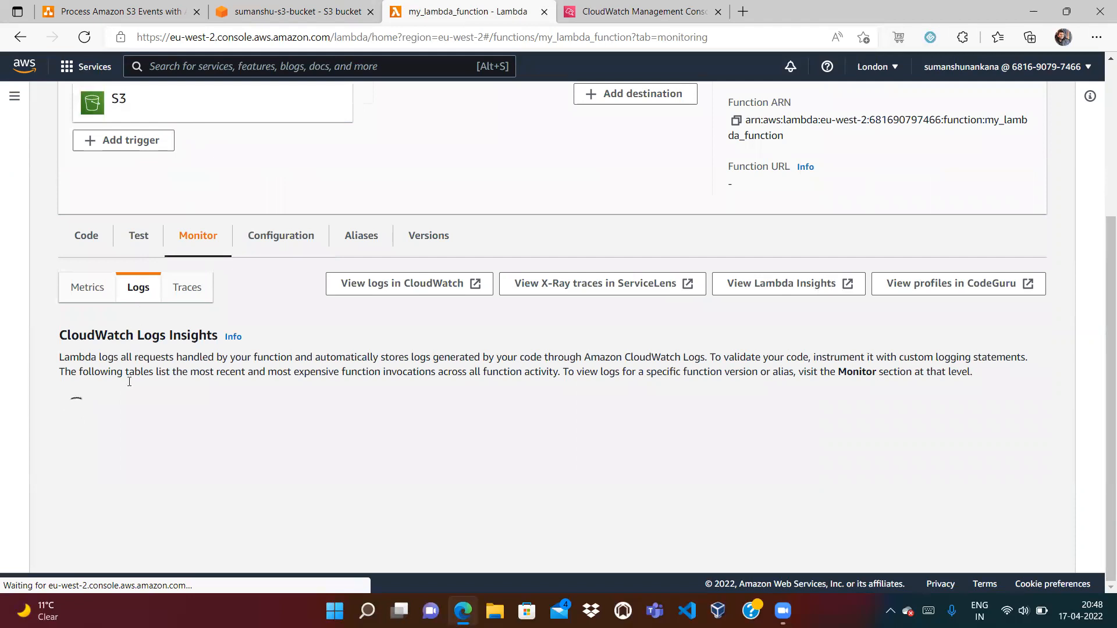
pyautogui.scroll(-2, 177, 365)
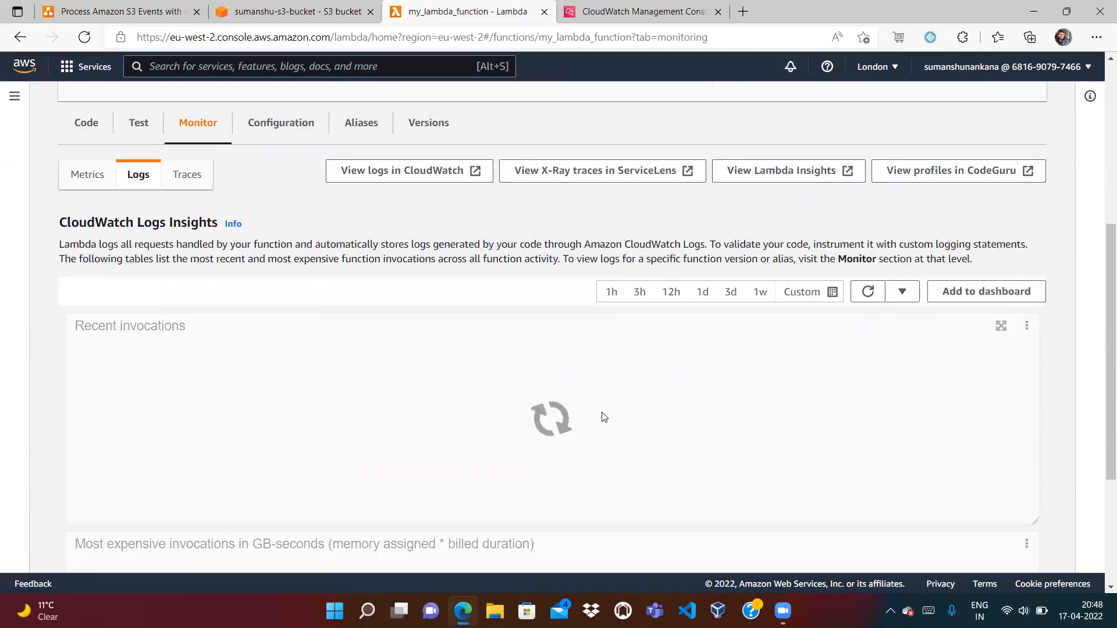
pyautogui.click(645, 11)
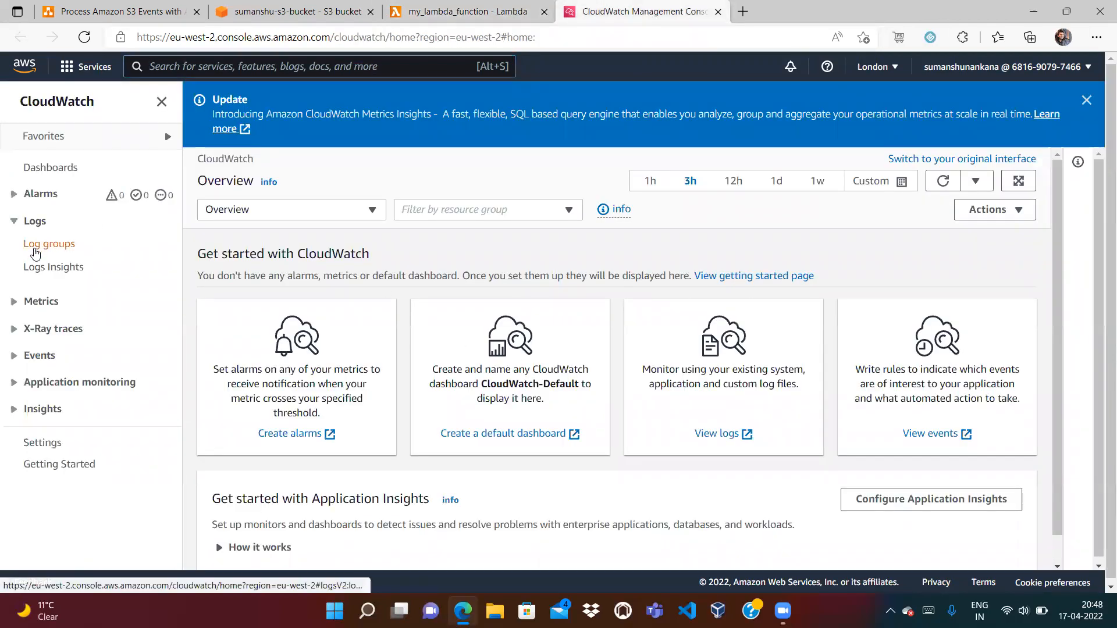
# Open the latest log stream in the /aws/lambda/my_lambda_function log group
pyautogui.click(35, 251)
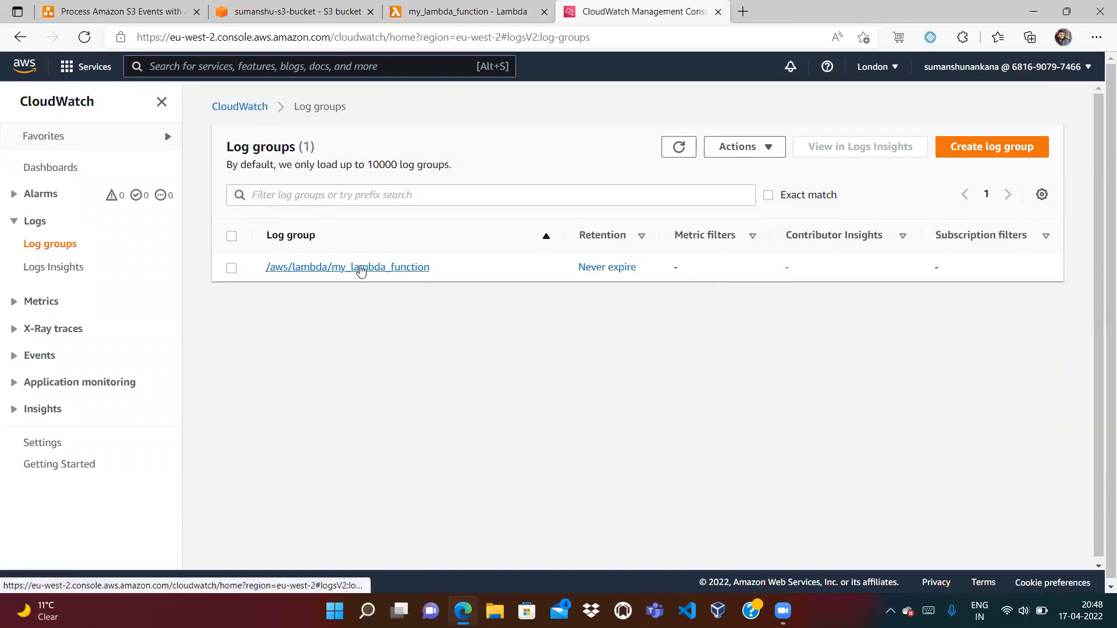
pyautogui.click(360, 270)
pyautogui.click(1086, 566)
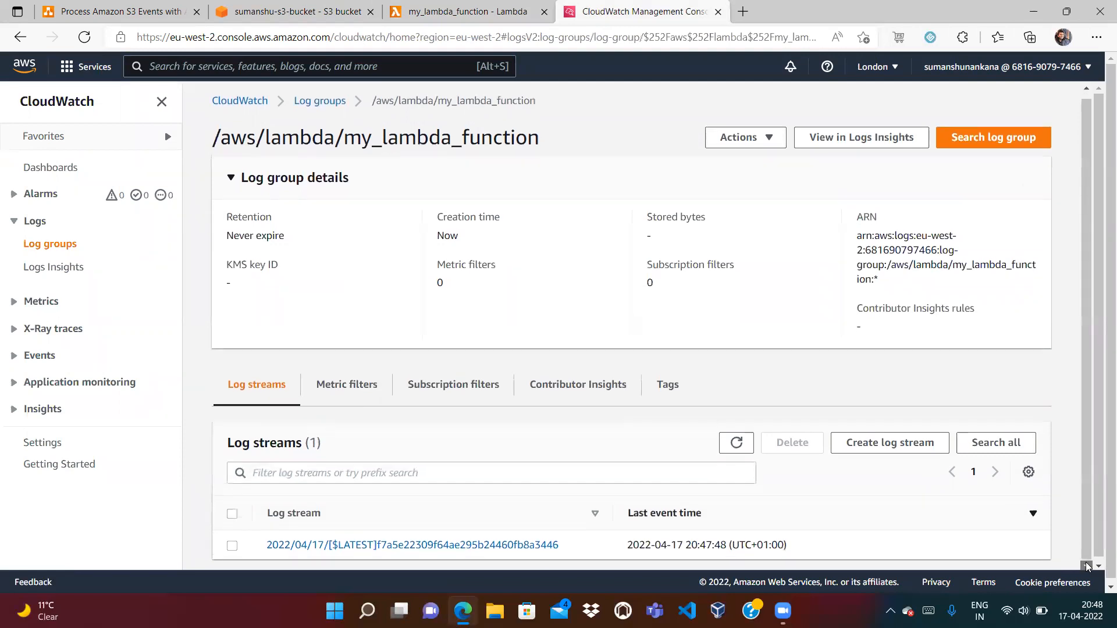
pyautogui.click(485, 545)
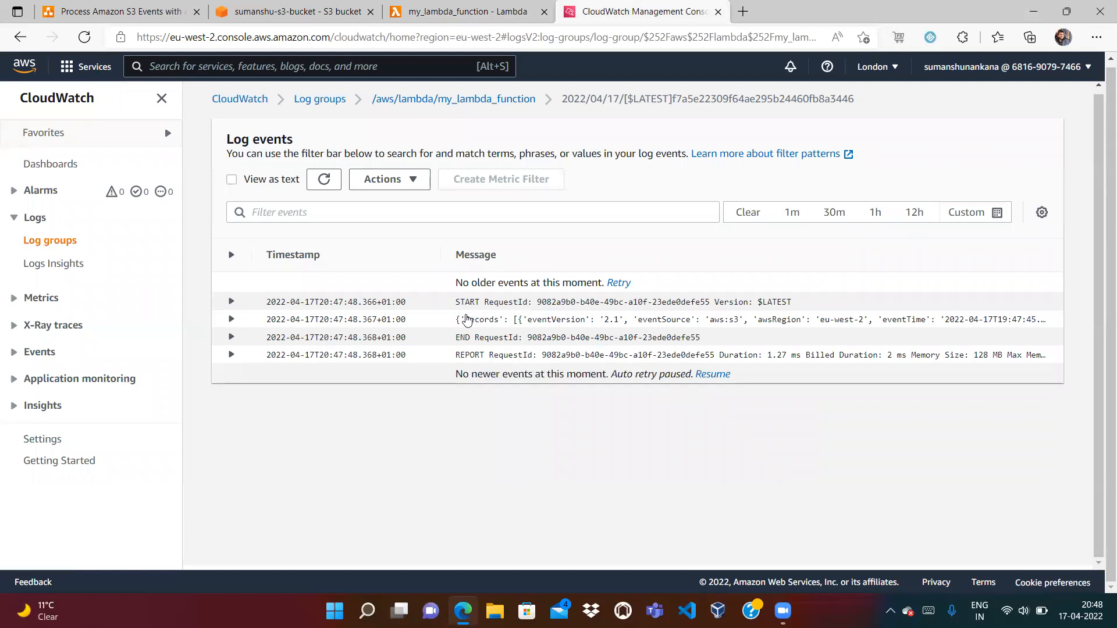
# Expand the logged Records event for sample.txt and copy its full JSON
pyautogui.moveTo(458, 325); pyautogui.dragTo(806, 324)
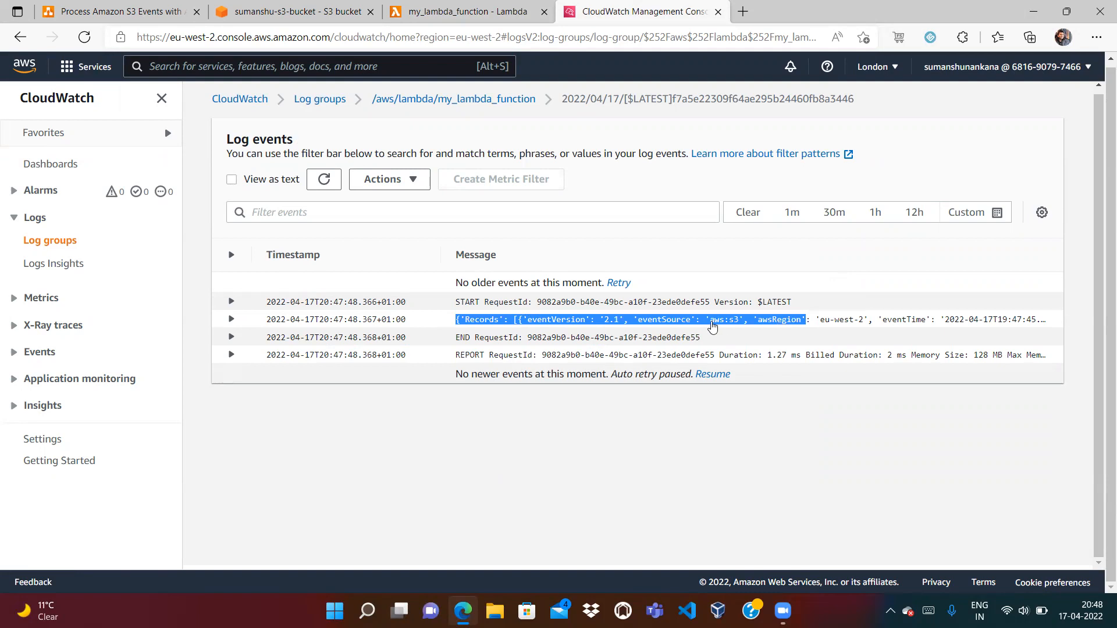
pyautogui.click(713, 324)
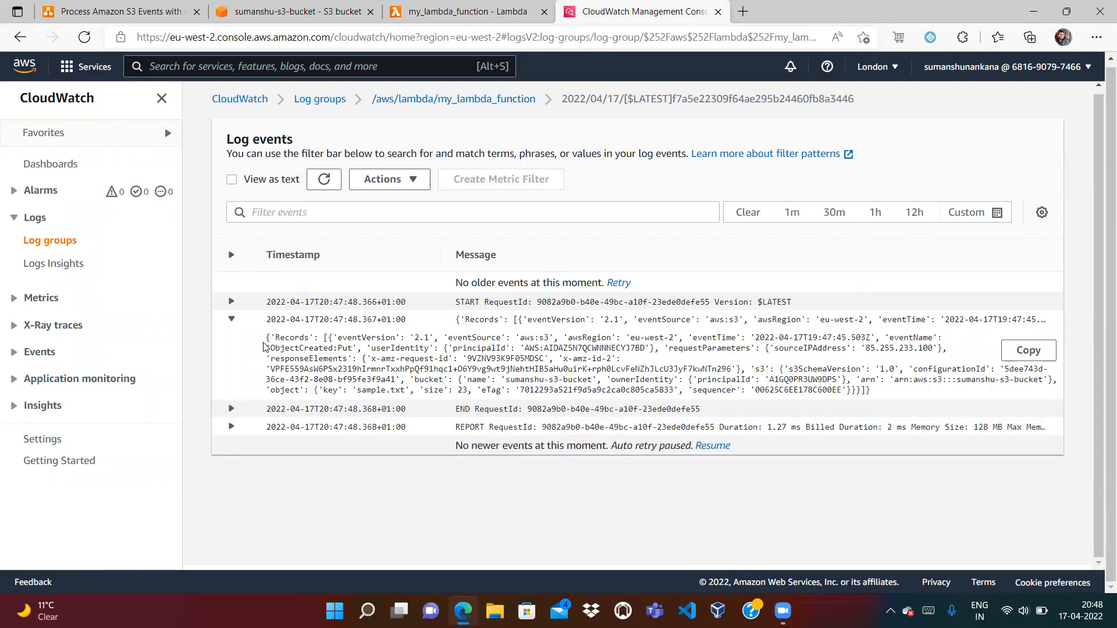
pyautogui.moveTo(265, 345); pyautogui.dragTo(877, 394)
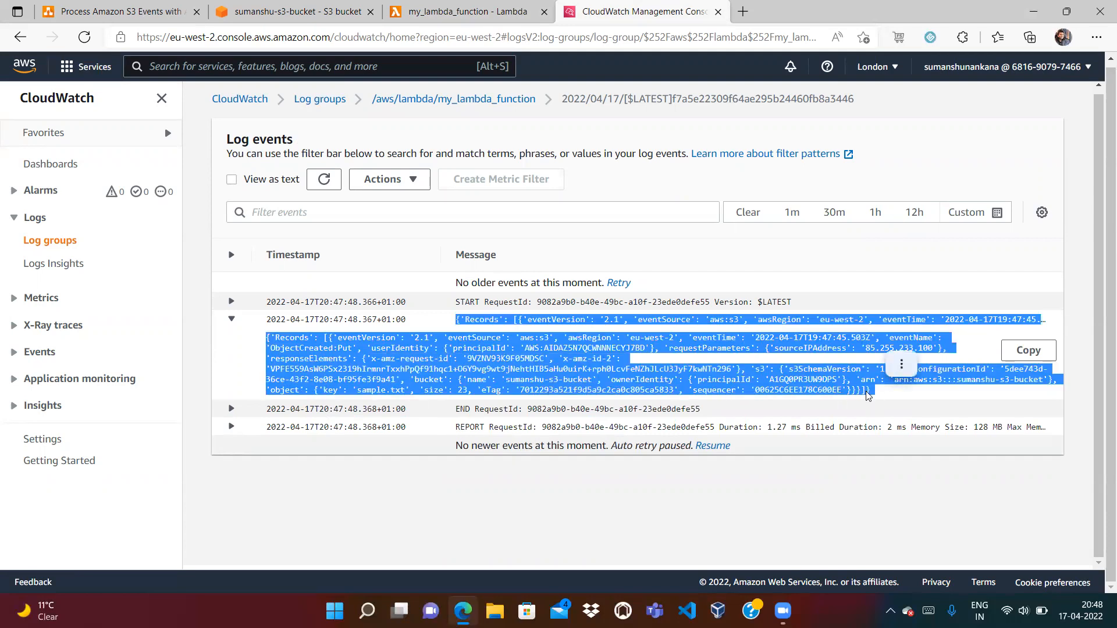
pyautogui.hotkey('ctrl', 'c')
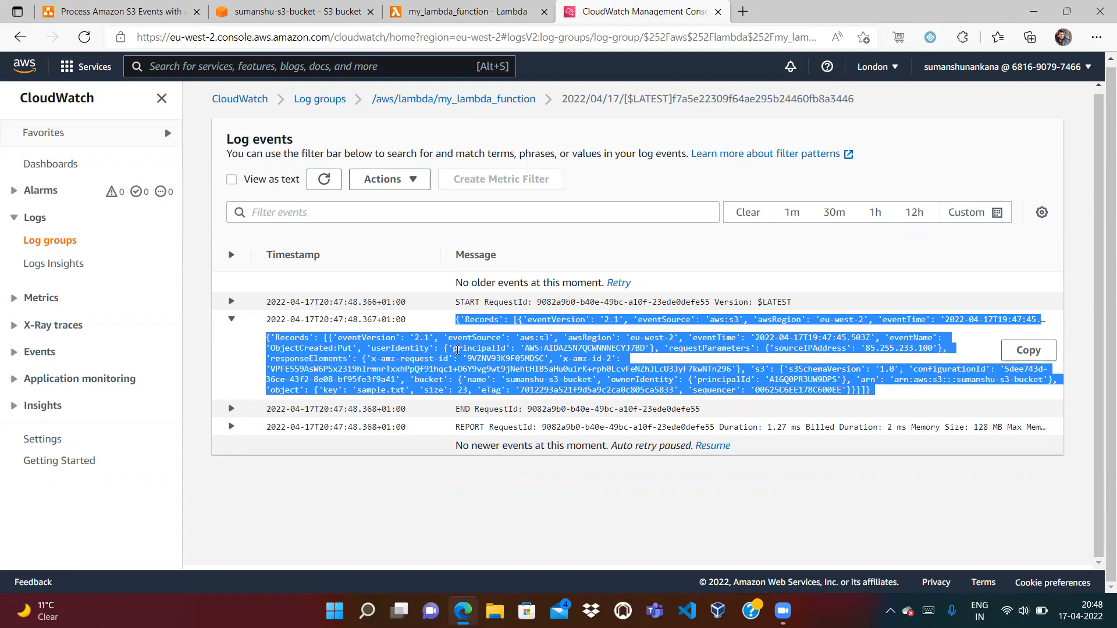
pyautogui.click(458, 350)
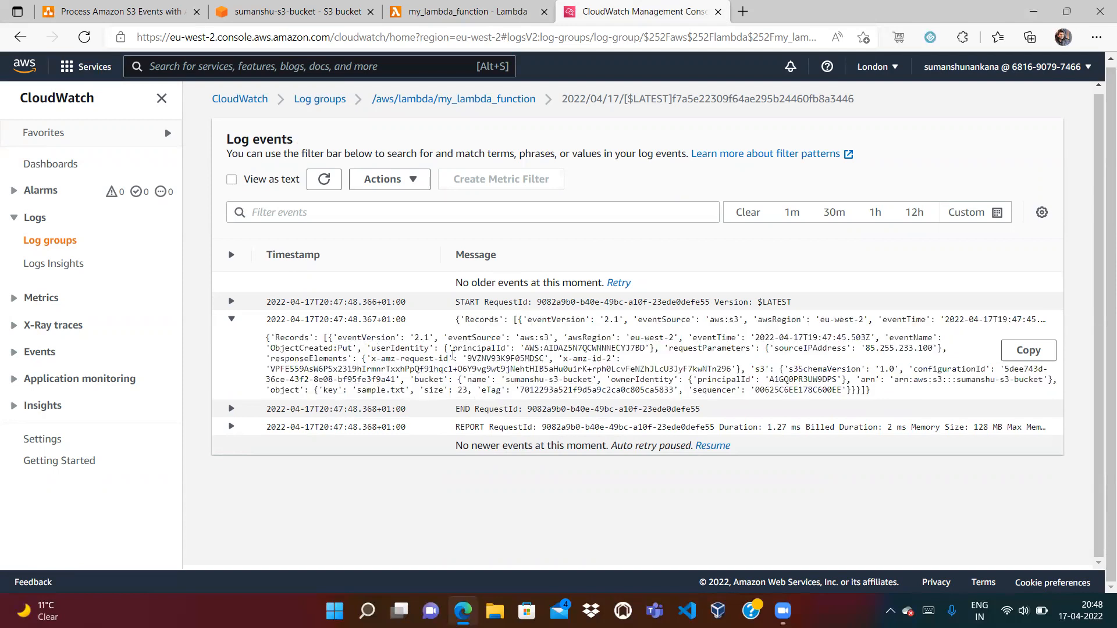
pyautogui.moveTo(265, 339); pyautogui.dragTo(879, 391)
pyautogui.click(882, 393)
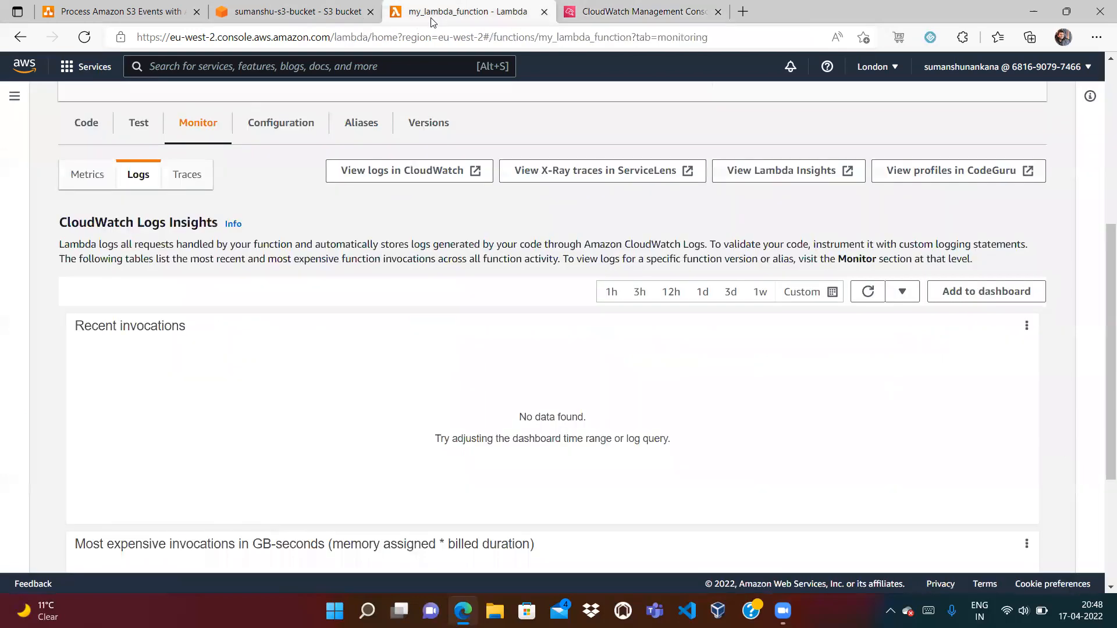
# Add print(f"{file_name} has been uploaded into S3") below print(event) in the handler
pyautogui.click(465, 11)
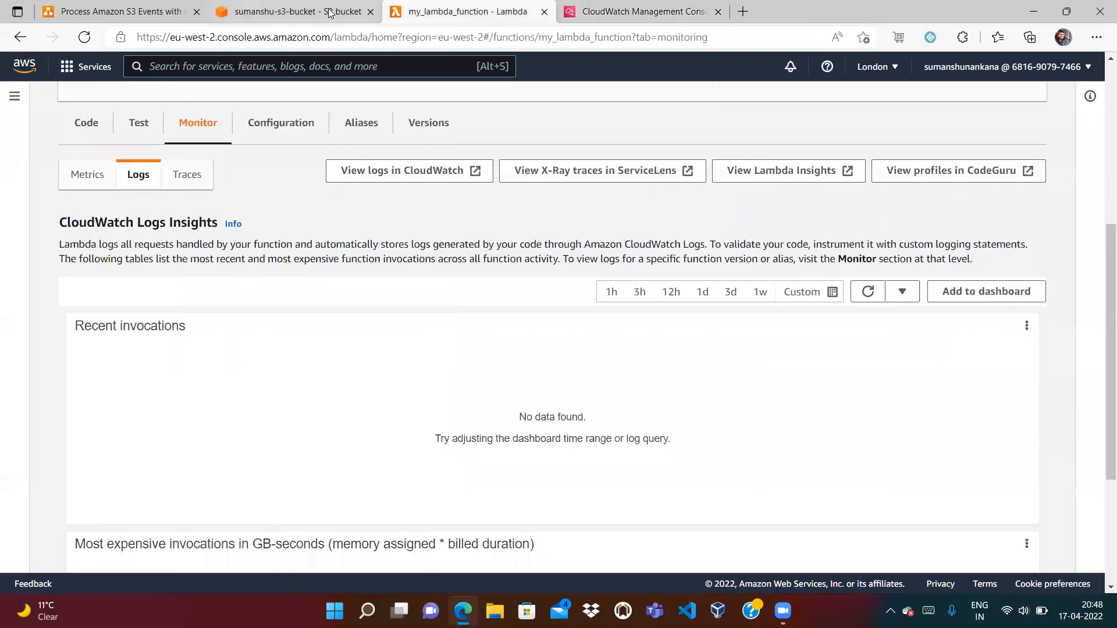
pyautogui.click(87, 125)
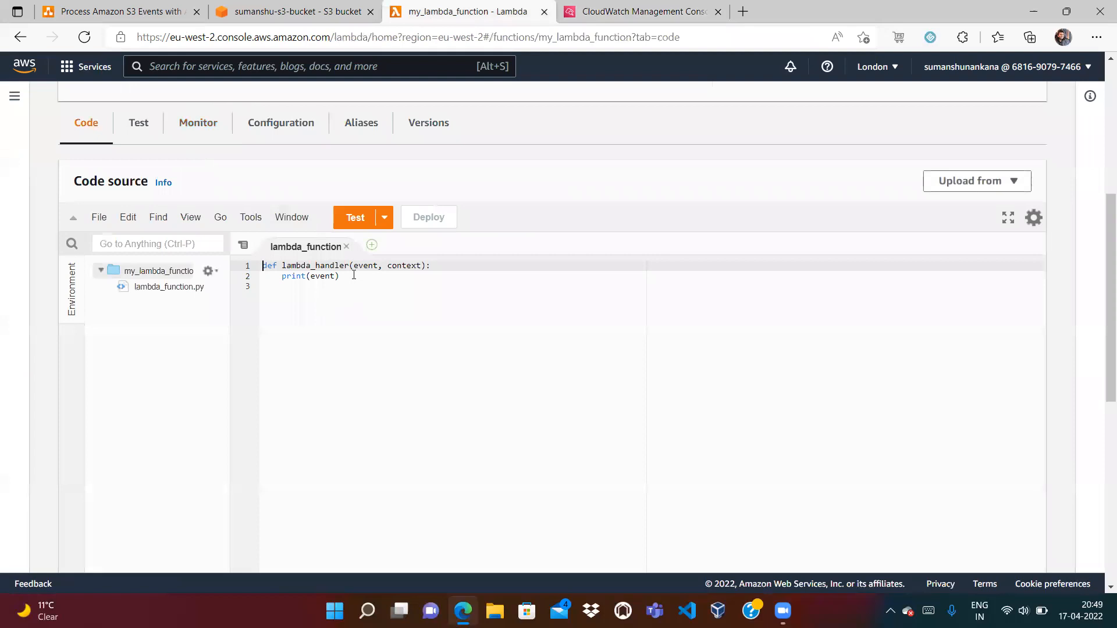
pyautogui.click(354, 275)
pyautogui.press('Return')
pyautogui.write('pr')
pyautogui.press('Return')
pyautogui.write('("')
pyautogui.press('BackSpace')
pyautogui.write('file_')
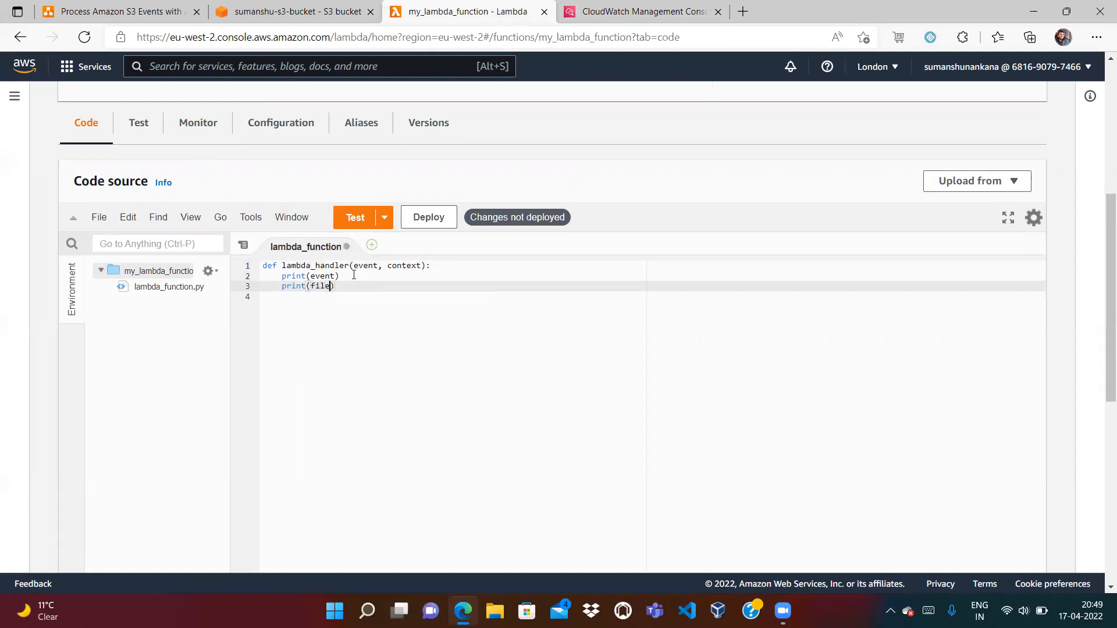
pyautogui.write('name')
pyautogui.write('{')
pyautogui.press('Right')
pyautogui.write('has been uploaded')
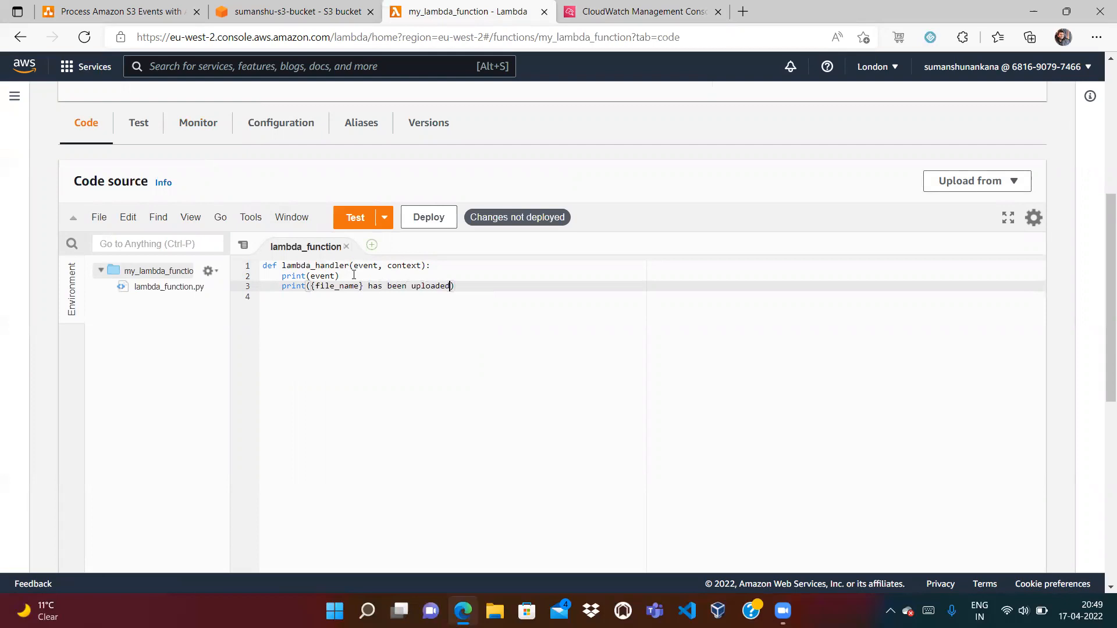
pyautogui.write(' into S')
pyautogui.write('3"')
pyautogui.write('f"')
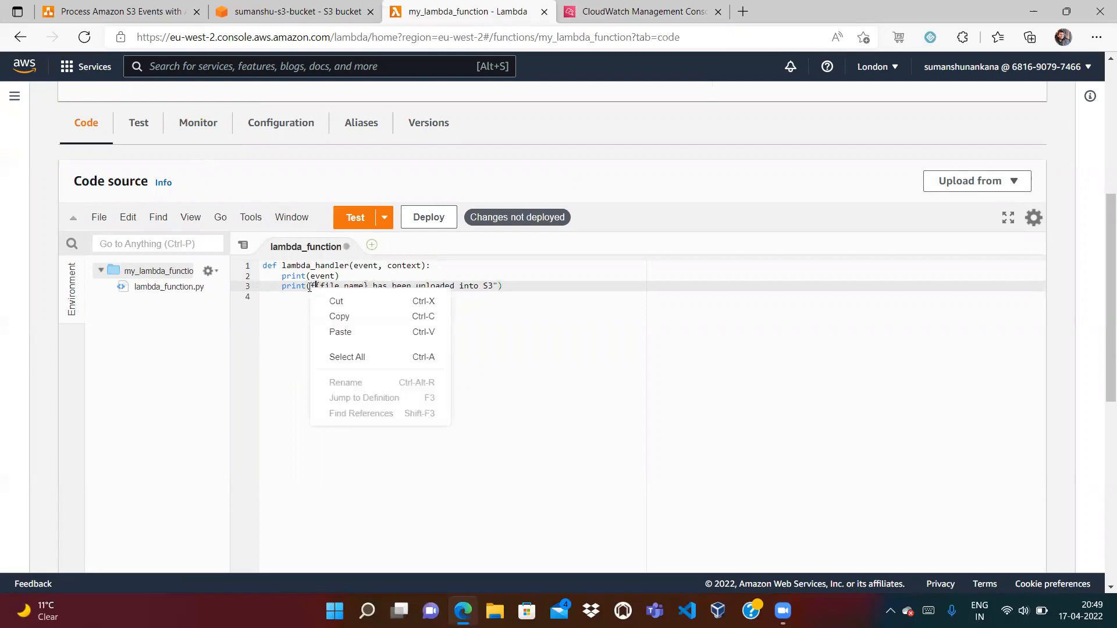
# Insert a 'file_name =' assignment line after print(event)
pyautogui.click(551, 286)
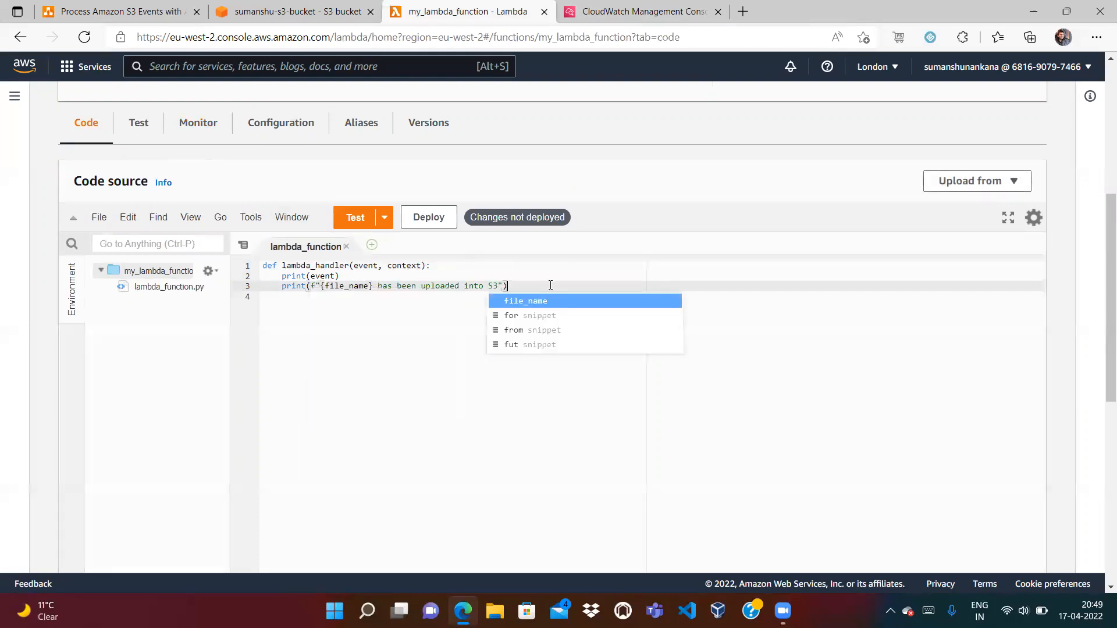
pyautogui.click(467, 276)
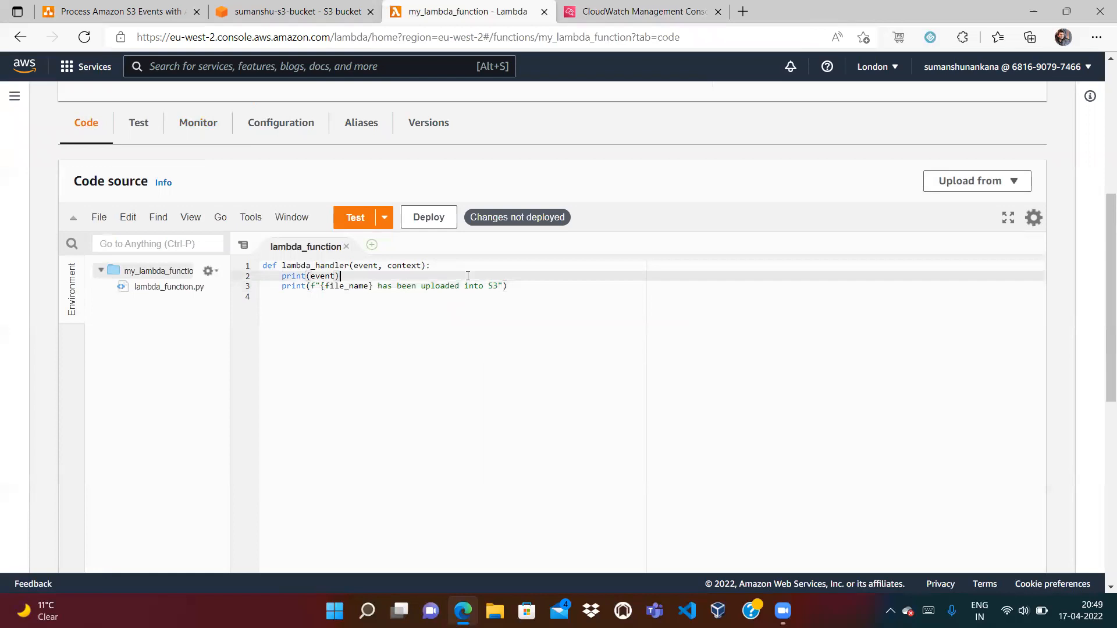
pyautogui.press('Return')
pyautogui.write('file_name ')
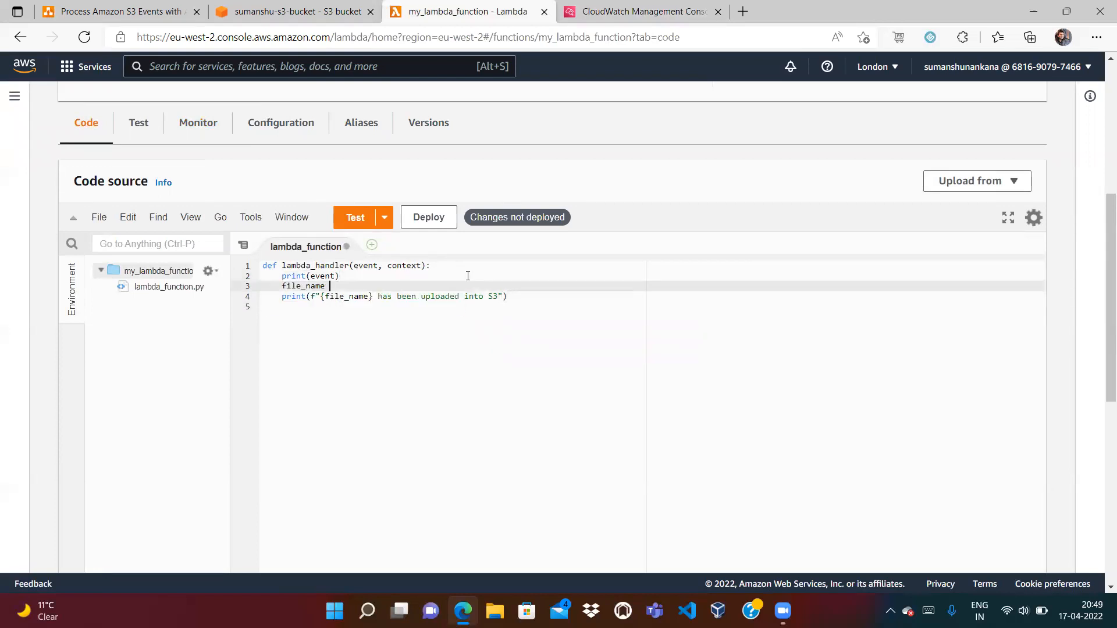
pyautogui.write('=')
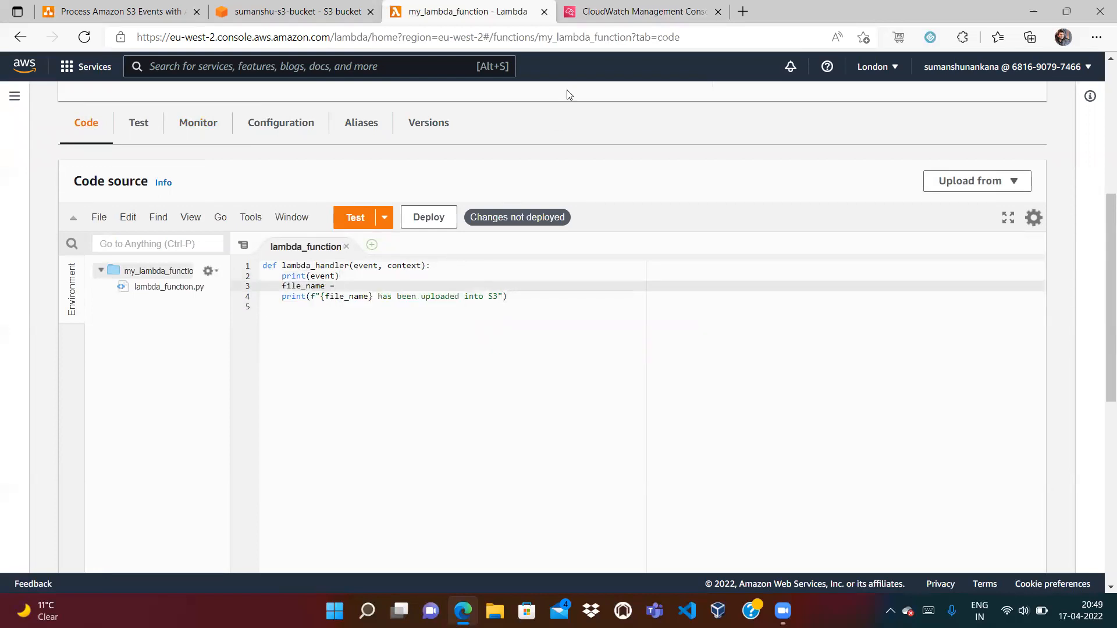
pyautogui.click(611, 13)
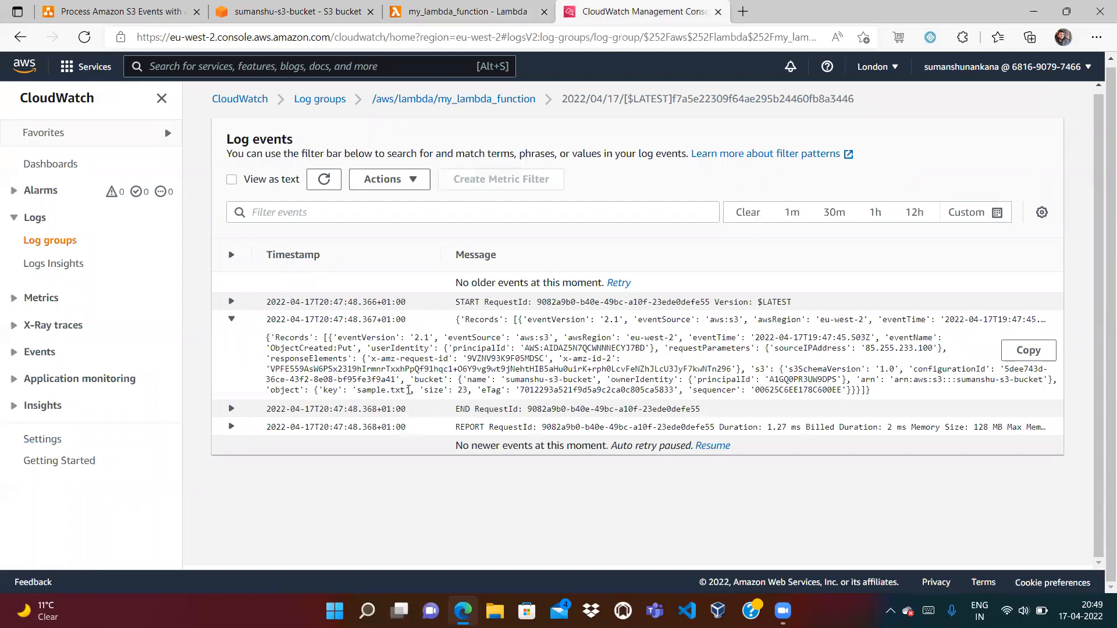
# Trace sample.txt in the logged event JSON back through the Records list structure
pyautogui.moveTo(356, 388); pyautogui.dragTo(408, 392)
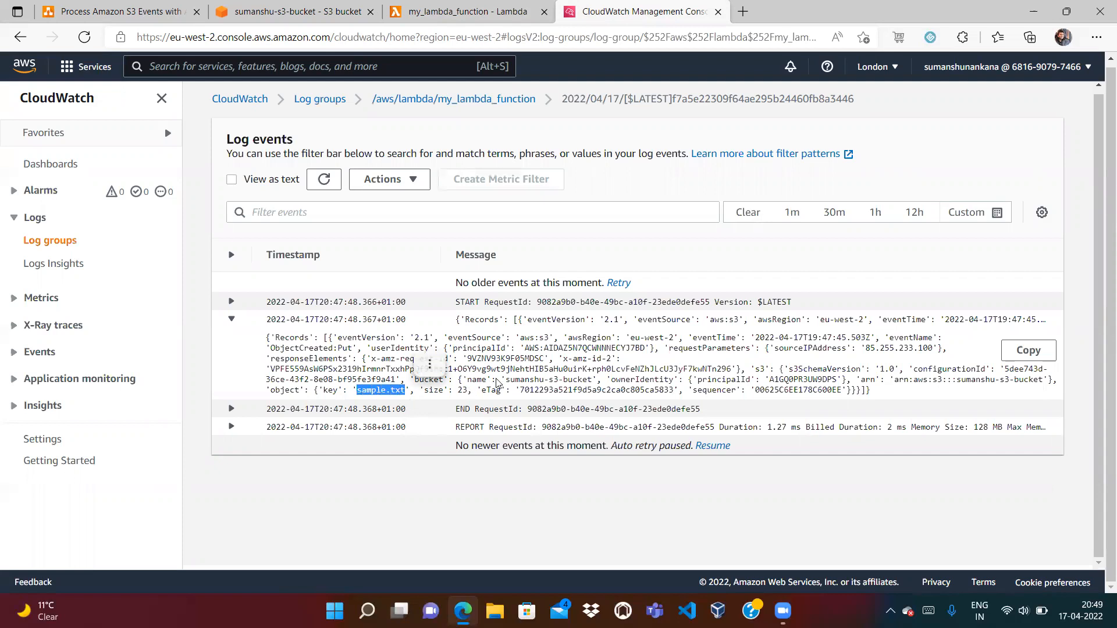
pyautogui.click(394, 489)
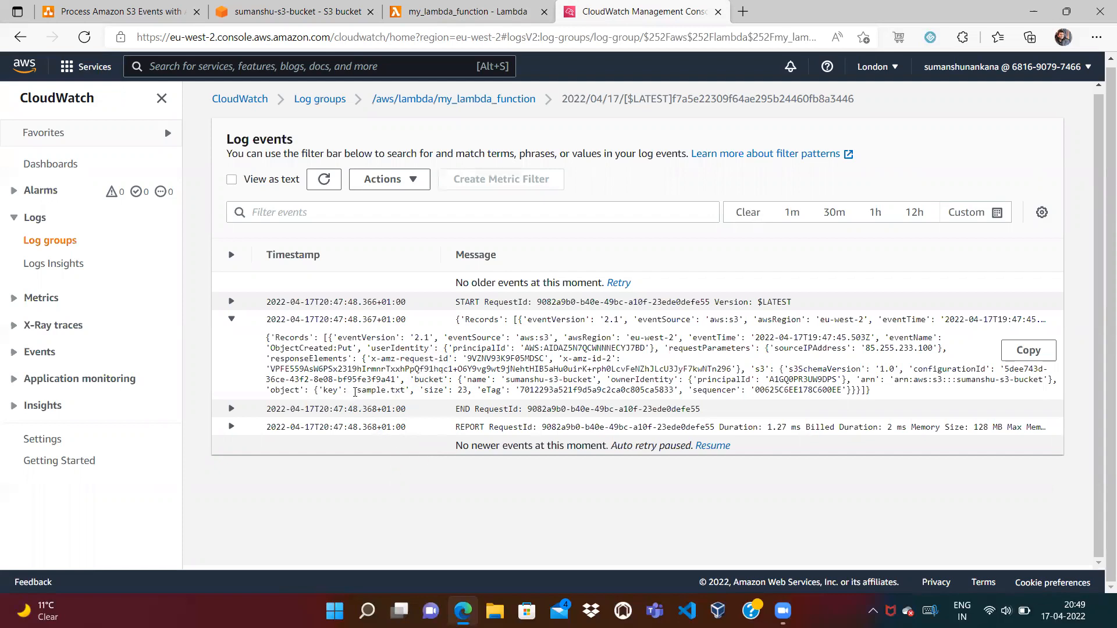
pyautogui.rightClick(384, 387)
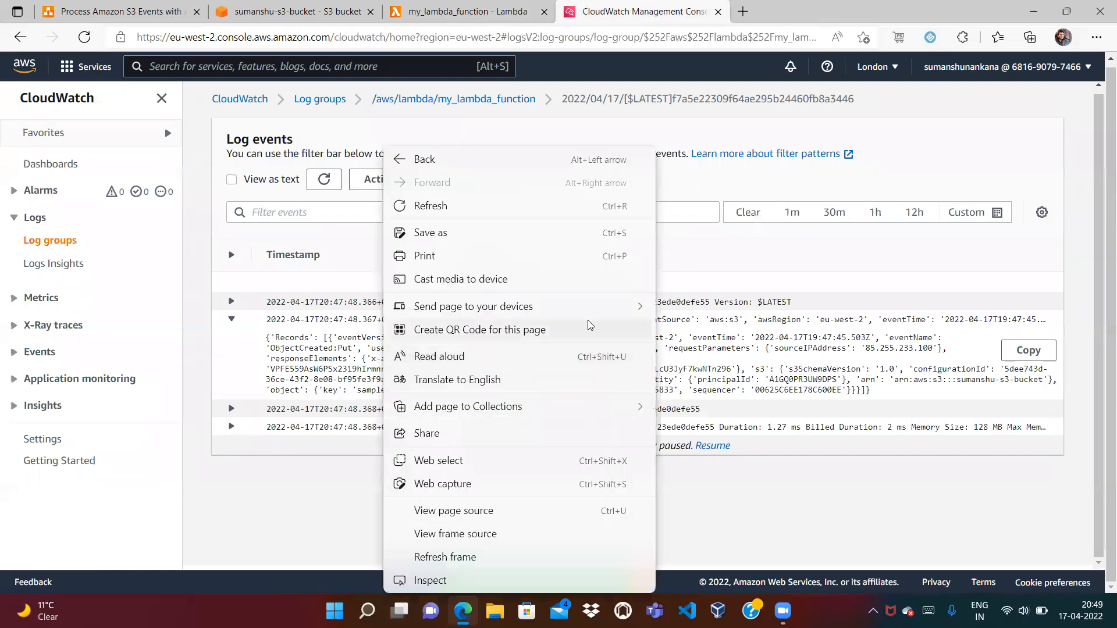
pyautogui.click(712, 283)
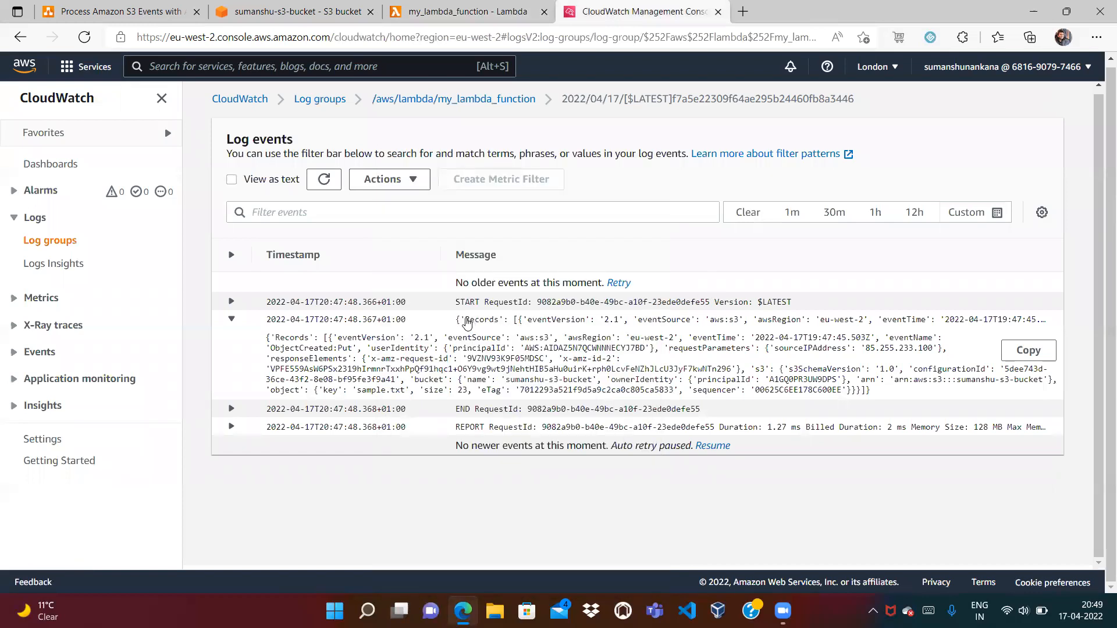
pyautogui.moveTo(465, 324); pyautogui.dragTo(498, 326)
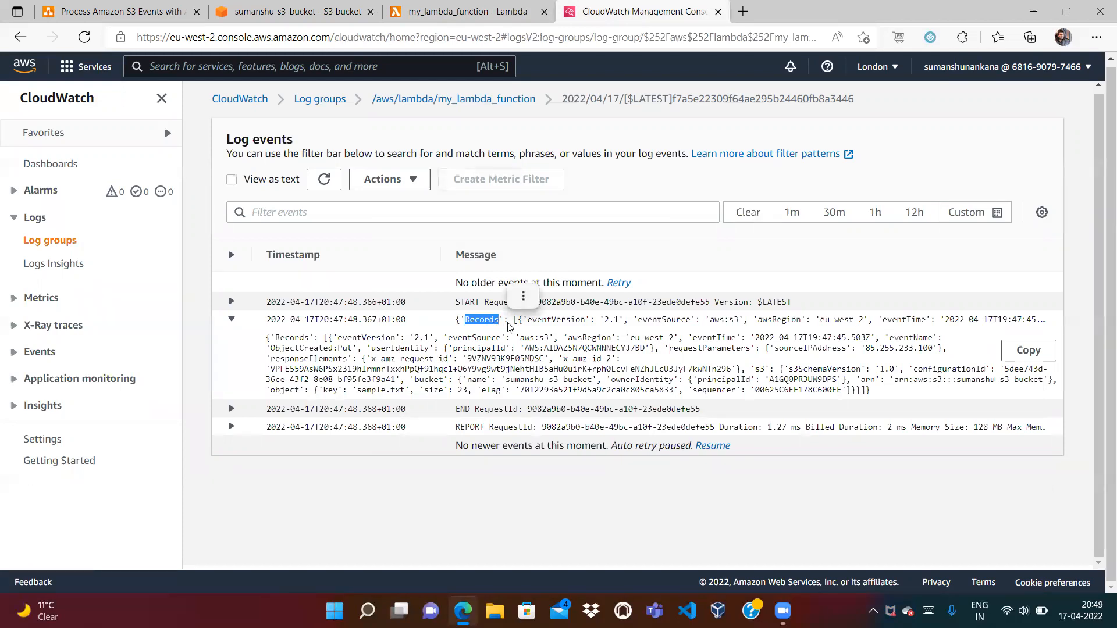
pyautogui.click(513, 320)
pyautogui.rightClick(612, 365)
pyautogui.click(519, 322)
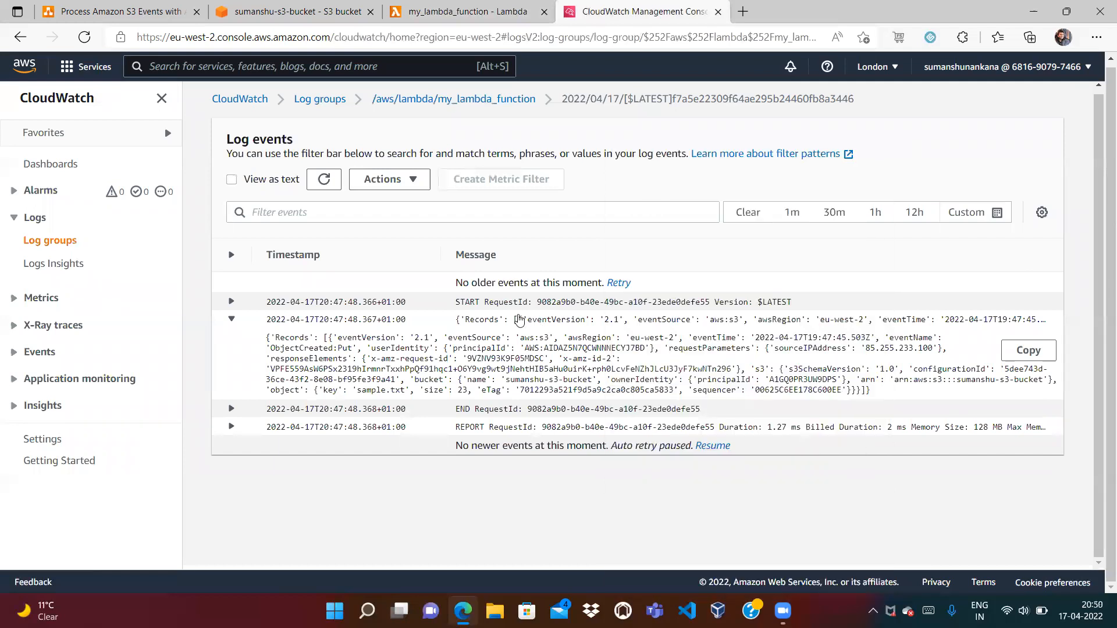
pyautogui.rightClick(555, 343)
pyautogui.click(410, 336)
pyautogui.moveTo(324, 338); pyautogui.dragTo(867, 398)
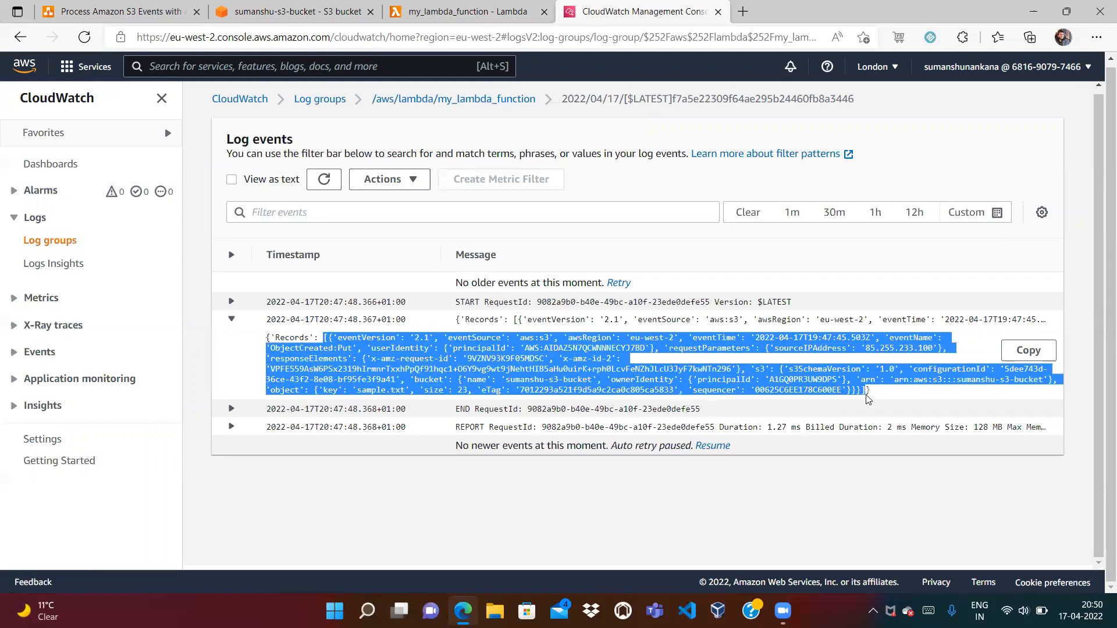
pyautogui.doubleClick(284, 336)
# Begin the file_name assignment as event['Records'][0, using the logged event as reference
pyautogui.click(433, 11)
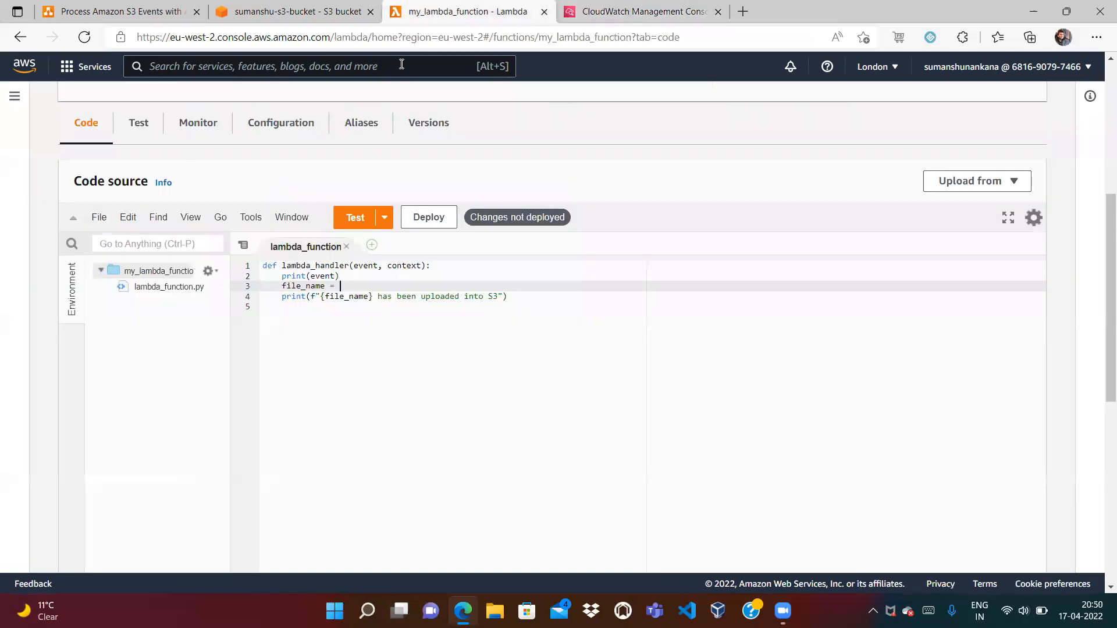
pyautogui.write("event['")
pyautogui.click(613, 20)
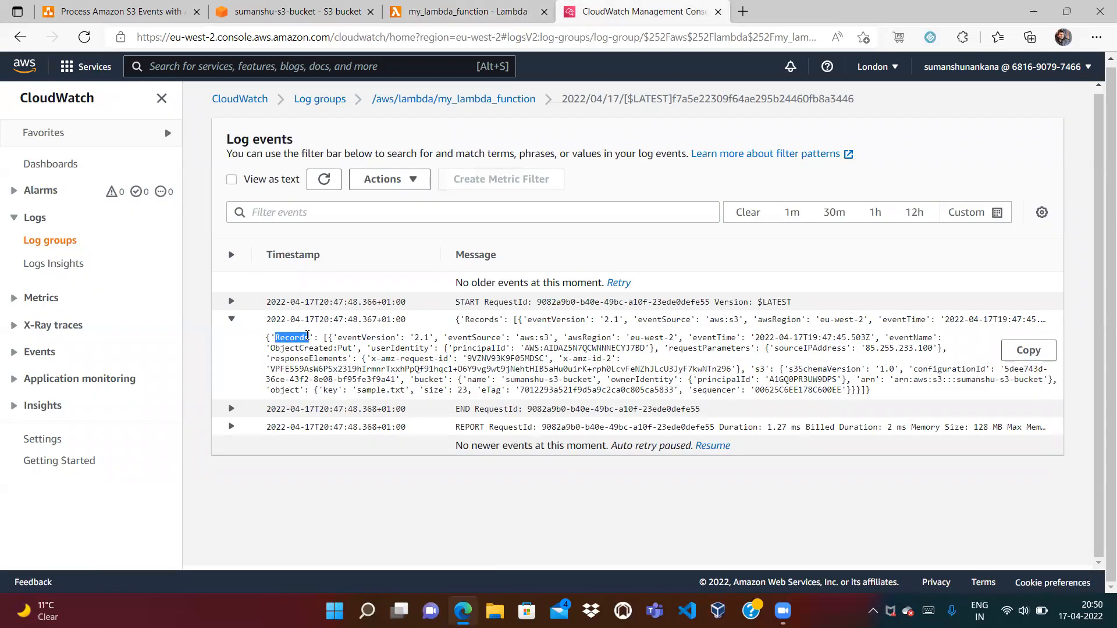
pyautogui.click(432, 11)
pyautogui.hotkey('ctrl', 'v')
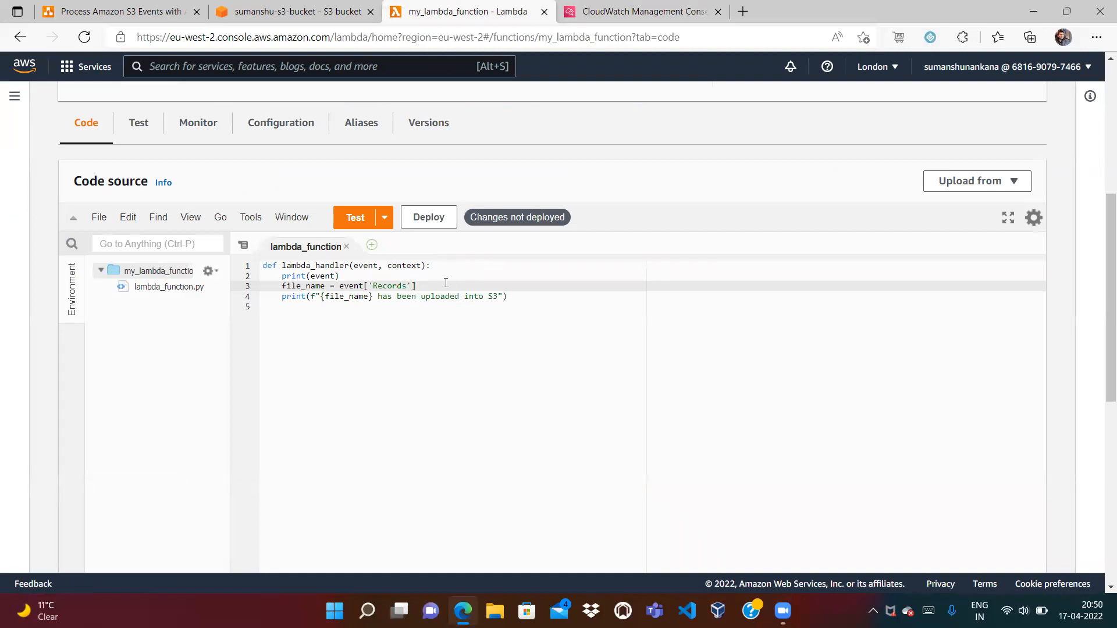
pyautogui.click(622, 11)
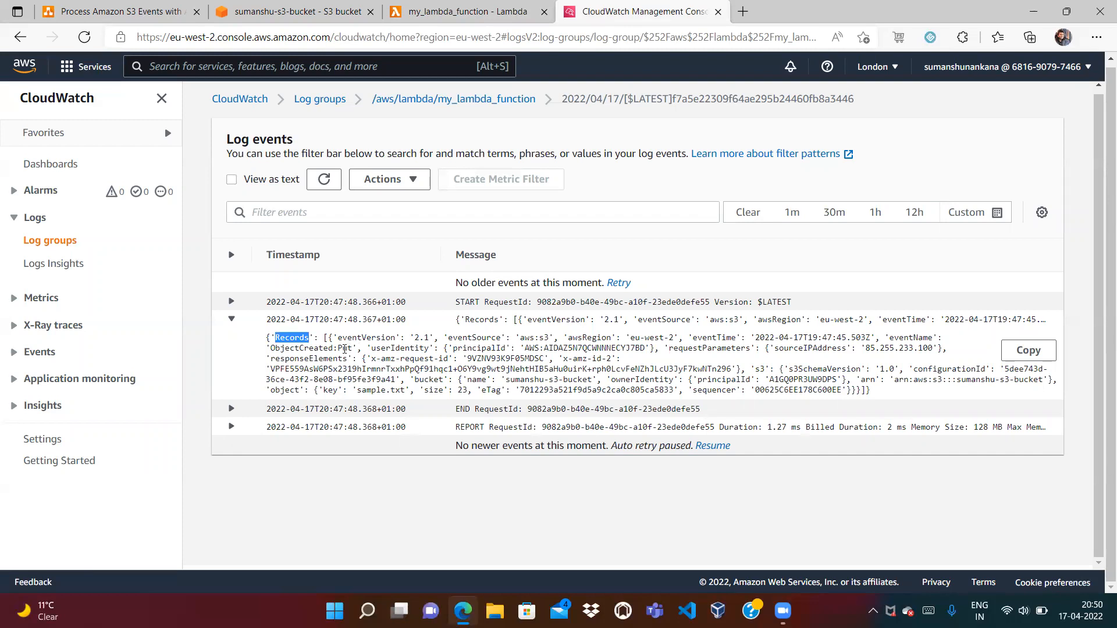
pyautogui.moveTo(320, 339); pyautogui.dragTo(867, 392)
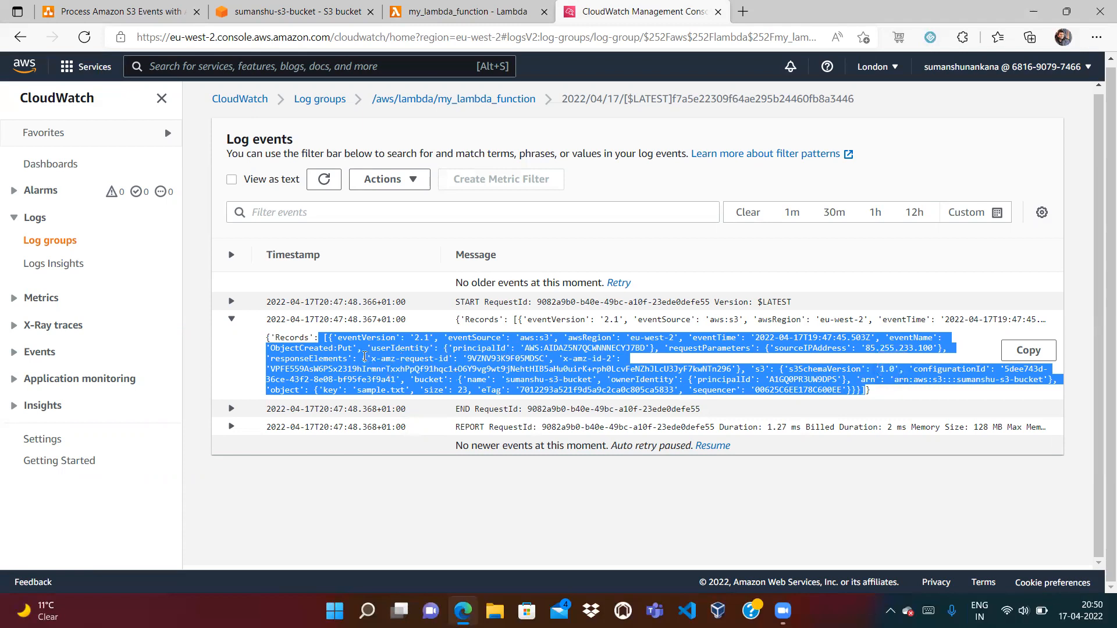
pyautogui.click(414, 17)
pyautogui.write('[0')
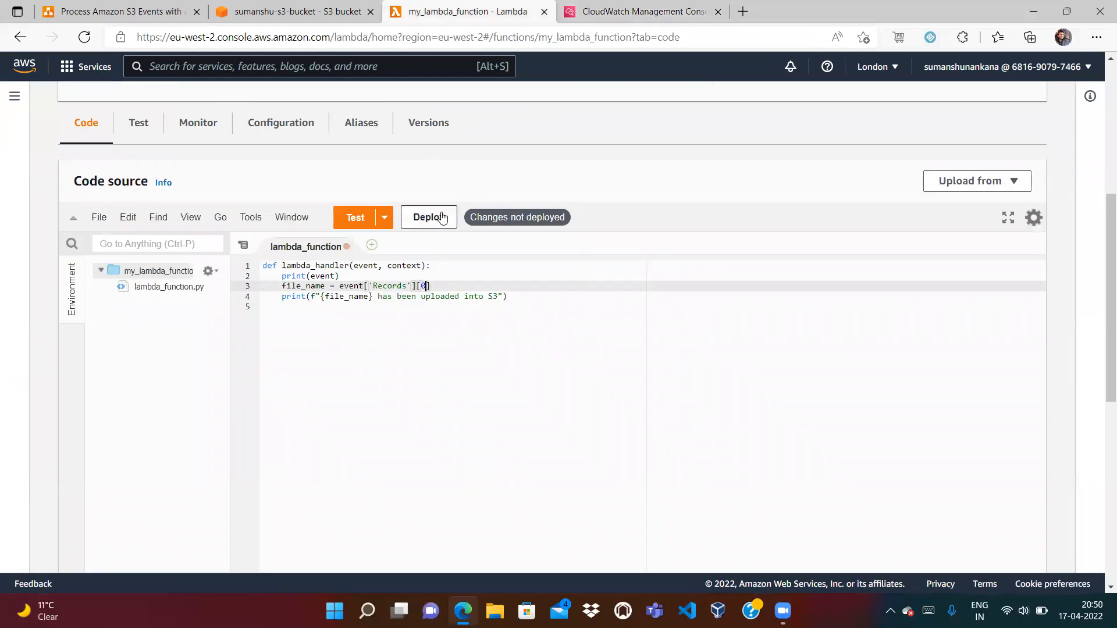
# Locate the key field in the logged event and append ['object']['key'] to the assignment
pyautogui.click(664, 17)
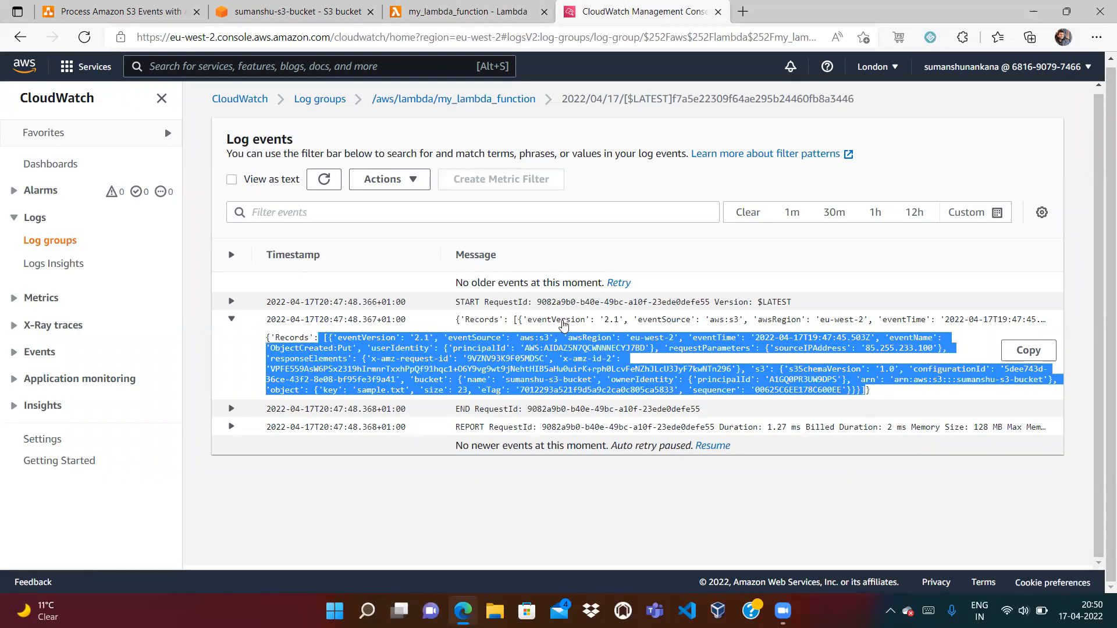
pyautogui.click(455, 324)
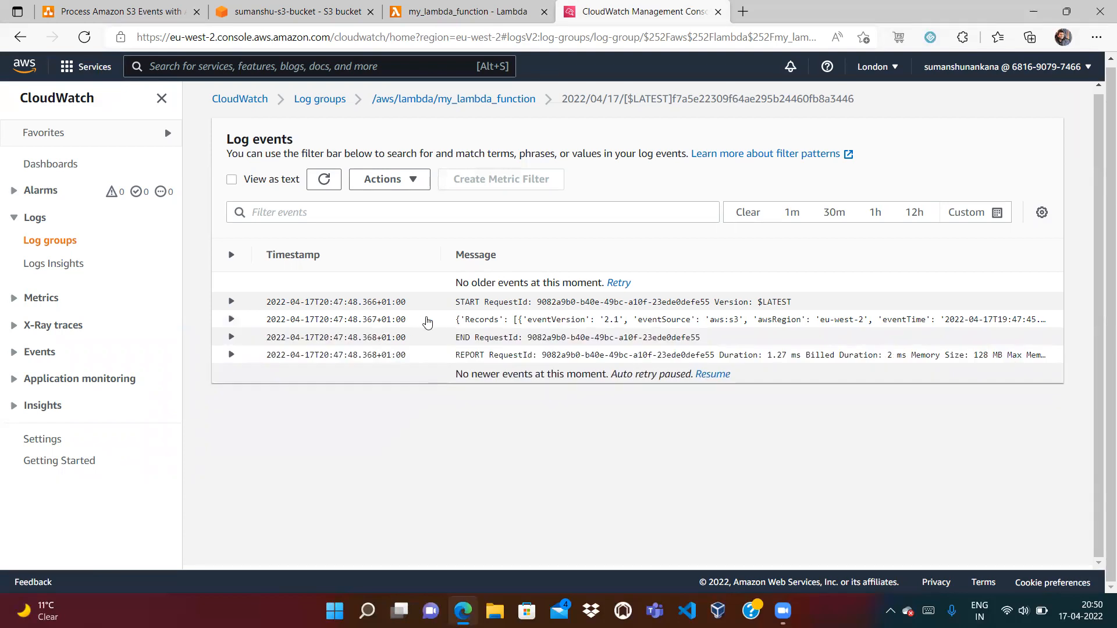
pyautogui.click(252, 323)
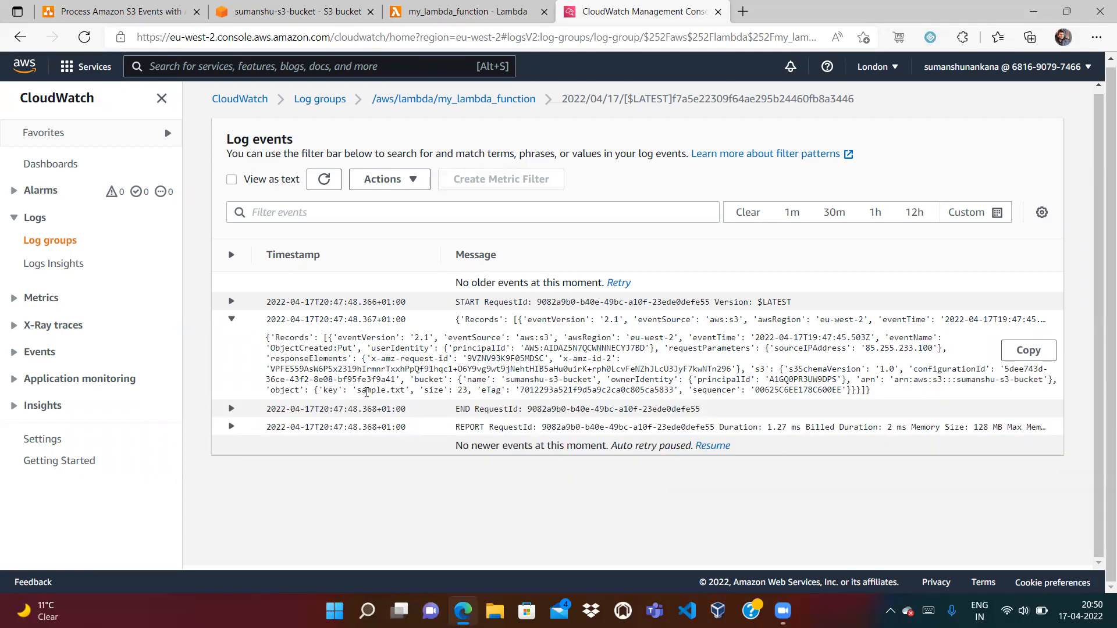
pyautogui.doubleClick(330, 389)
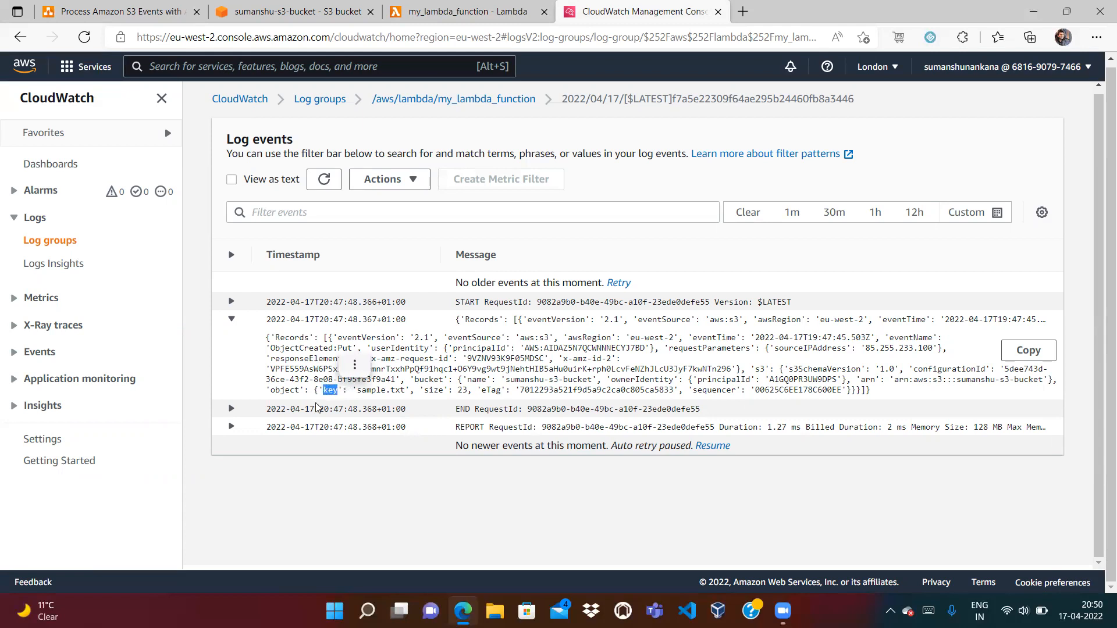
pyautogui.click(278, 389)
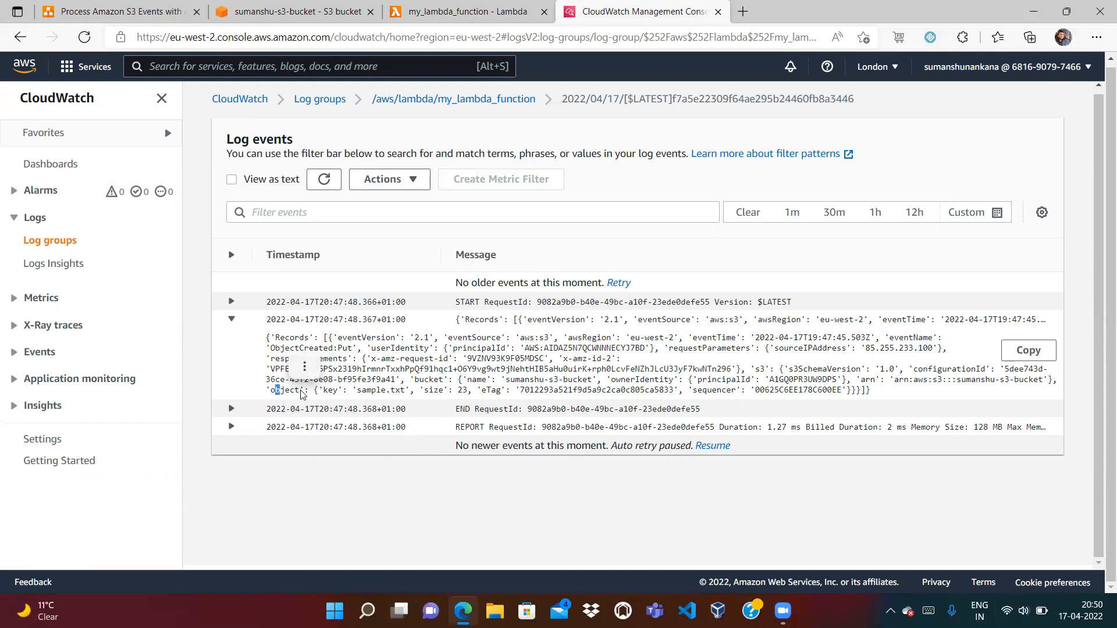
pyautogui.click(414, 13)
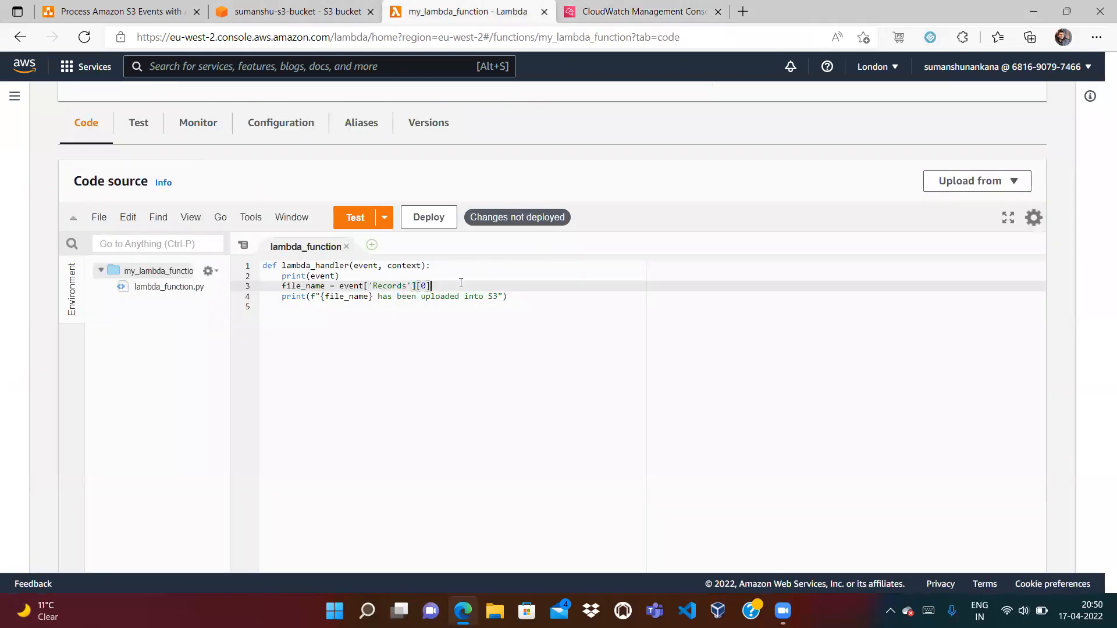
pyautogui.write("['object']")
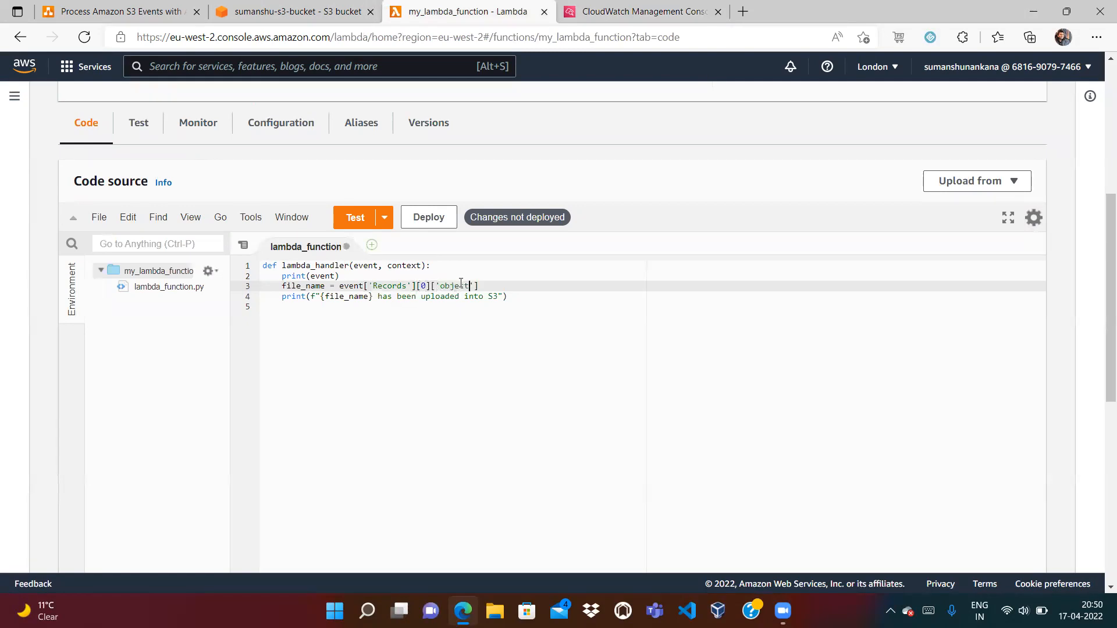
pyautogui.write("['key")
# Examine the object, key, sample.txt and s3 fields in the logged event JSON
pyautogui.click(637, 9)
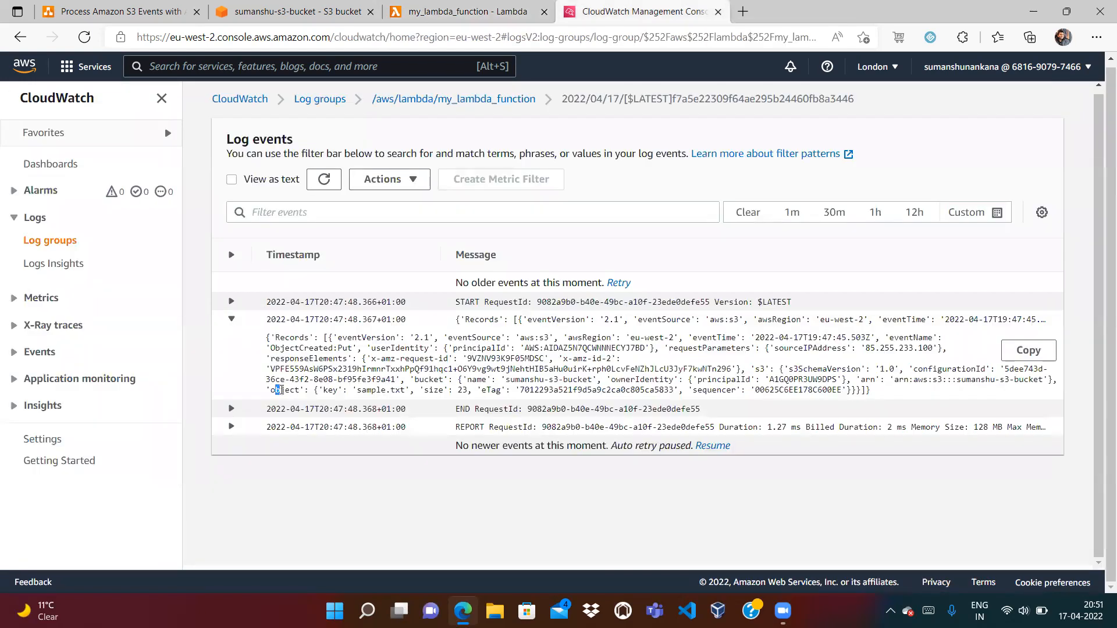
pyautogui.doubleClick(330, 390)
pyautogui.doubleClick(285, 390)
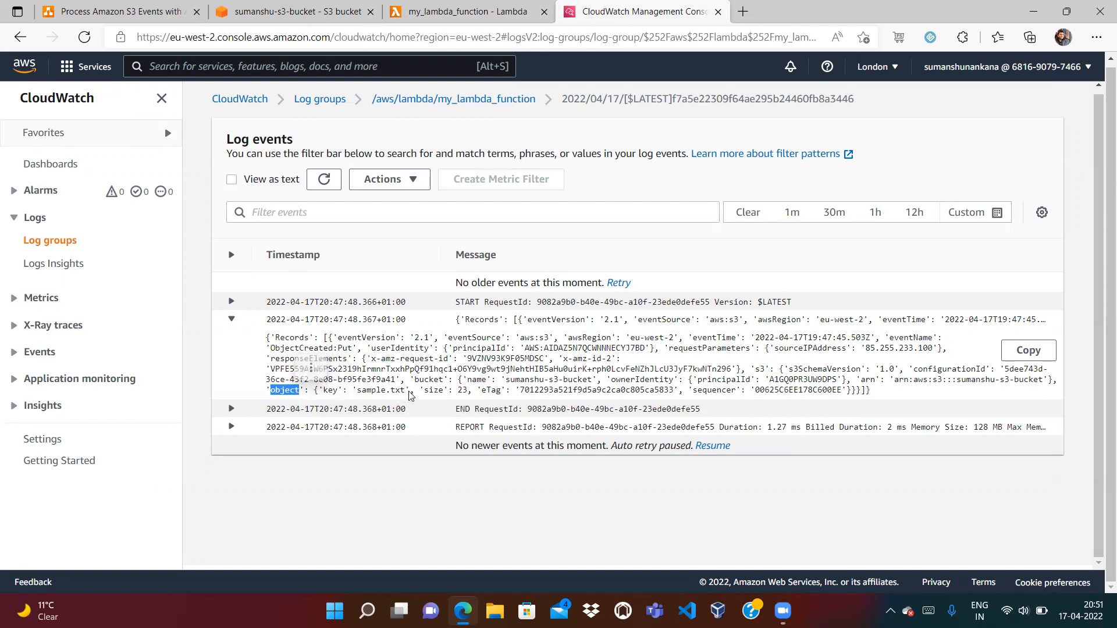
pyautogui.moveTo(352, 391); pyautogui.dragTo(402, 390)
pyautogui.moveTo(324, 390); pyautogui.dragTo(336, 389)
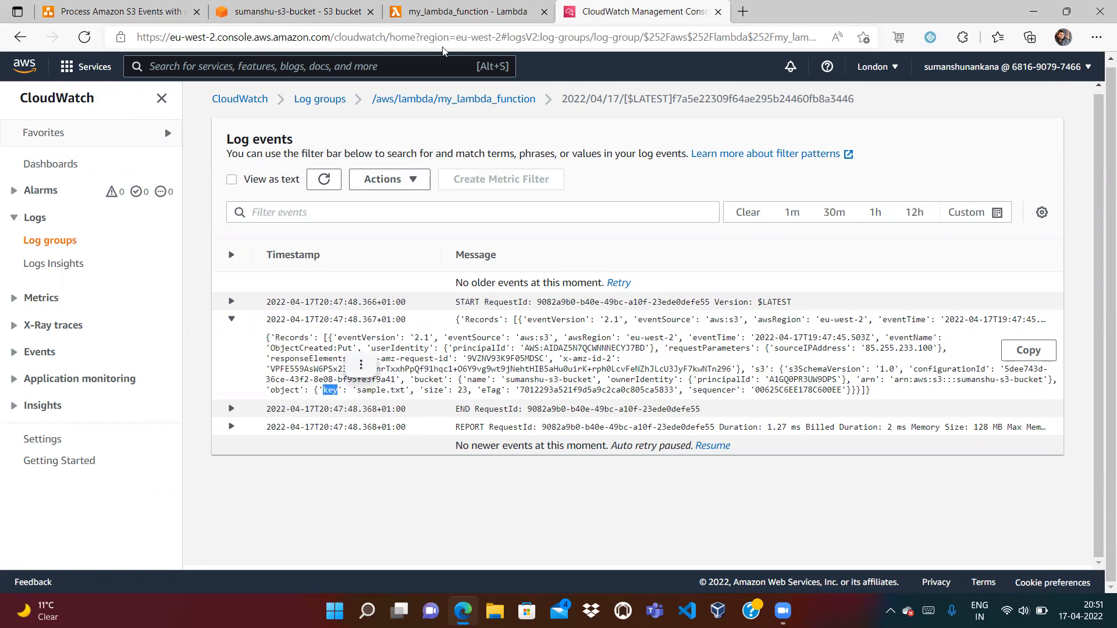
pyautogui.click(469, 12)
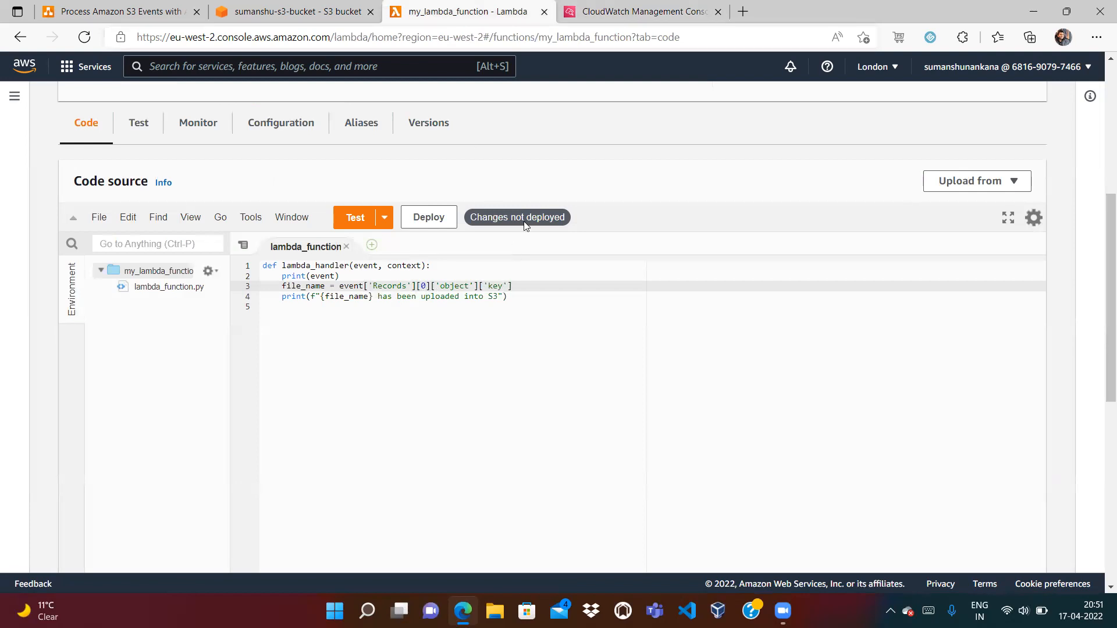
pyautogui.click(586, 9)
pyautogui.click(325, 392)
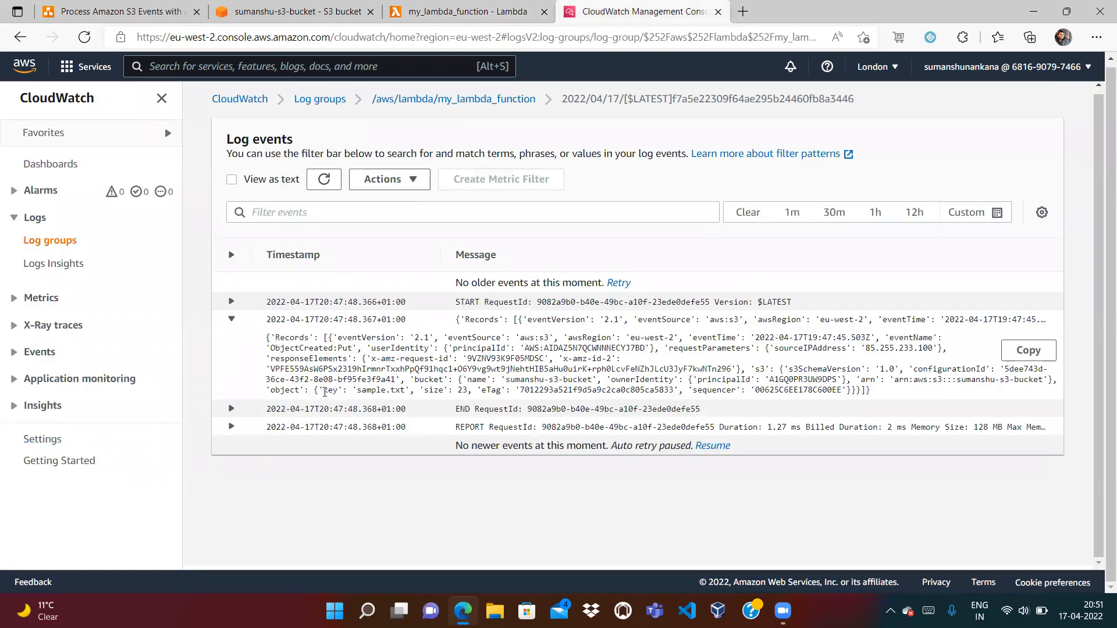
pyautogui.moveTo(269, 393); pyautogui.dragTo(300, 390)
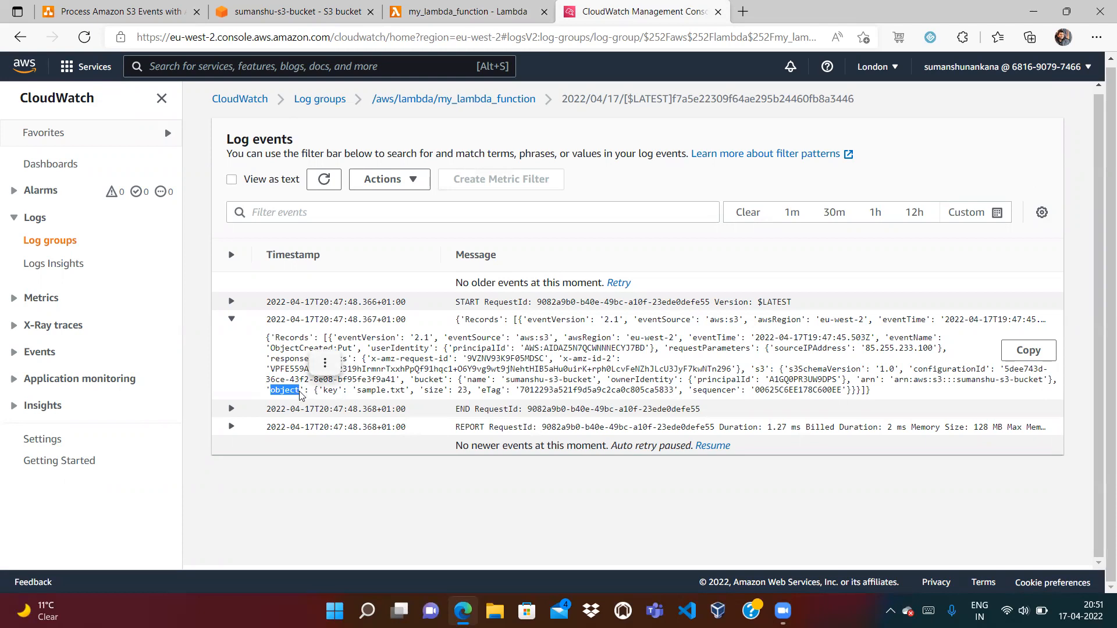
pyautogui.click(465, 12)
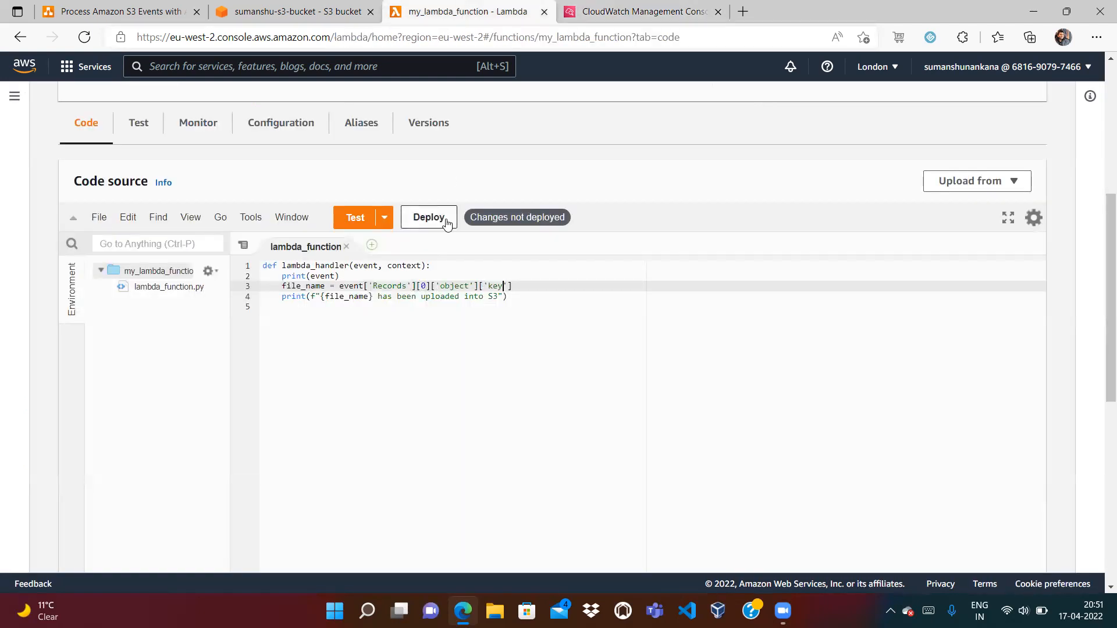
pyautogui.click(629, 4)
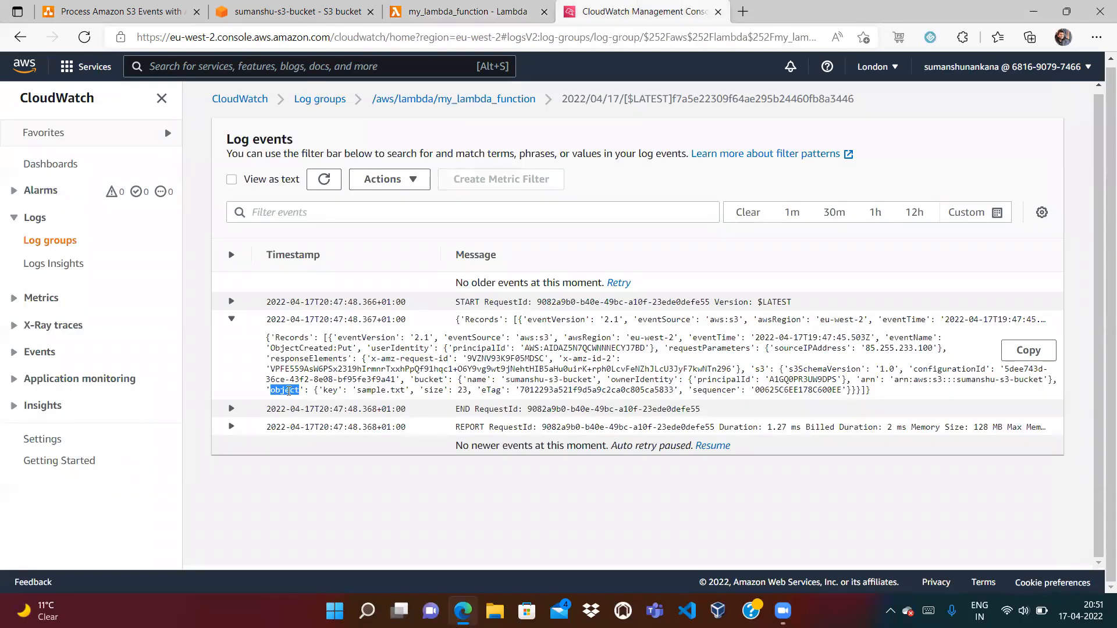
pyautogui.moveTo(290, 390); pyautogui.dragTo(517, 390)
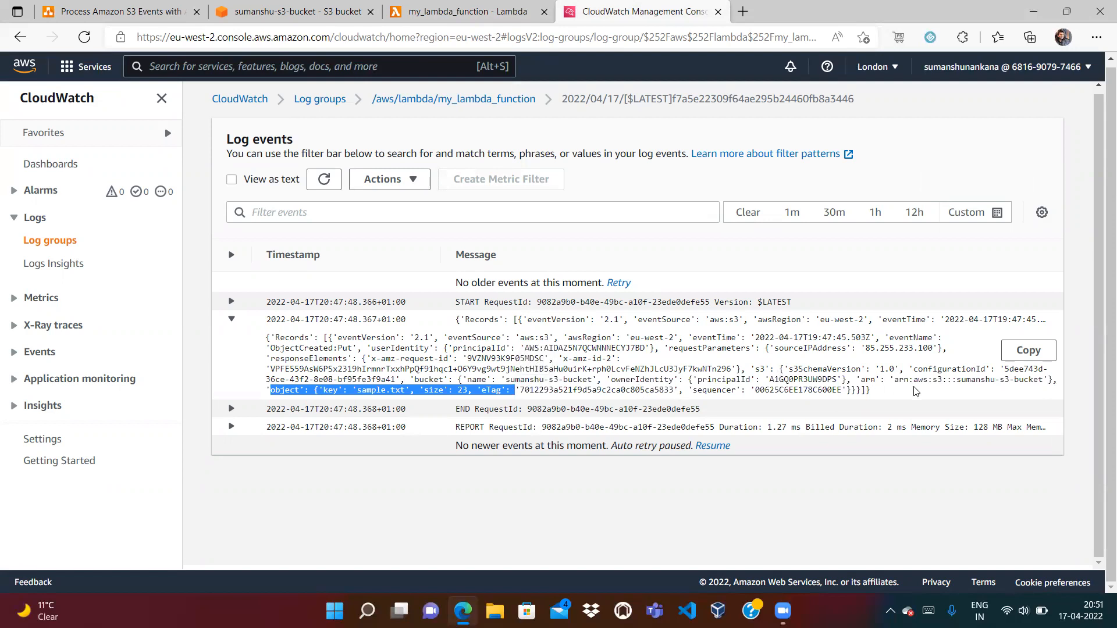
pyautogui.click(497, 389)
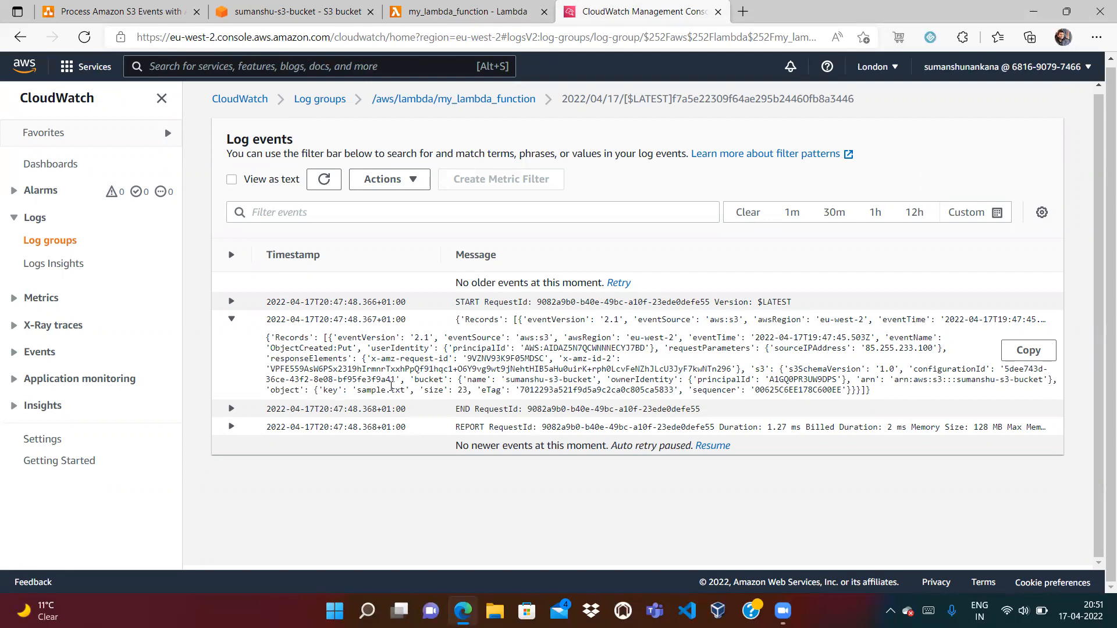
pyautogui.doubleClick(760, 369)
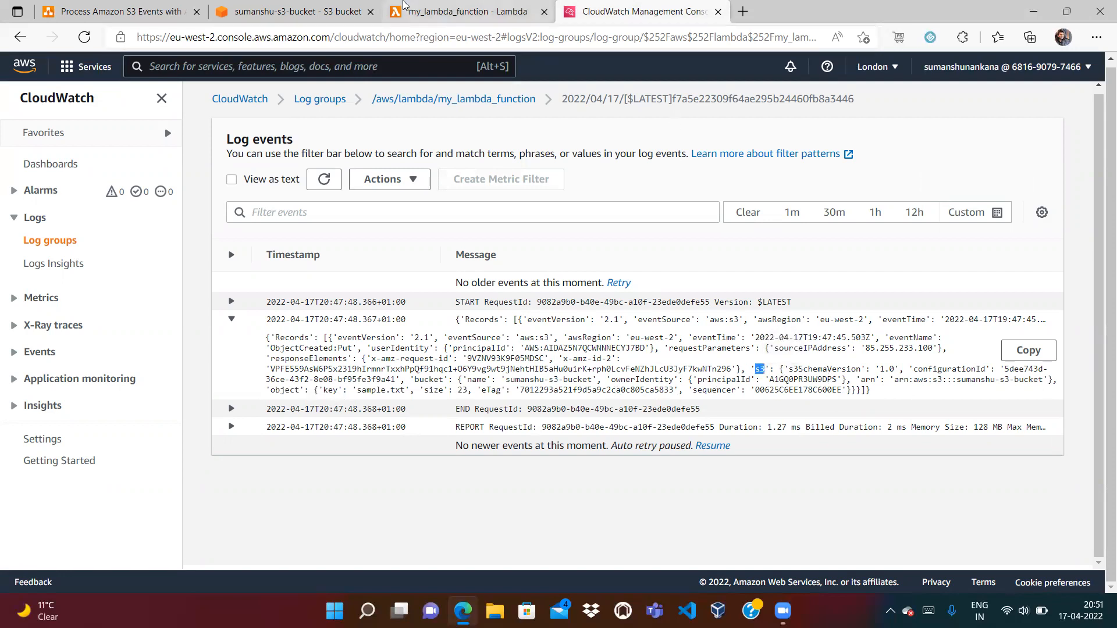
# Insert ['s3'] so the line reads event['Records'][0]['s3']['object']['key'], then deploy
pyautogui.click(320, 7)
pyautogui.click(424, 14)
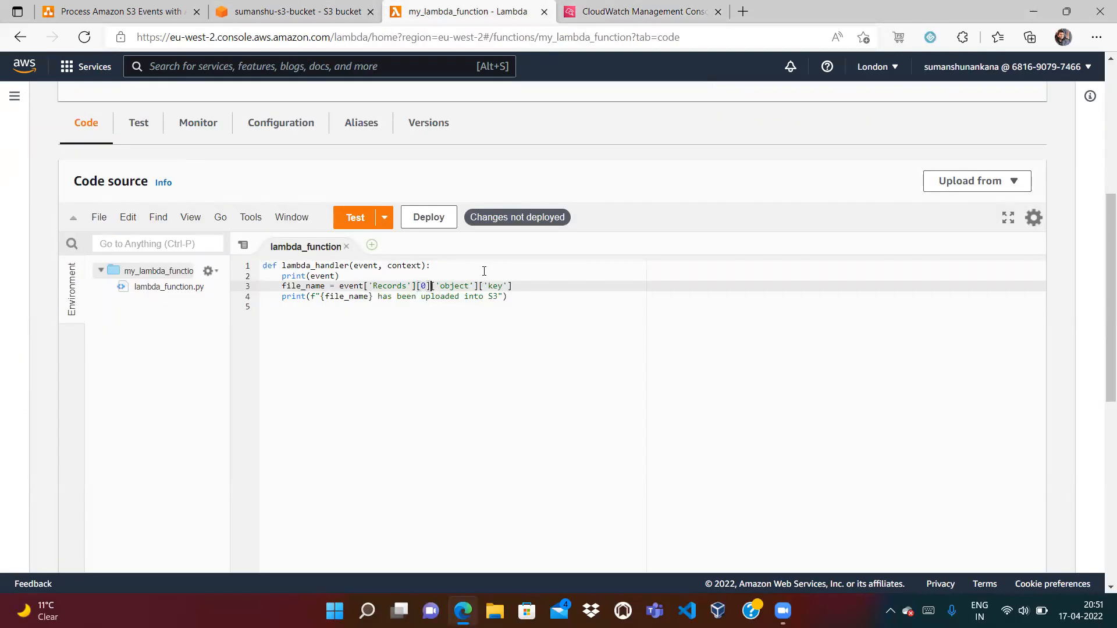
pyautogui.write("['s3']")
pyautogui.click(417, 226)
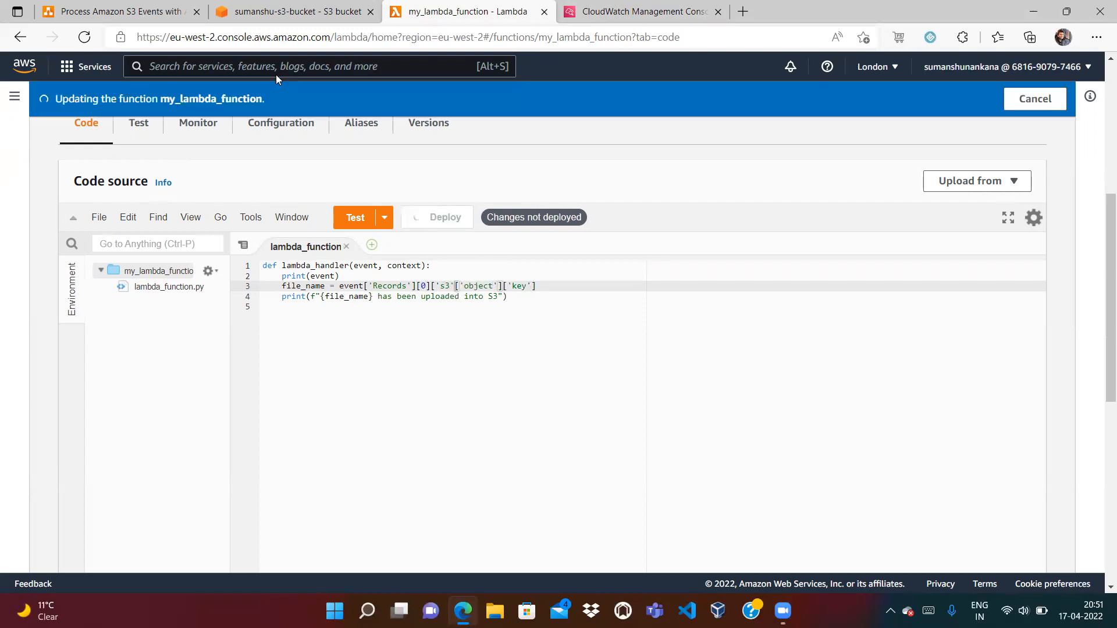
# Add sample.txt from the Desktop to a new upload for sumanshu-s3-bucket
pyautogui.click(103, 13)
pyautogui.click(289, 9)
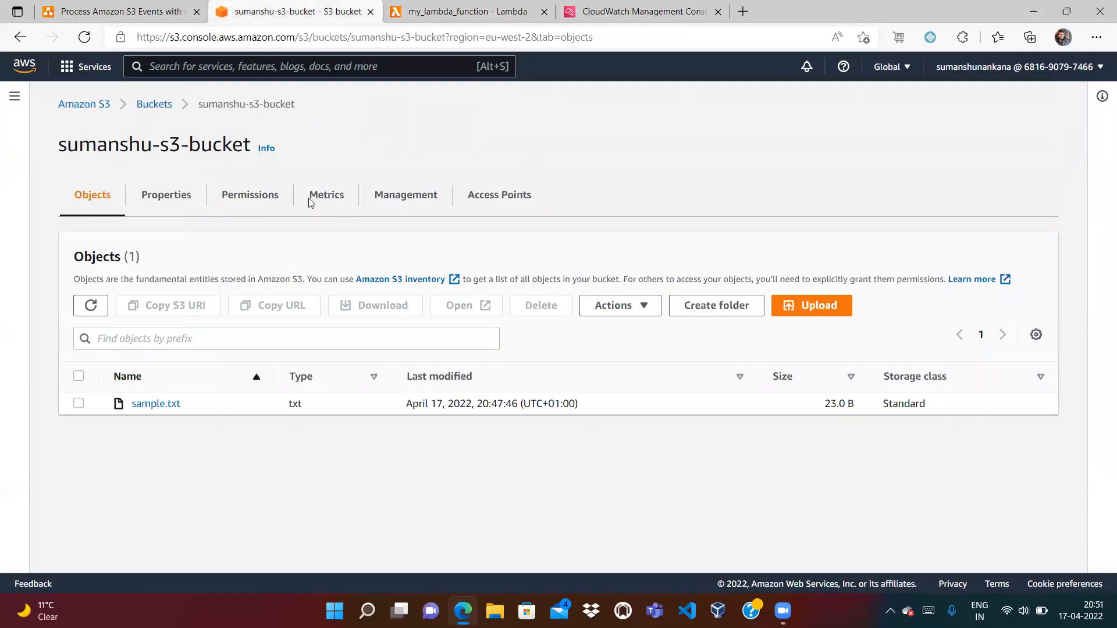
pyautogui.click(792, 306)
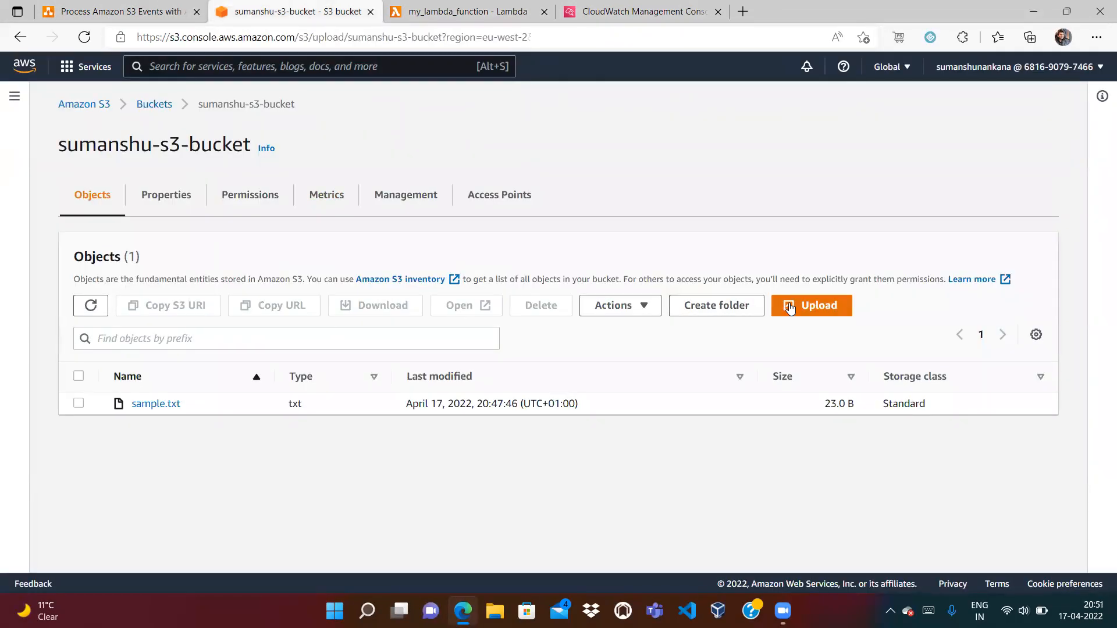
pyautogui.click(500, 286)
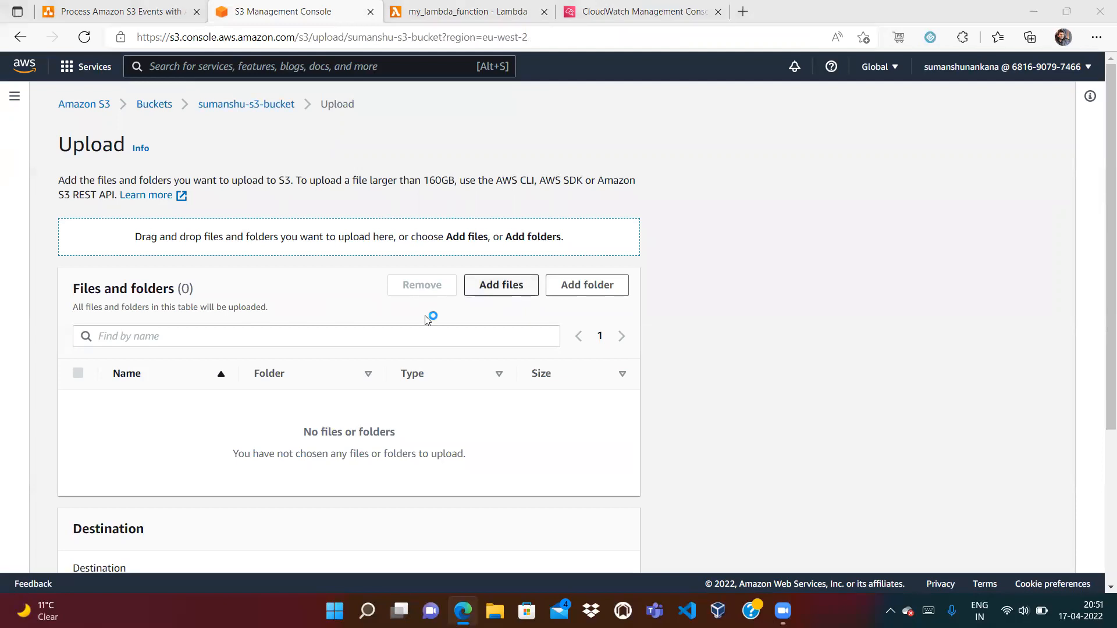
pyautogui.click(210, 261)
pyautogui.press('Down')
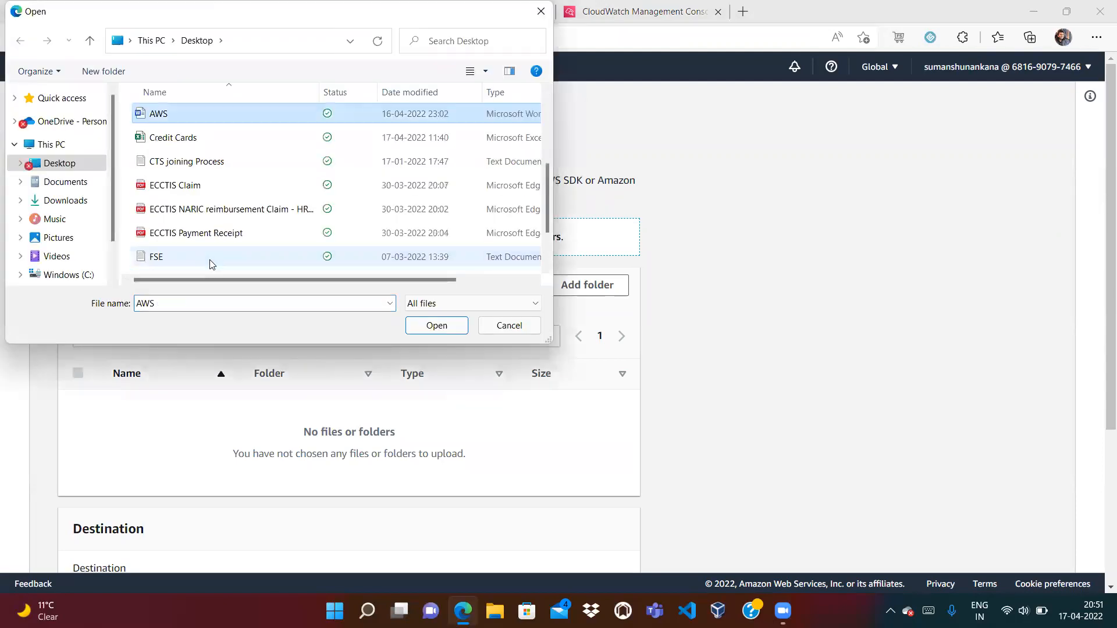
pyautogui.click(172, 184)
pyautogui.press('s')
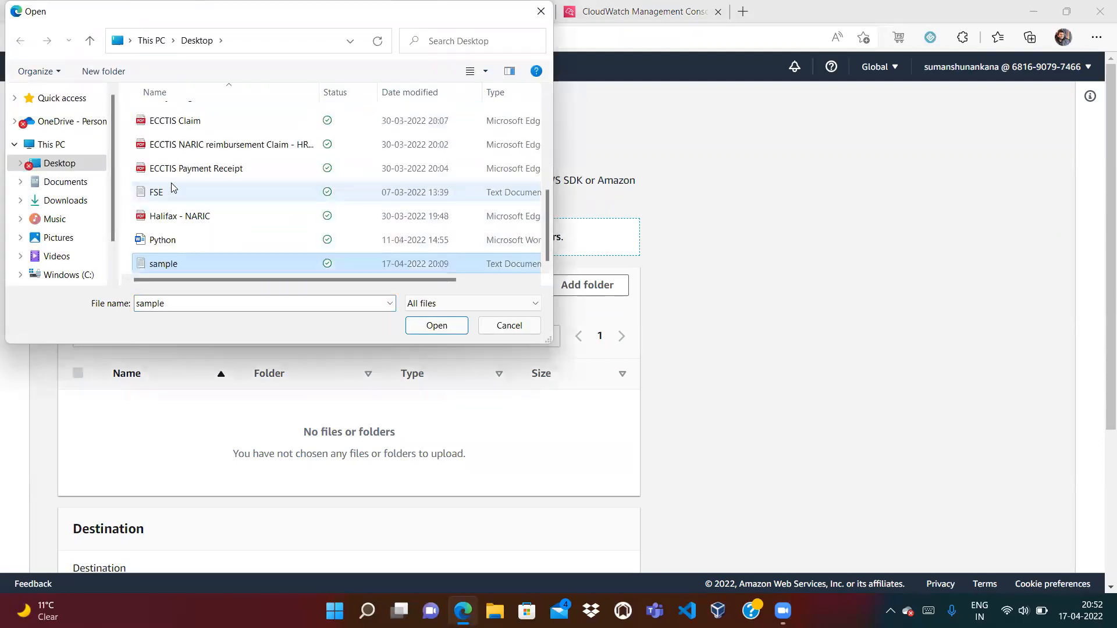
pyautogui.click(433, 326)
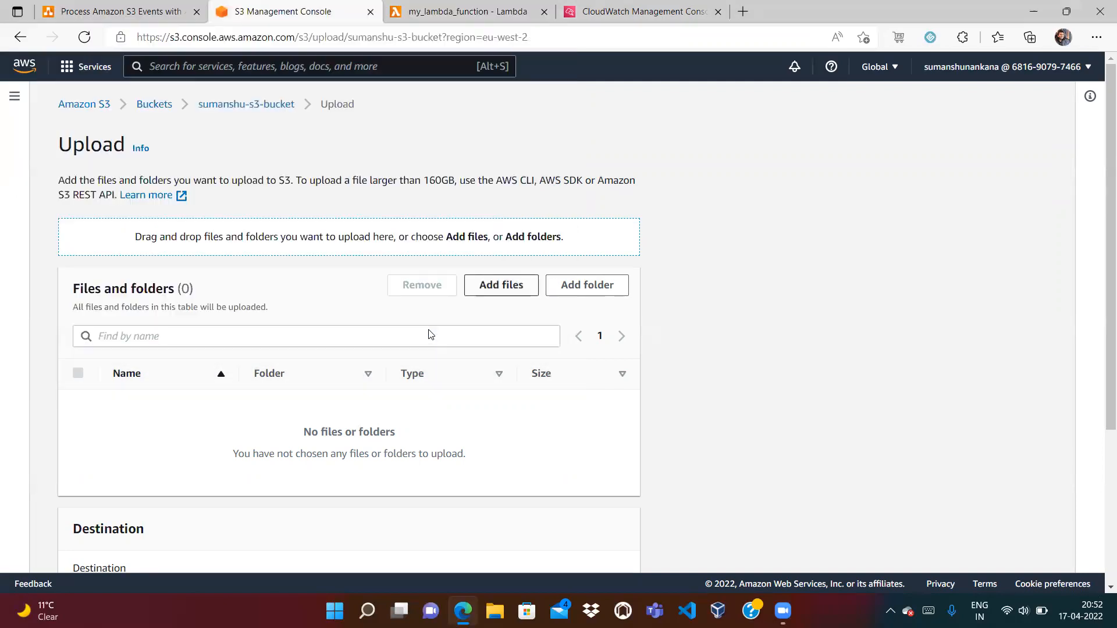
# Upload sample.txt (23.0 B) to the bucket and close the upload status page
pyautogui.scroll(-3, 1103, 528)
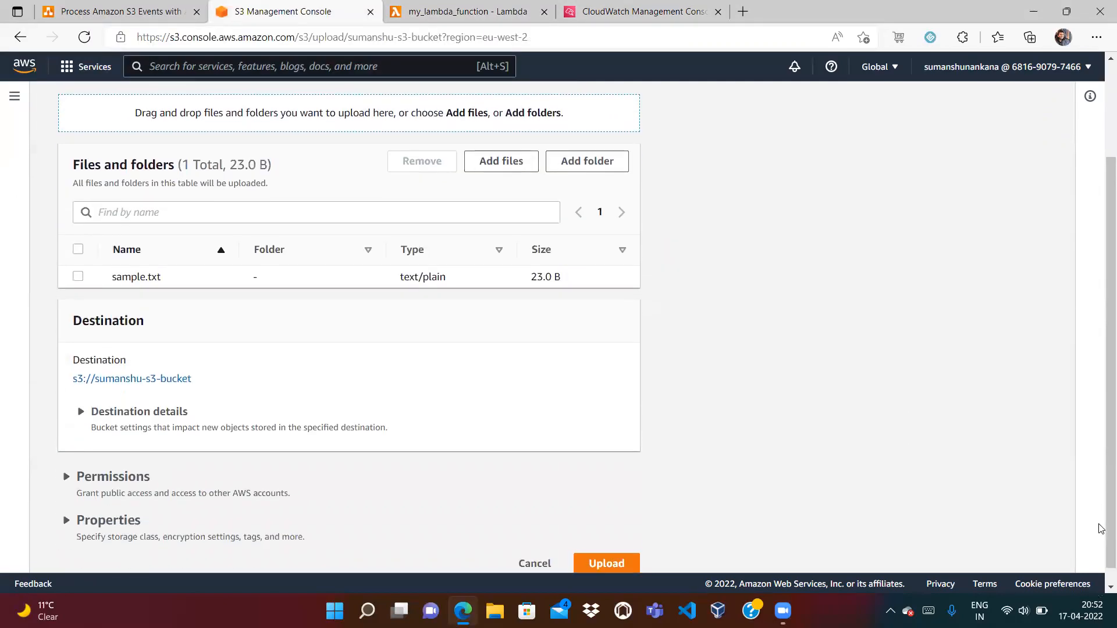
pyautogui.click(595, 553)
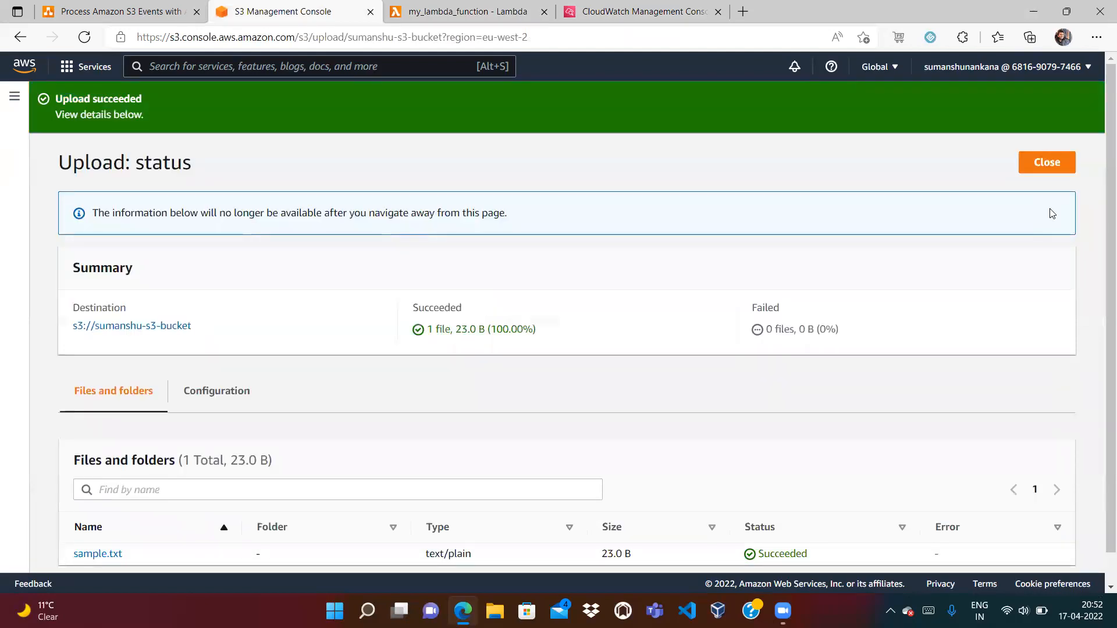
pyautogui.click(1041, 164)
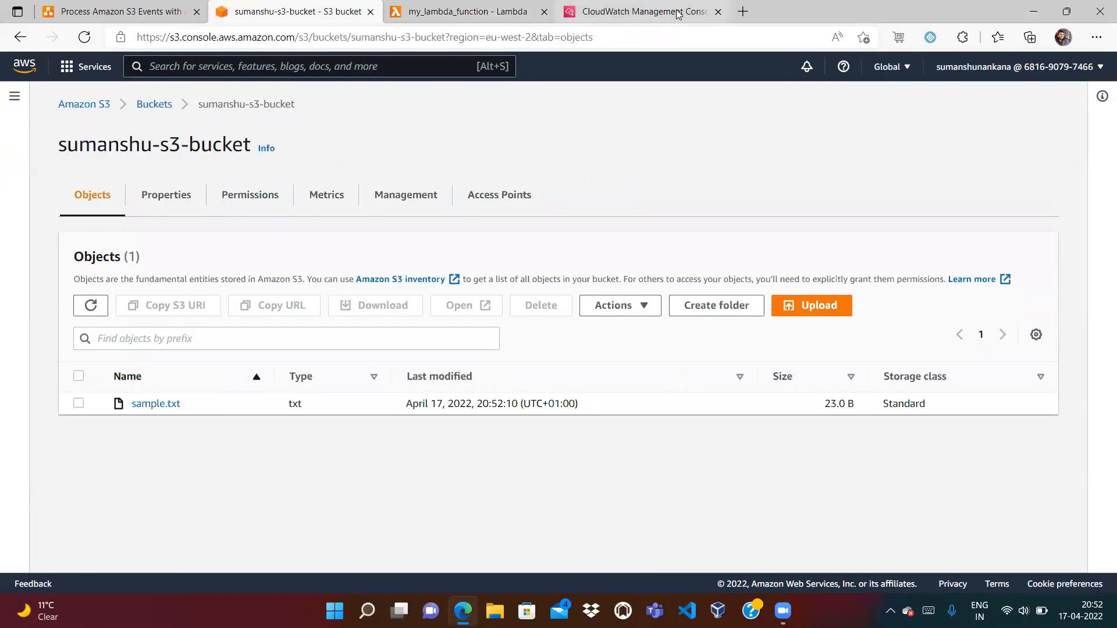
pyautogui.click(678, 13)
# Refresh the my_lambda_function log streams and expand the newest ERROR, a syntax error at line 4
pyautogui.click(420, 100)
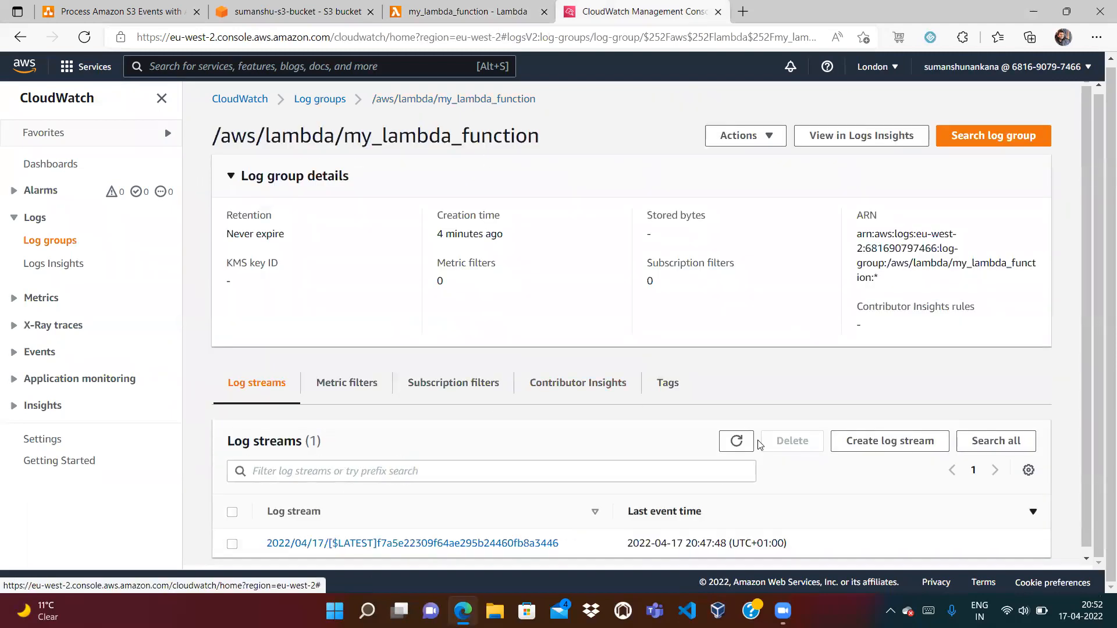
pyautogui.click(737, 441)
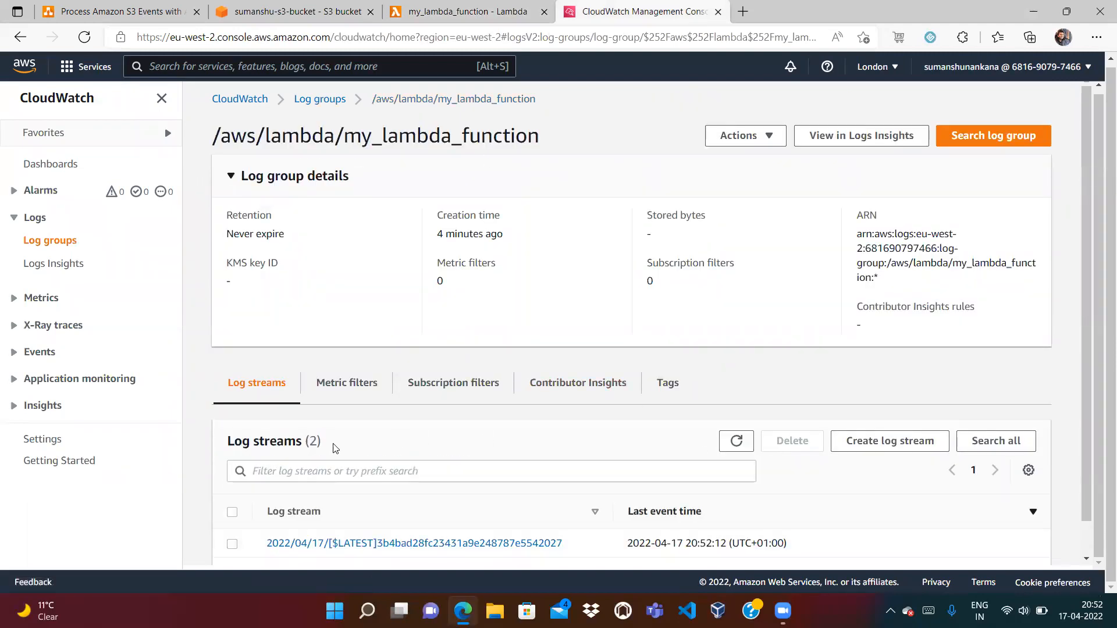
pyautogui.click(344, 544)
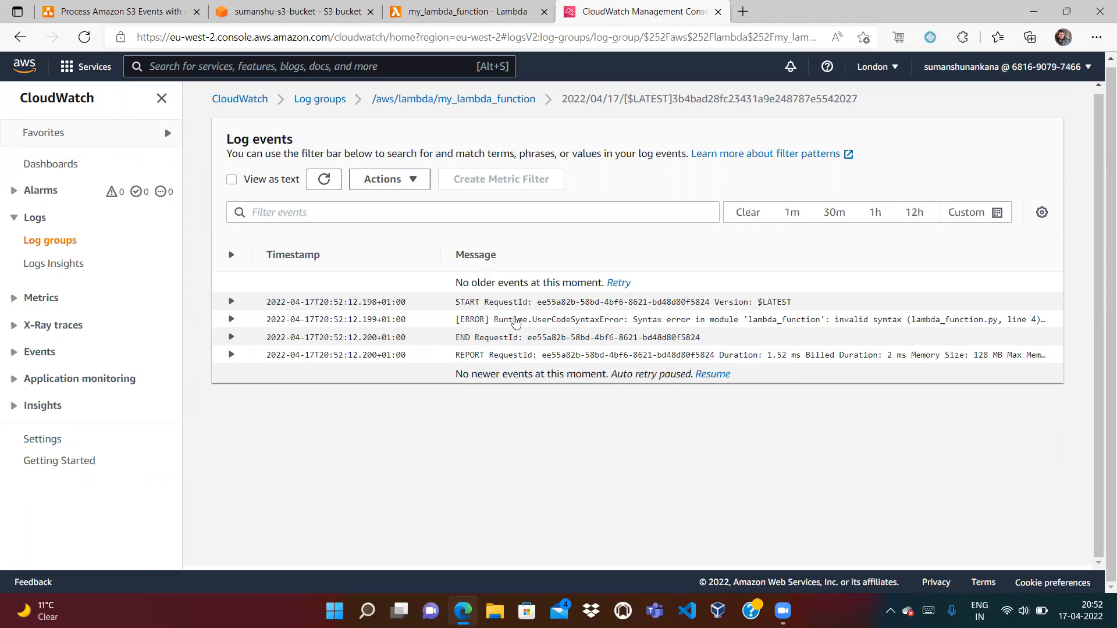
pyautogui.click(230, 321)
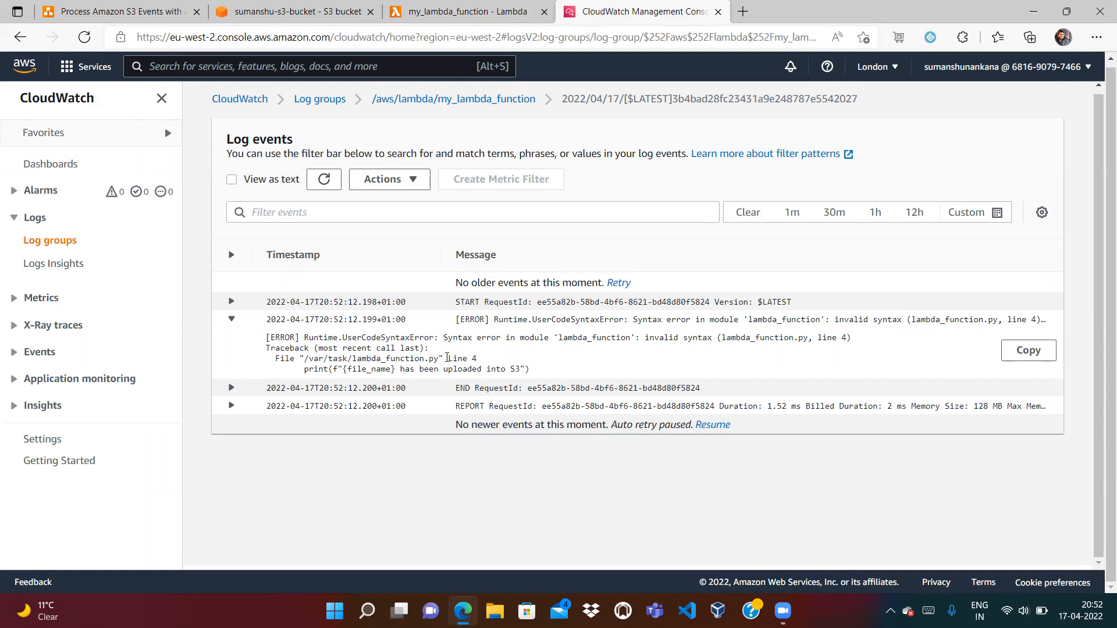
pyautogui.moveTo(448, 358); pyautogui.dragTo(532, 371)
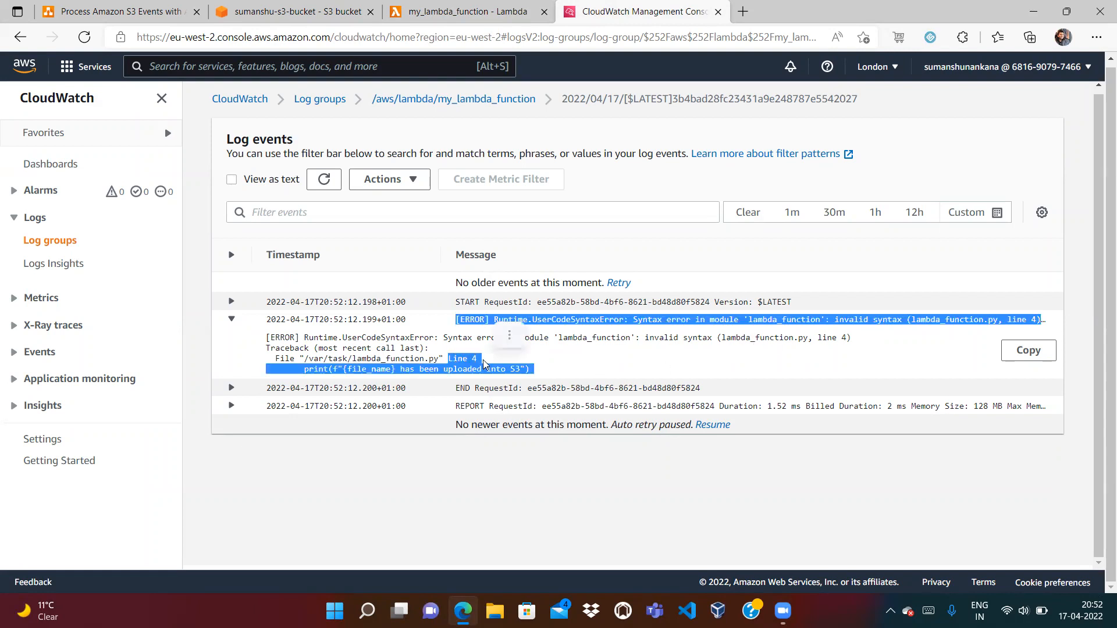
pyautogui.click(542, 358)
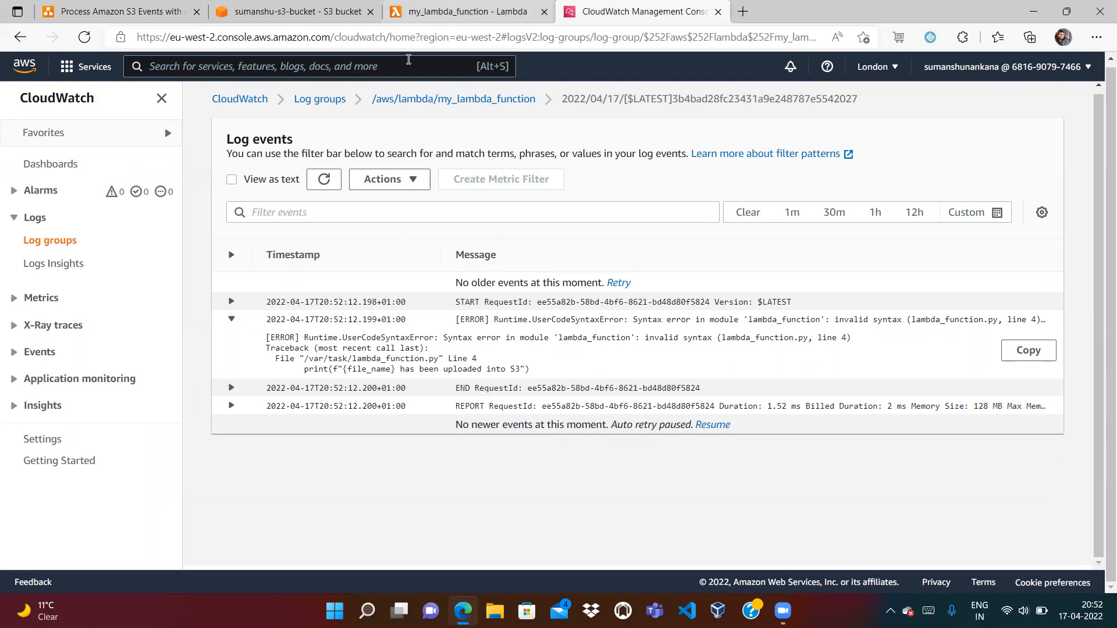
# Add the missing ']' after 's3' on line 3 and deploy the Lambda code
pyautogui.click(454, 19)
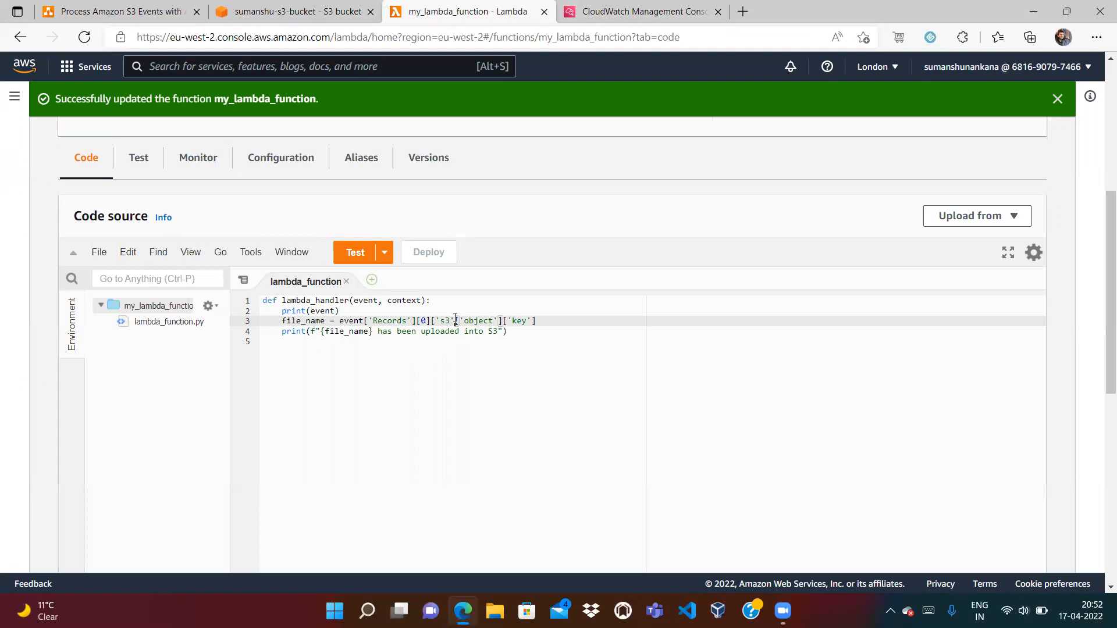
pyautogui.write(']')
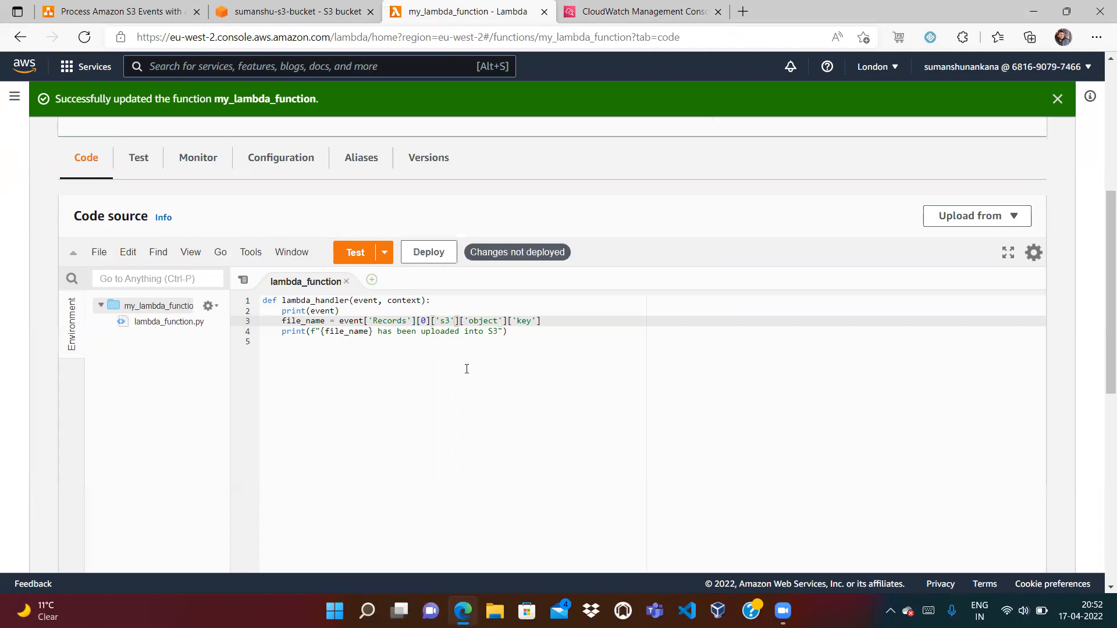
pyautogui.click(427, 254)
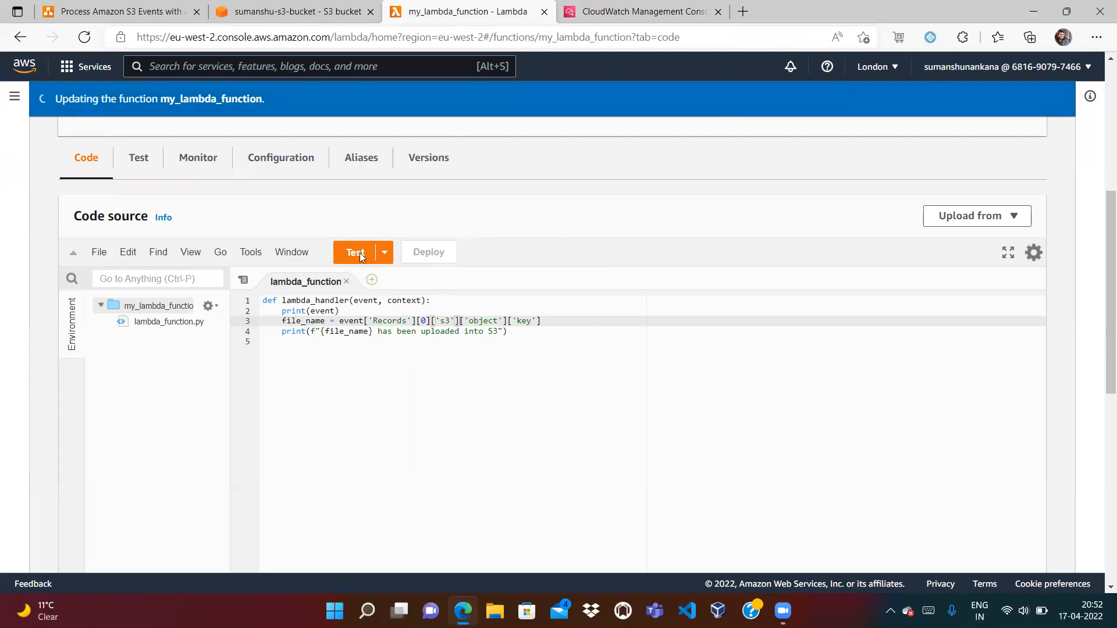
# Upload sample.txt to sumanshu-s3-bucket again and close the upload status page
pyautogui.click(270, 11)
pyautogui.click(819, 305)
pyautogui.click(497, 294)
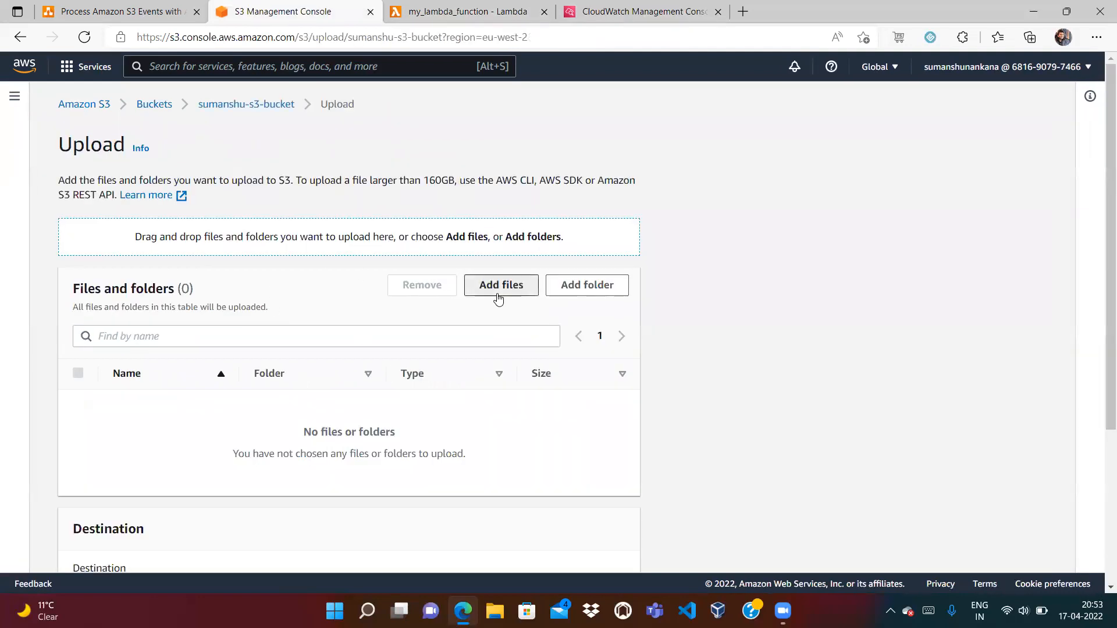
pyautogui.click(173, 235)
pyautogui.press('s')
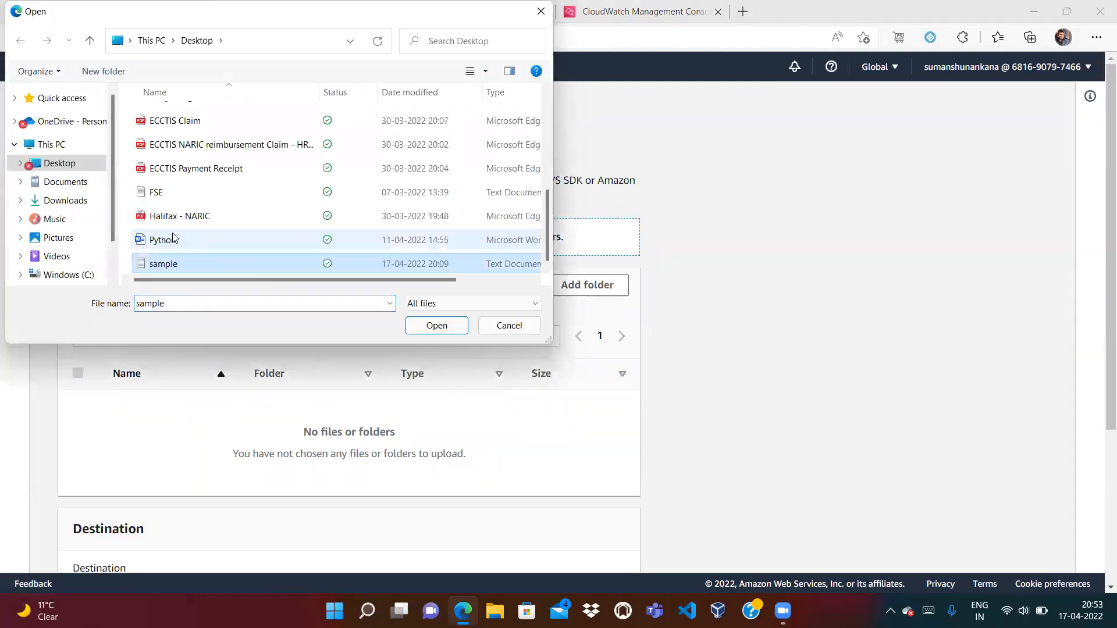
pyautogui.click(436, 325)
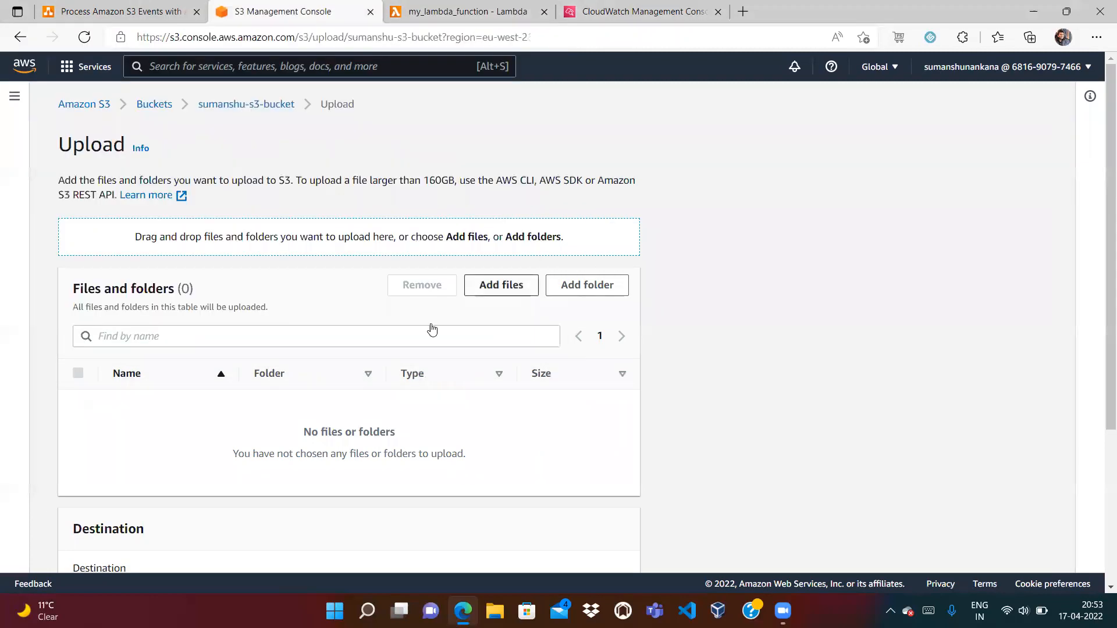
pyautogui.scroll(-3, 1086, 491)
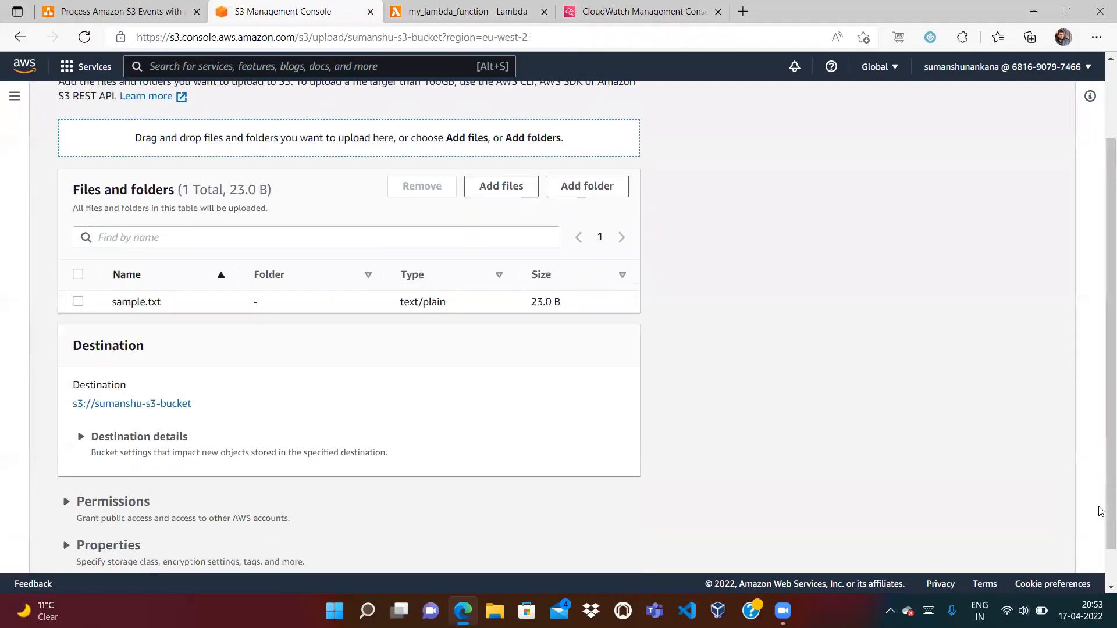
pyautogui.click(616, 552)
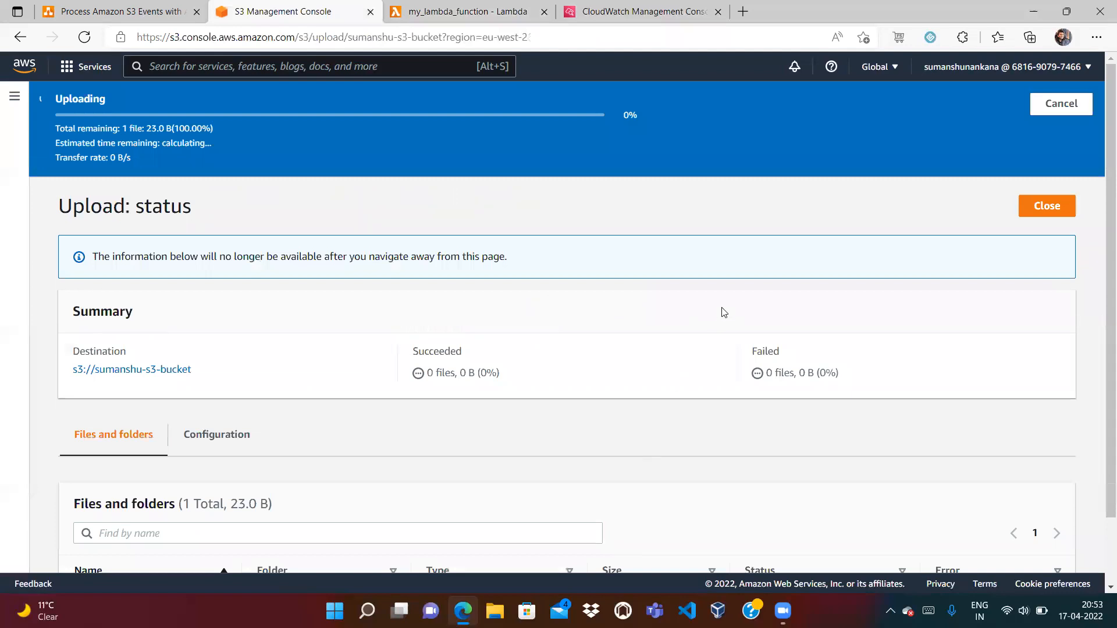
pyautogui.click(1043, 164)
pyautogui.click(641, 10)
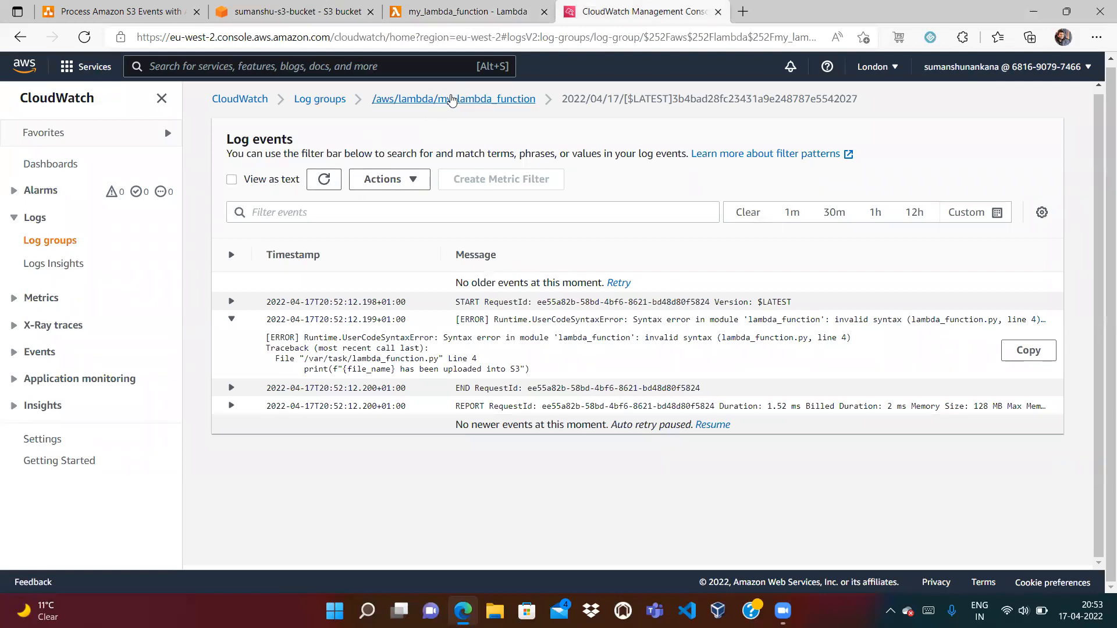
# Open the newest my_lambda_function log stream and highlight 'sample.txt has been uploaded into S3'
pyautogui.click(452, 99)
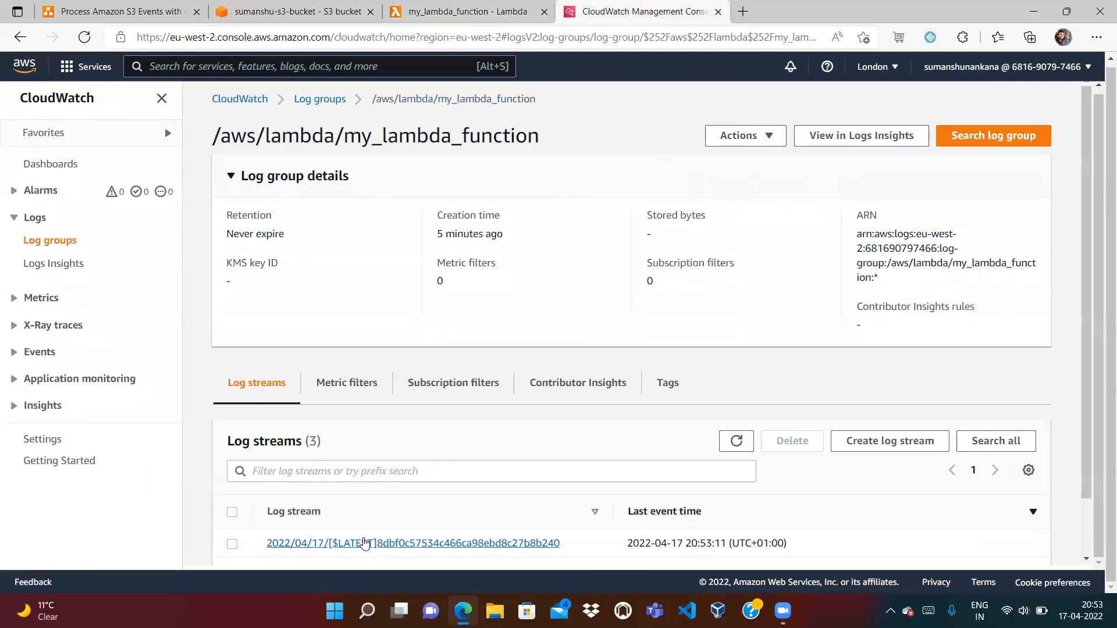
pyautogui.click(366, 543)
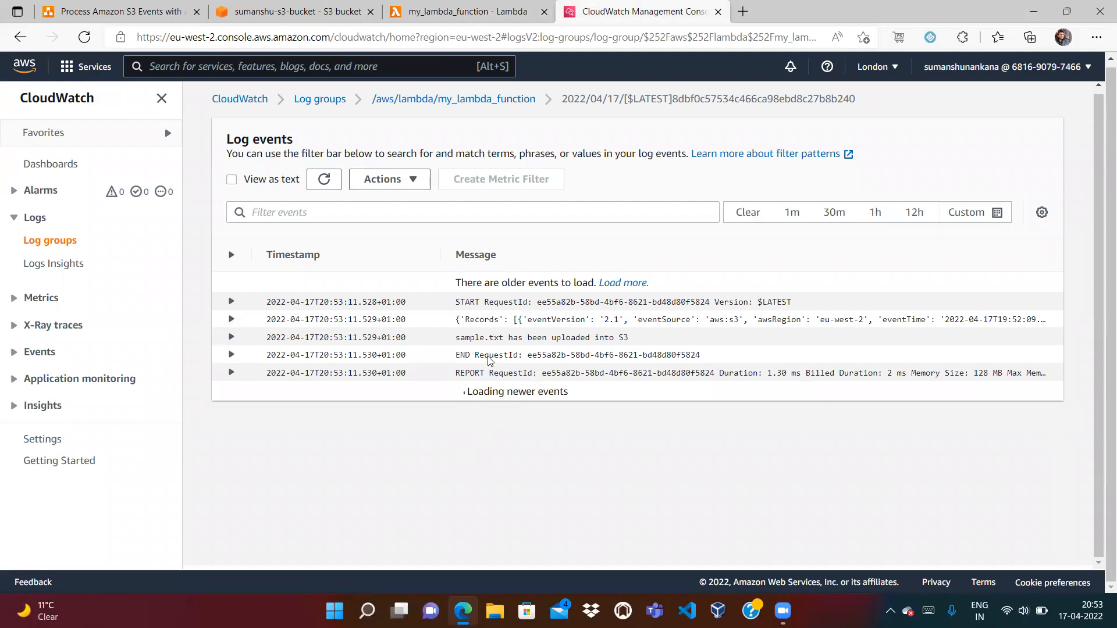
pyautogui.moveTo(461, 344); pyautogui.dragTo(635, 343)
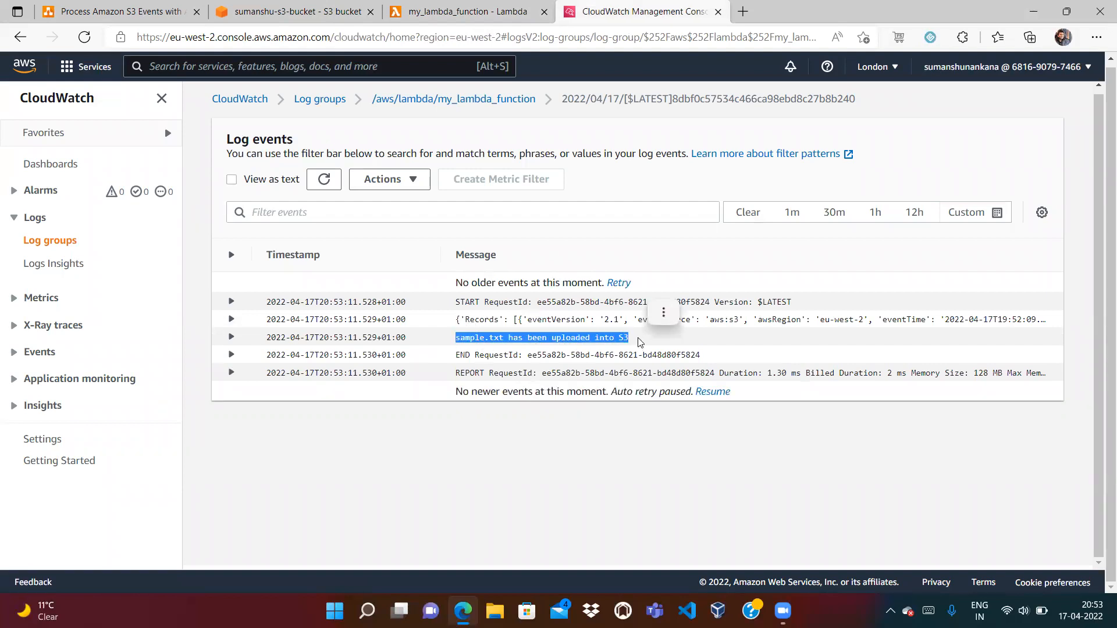
pyautogui.click(476, 464)
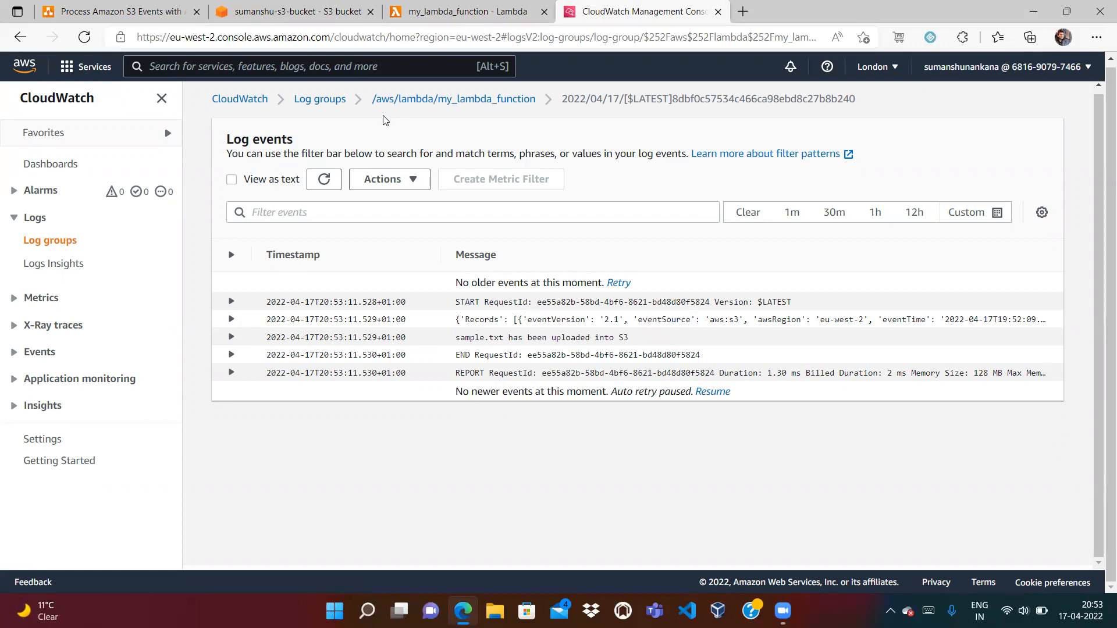
# Review the Actor, S3 Bucket, Lambda and CloudWatch Logs diagram, then return to the Lambda code
pyautogui.click(165, 11)
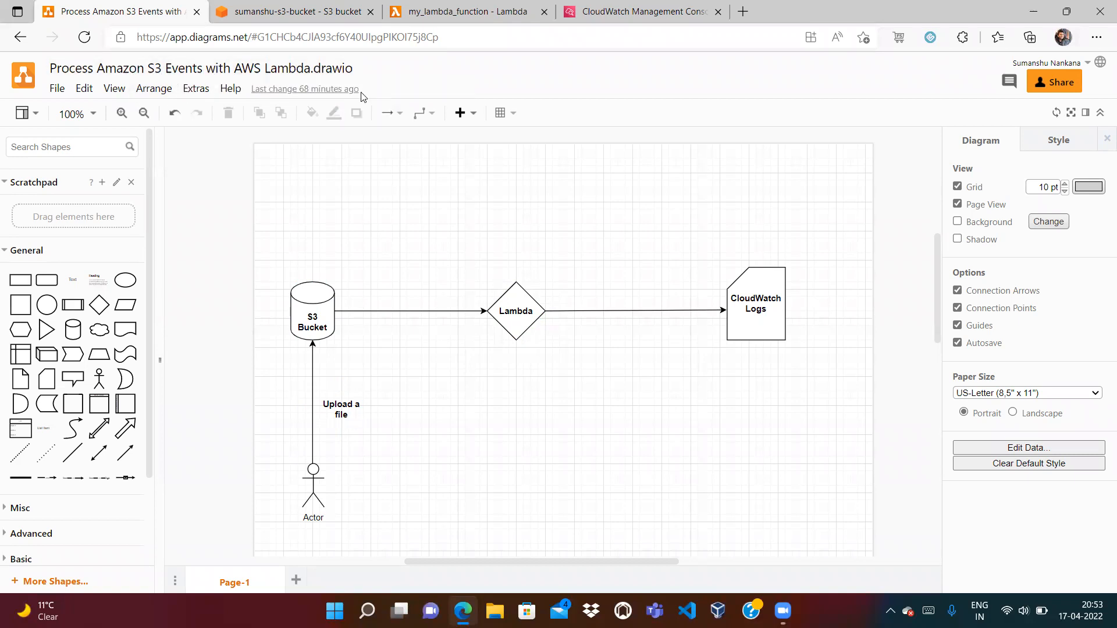
pyautogui.click(473, 12)
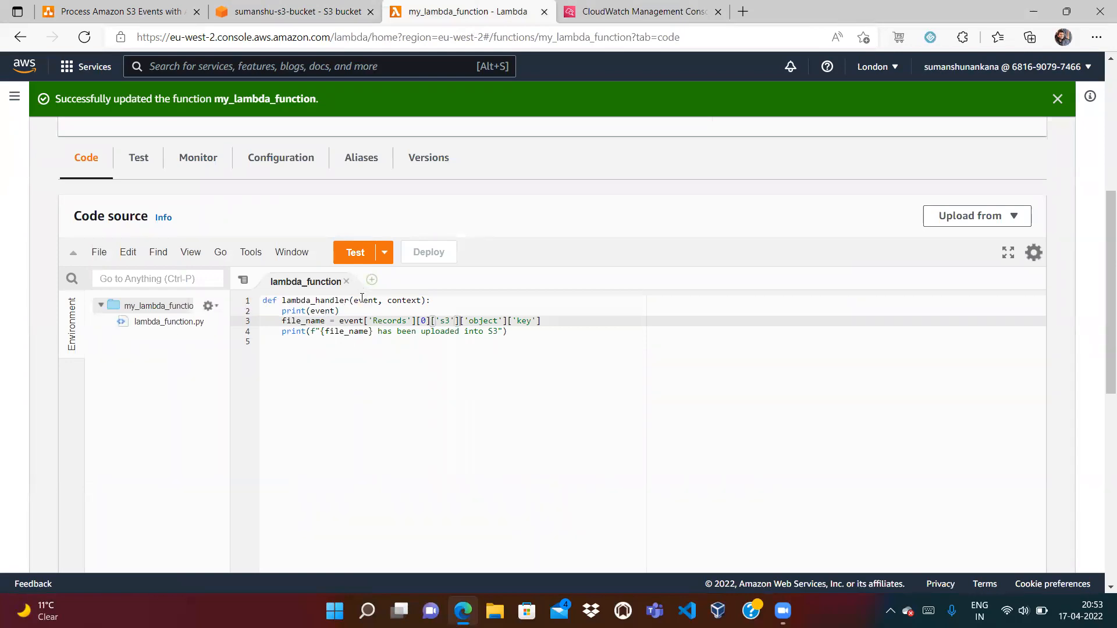
# Point out the event parameter in the handler, then show sumanshu-s3-bucket's object list
pyautogui.doubleClick(362, 301)
pyautogui.click(386, 347)
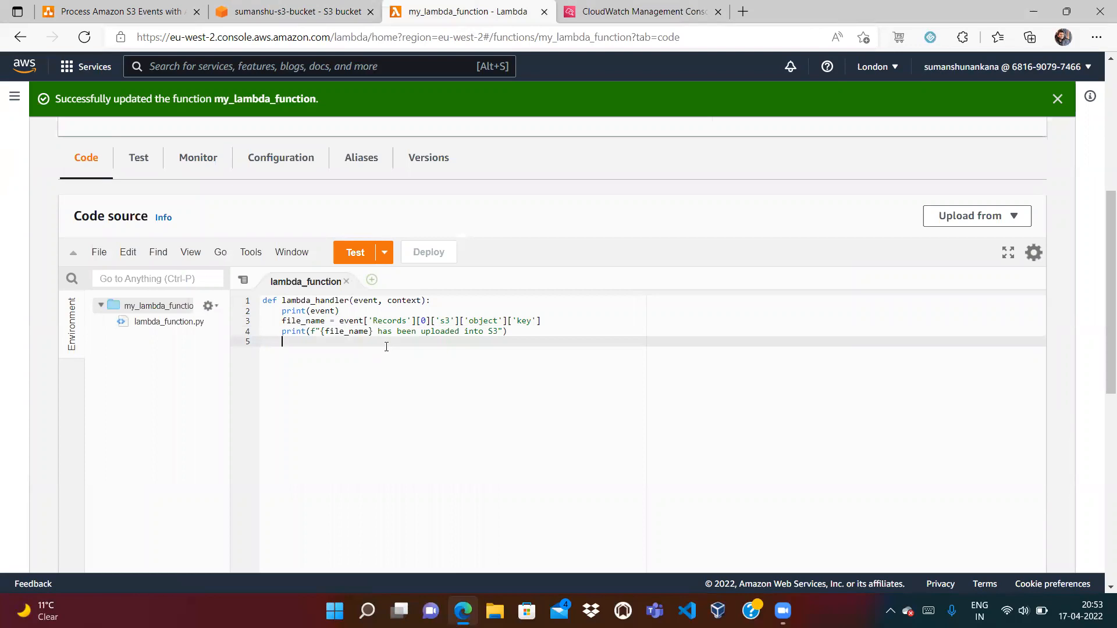
pyautogui.click(330, 17)
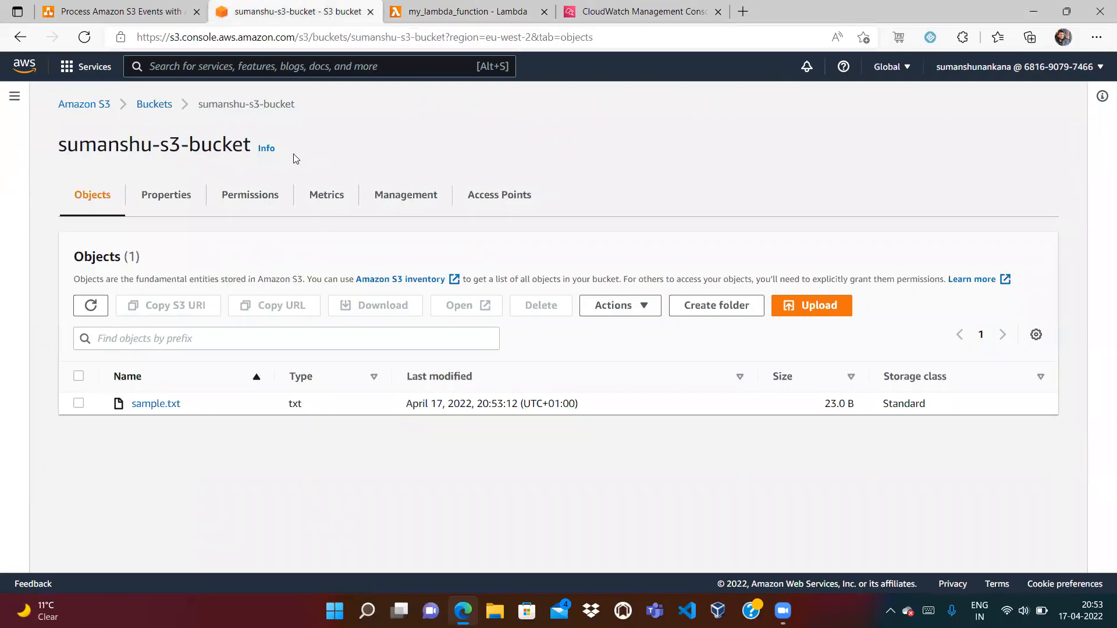
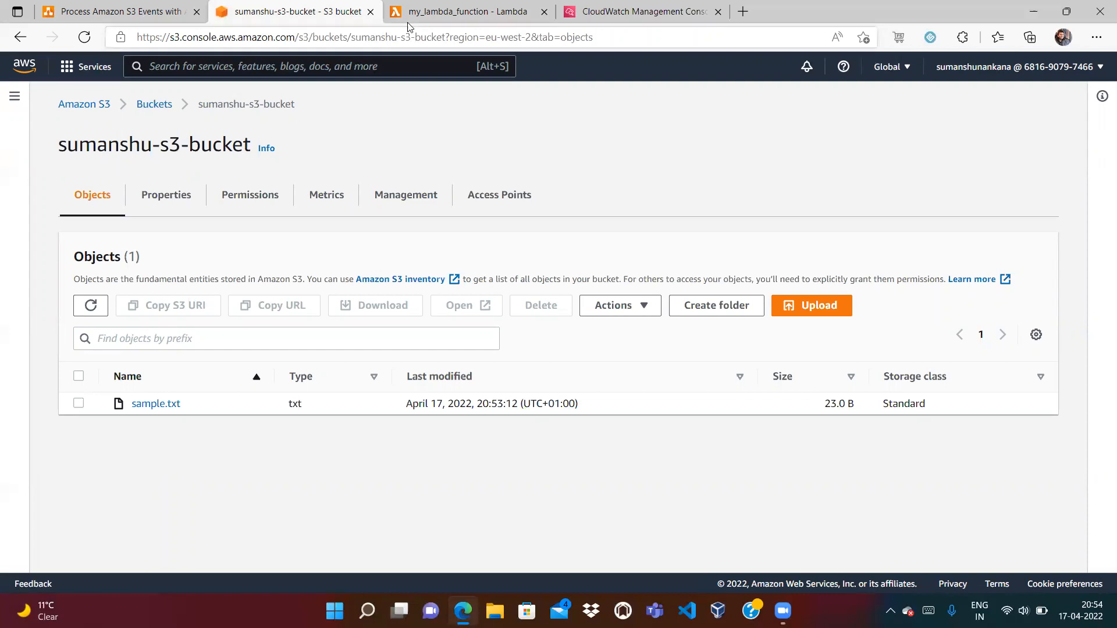
# Compare sumanshu-s3-bucket's objects with the Lambda code, ending on the 'Process Amazon S3 Events' diagram
pyautogui.click(431, 7)
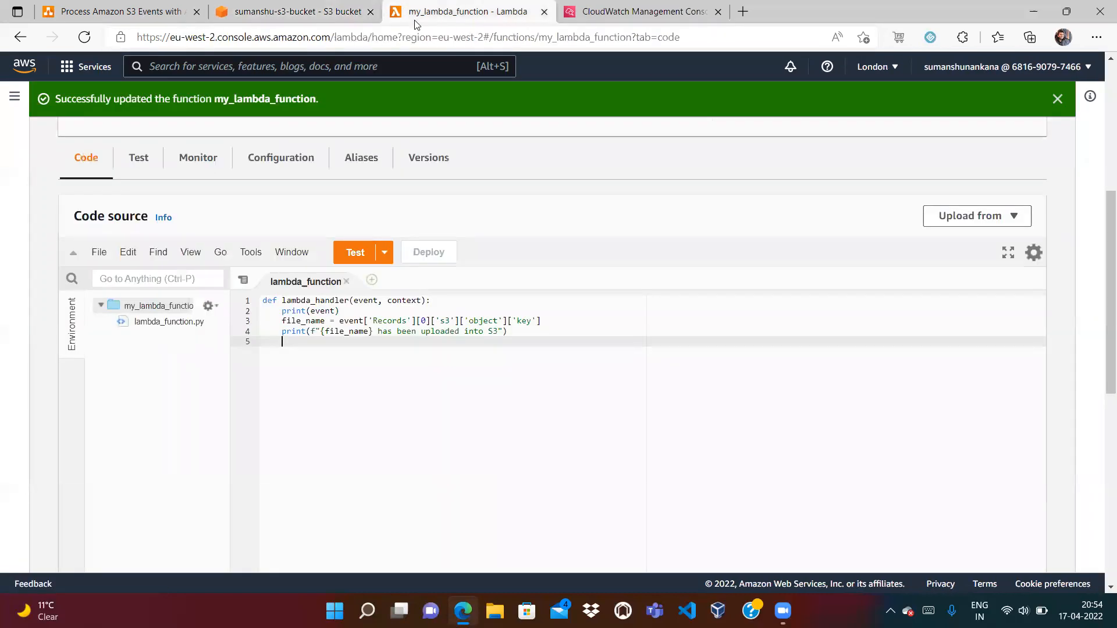
pyautogui.click(326, 8)
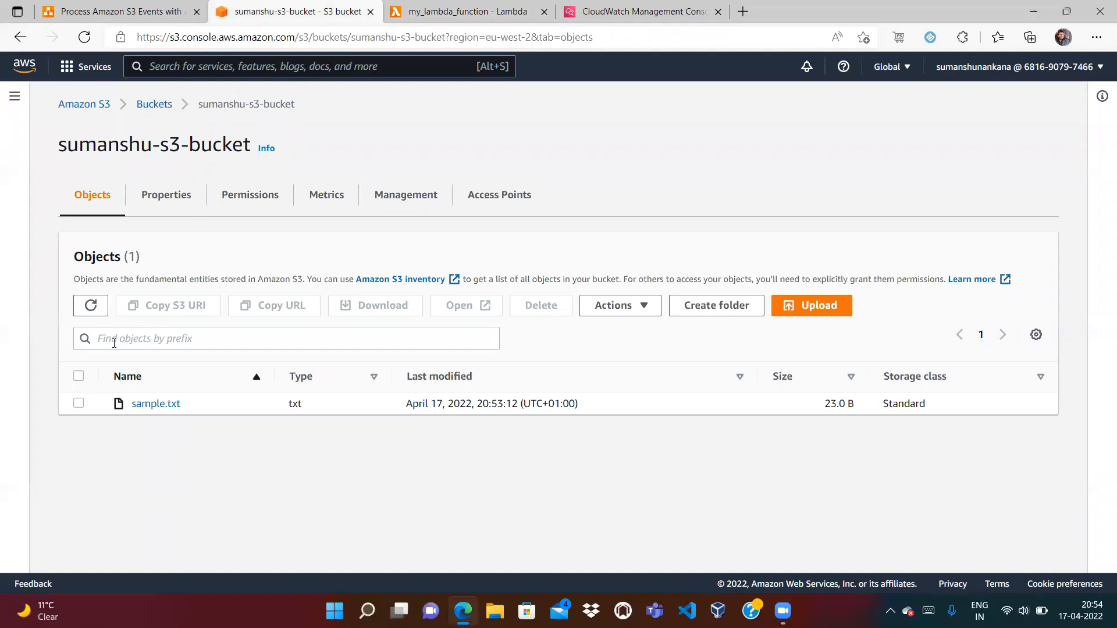
pyautogui.click(447, 9)
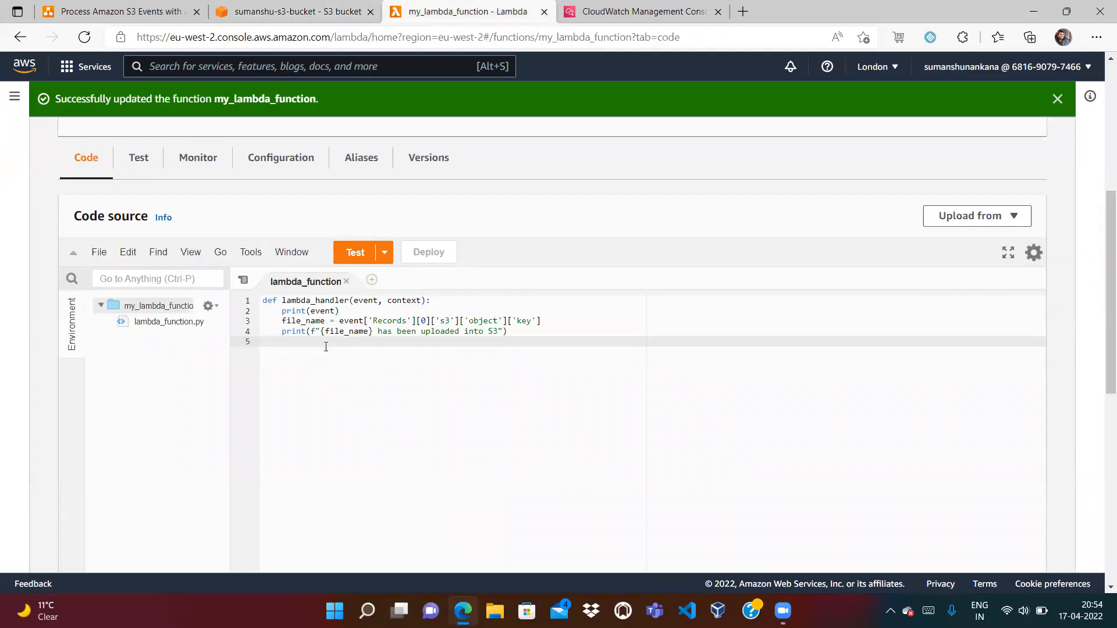
pyautogui.click(341, 13)
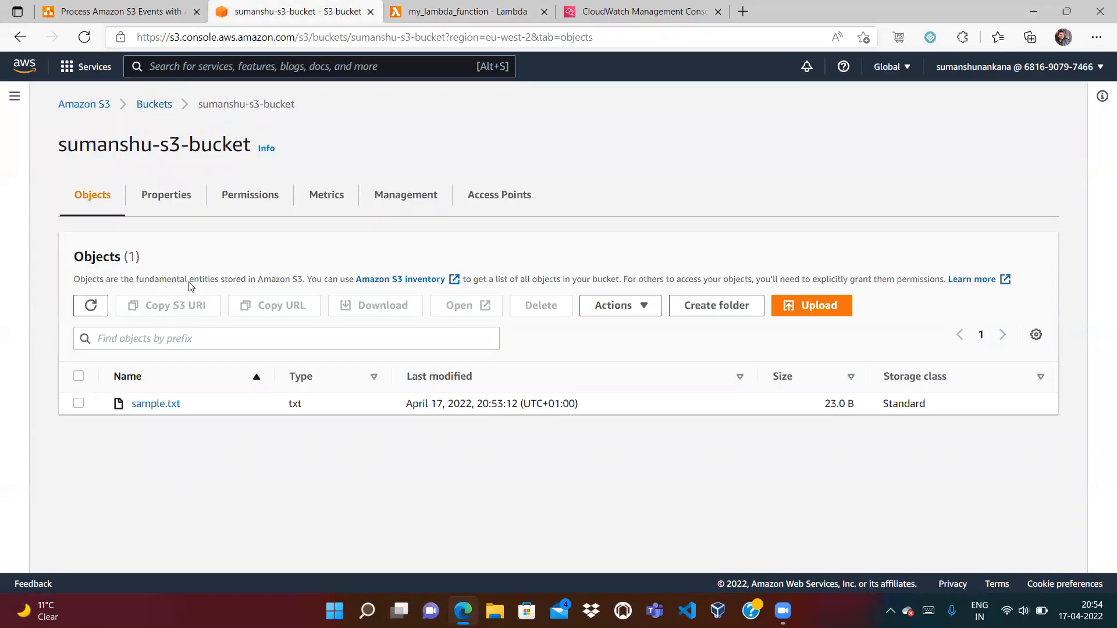
pyautogui.click(393, 6)
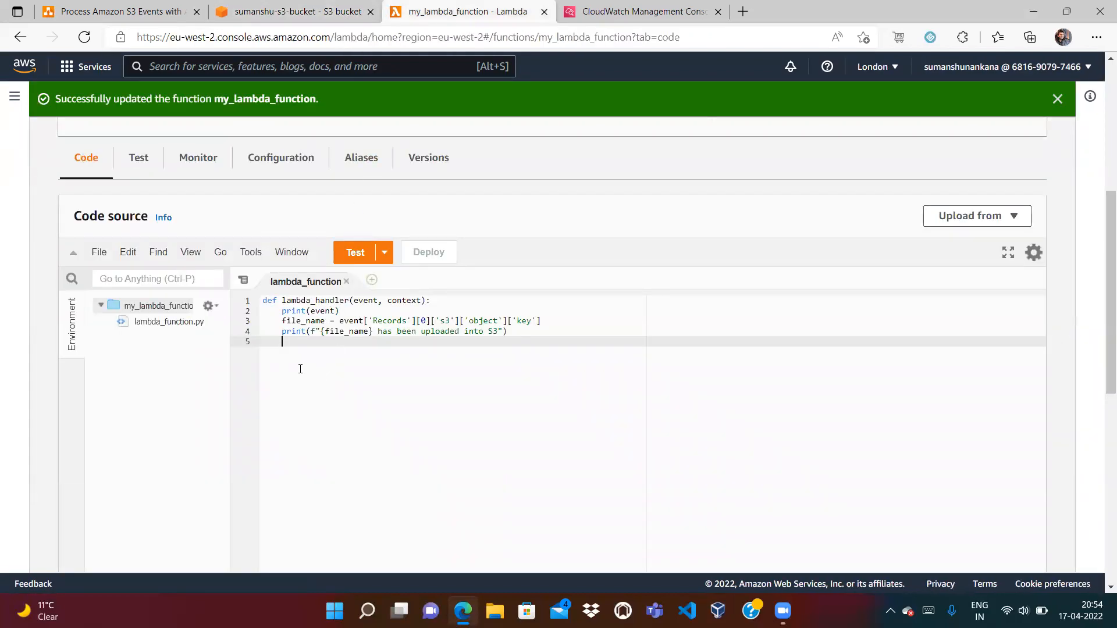
pyautogui.click(317, 13)
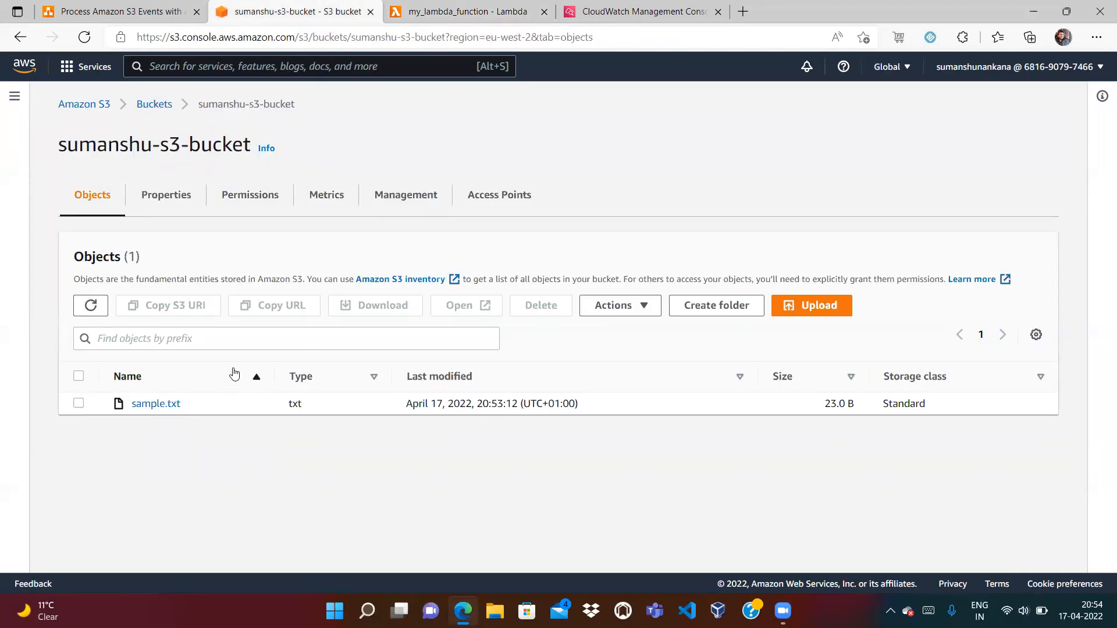
pyautogui.click(437, 12)
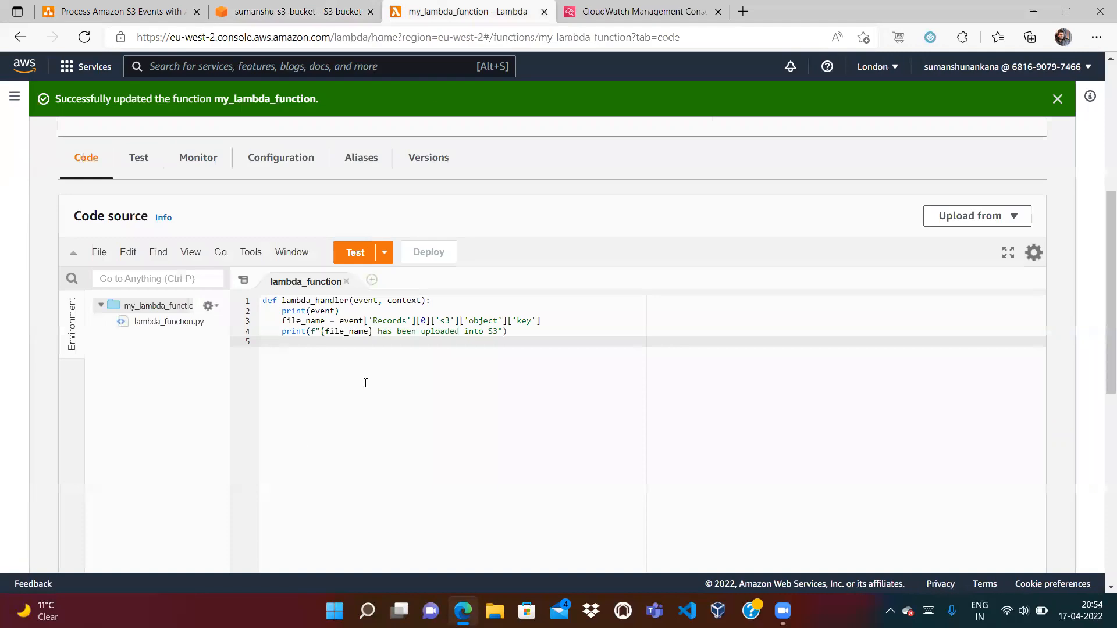
pyautogui.click(286, 16)
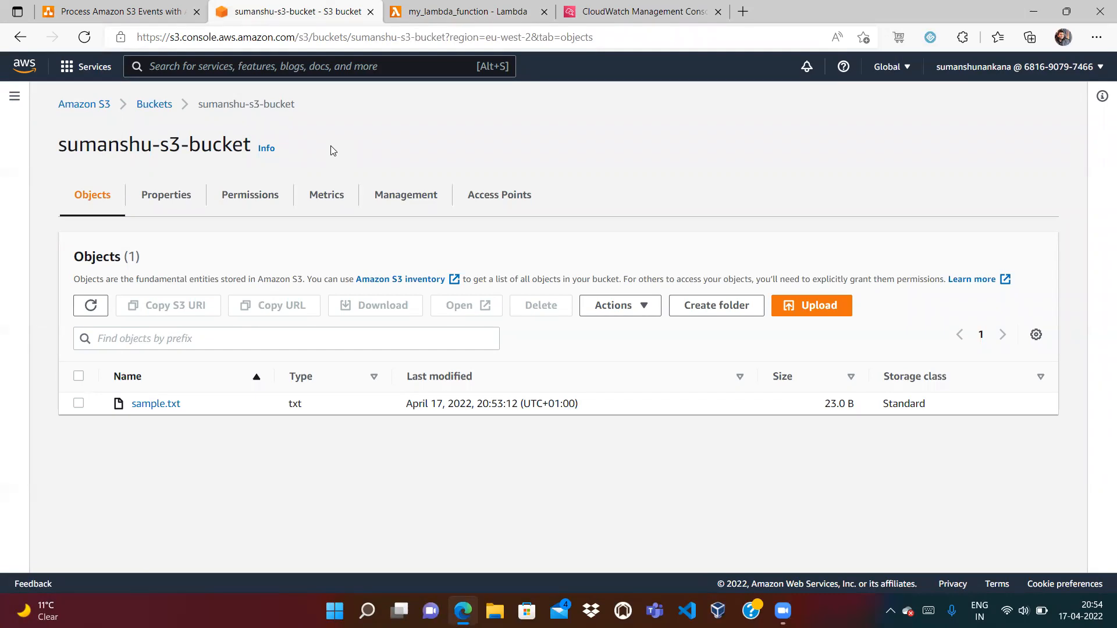
pyautogui.click(429, 10)
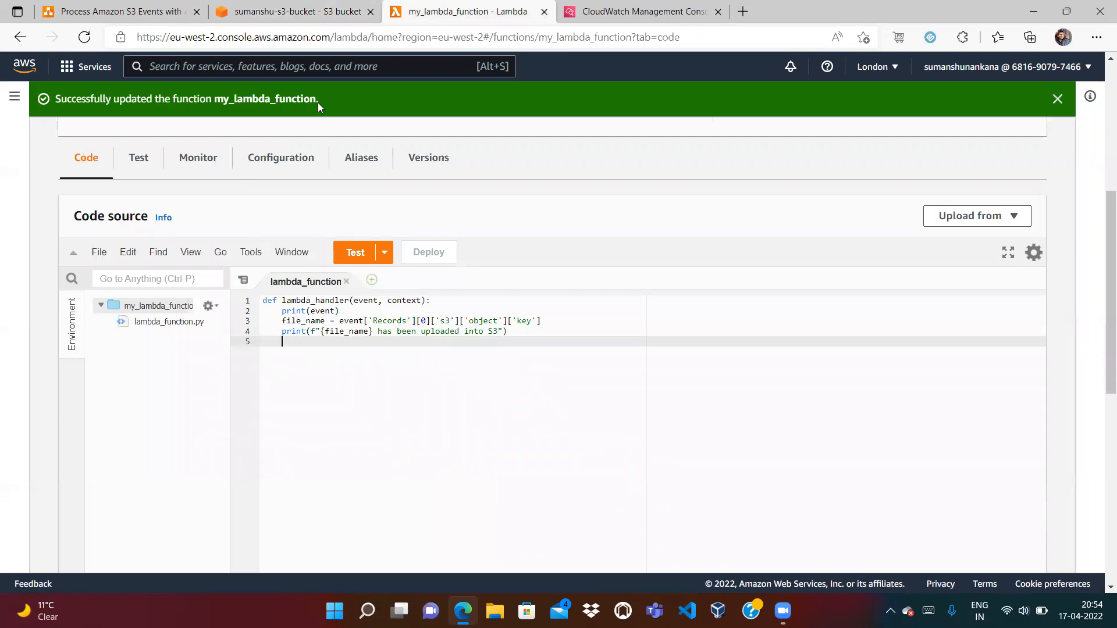
pyautogui.click(295, 8)
pyautogui.click(124, 11)
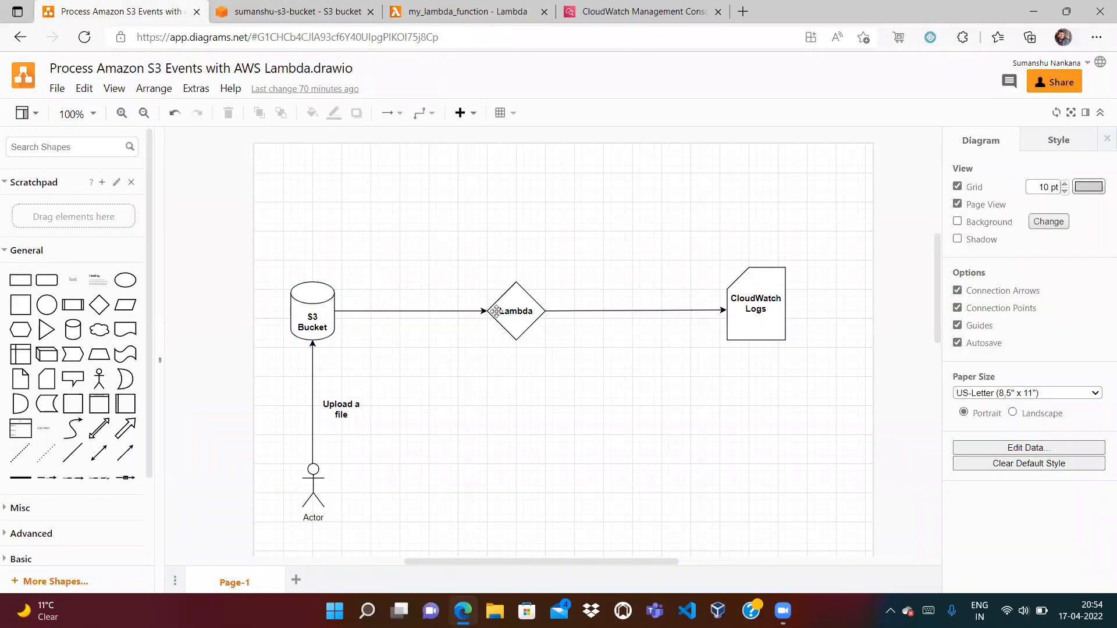
# Show sumanshu-s3-bucket's Properties, scrolled down to its existing event notification
pyautogui.click(342, 13)
pyautogui.click(174, 198)
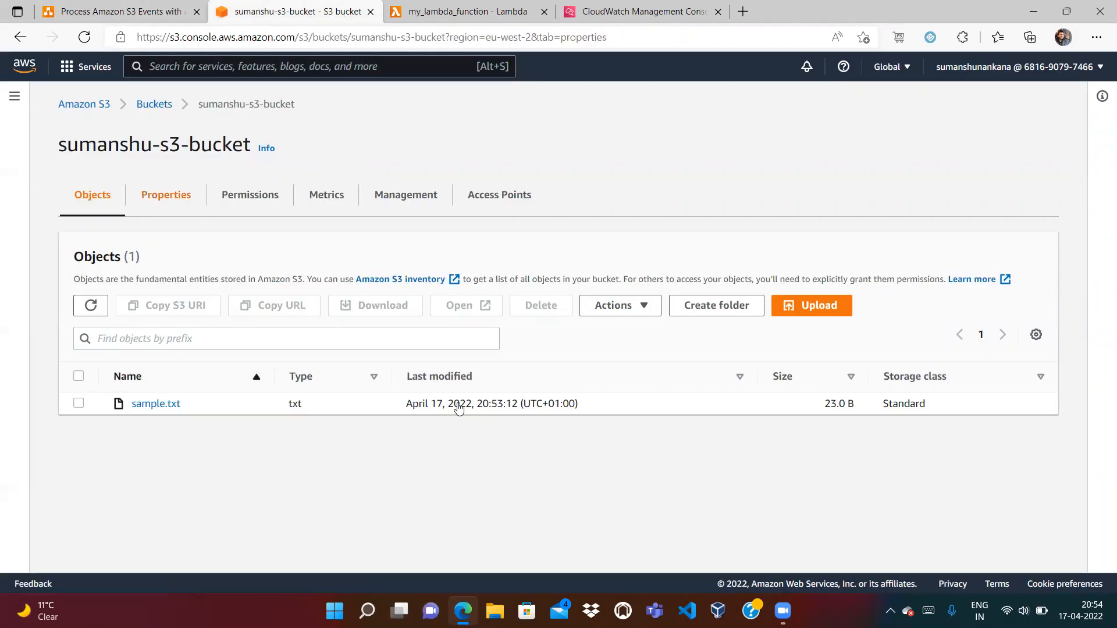
pyautogui.scroll(-4, 1101, 491)
pyautogui.scroll(-4, 1101, 491)
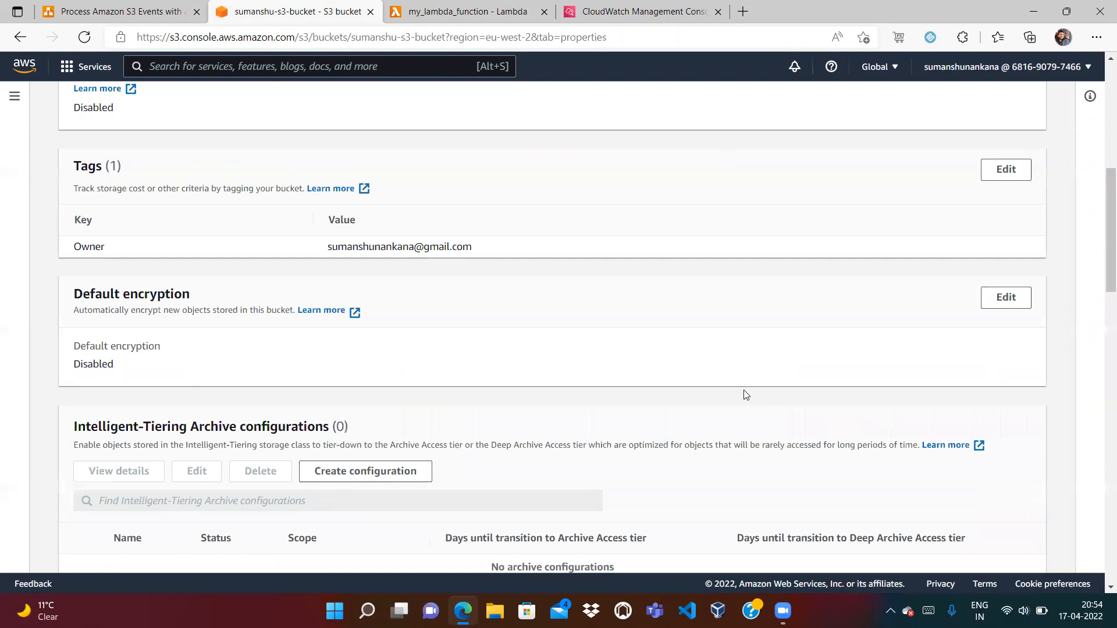
pyautogui.moveTo(1100, 223); pyautogui.dragTo(1100, 391)
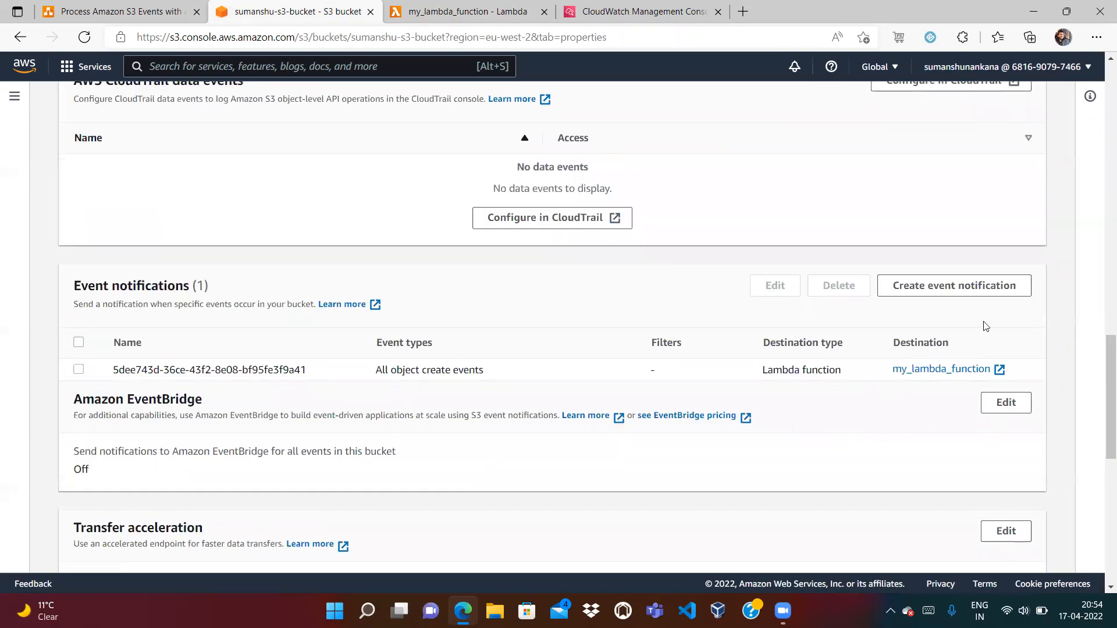
# Demonstrate a new event notification targeting my_lambda_function, then cancel it without saving
pyautogui.click(902, 285)
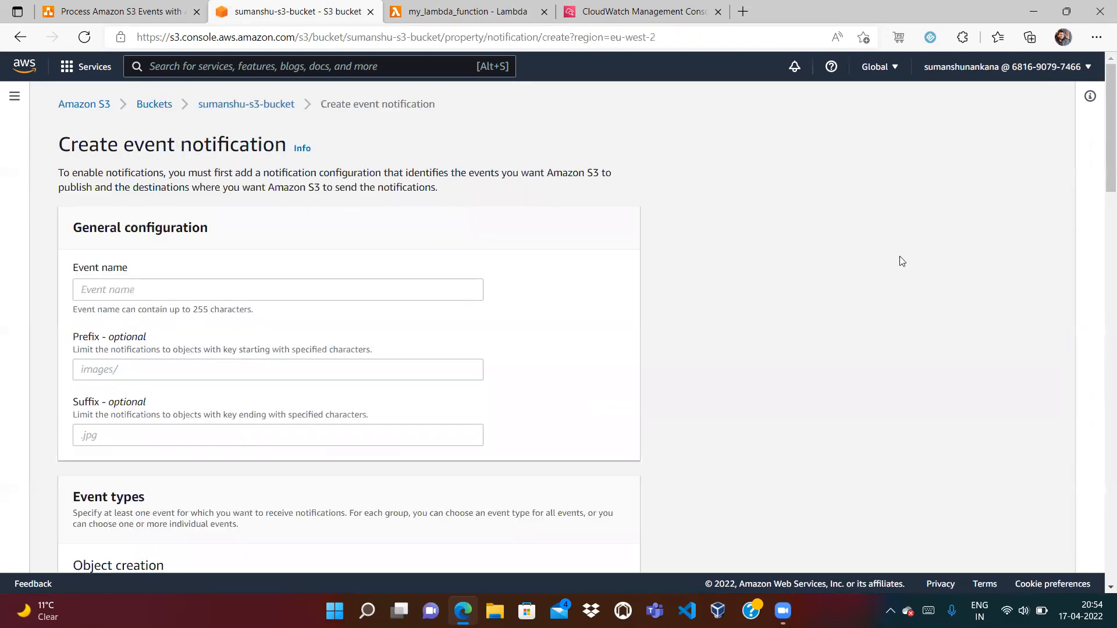
pyautogui.moveTo(1101, 157); pyautogui.dragTo(1101, 255)
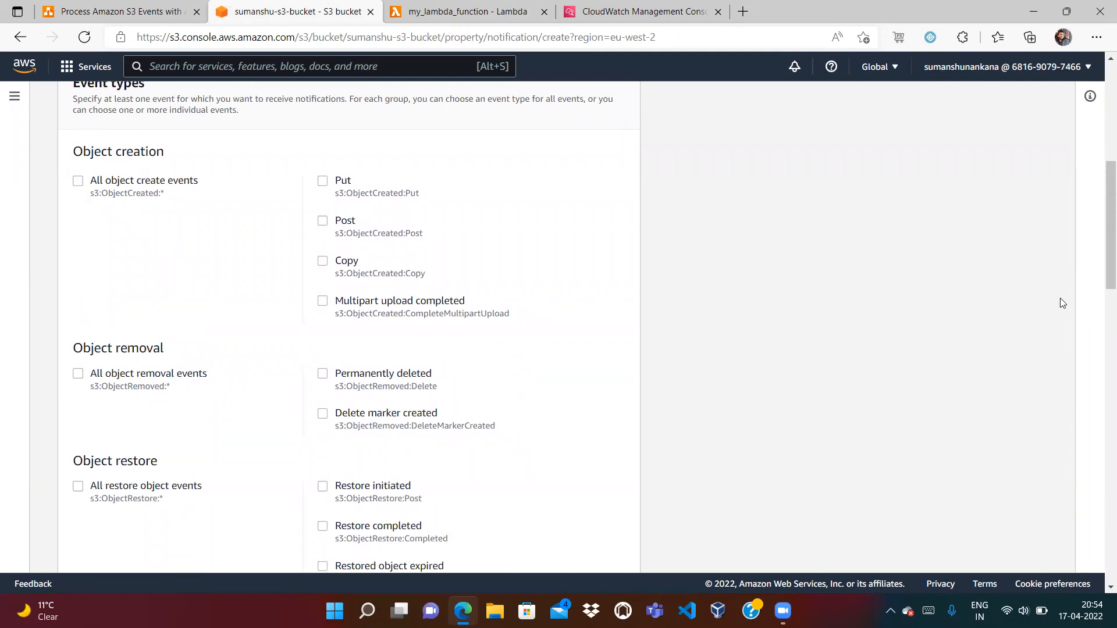
pyautogui.moveTo(1100, 230); pyautogui.dragTo(1101, 528)
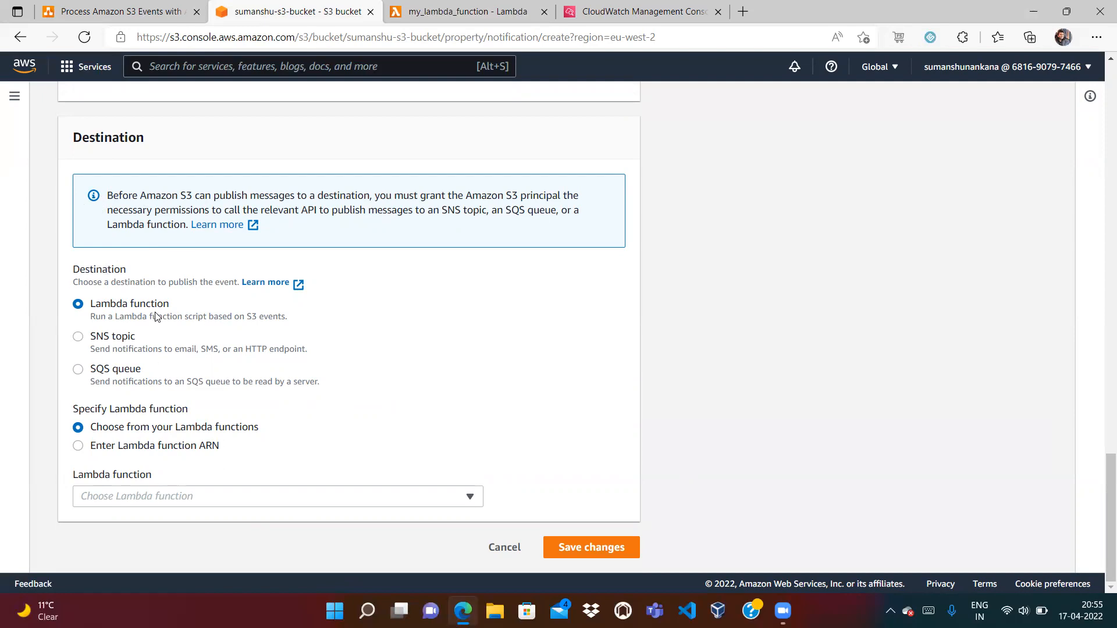
pyautogui.click(182, 496)
pyautogui.click(133, 543)
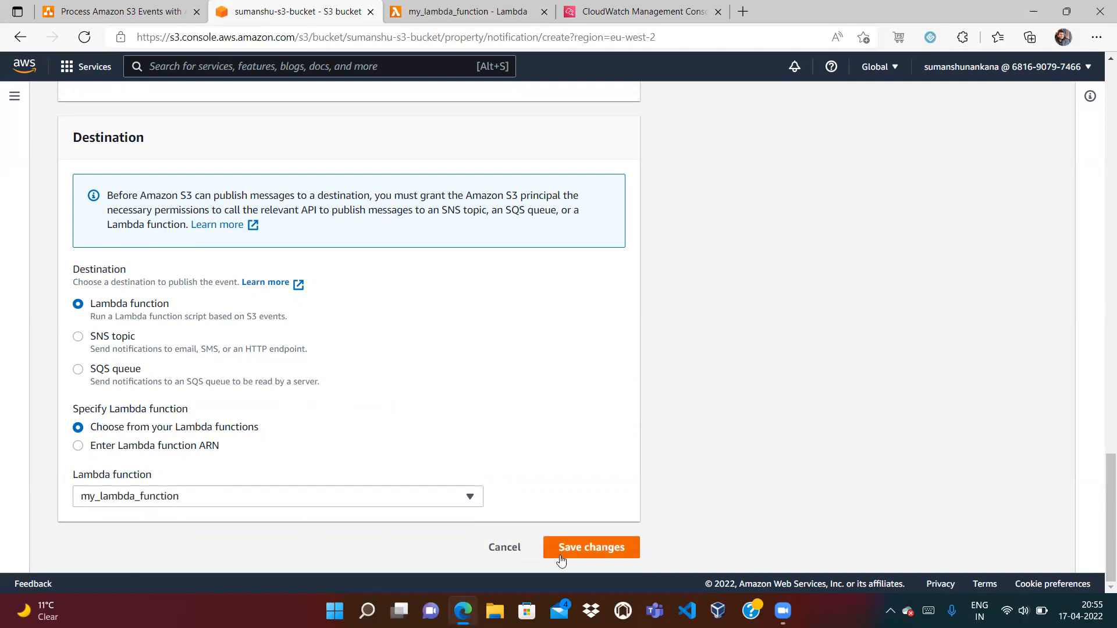
pyautogui.click(501, 548)
pyautogui.click(486, 12)
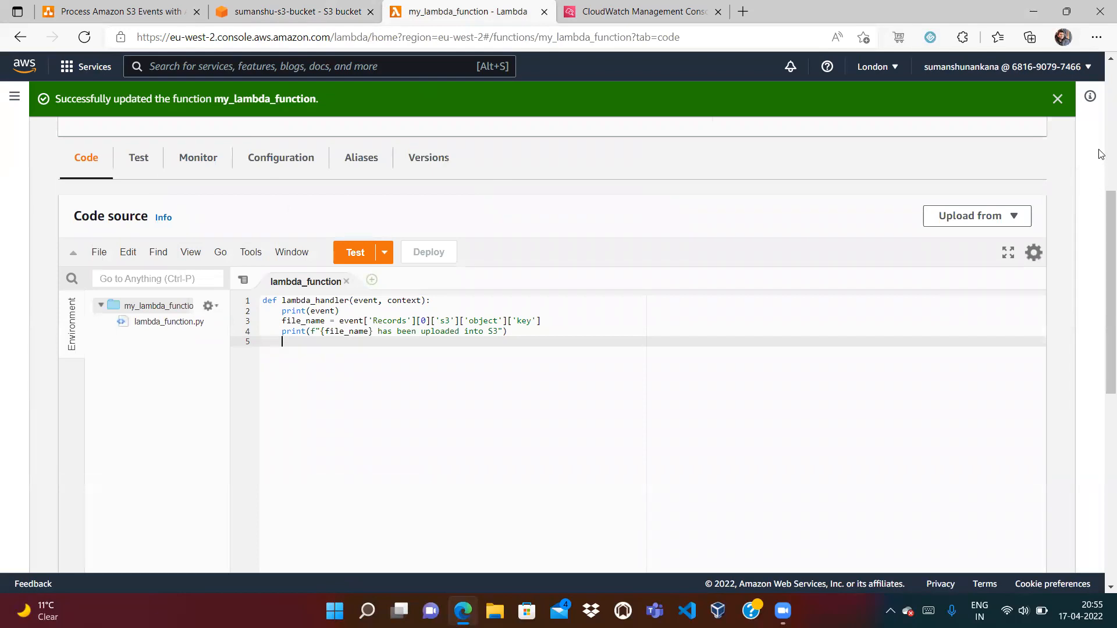
pyautogui.scroll(5, 473, 243)
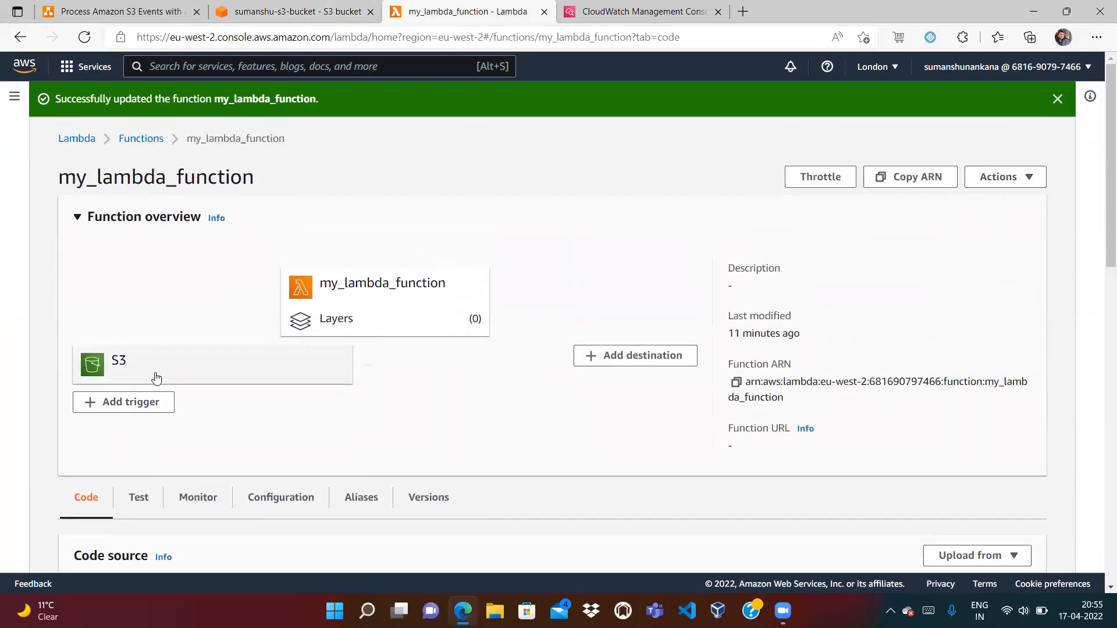
pyautogui.click(156, 379)
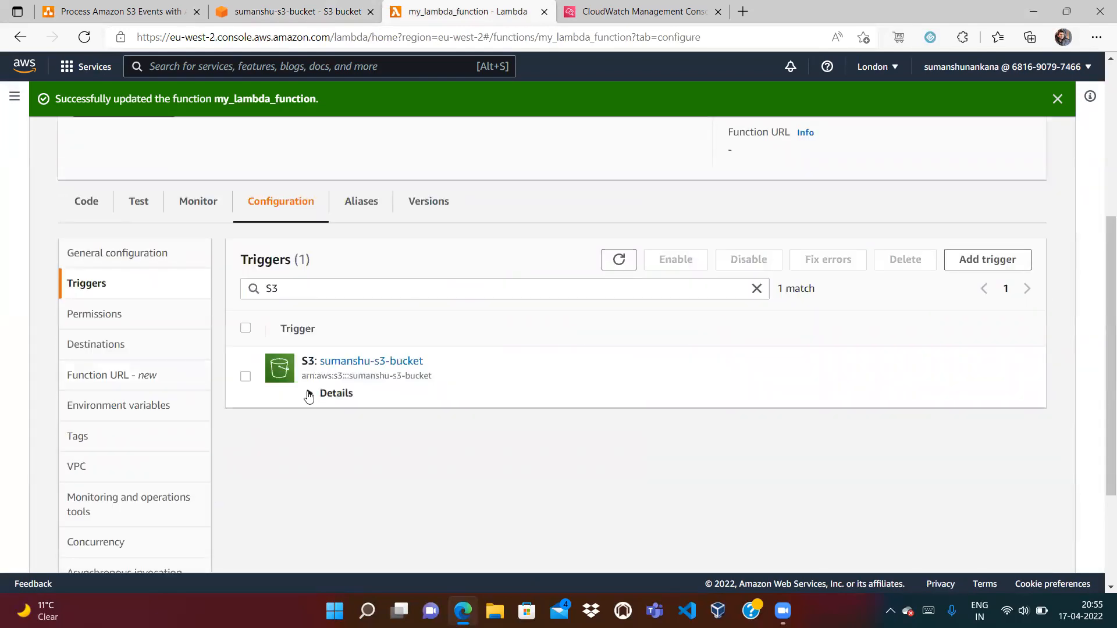
pyautogui.click(310, 393)
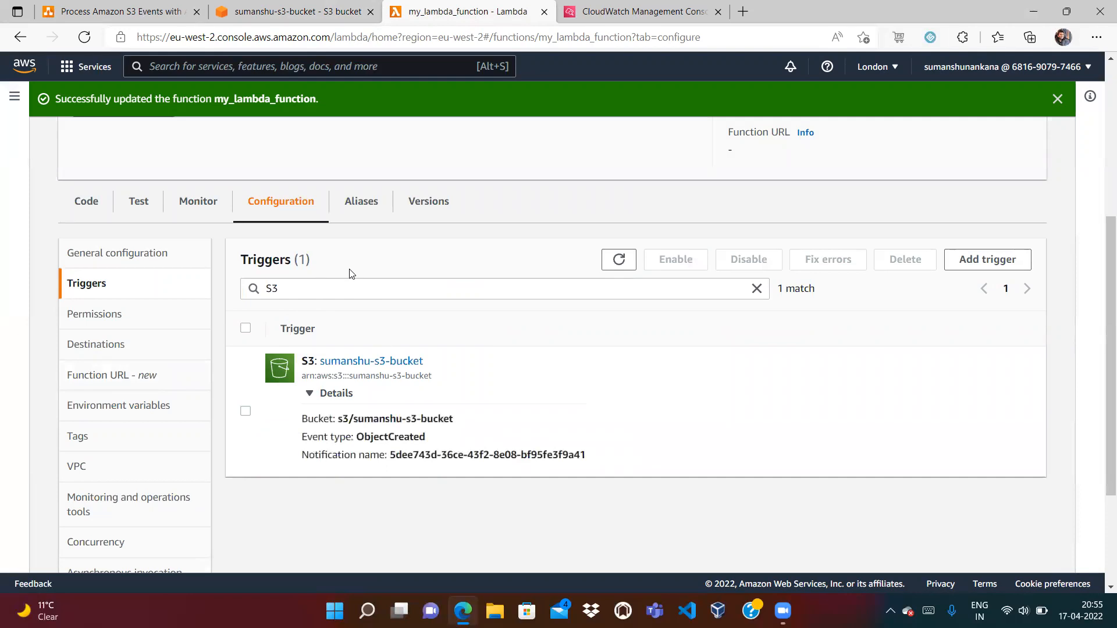
pyautogui.click(294, 12)
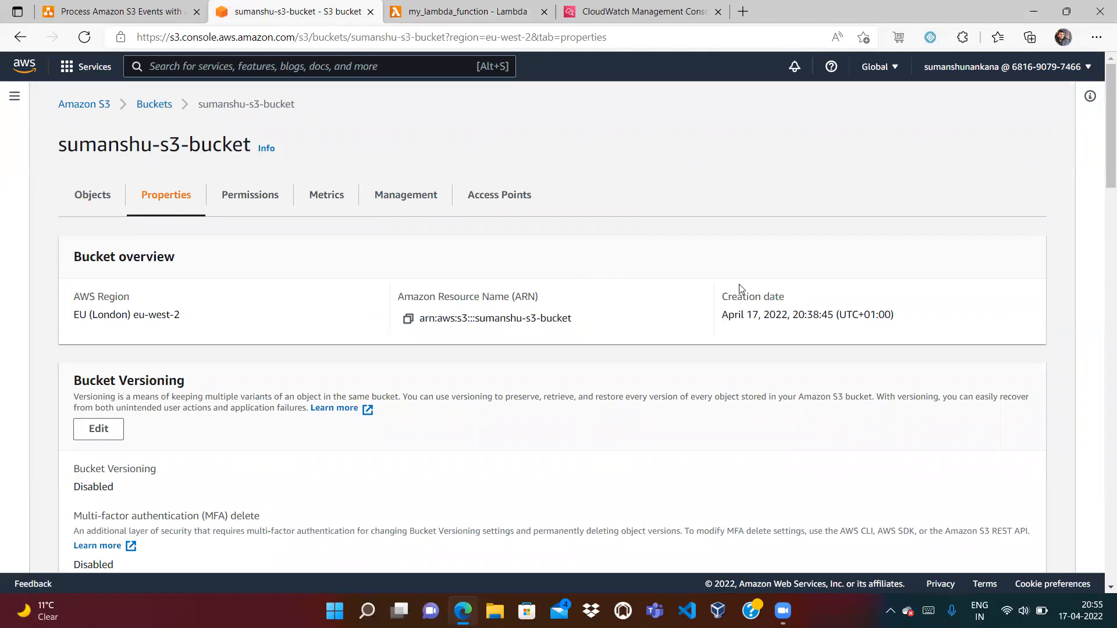
pyautogui.scroll(-8, 1101, 371)
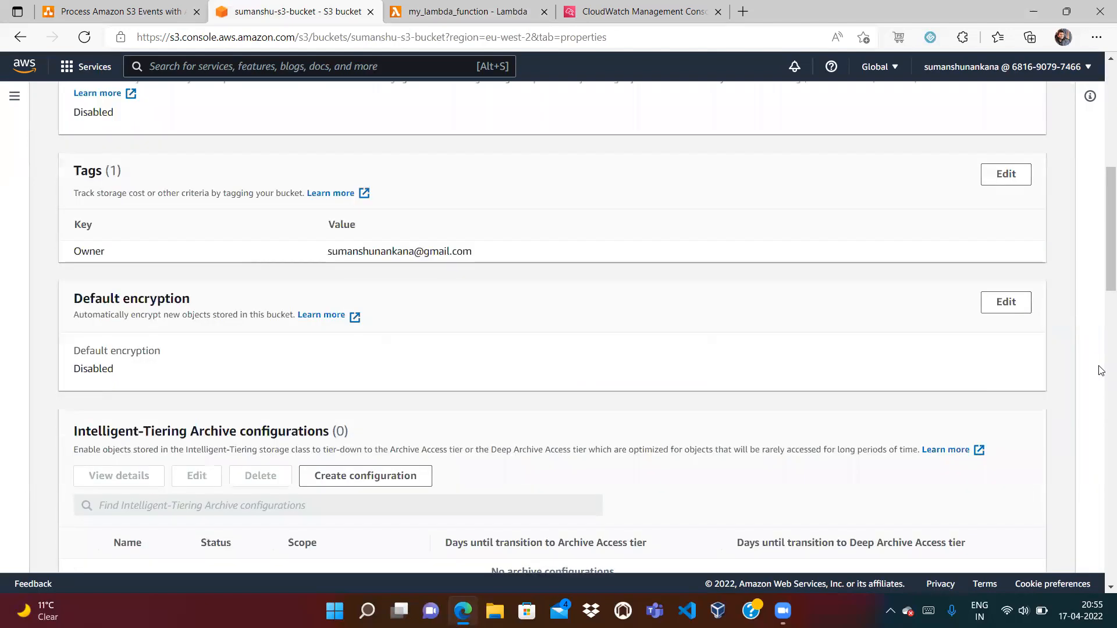
pyautogui.rightClick(1101, 371)
pyautogui.press('Escape')
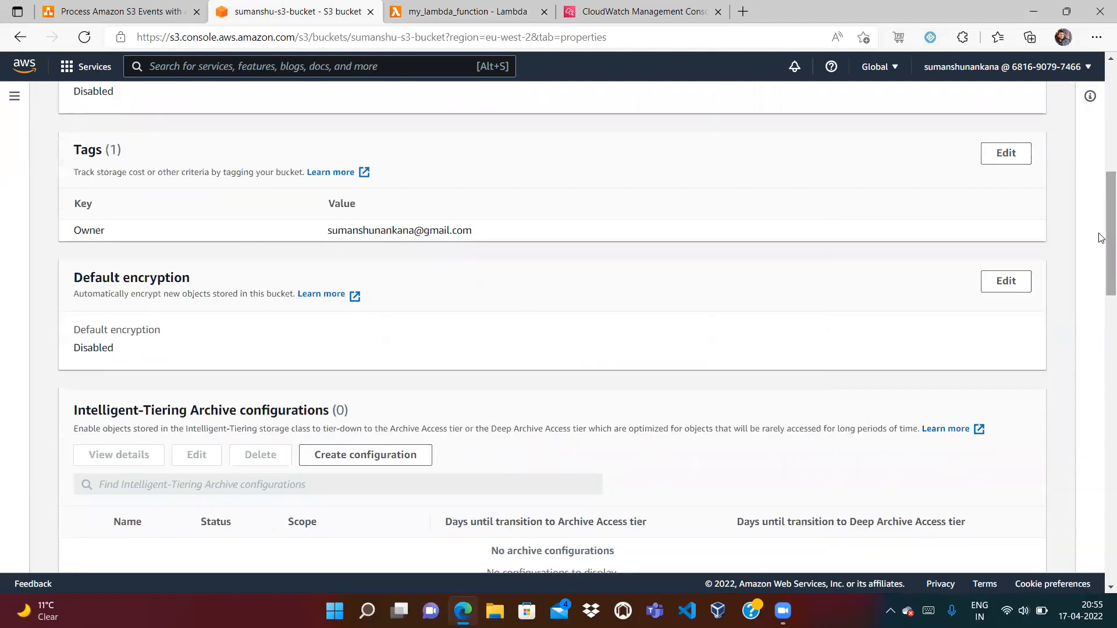
pyautogui.click(466, 11)
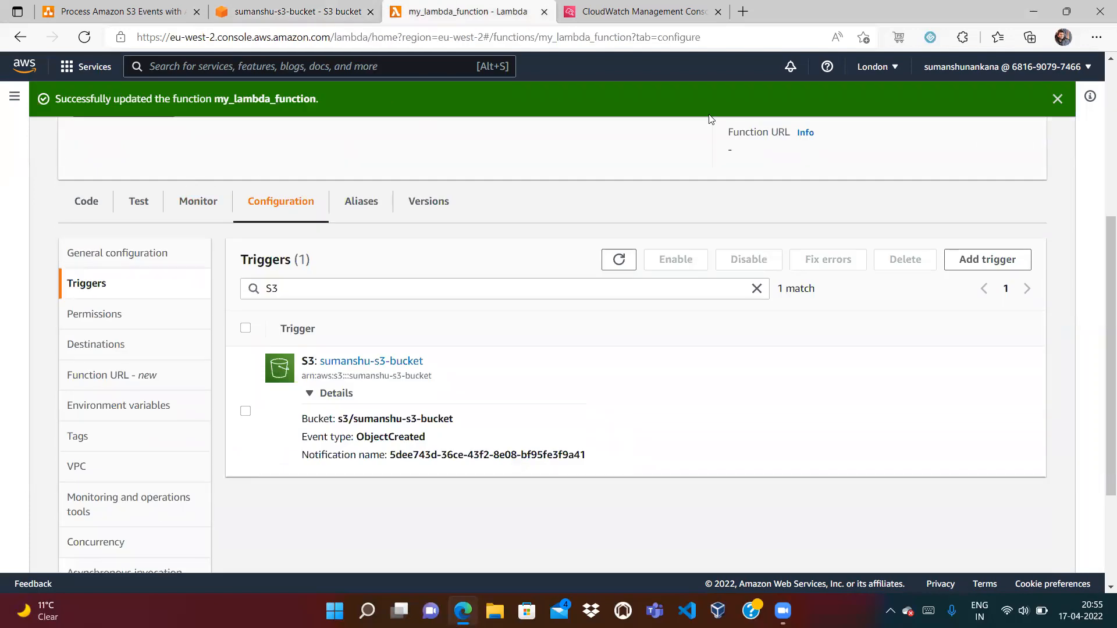
pyautogui.scroll(4, 1100, 95)
pyautogui.scroll(1, 1100, 97)
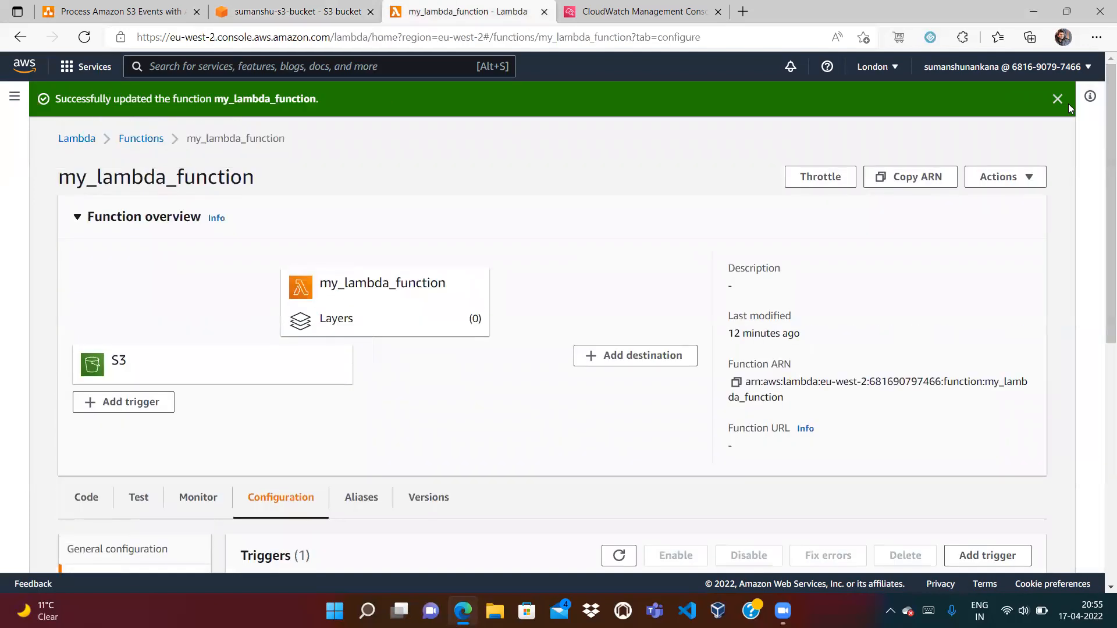
pyautogui.click(1058, 108)
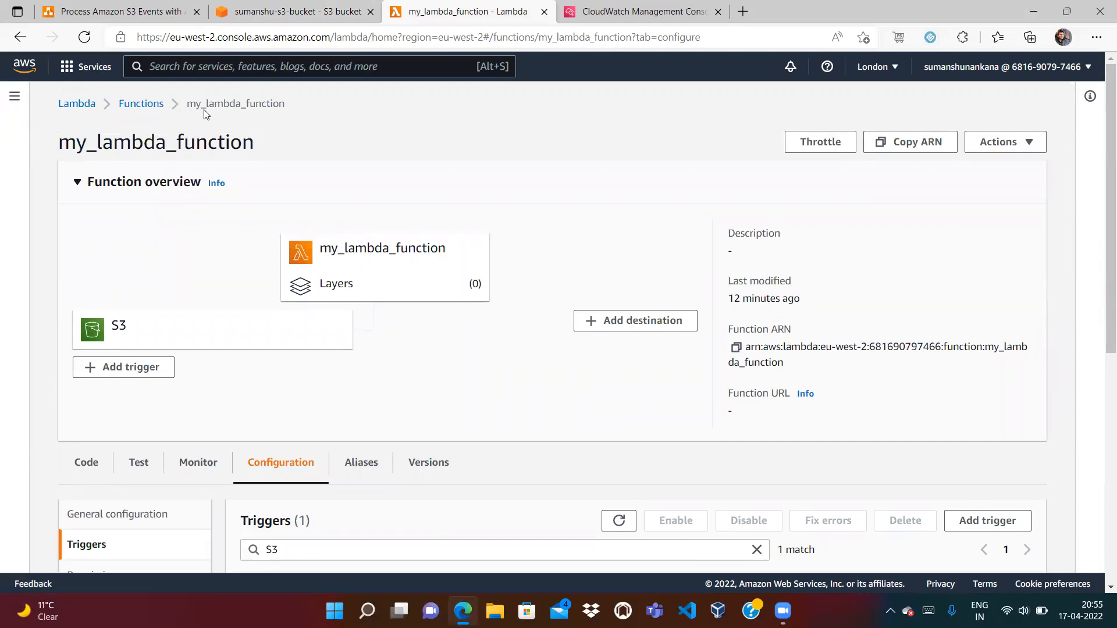
pyautogui.click(297, 12)
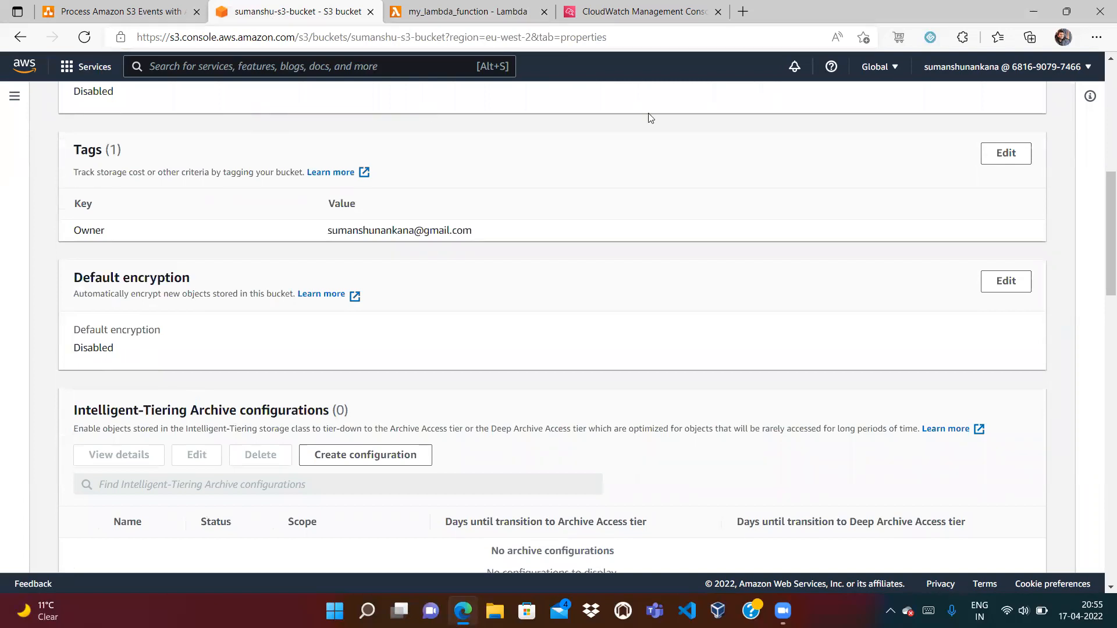
# Permanently delete sample.txt from sumanshu-s3-bucket, confirming with 'permanently delete'
pyautogui.scroll(10, 1100, 92)
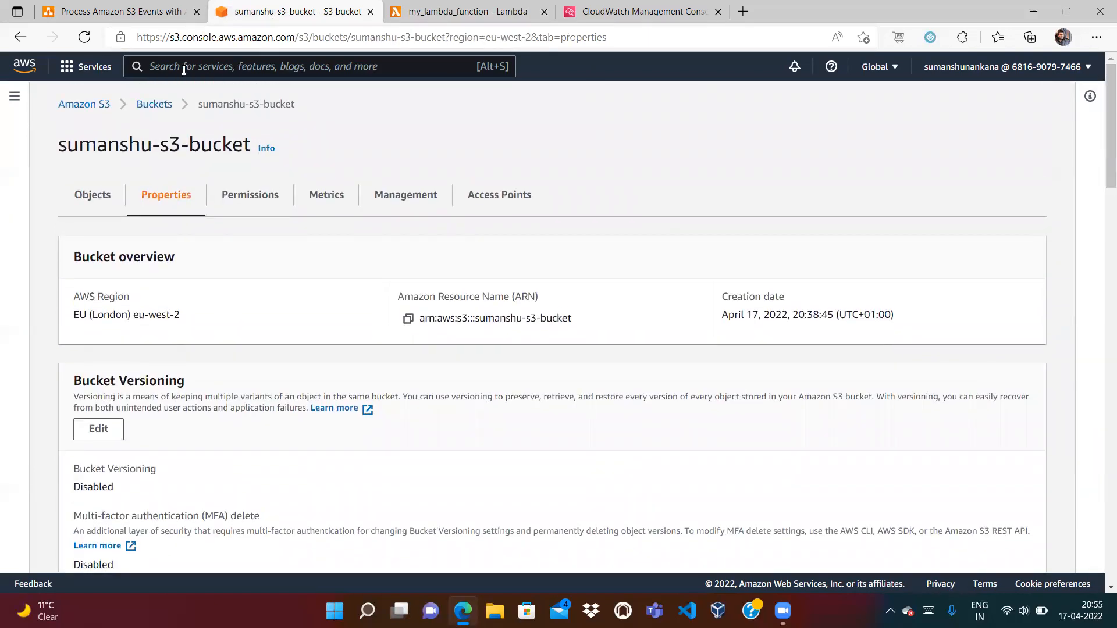
pyautogui.click(161, 100)
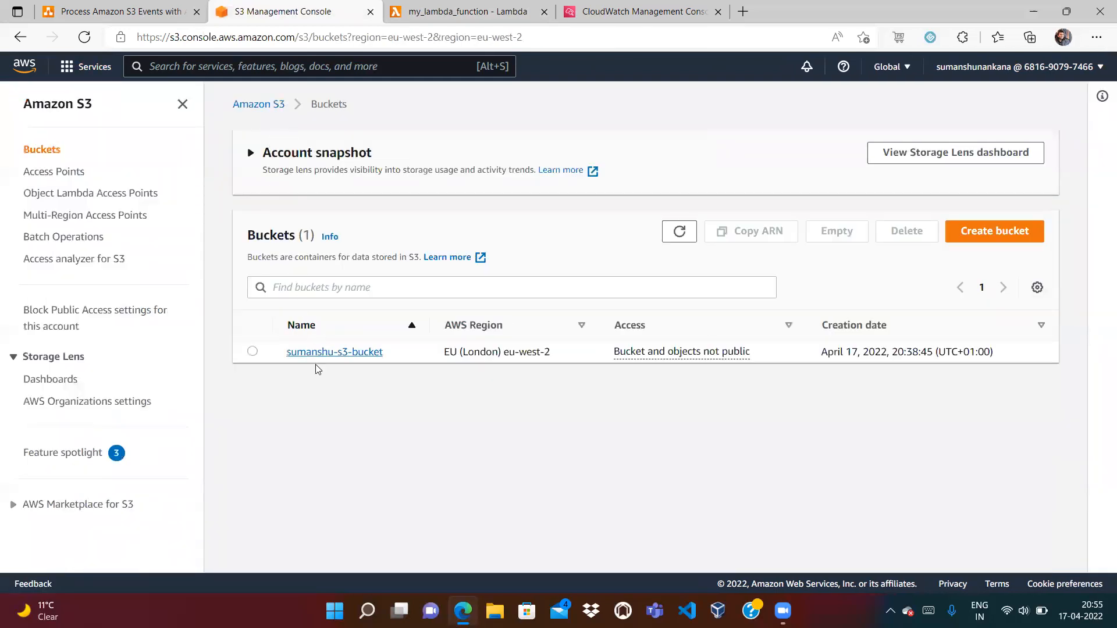
pyautogui.click(326, 425)
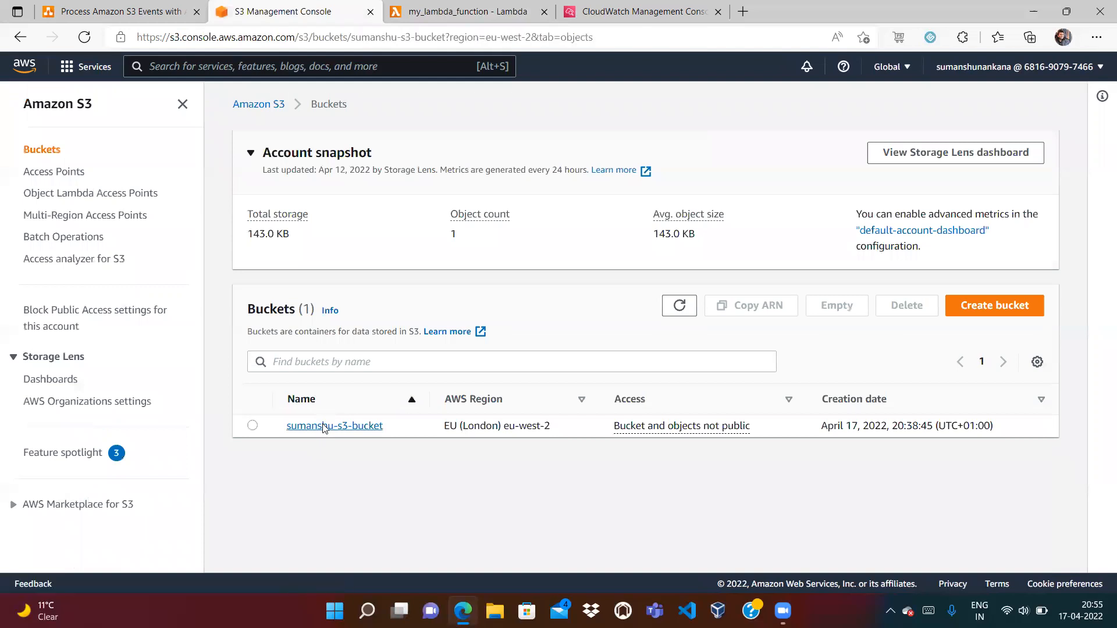
pyautogui.click(253, 420)
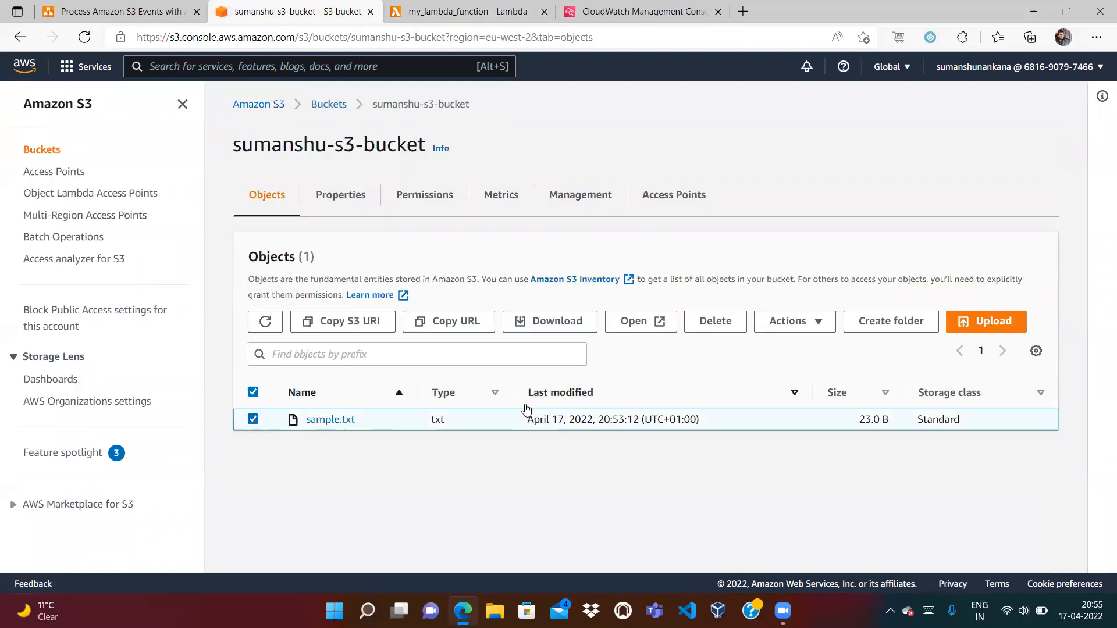
pyautogui.click(718, 323)
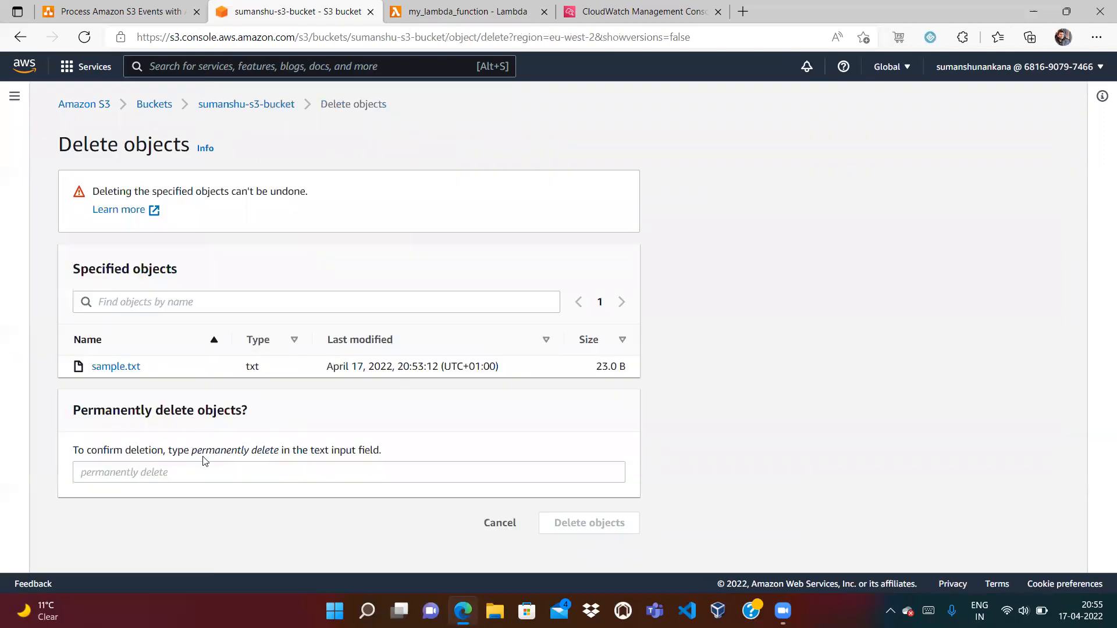
pyautogui.moveTo(193, 457); pyautogui.dragTo(277, 450)
pyautogui.hotkey('ctrl', 'c')
pyautogui.click(246, 476)
pyautogui.hotkey('ctrl', 'v')
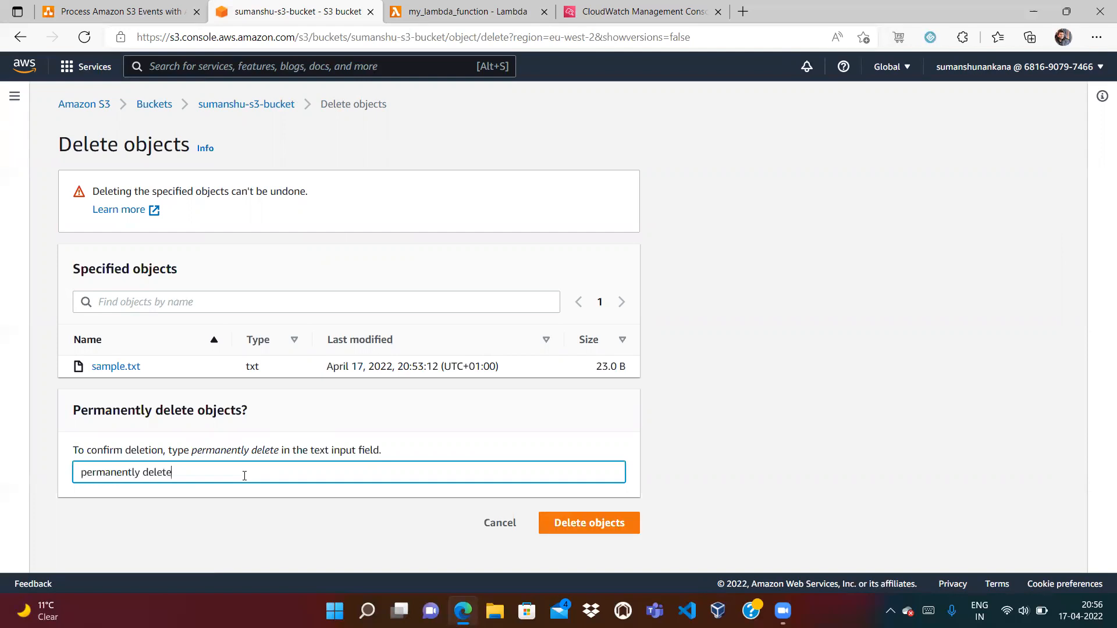
pyautogui.click(600, 528)
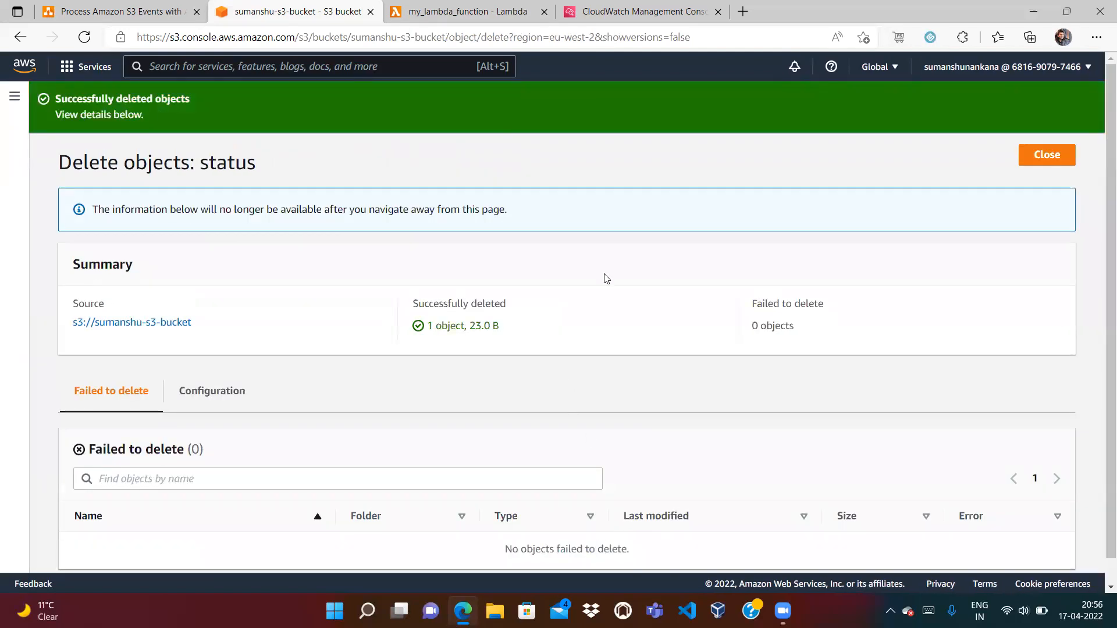
pyautogui.click(1045, 154)
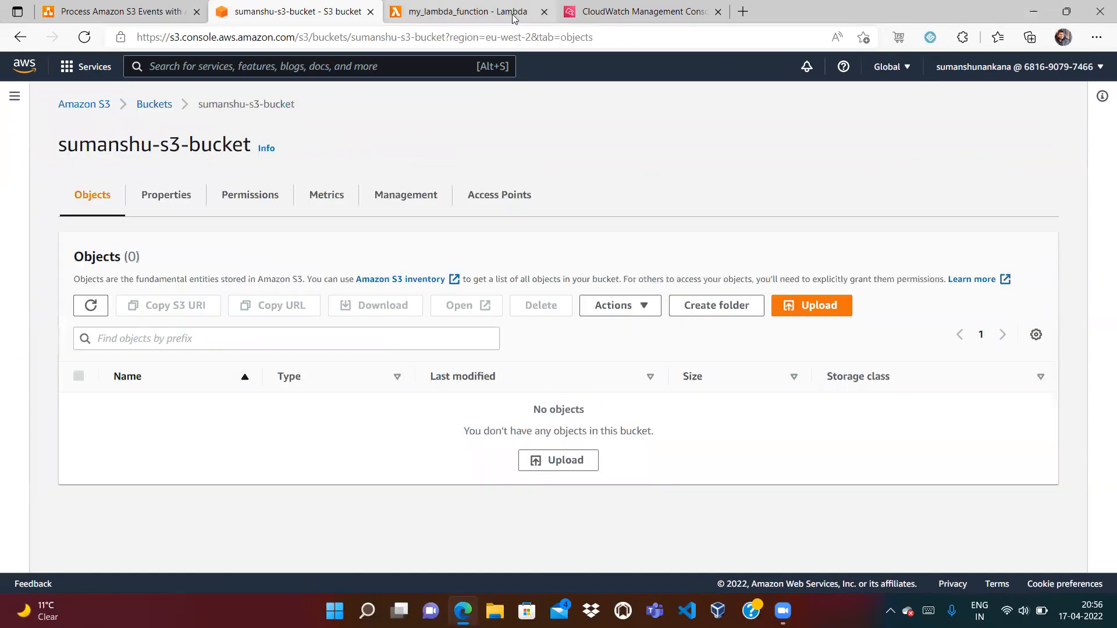
pyautogui.click(514, 14)
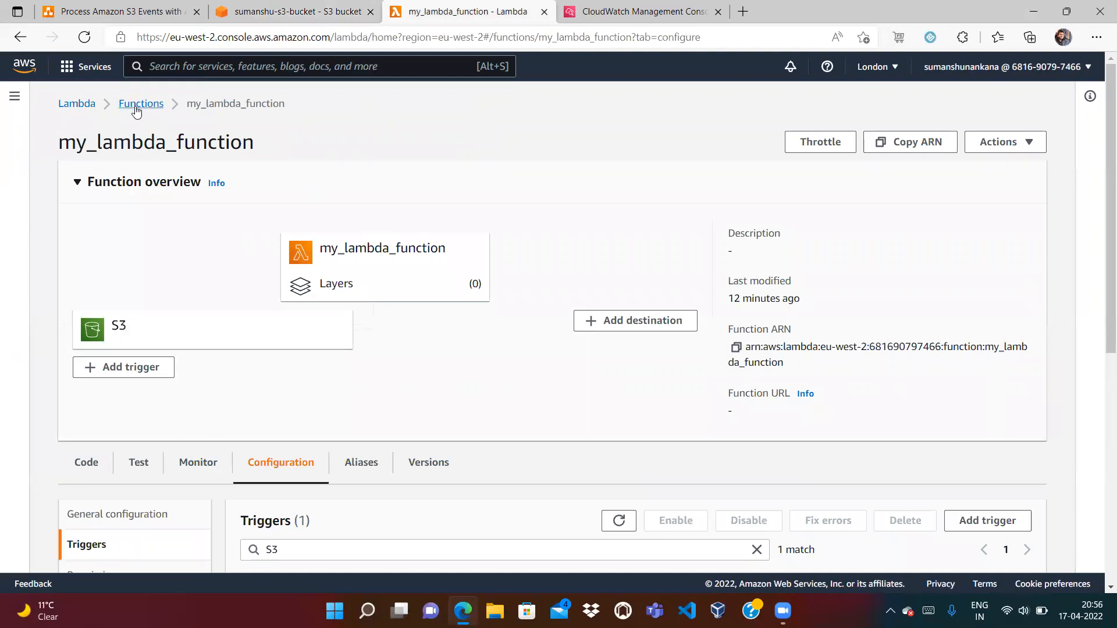
# Delete my_lambda_function from the Lambda functions list
pyautogui.click(139, 105)
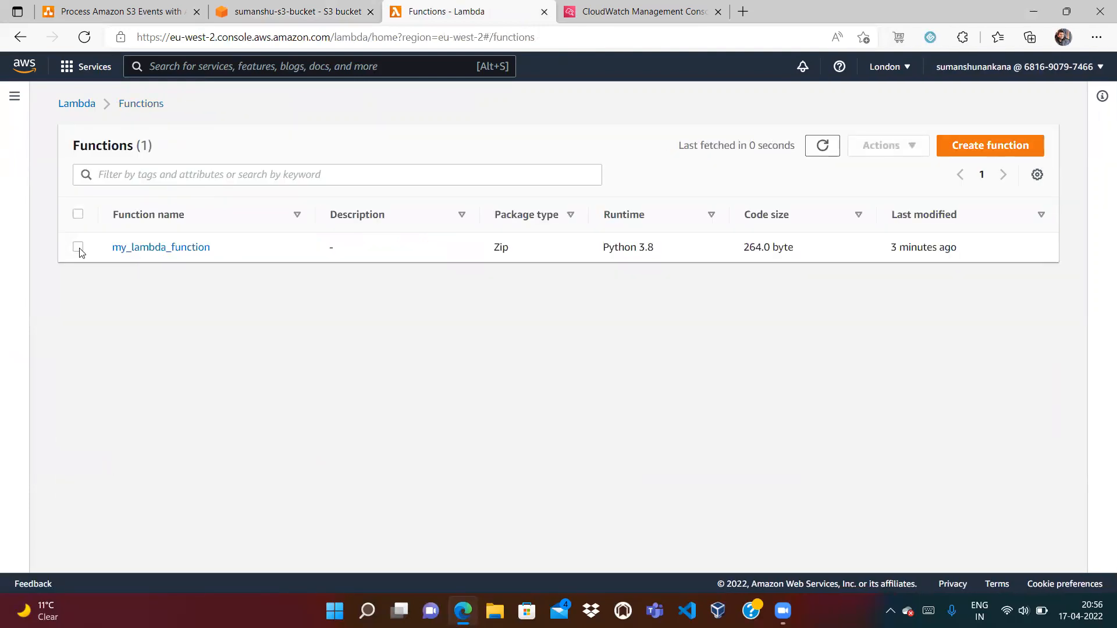
pyautogui.click(78, 248)
pyautogui.click(884, 145)
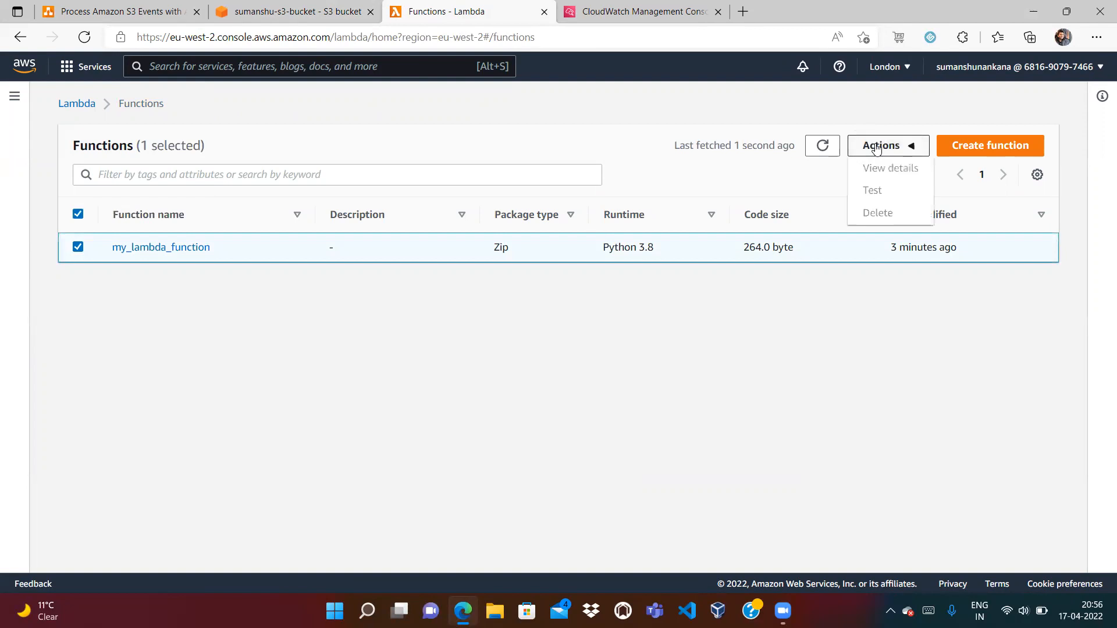
pyautogui.click(886, 213)
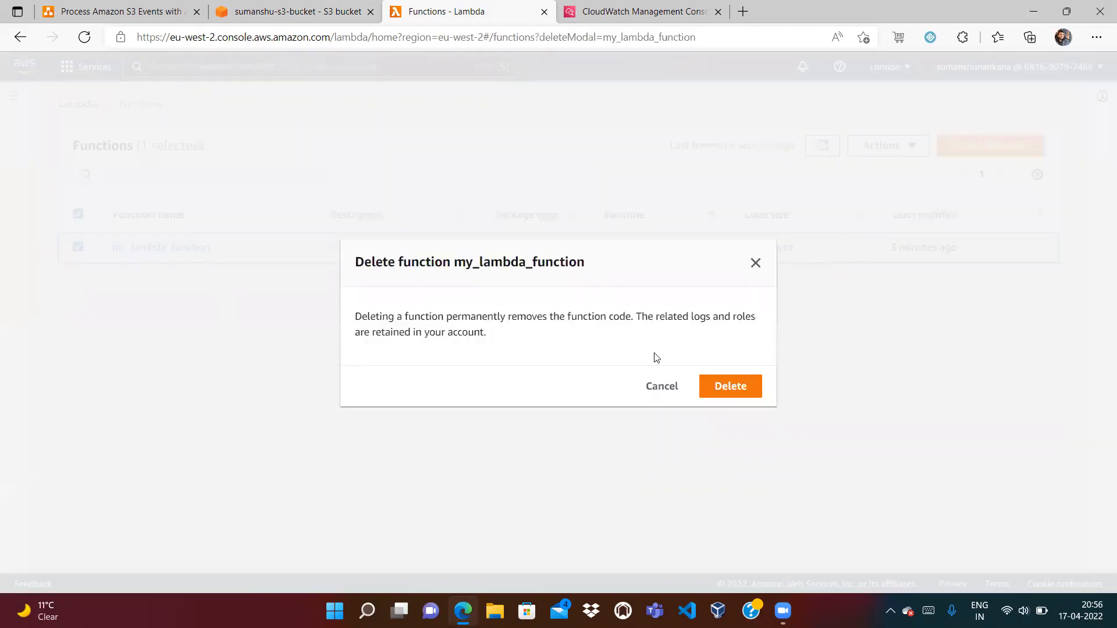
pyautogui.click(718, 387)
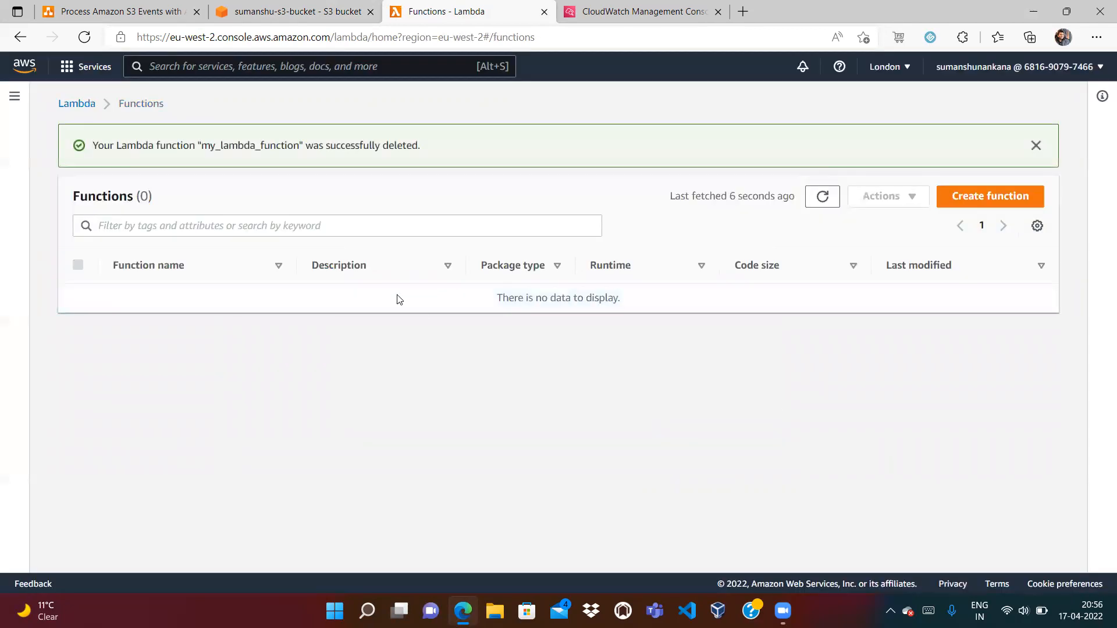
# Delete sumanshu-s3-bucket, confirming with the pasted bucket name
pyautogui.click(349, 13)
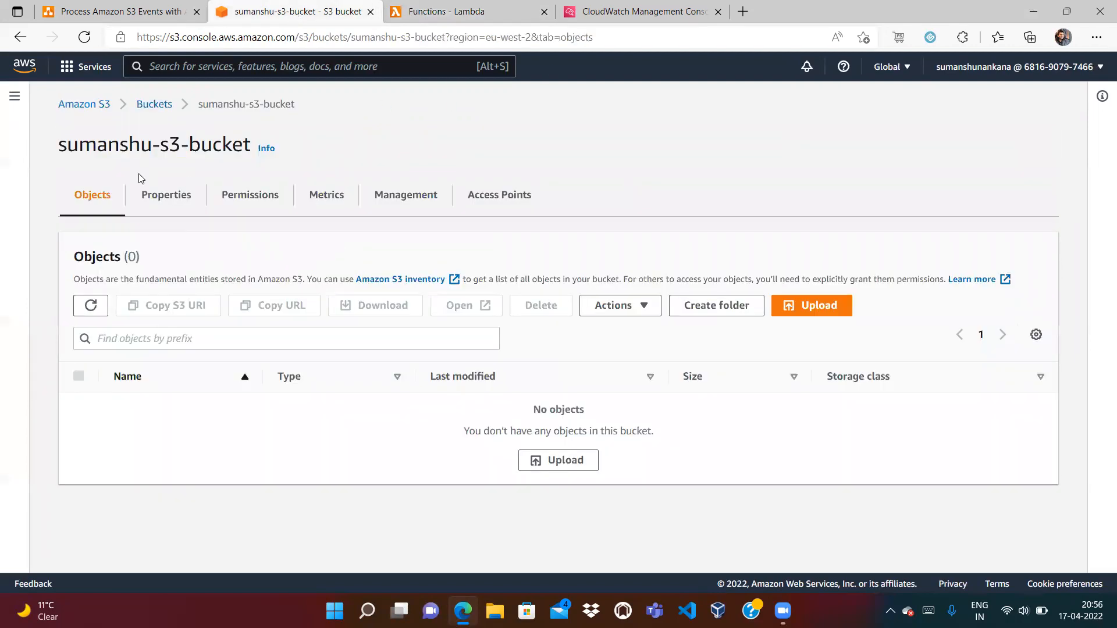
pyautogui.click(149, 105)
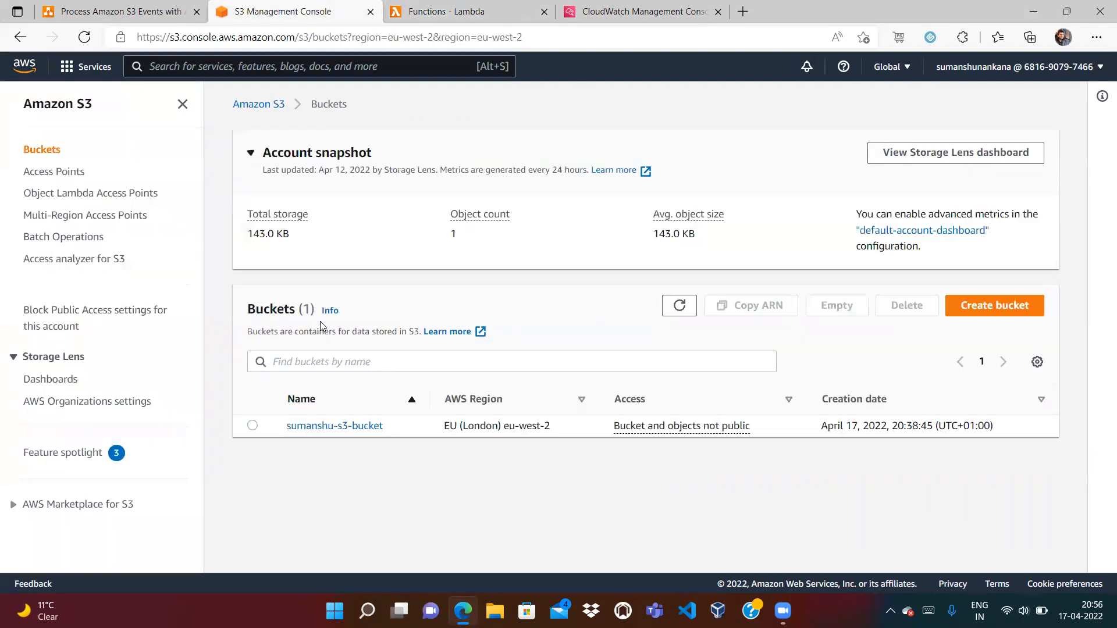
pyautogui.click(252, 425)
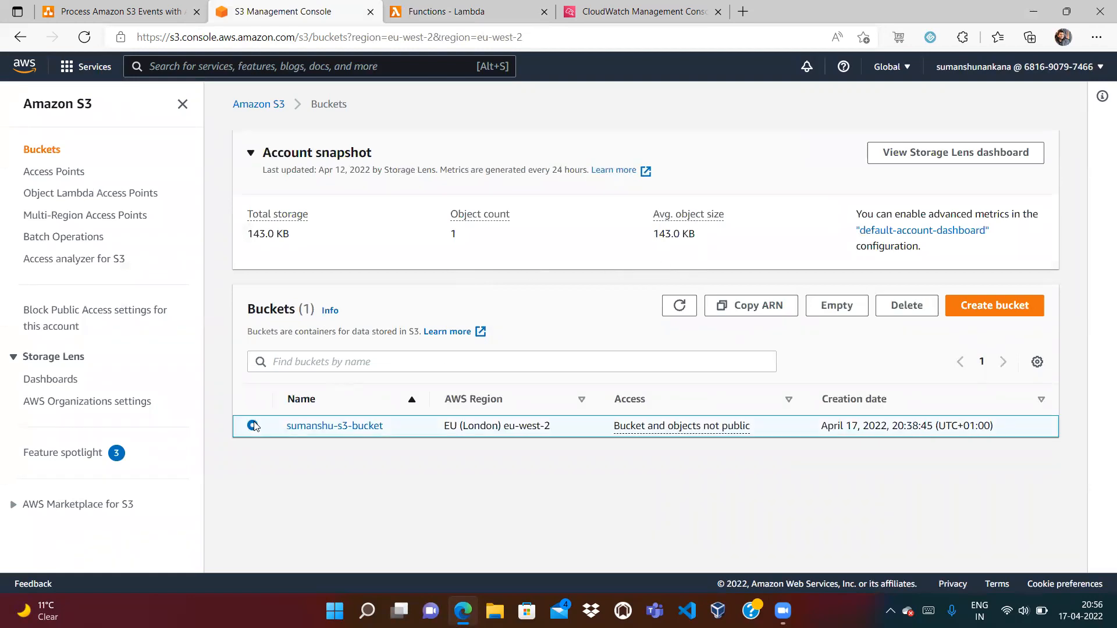
pyautogui.click(907, 305)
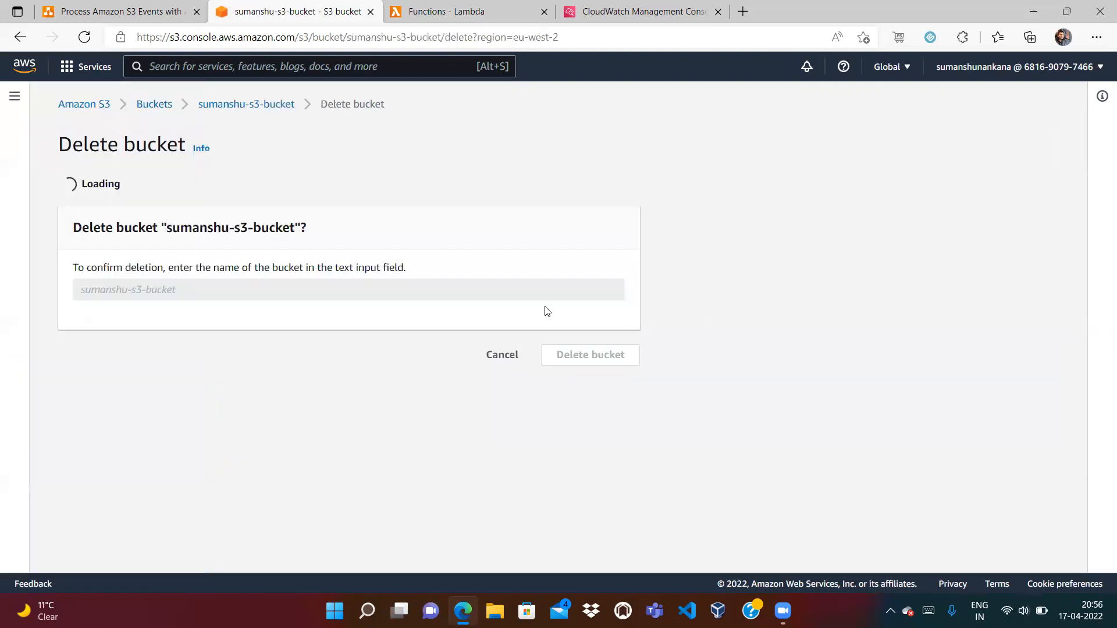
pyautogui.moveTo(166, 287); pyautogui.dragTo(295, 290)
pyautogui.click(247, 346)
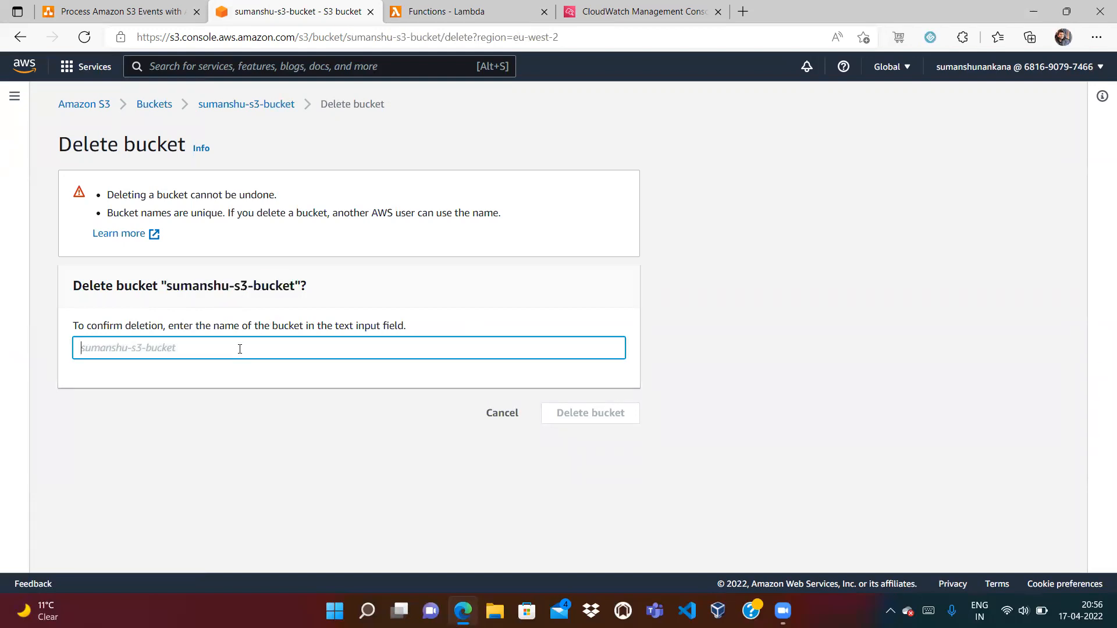
pyautogui.hotkey('ctrl', 'v')
pyautogui.click(620, 429)
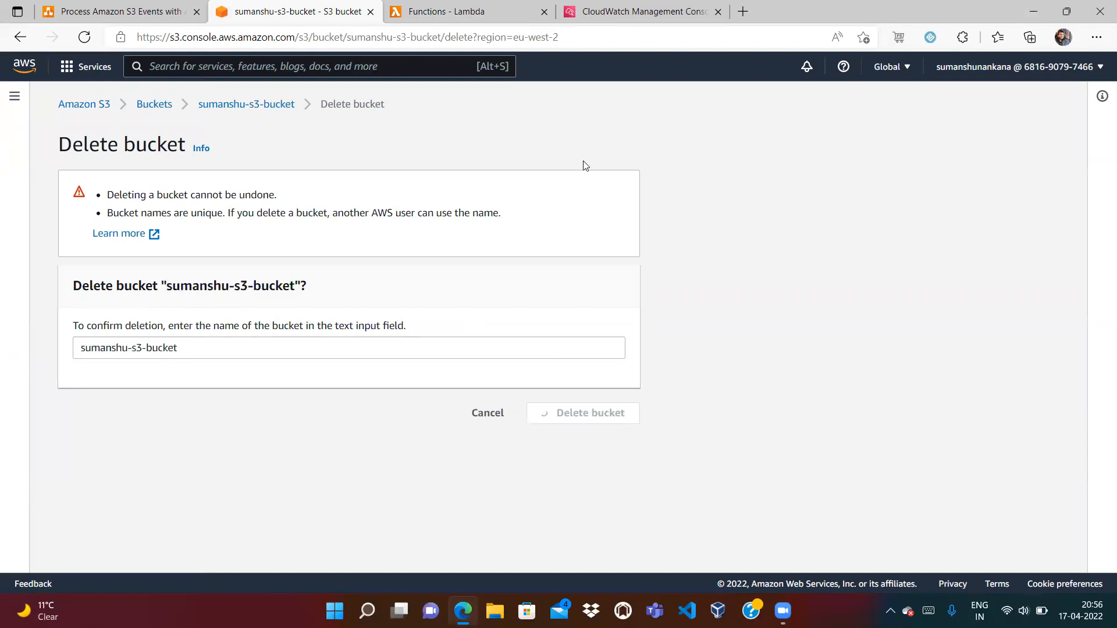
pyautogui.click(615, 7)
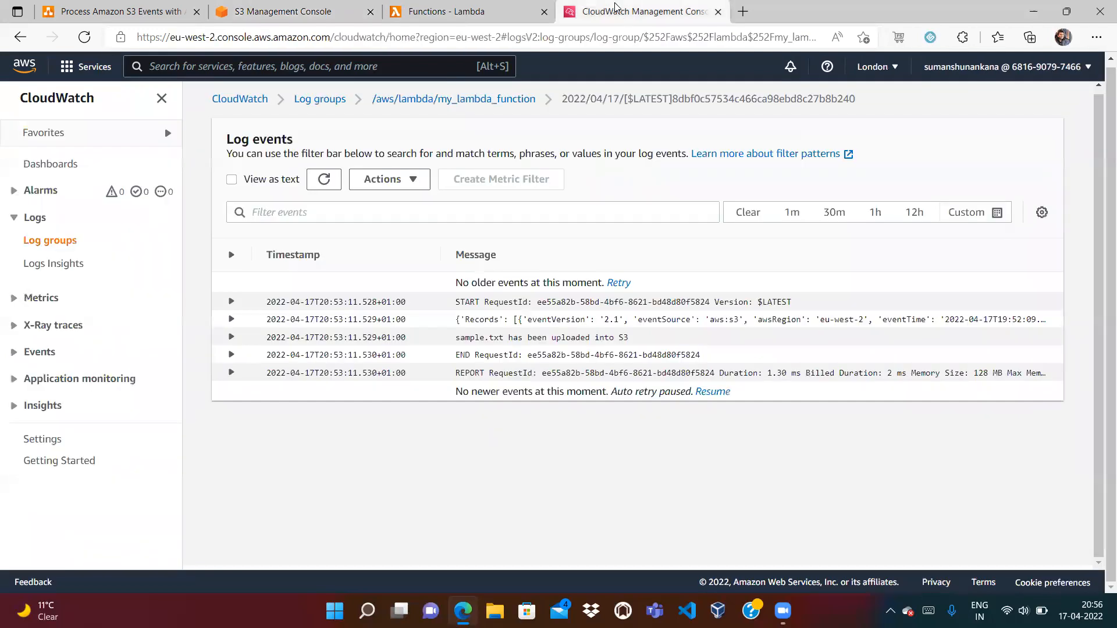
# Delete the /aws/lambda/my_lambda_function log group in CloudWatch
pyautogui.click(304, 102)
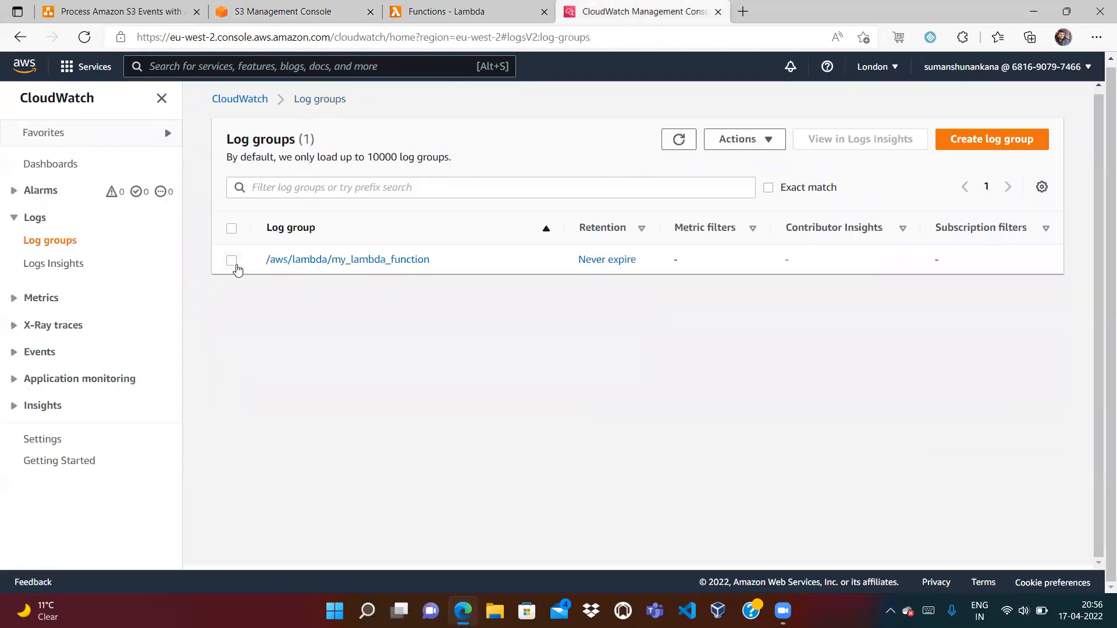
pyautogui.click(233, 262)
pyautogui.click(763, 146)
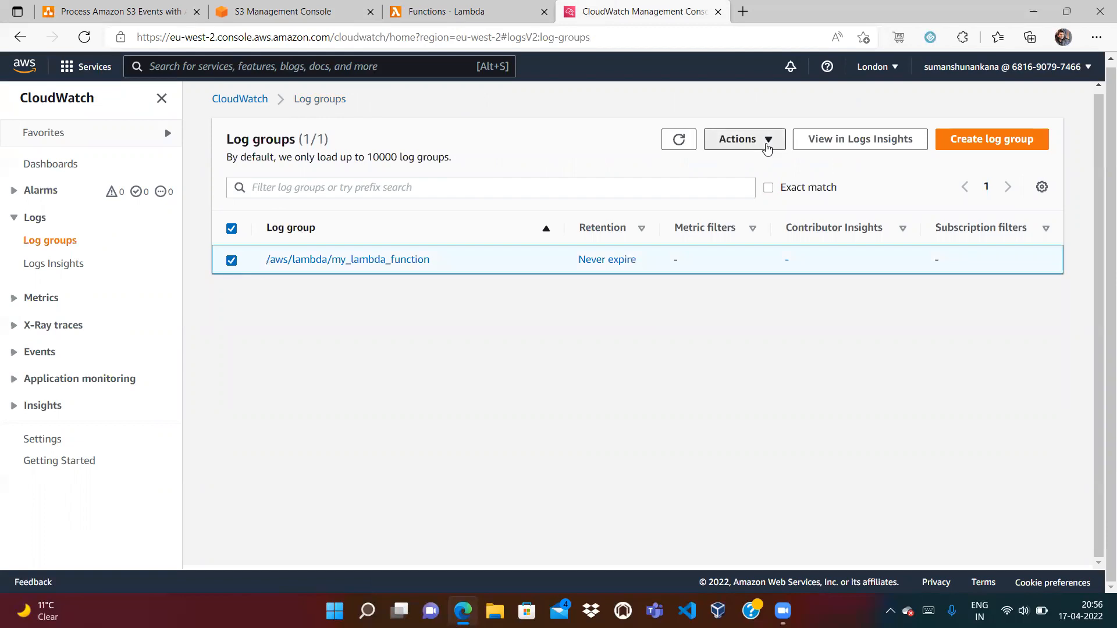
pyautogui.click(752, 164)
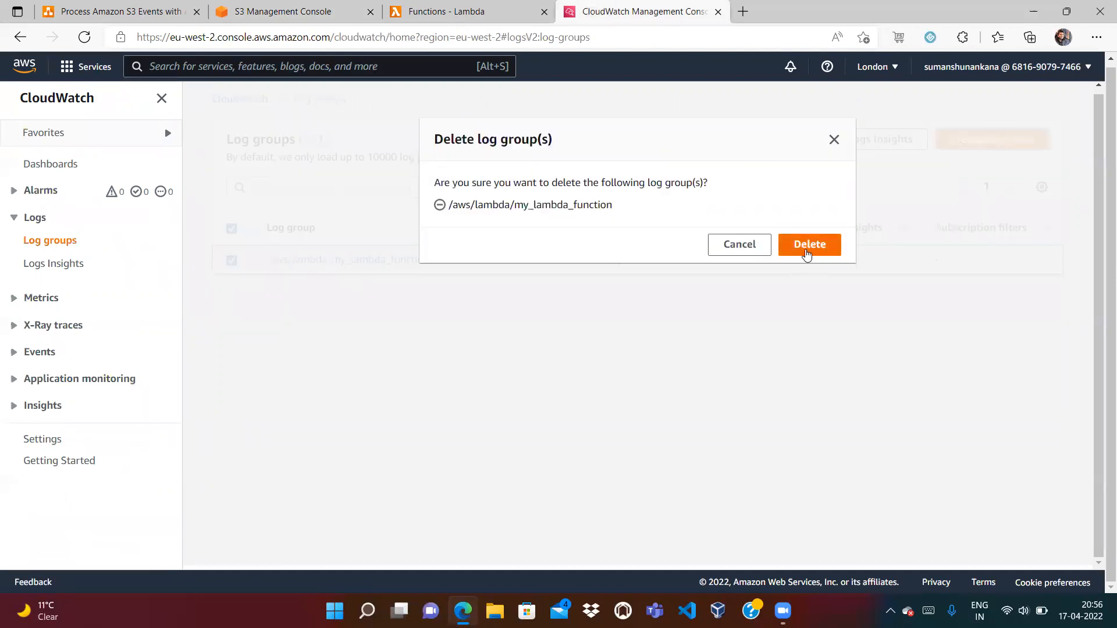
pyautogui.click(806, 252)
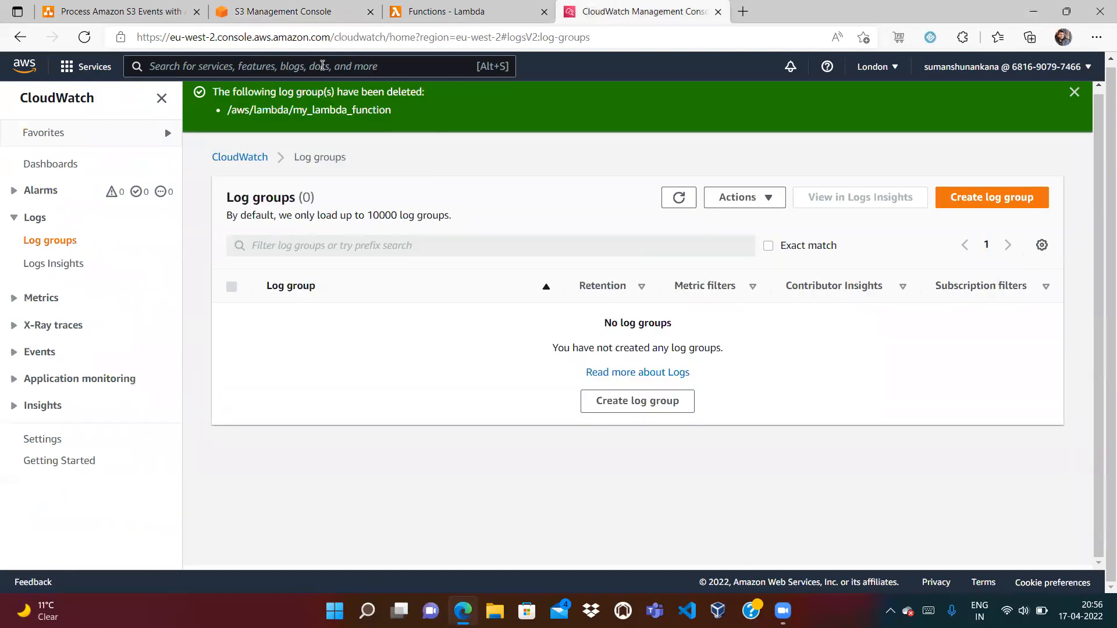
# Search for IAM and open its console in a new tab
pyautogui.write('IAM')
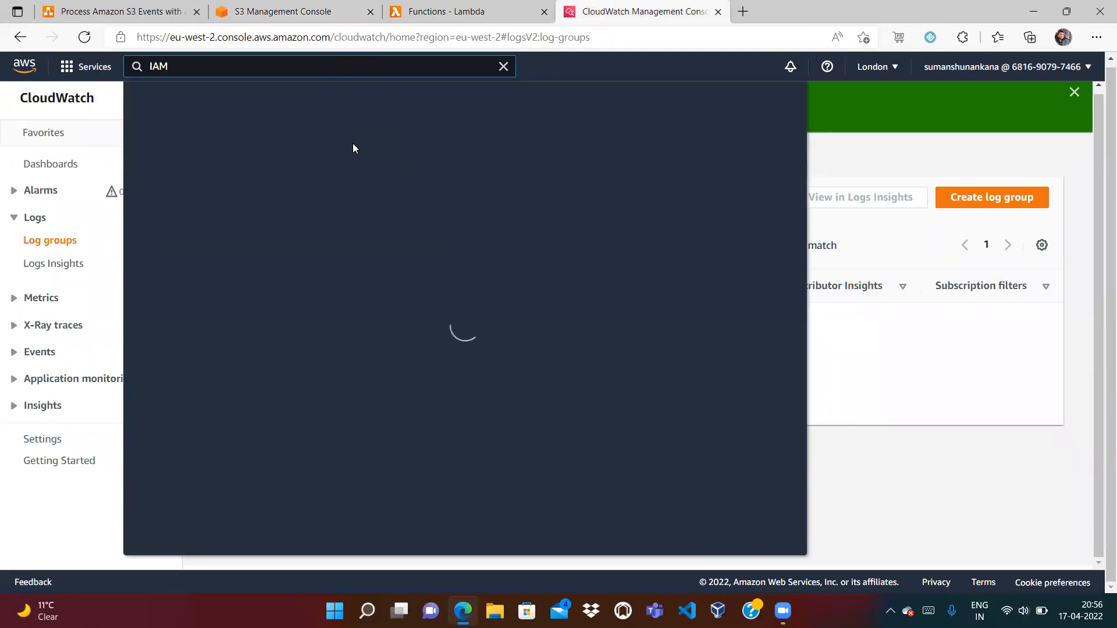
pyautogui.rightClick(354, 176)
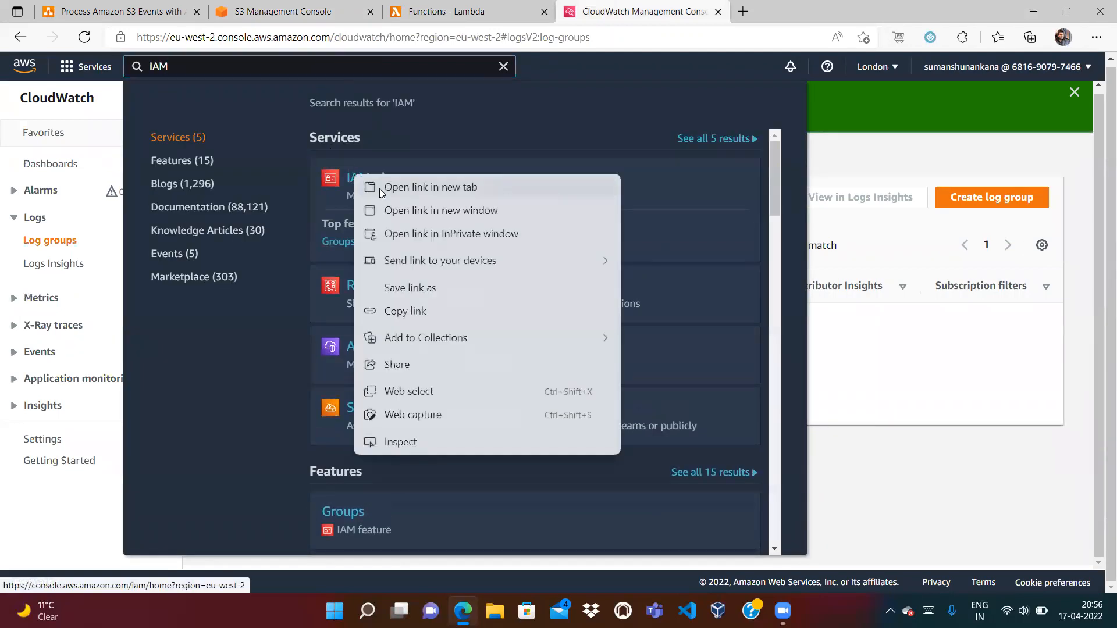
pyautogui.click(379, 188)
pyautogui.click(785, 11)
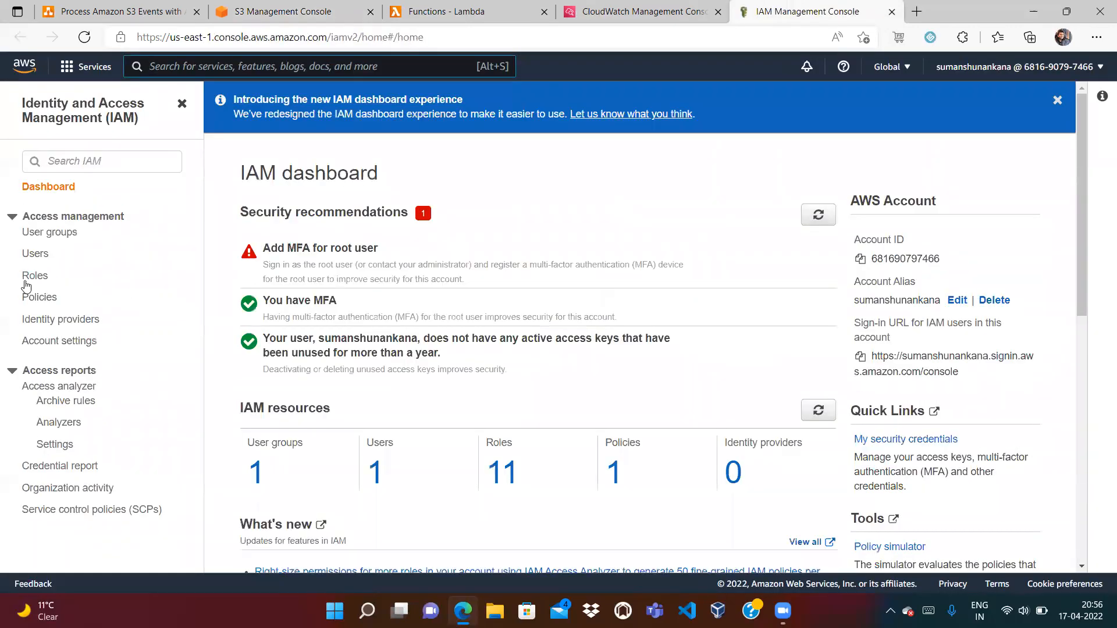
# Delete the my_lambda_function-role-6szebj7d IAM role, confirming with its pasted name
pyautogui.click(29, 276)
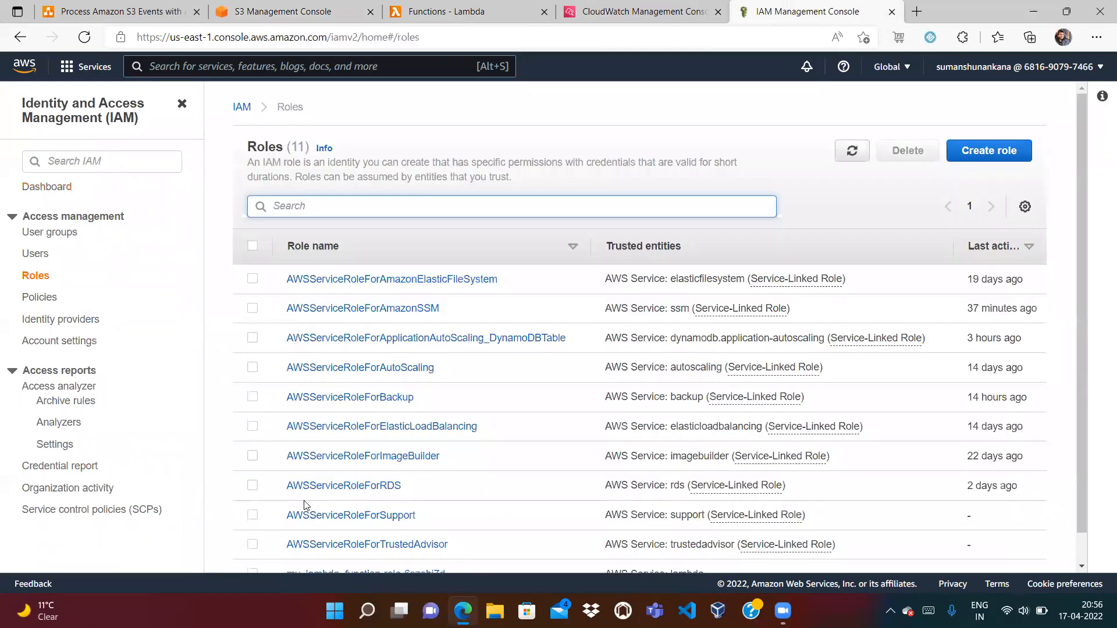
pyautogui.scroll(-1, 1077, 552)
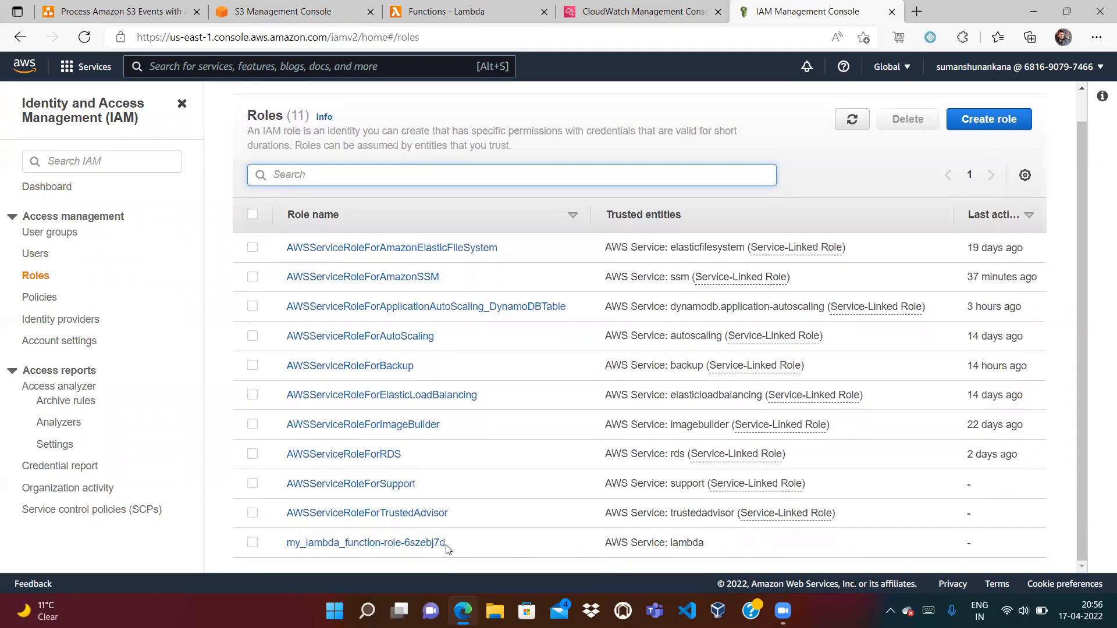
pyautogui.click(252, 543)
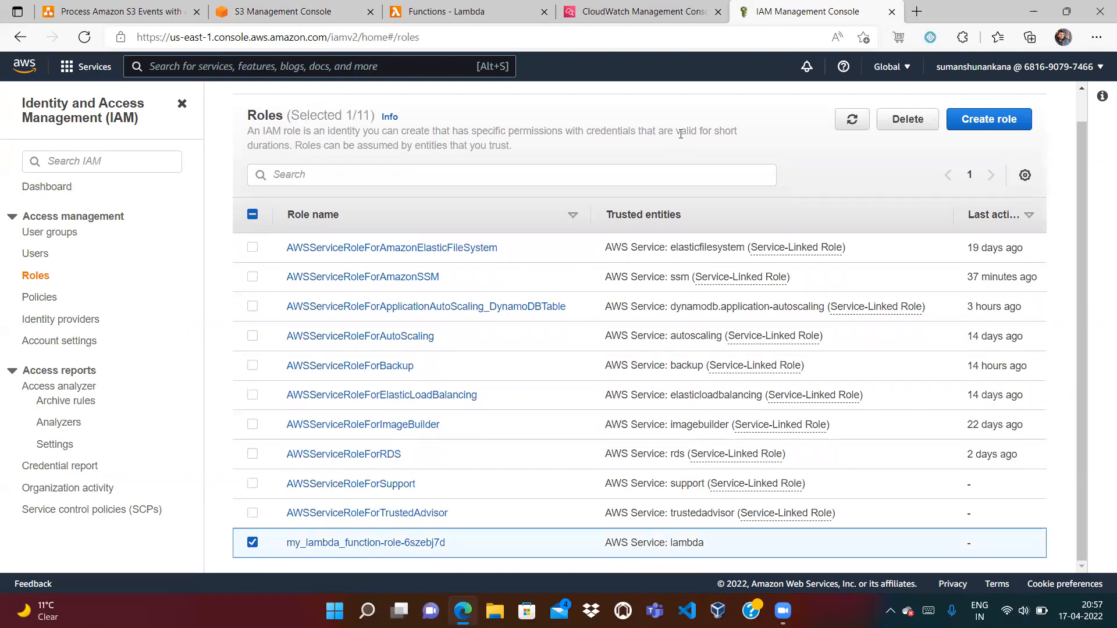
pyautogui.click(906, 120)
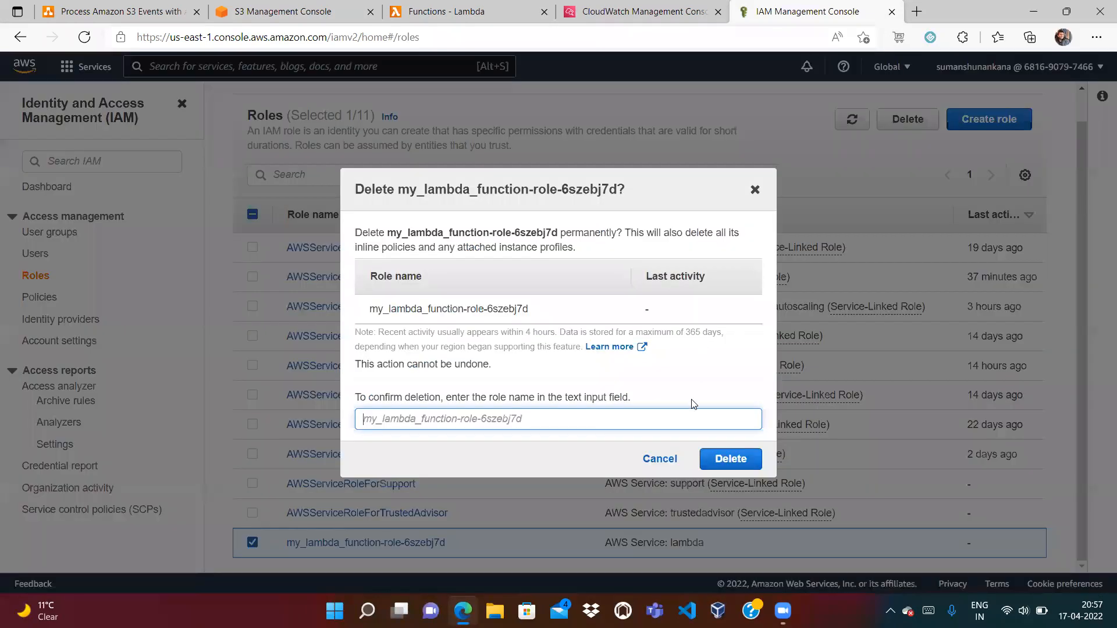
pyautogui.moveTo(529, 309); pyautogui.dragTo(368, 309)
pyautogui.hotkey('ctrl', 'c')
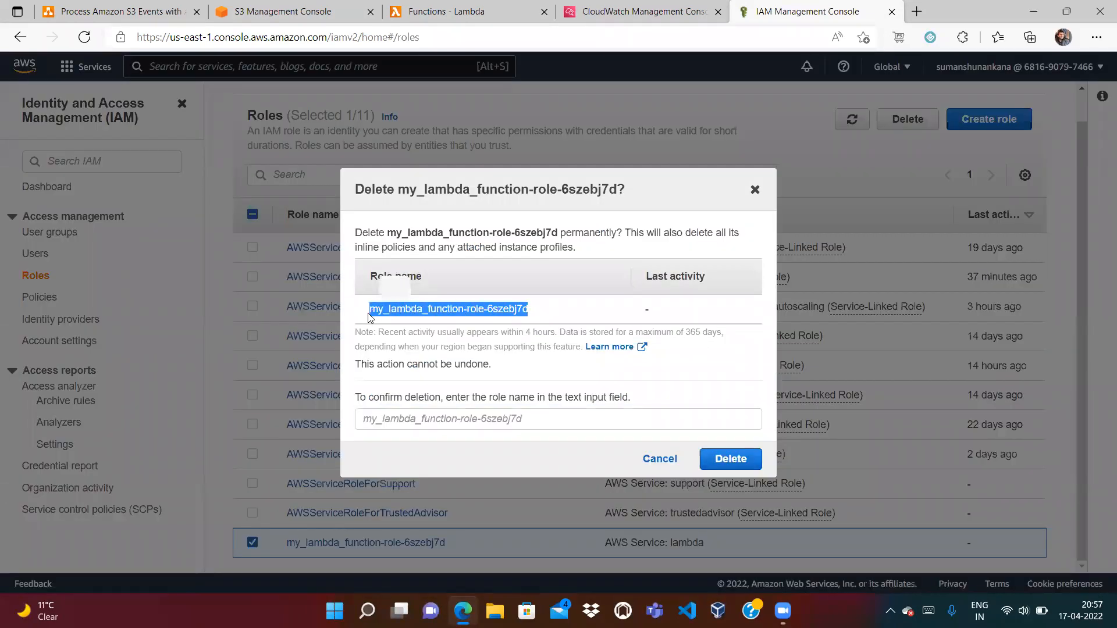
pyautogui.click(409, 423)
pyautogui.hotkey('ctrl', 'v')
pyautogui.click(730, 459)
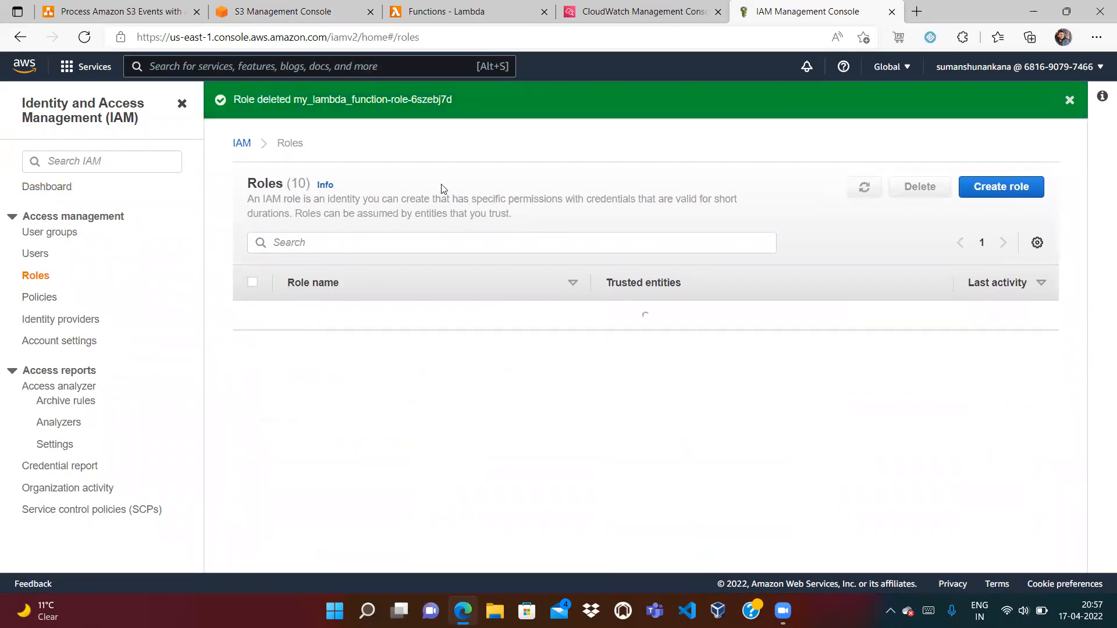
# Delete the customer-managed AWSLambdaBasicExecutionRole policy, confirming with its pasted name
pyautogui.click(38, 298)
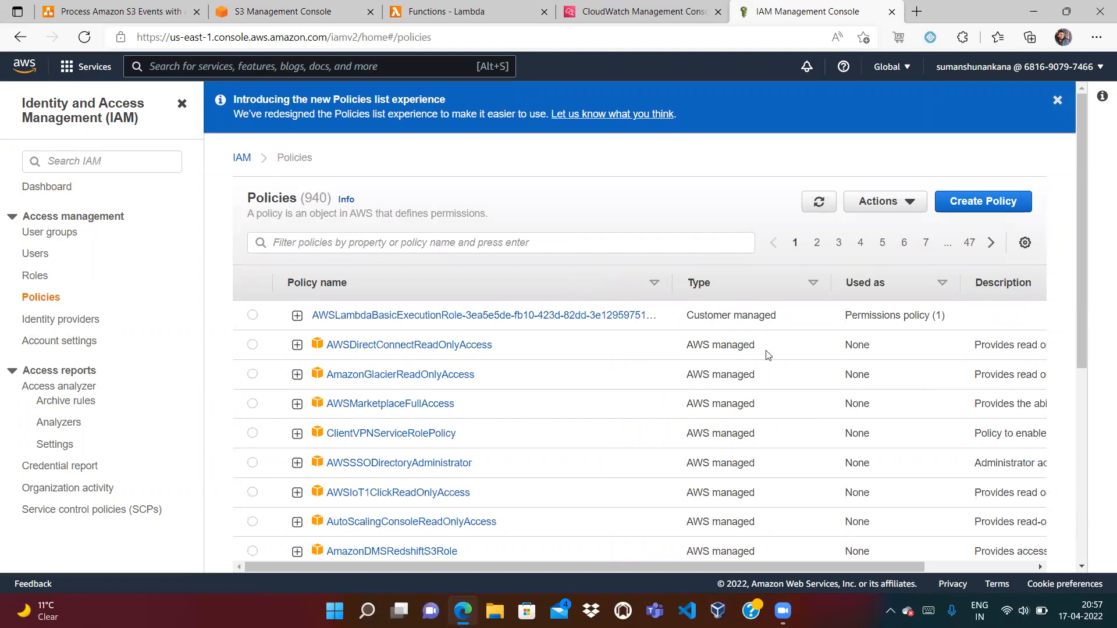
pyautogui.click(252, 315)
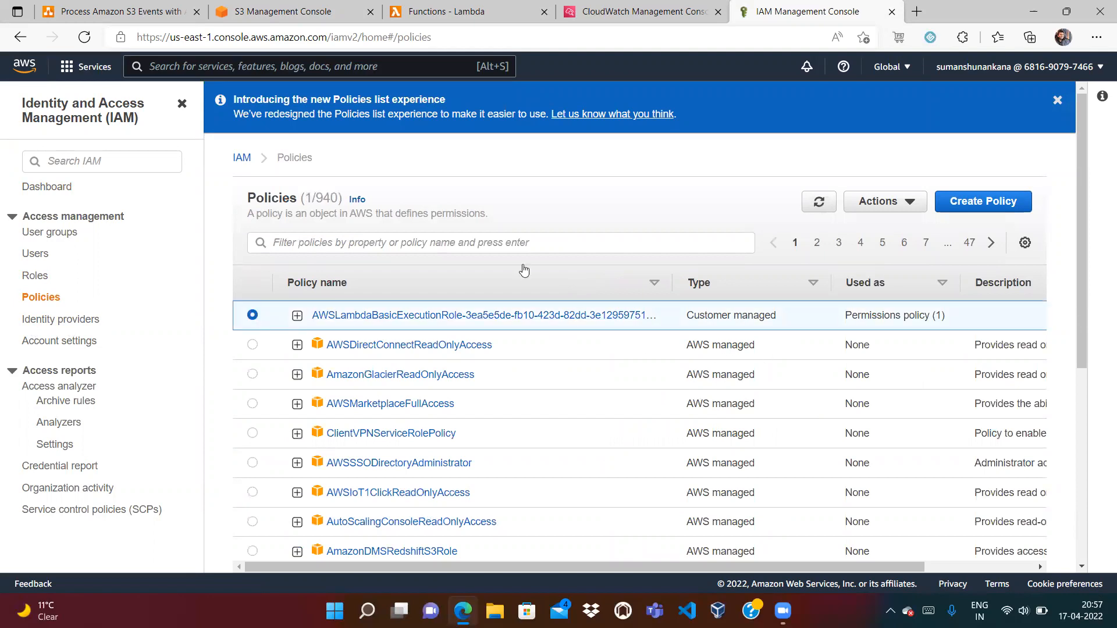
pyautogui.click(911, 203)
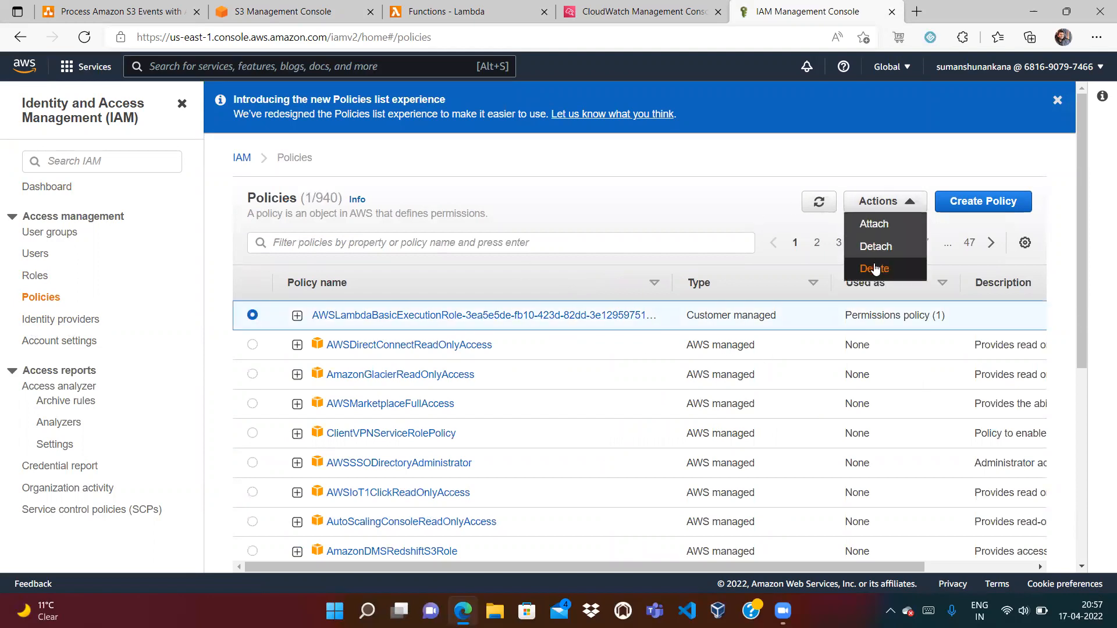
pyautogui.click(875, 270)
pyautogui.moveTo(388, 258); pyautogui.dragTo(756, 267)
pyautogui.hotkey('ctrl', 'c')
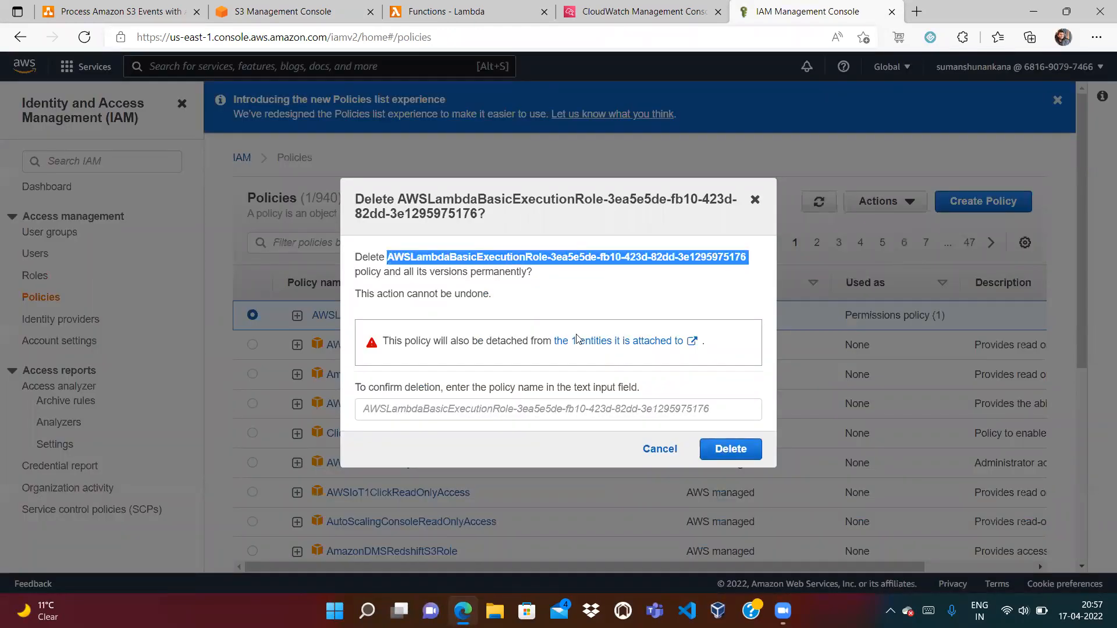
pyautogui.click(427, 406)
pyautogui.hotkey('ctrl', 'v')
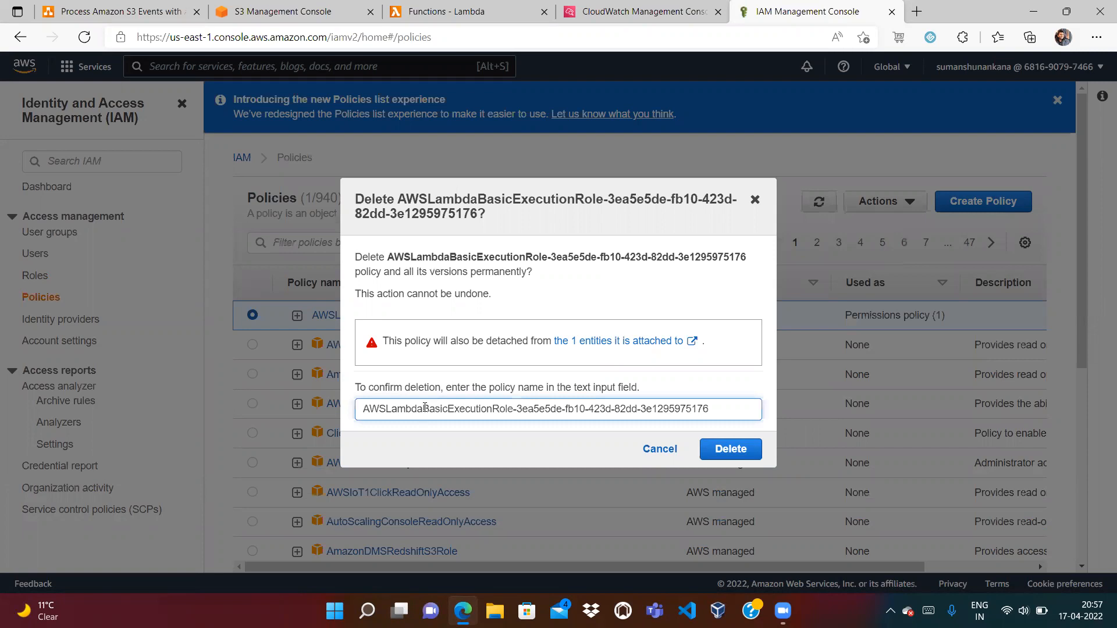
pyautogui.click(721, 449)
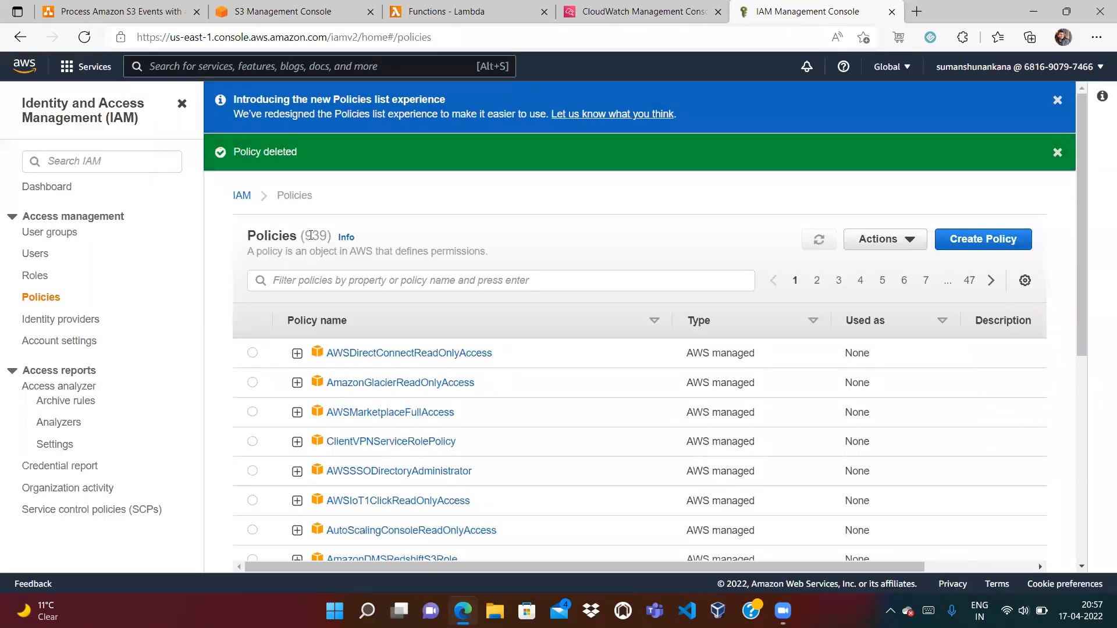
pyautogui.click(94, 12)
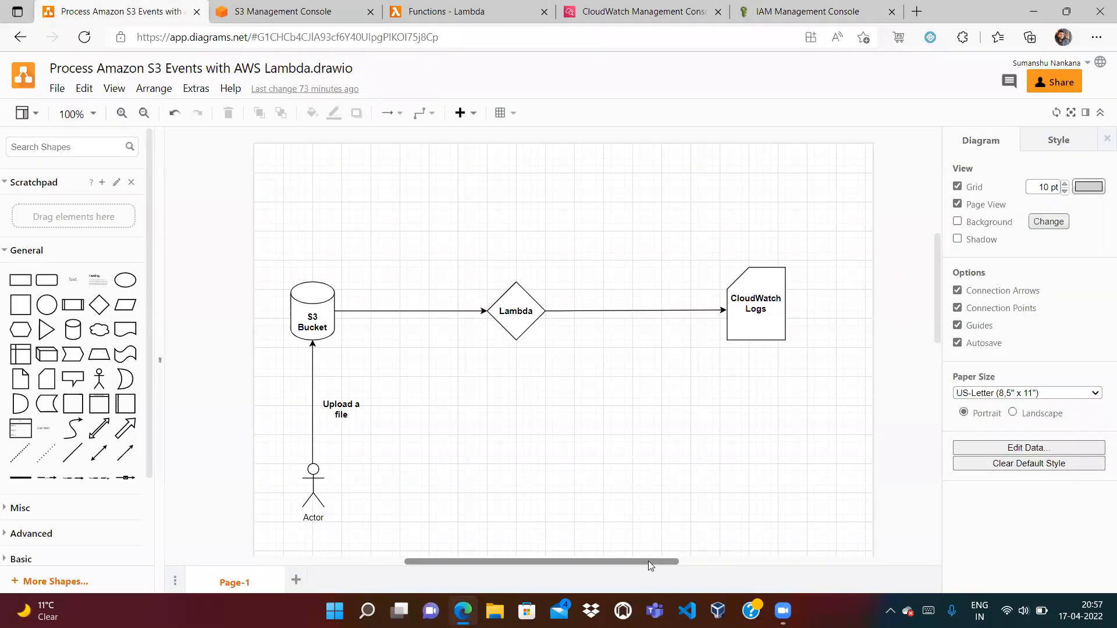